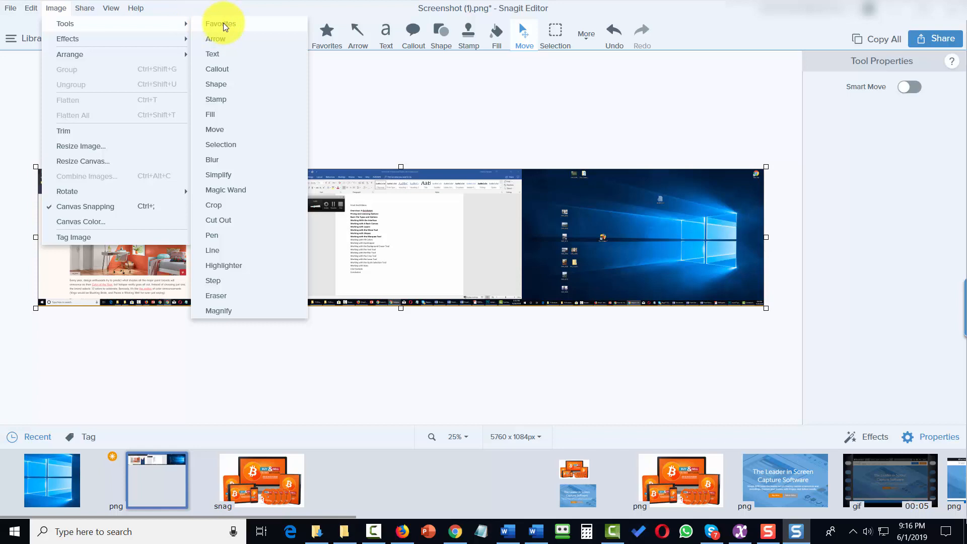
# Step: Switch to the Move tool, then return to the Image > Tools list
pyautogui.click(214, 130)
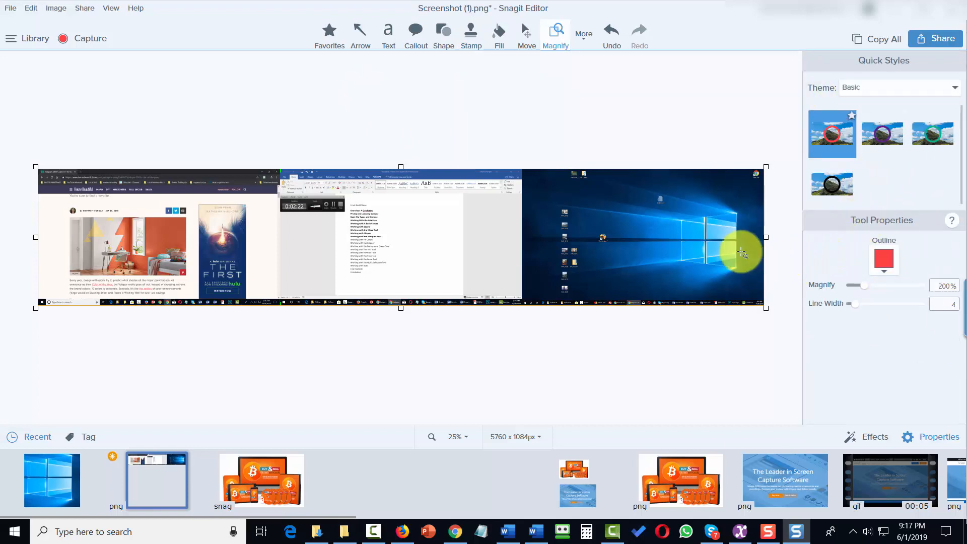
pyautogui.click(57, 9)
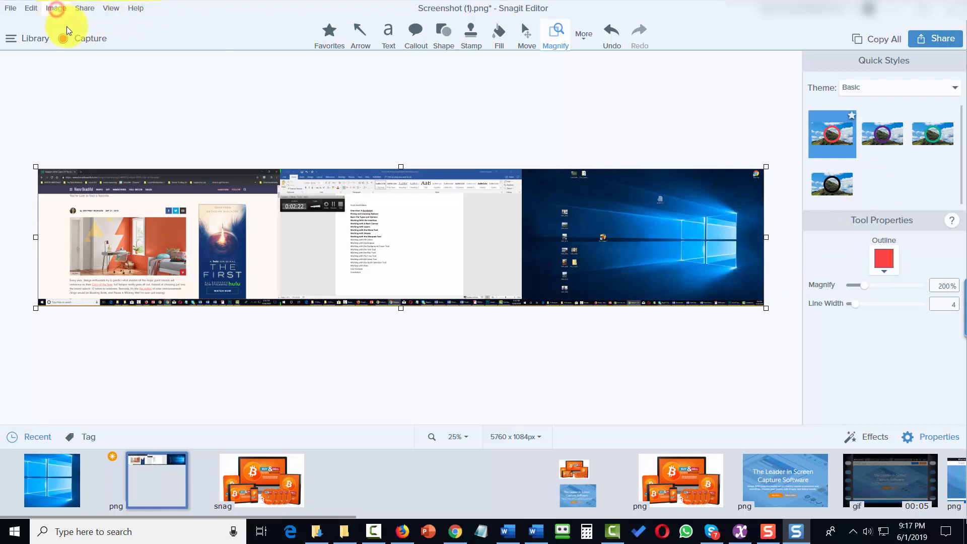
pyautogui.moveTo(168, 25)
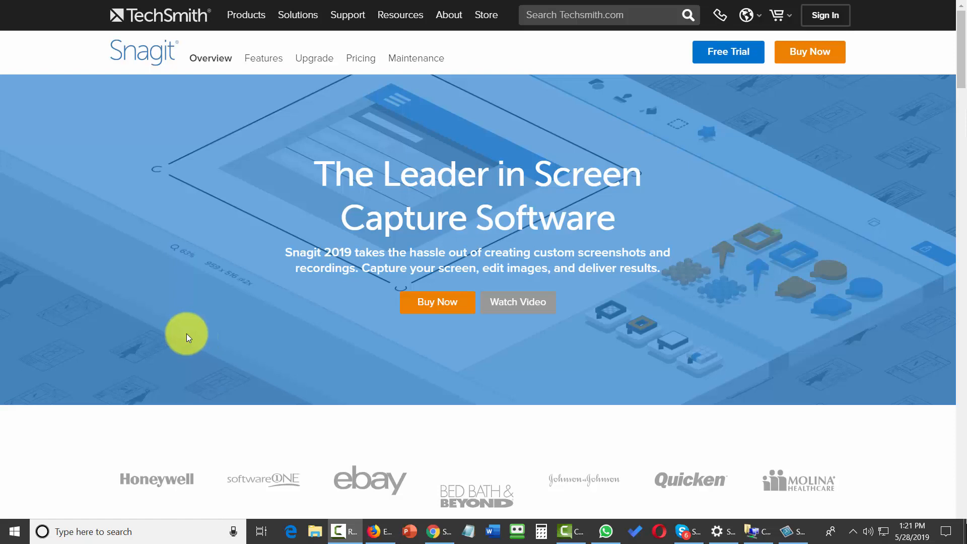
# Step: Scroll down the Snagit overview page past Capture, Edit and Deliver to 'Quickly explain a process'
pyautogui.scroll(-10, 187, 334)
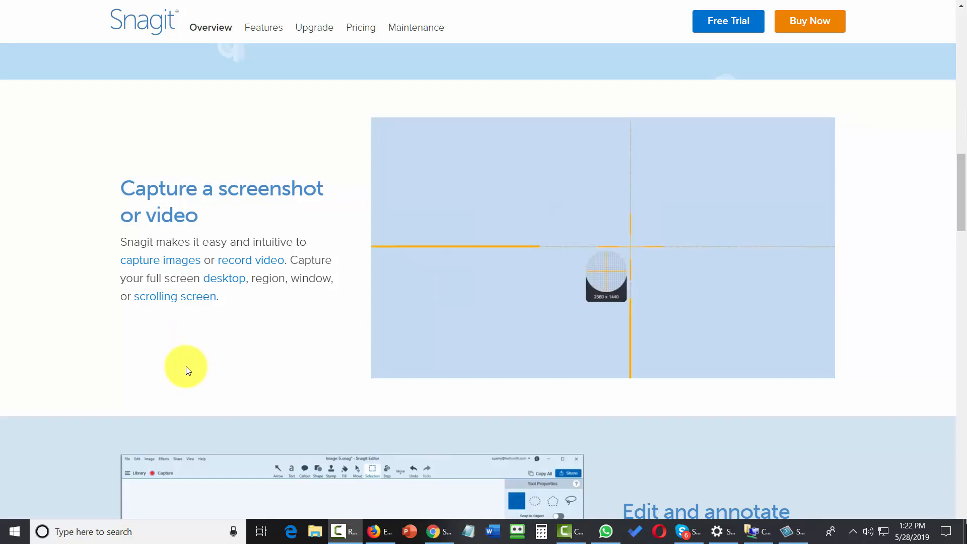
pyautogui.scroll(-7, 186, 372)
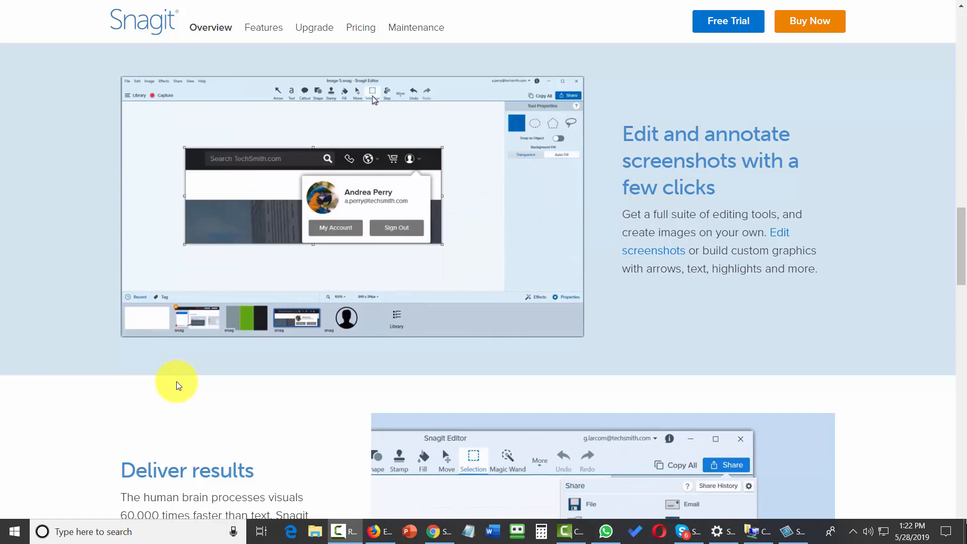
pyautogui.scroll(-6, 176, 386)
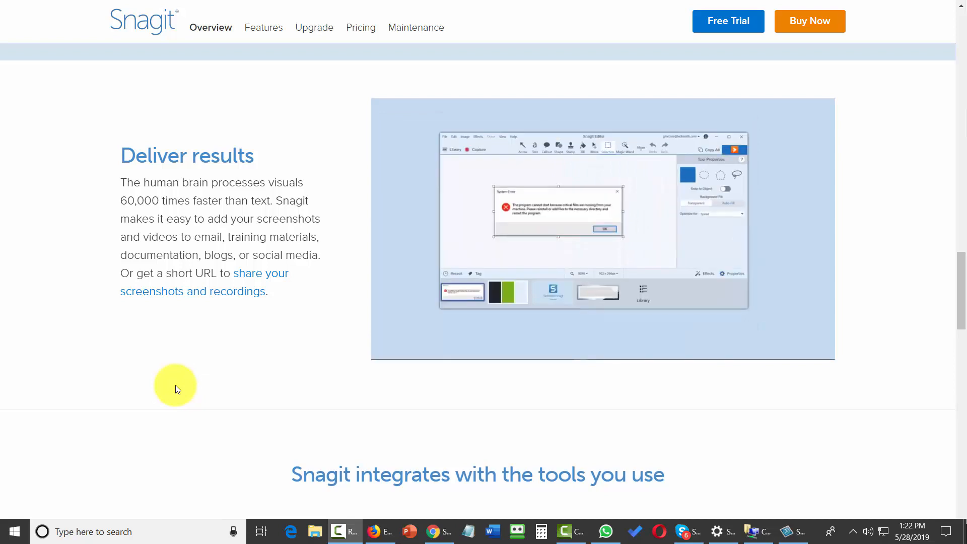
pyautogui.scroll(-7, 176, 388)
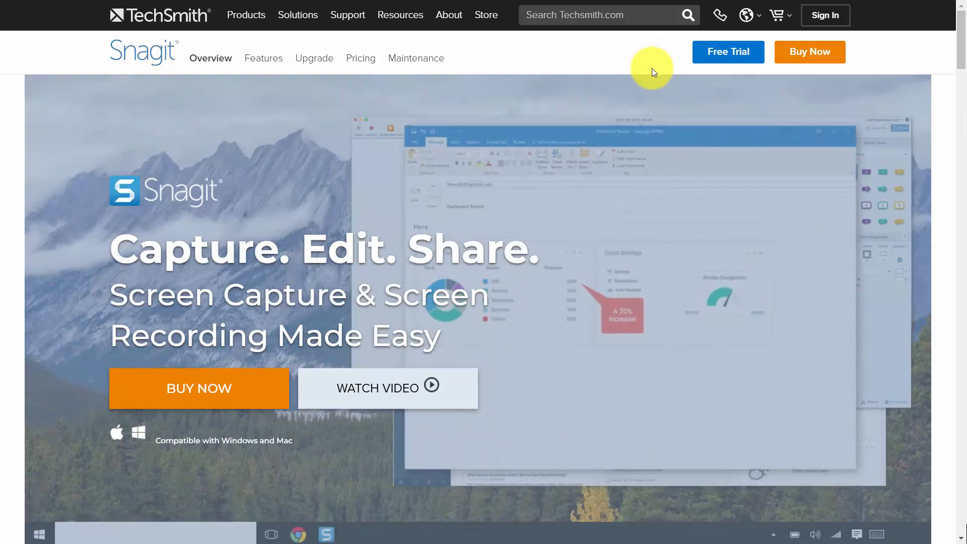
pyautogui.scroll(-15, 603, 449)
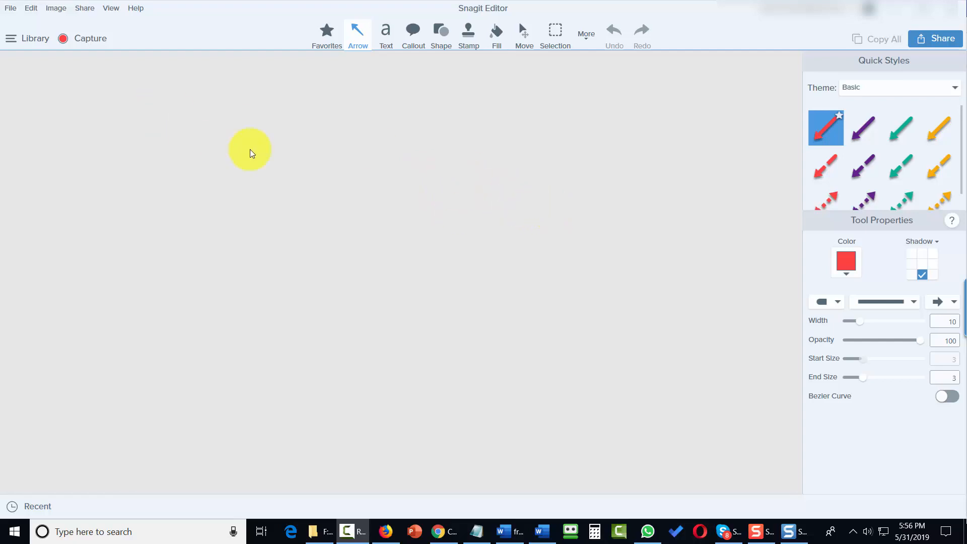
# Step: Make a New Image from the File menu sized 500 by 500 px with a transparent background
pyautogui.click(10, 8)
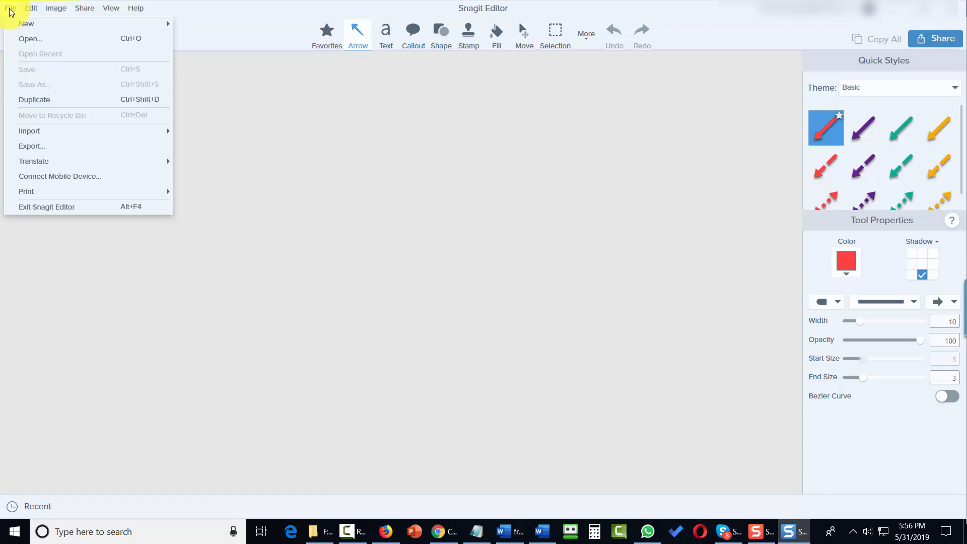
pyautogui.moveTo(26, 25)
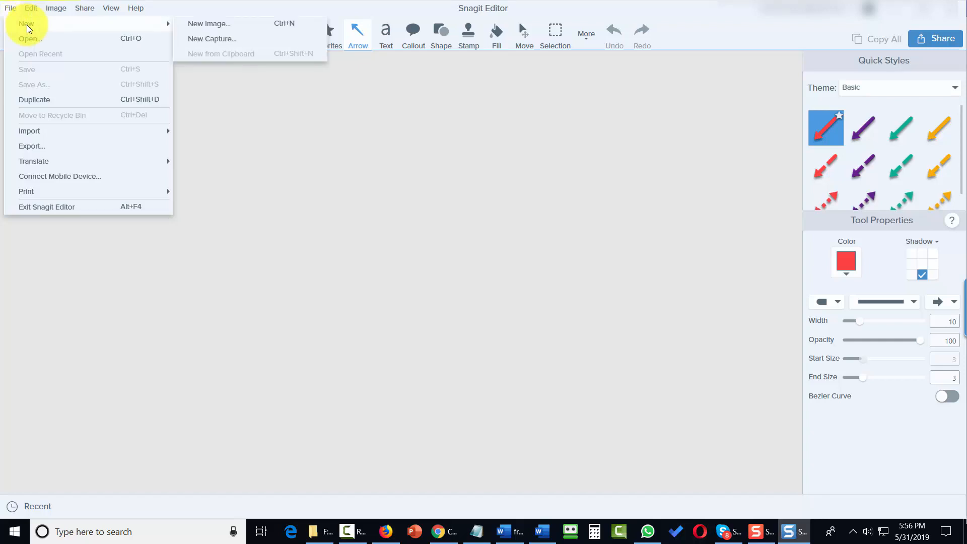
pyautogui.click(198, 24)
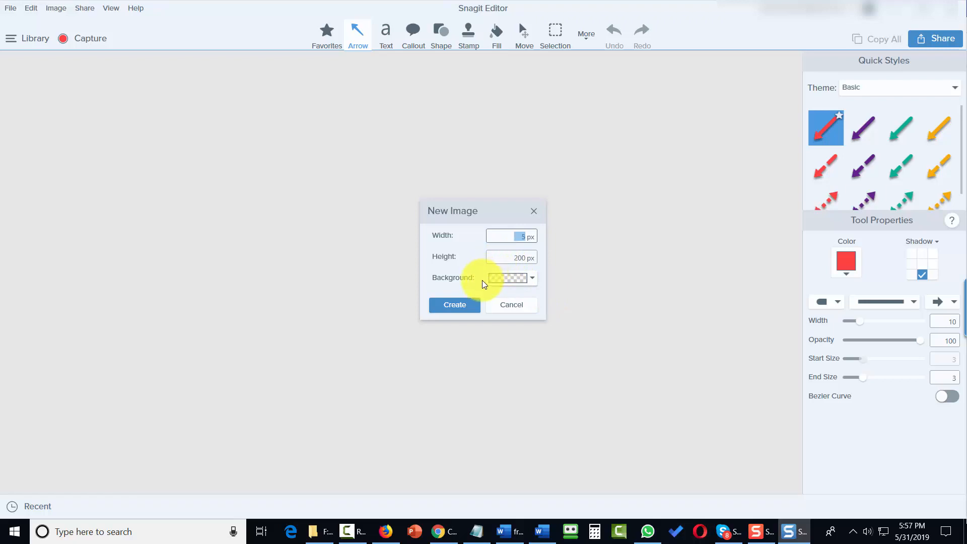
pyautogui.write('5')
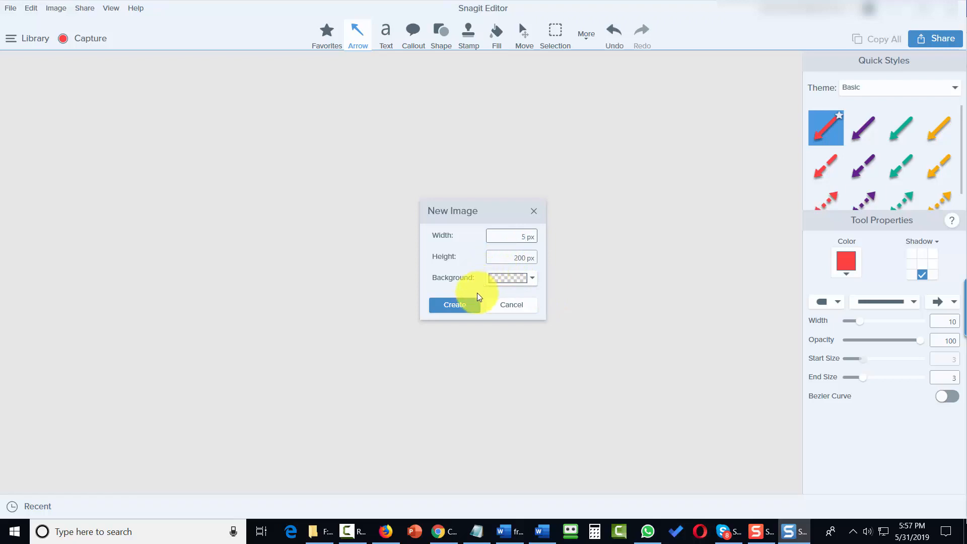
pyautogui.press('Tab')
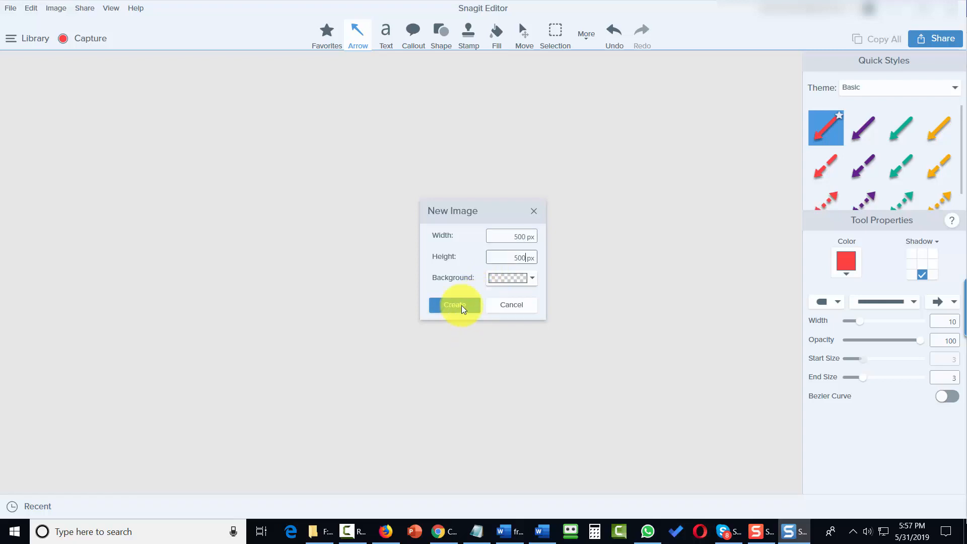
pyautogui.click(462, 306)
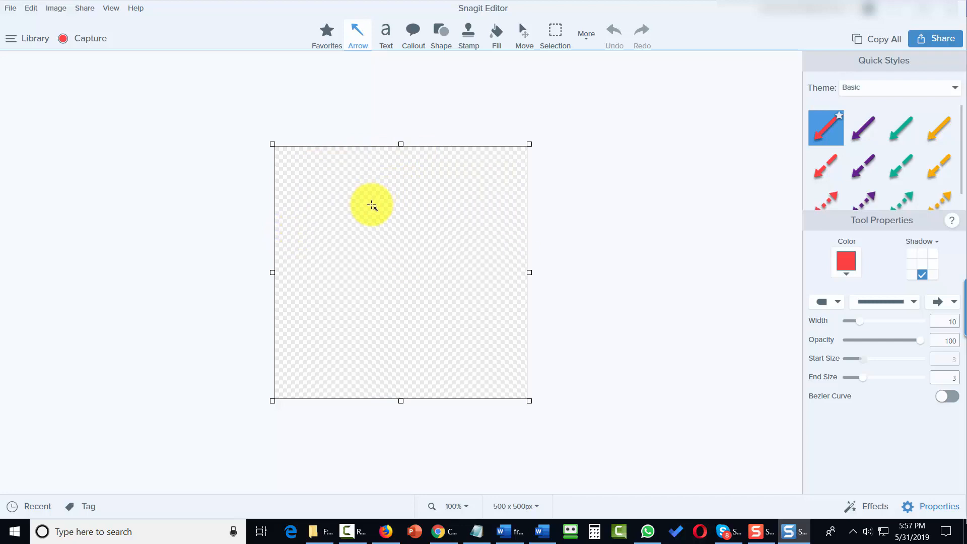
pyautogui.hotkey('alt', 'f')
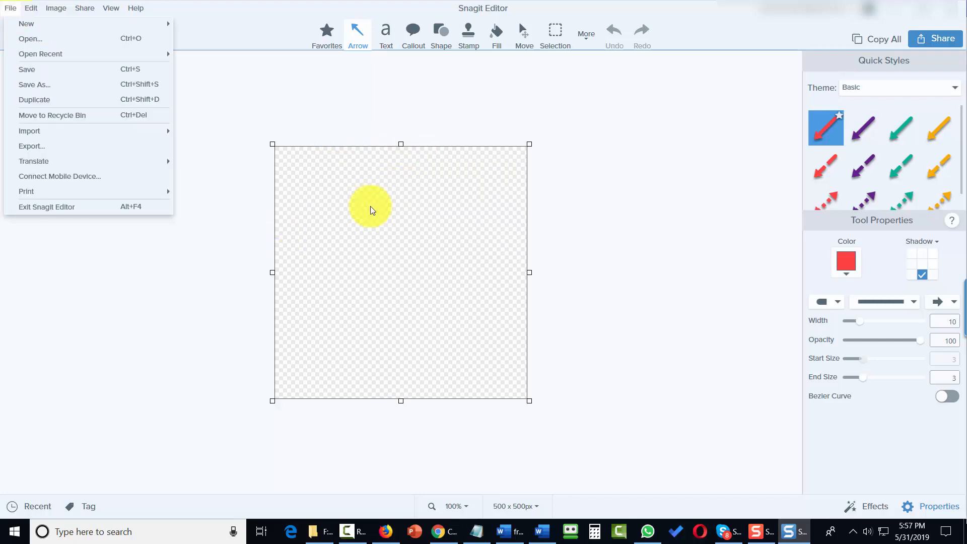
pyautogui.moveTo(117, 56)
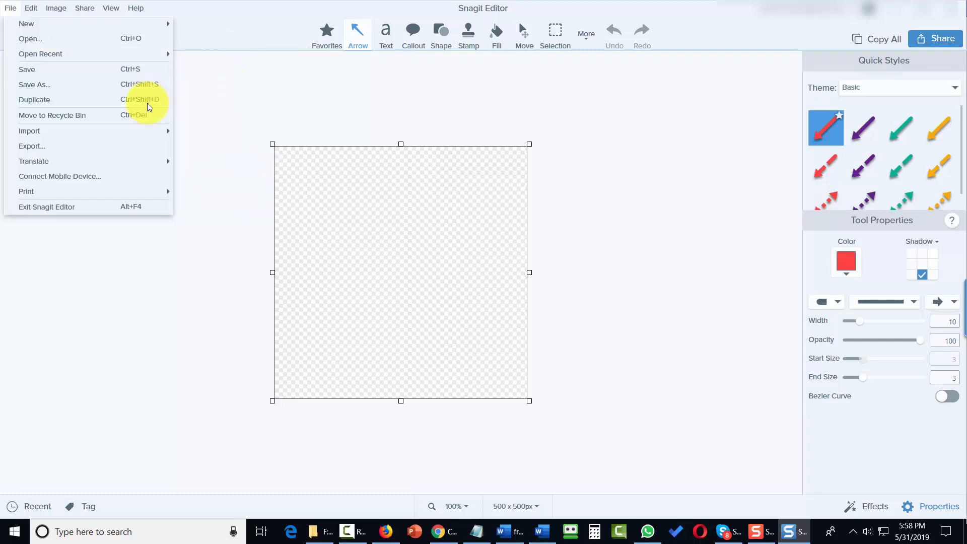
pyautogui.click(115, 101)
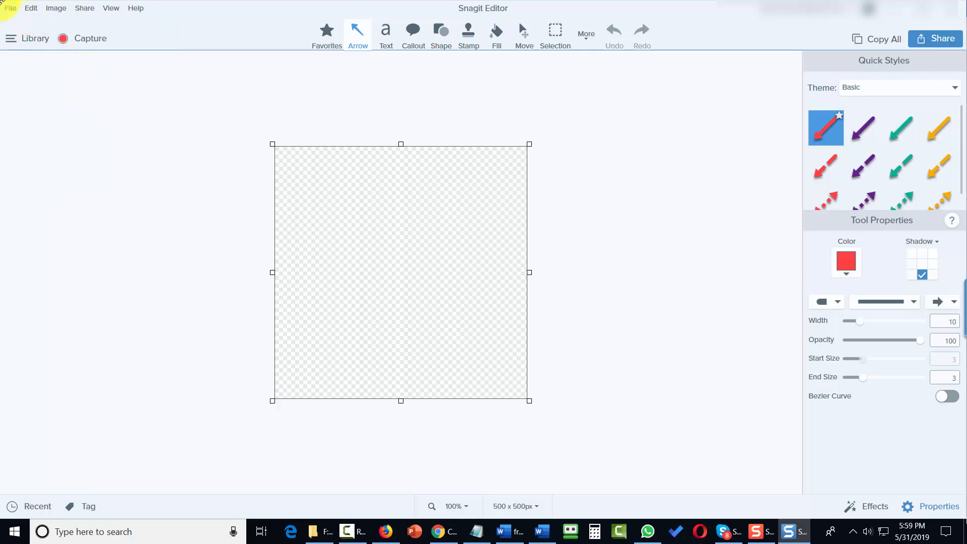
pyautogui.click(9, 9)
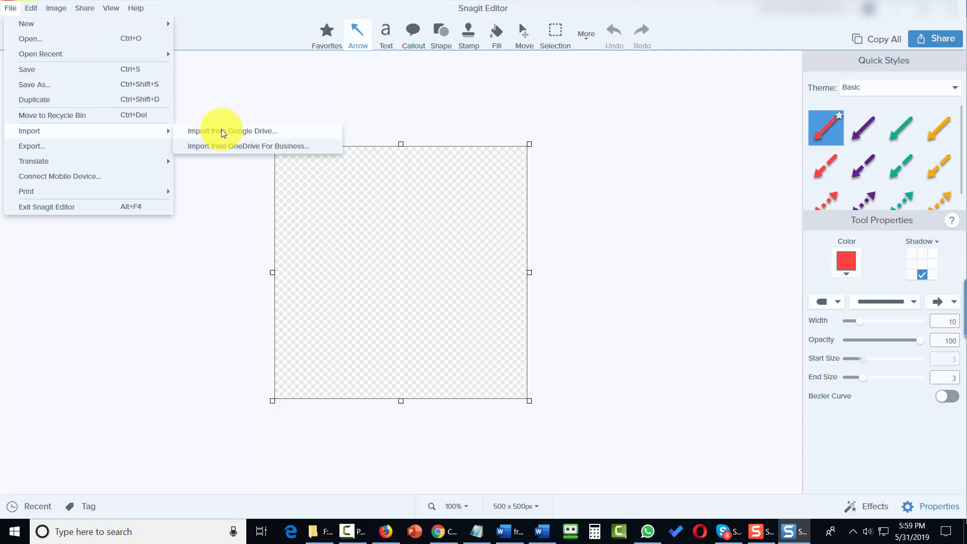
pyautogui.moveTo(111, 132)
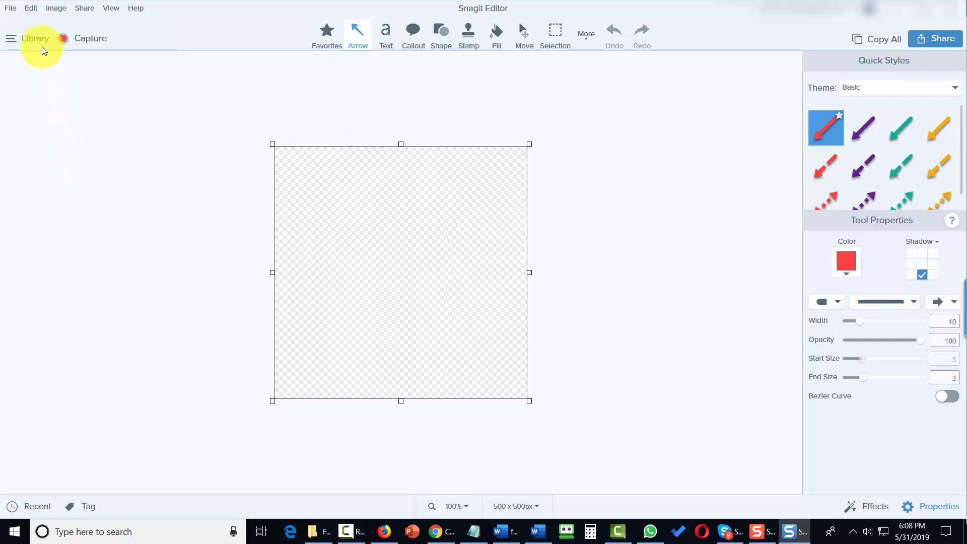
# Step: Import 2-bundle.png from Google Drive onto the Snagit Editor canvas
pyautogui.click(10, 8)
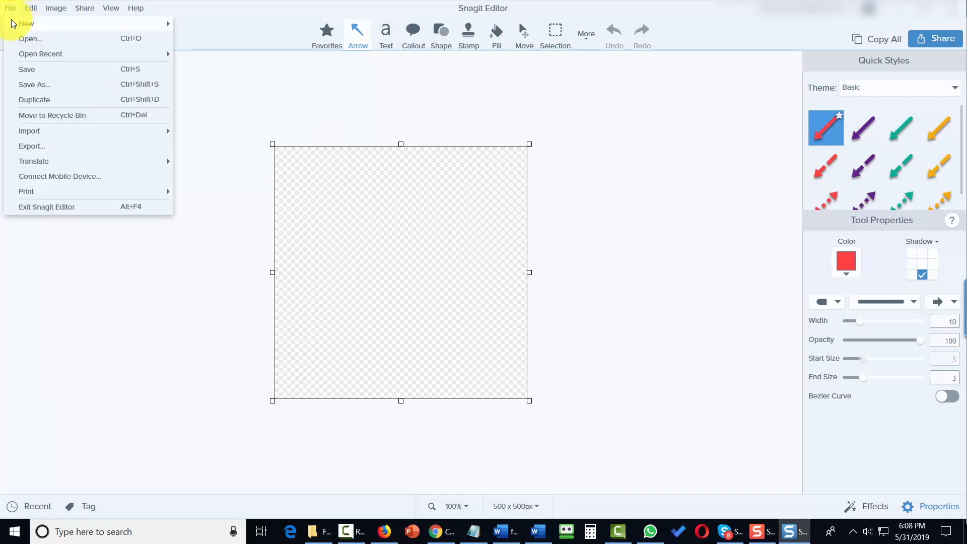
pyautogui.moveTo(116, 135)
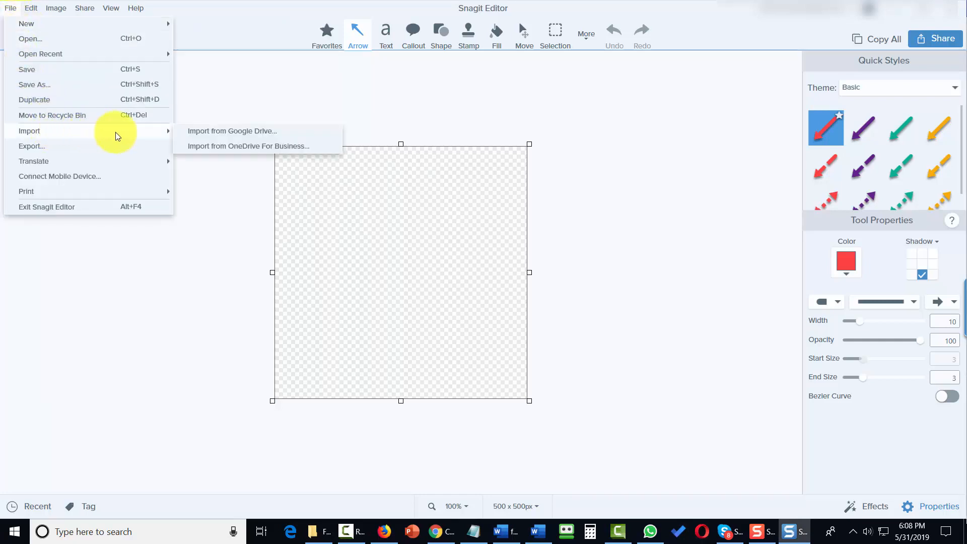
pyautogui.click(195, 132)
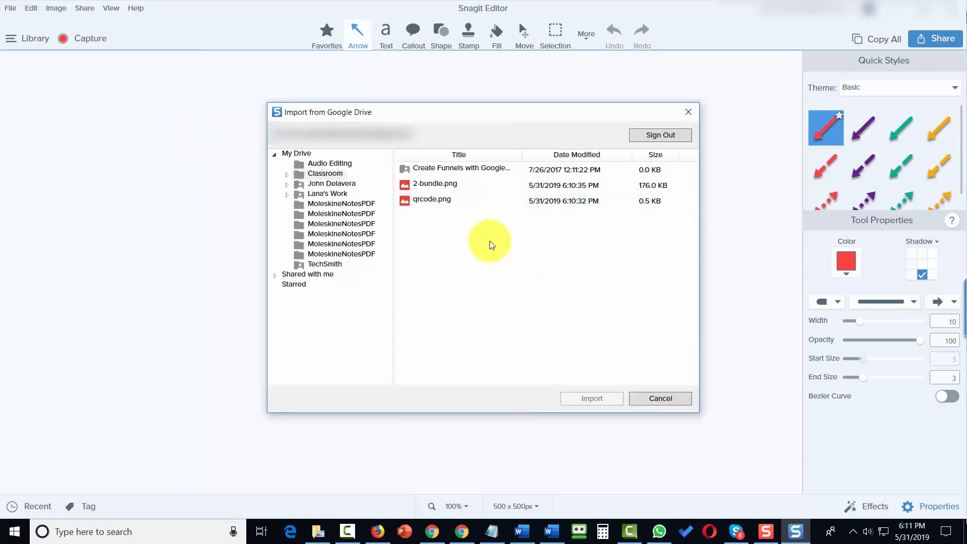
pyautogui.click(441, 184)
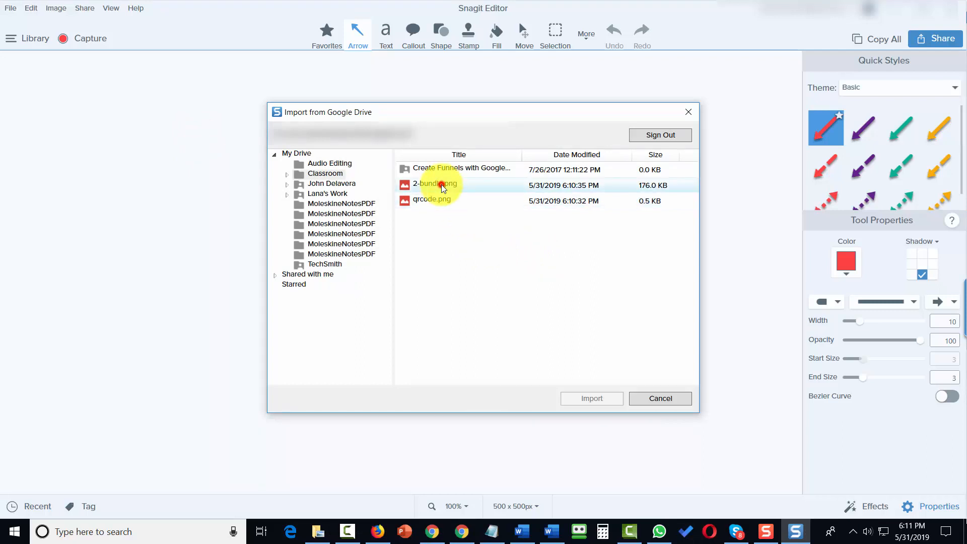
pyautogui.click(599, 399)
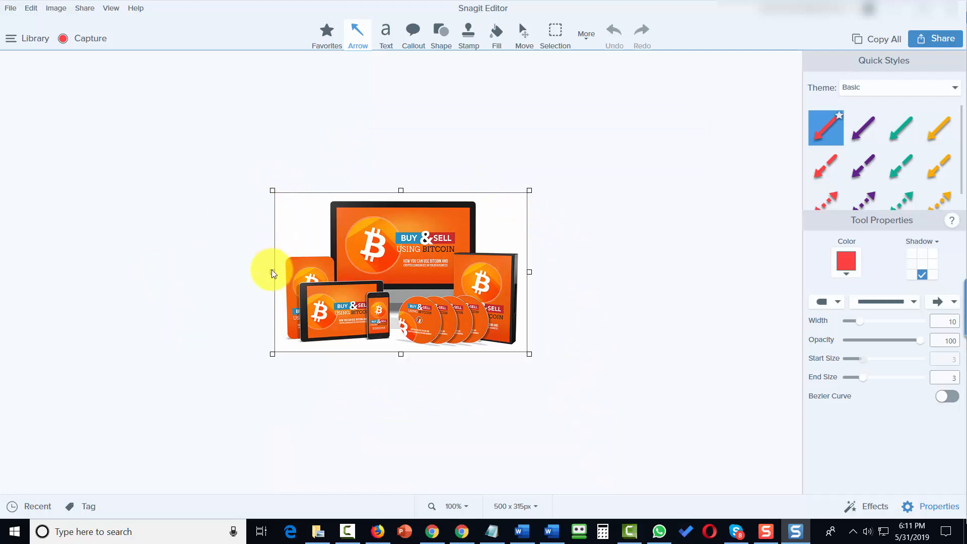
# Step: Open the image's export options, then cancel the batch export
pyautogui.click(10, 10)
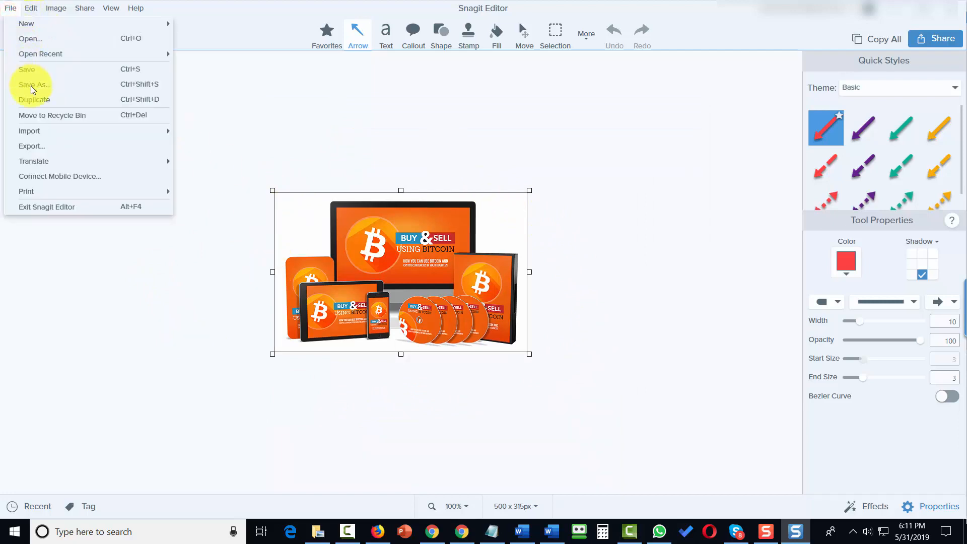
pyautogui.click(44, 146)
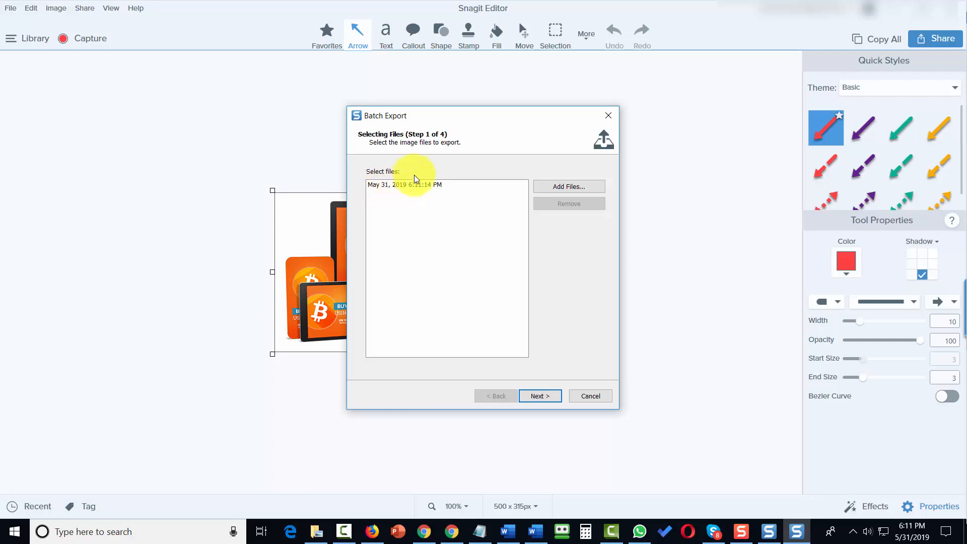
pyautogui.click(590, 396)
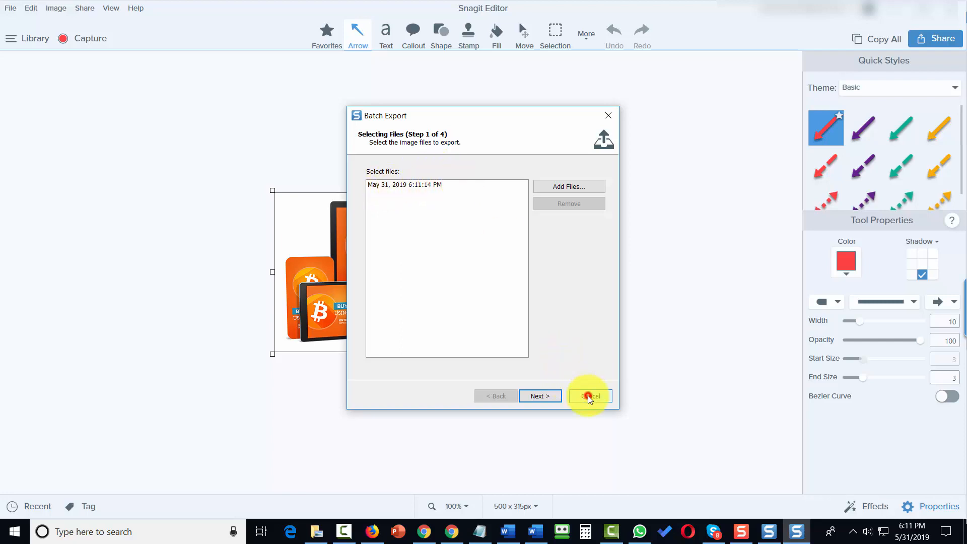
# Step: Start a batch export of the saved image and add a 90° clockwise rotation effect
pyautogui.click(9, 10)
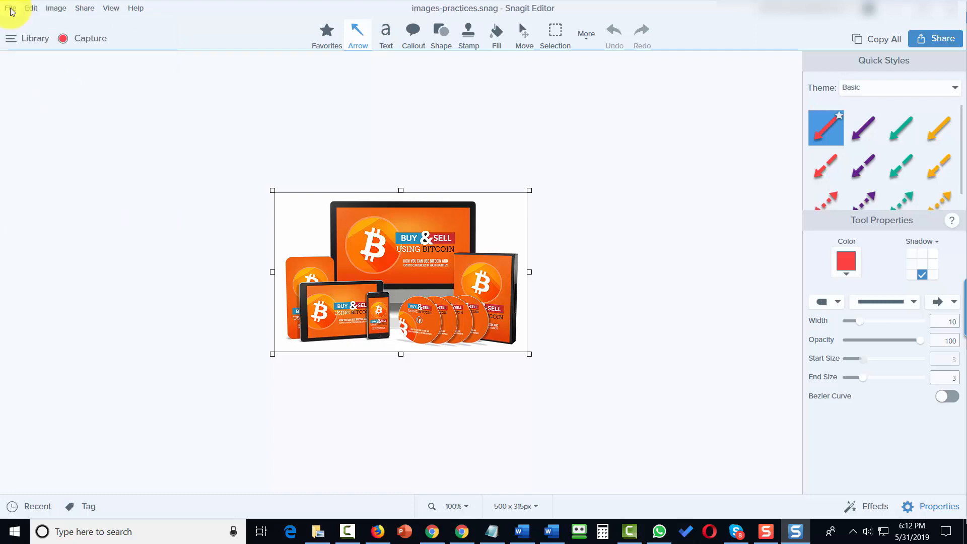
pyautogui.click(10, 11)
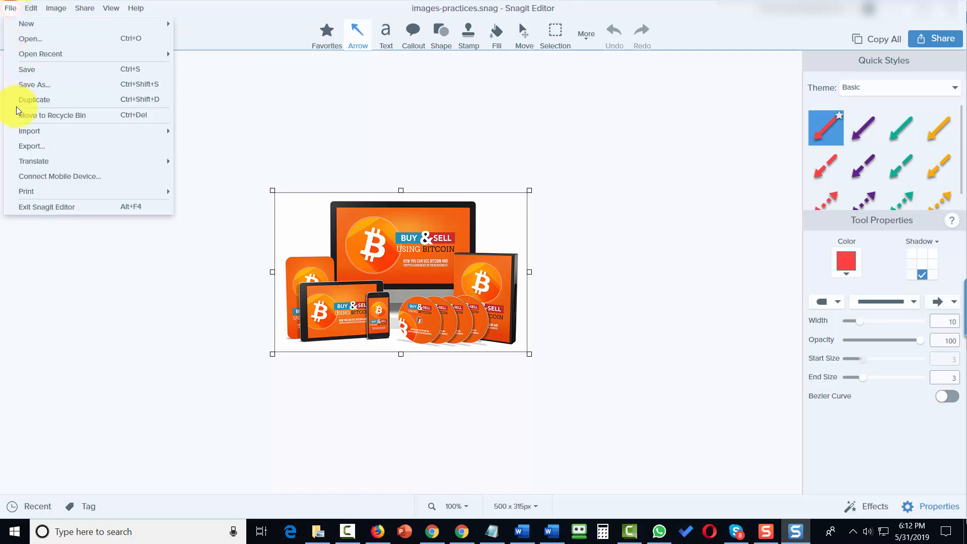
pyautogui.click(32, 148)
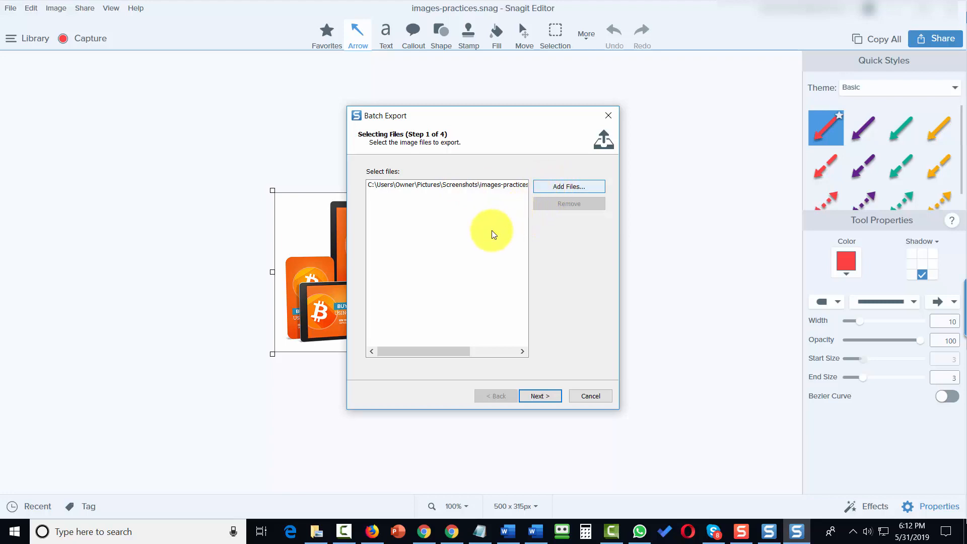
pyautogui.click(530, 393)
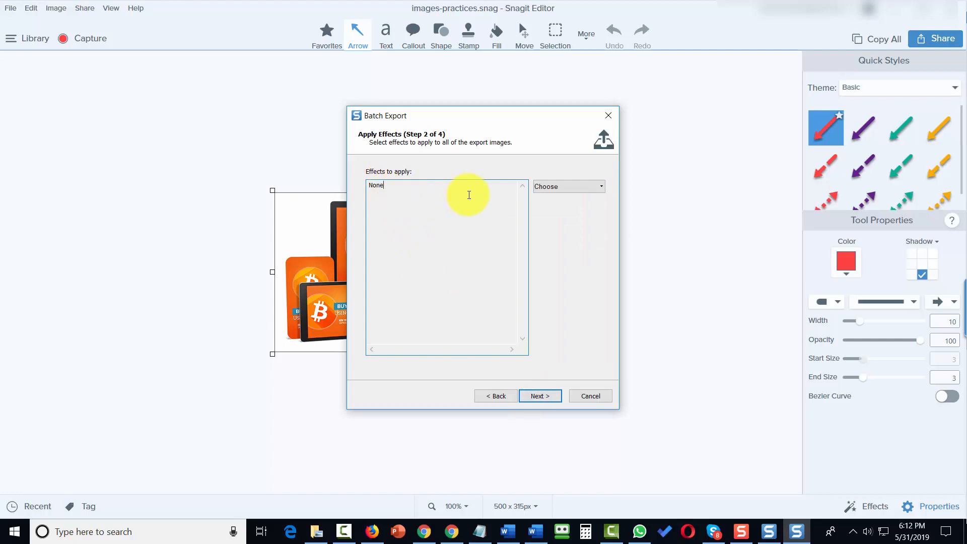
pyautogui.click(561, 189)
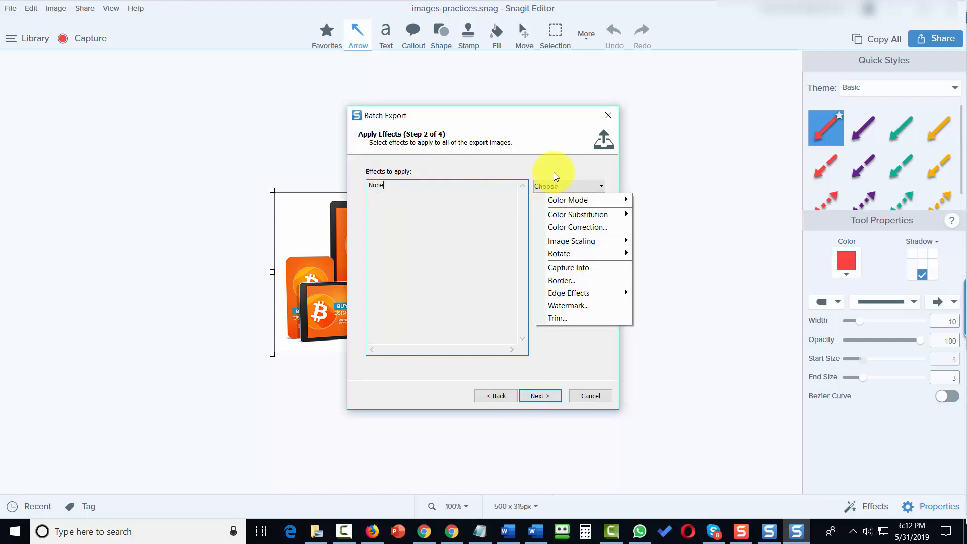
pyautogui.moveTo(583, 255)
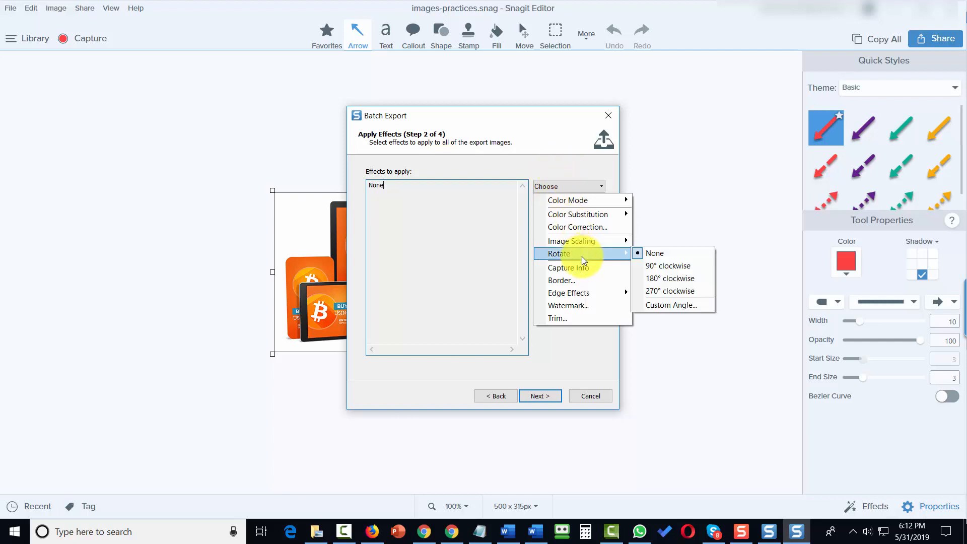
pyautogui.click(652, 265)
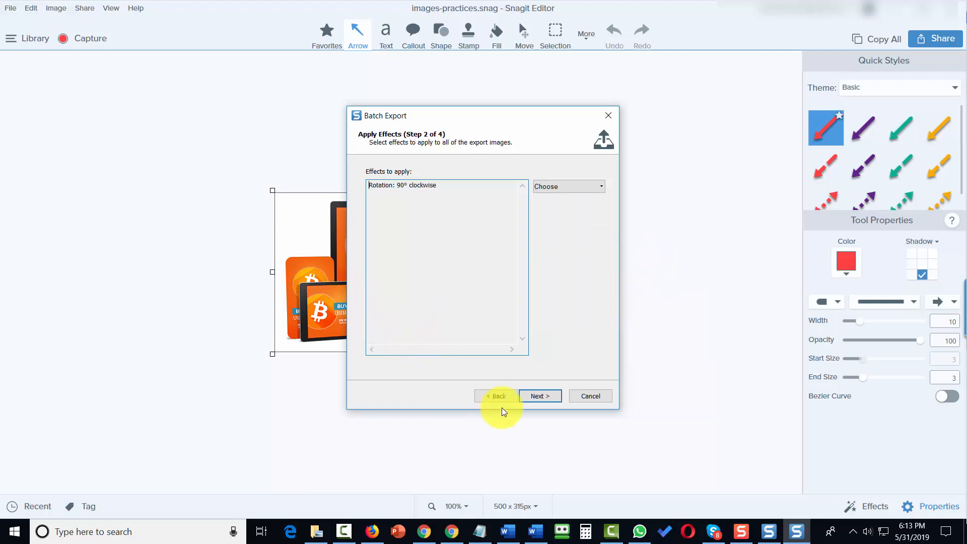
# Step: Use automatic file naming with the pattern 'ourimages' and finish the PNG batch export
pyautogui.click(531, 395)
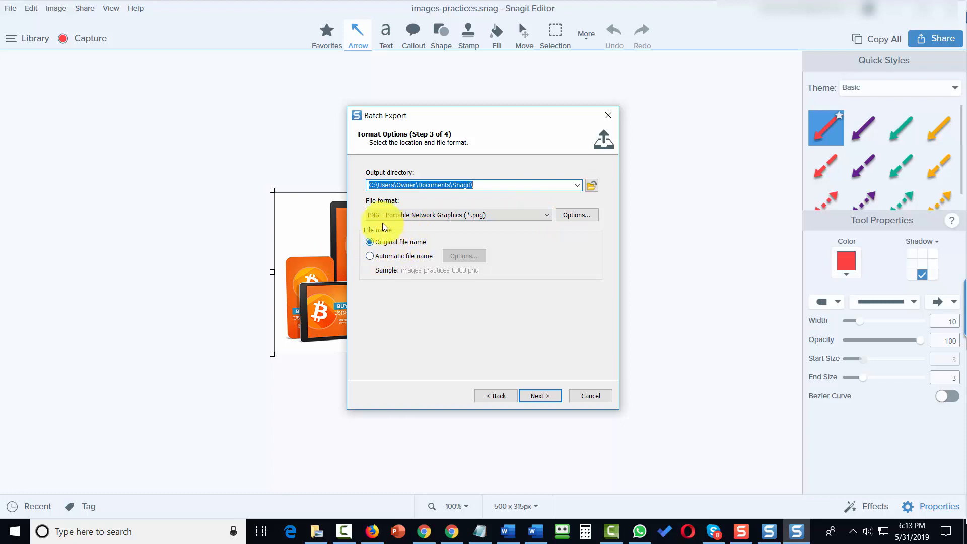
pyautogui.click(370, 257)
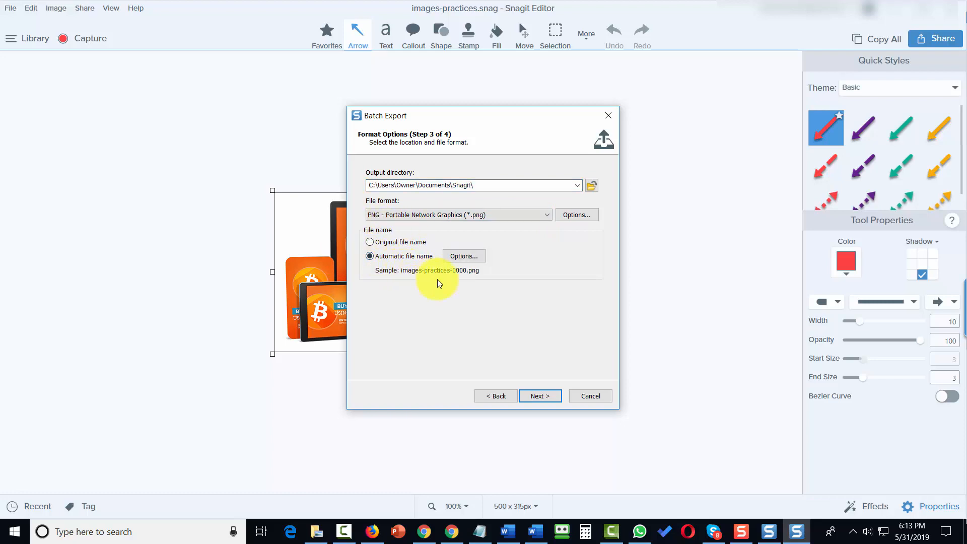
pyautogui.click(458, 254)
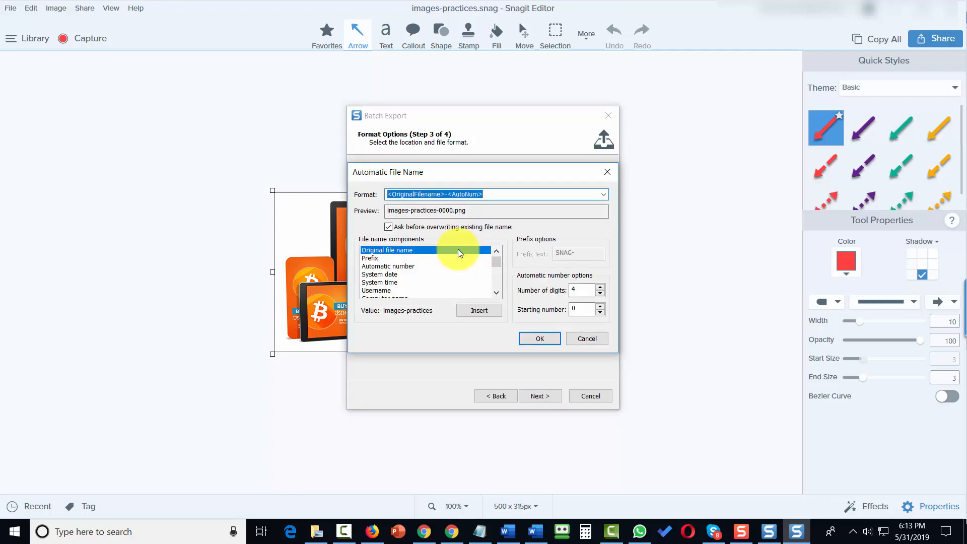
pyautogui.write('ourimages')
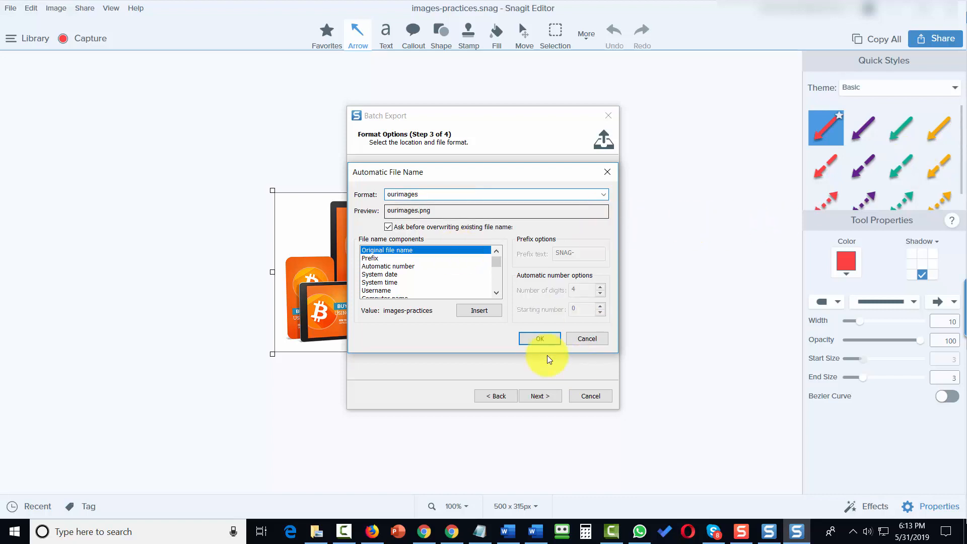
pyautogui.click(540, 337)
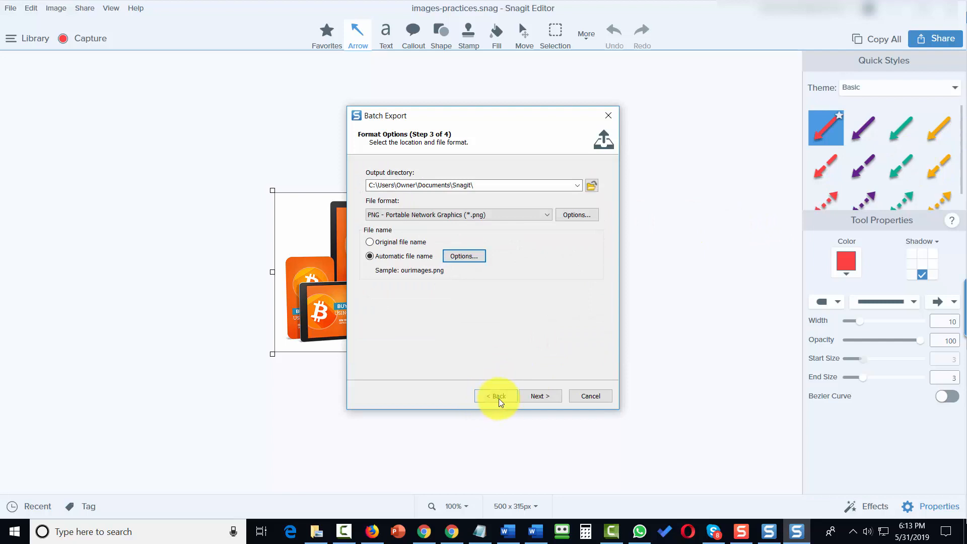
pyautogui.click(524, 398)
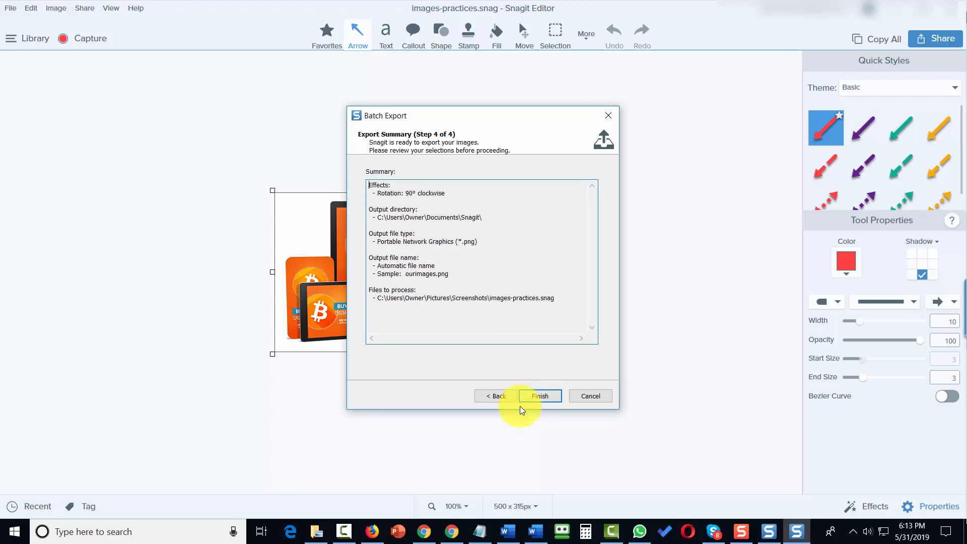
pyautogui.click(530, 396)
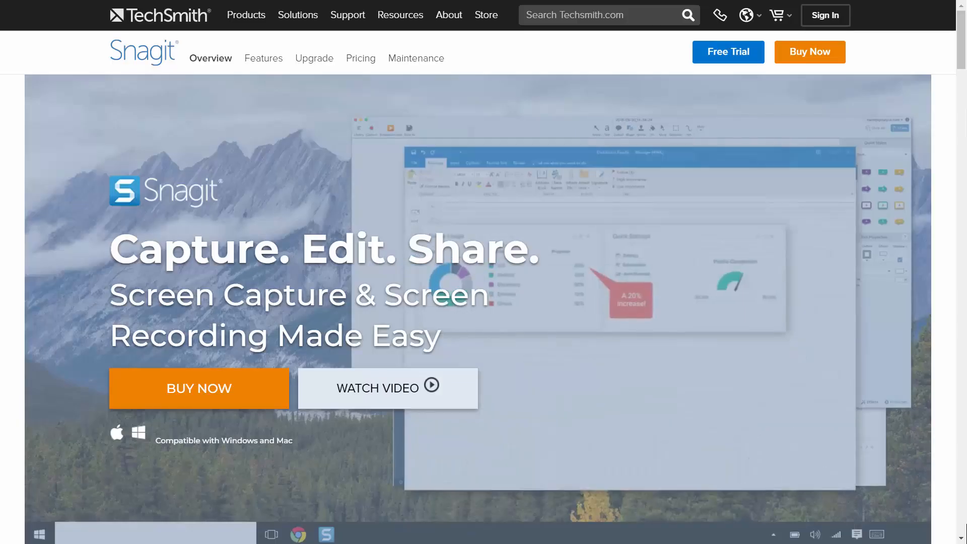
# Step: Go from Free Trial to the $49.95 Snagit 2019 purchase page, then switch to the older Snagit window
pyautogui.click(719, 57)
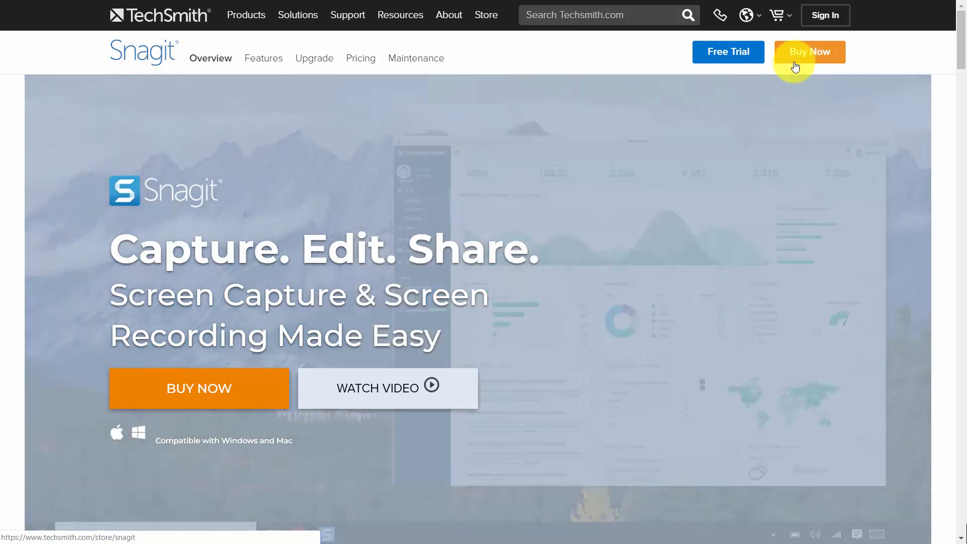
pyautogui.click(795, 66)
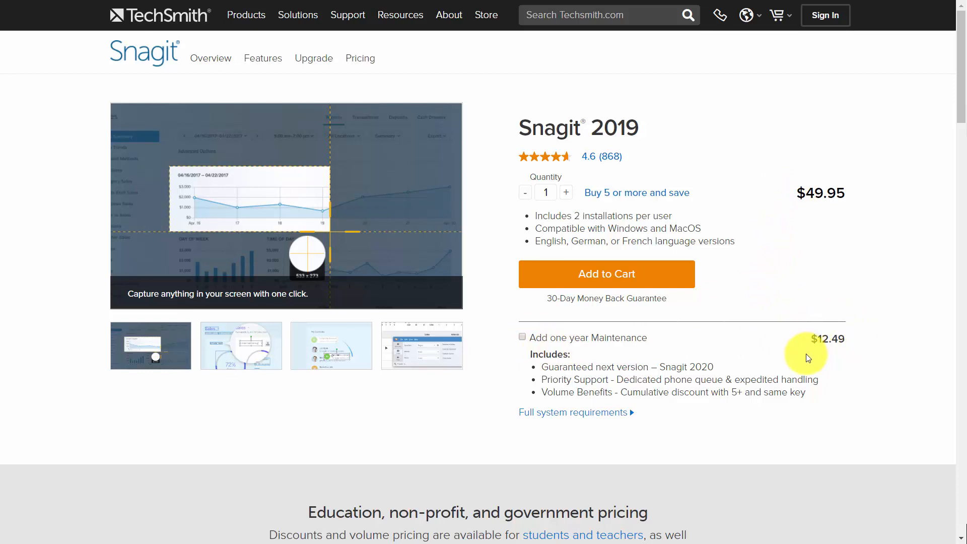
pyautogui.hotkey('alt', 'Tab')
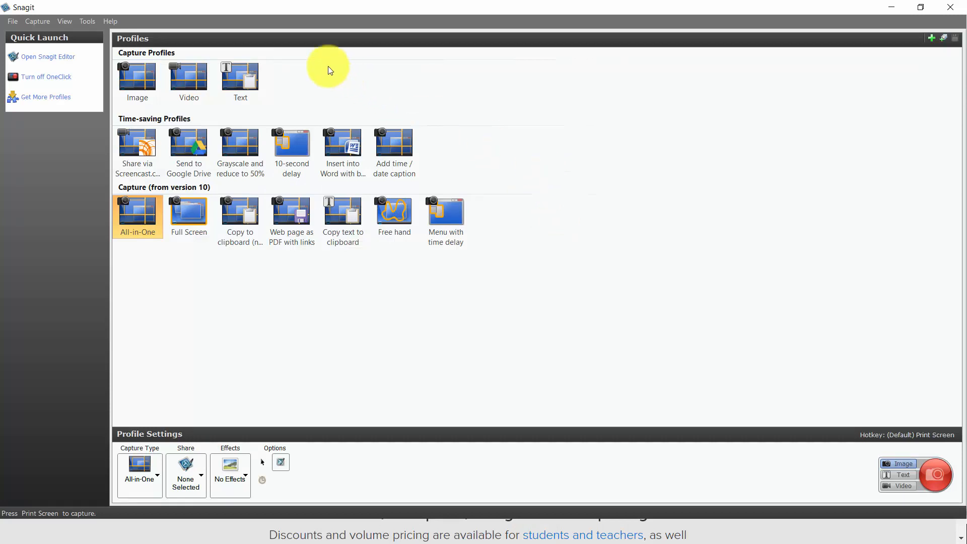
# Step: Run Help > Check For Updates and follow Learn More to the Snagit 2019 upgrade page
pyautogui.click(109, 21)
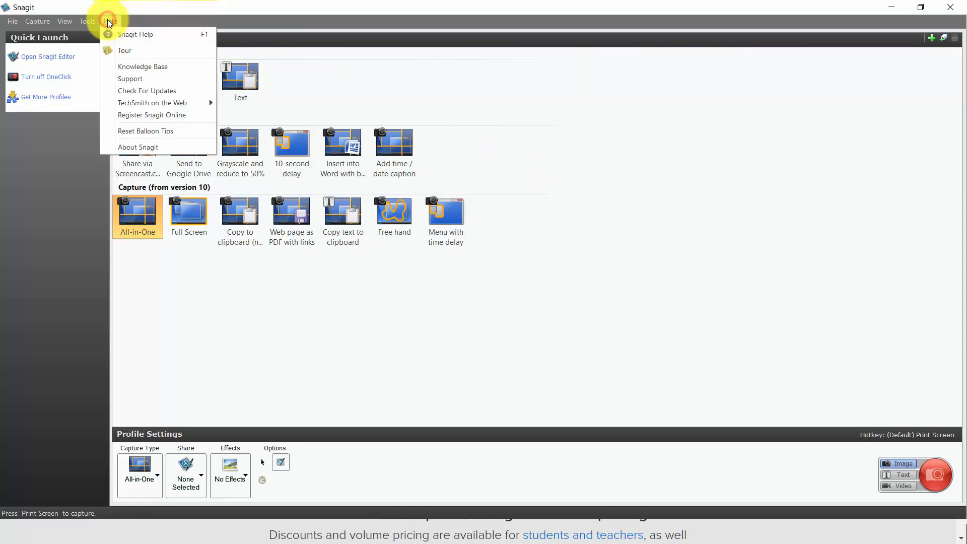
pyautogui.click(137, 91)
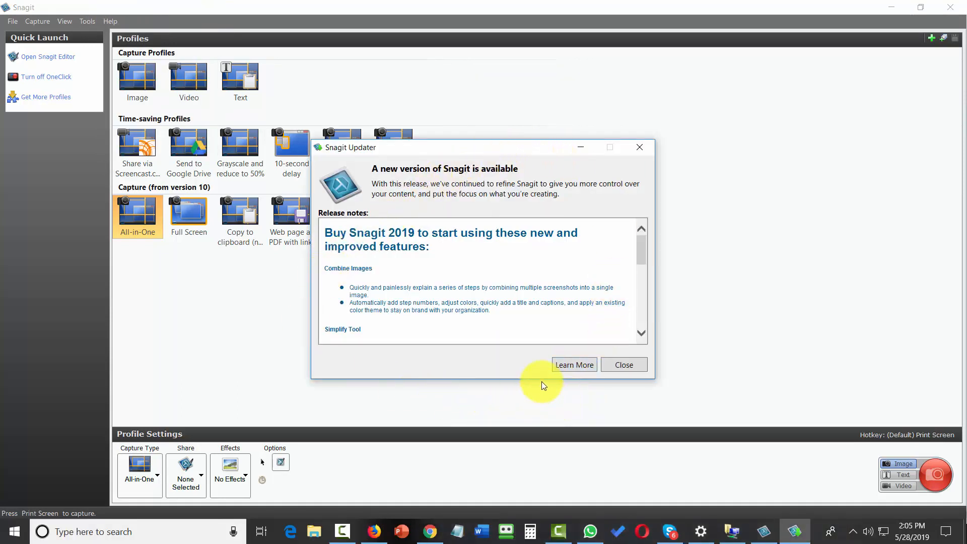
pyautogui.click(563, 367)
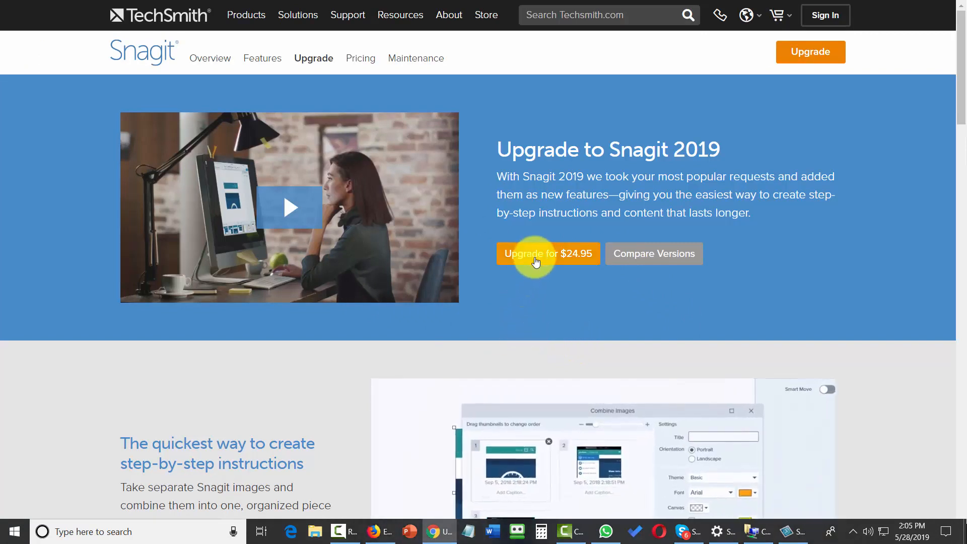
# Step: Add the $24.95 Snagit 2019 upgrade with one year of maintenance to the cart and check out
pyautogui.click(528, 265)
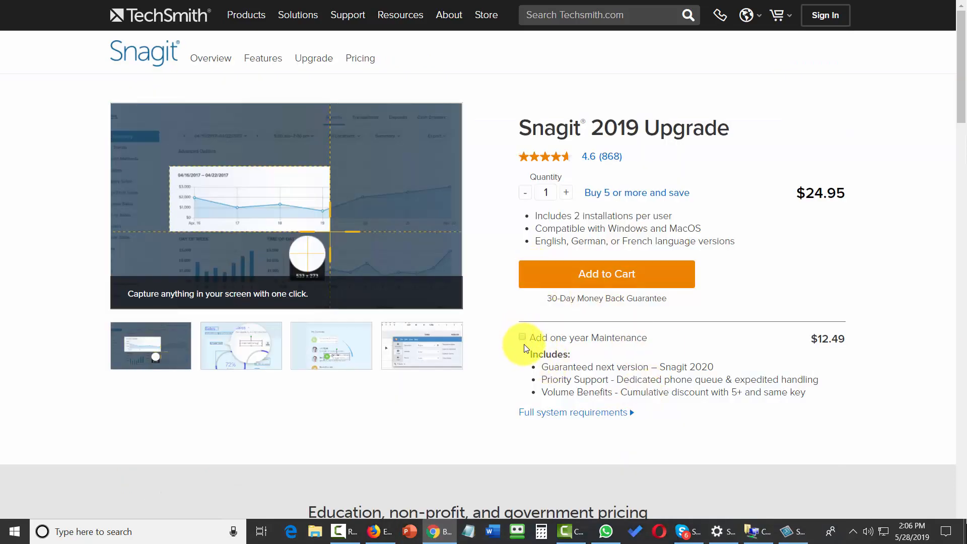
pyautogui.click(523, 338)
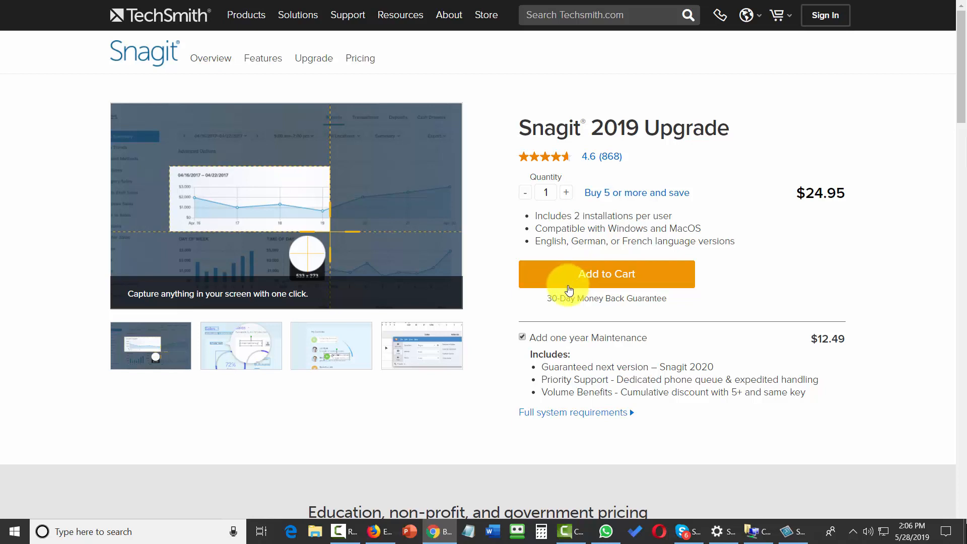
pyautogui.click(568, 288)
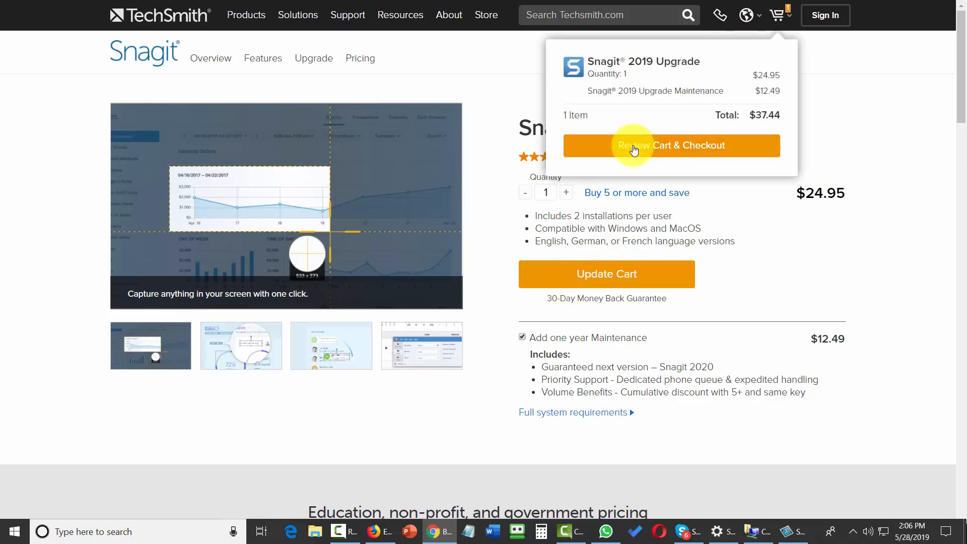
pyautogui.click(634, 149)
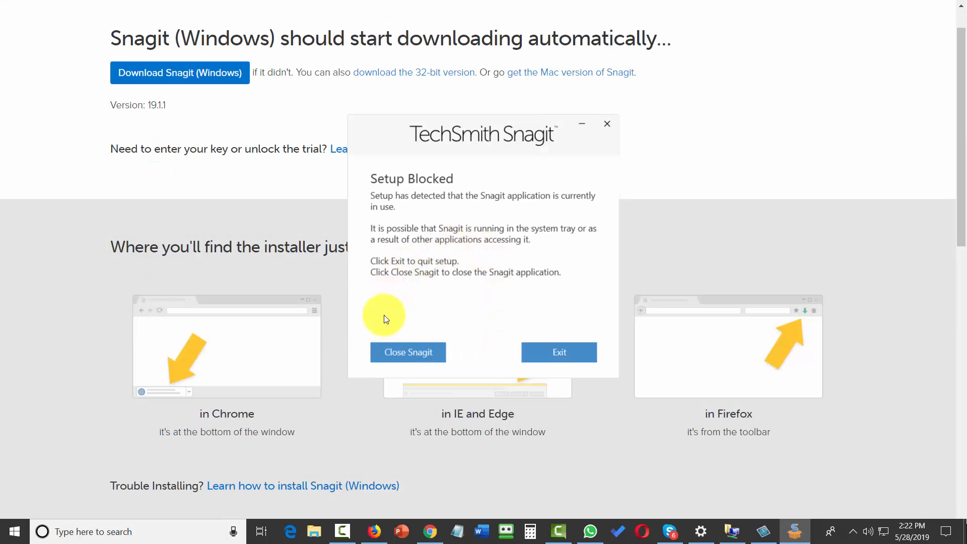
# Step: Close the running Snagit, accept the license terms, install Snagit 2019, and move the capture window aside
pyautogui.click(420, 362)
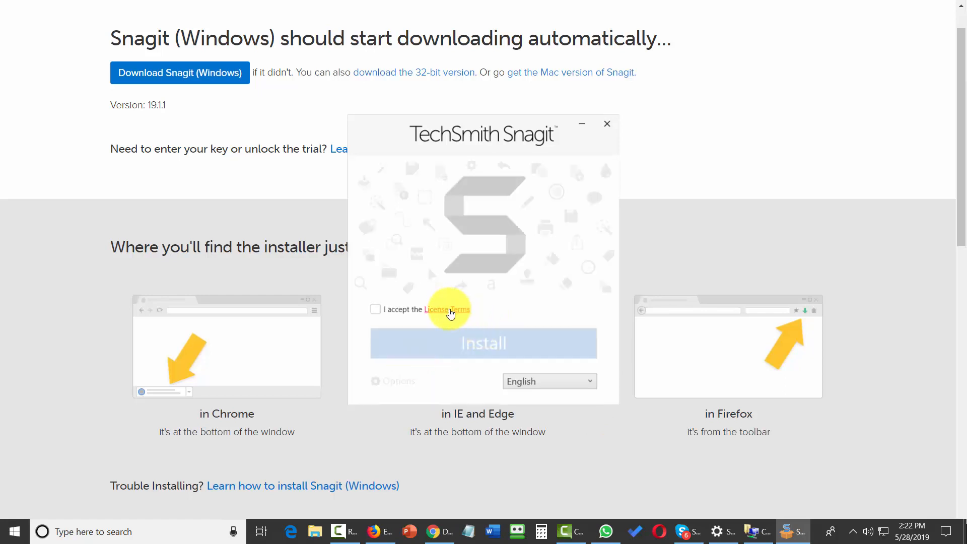
pyautogui.click(378, 309)
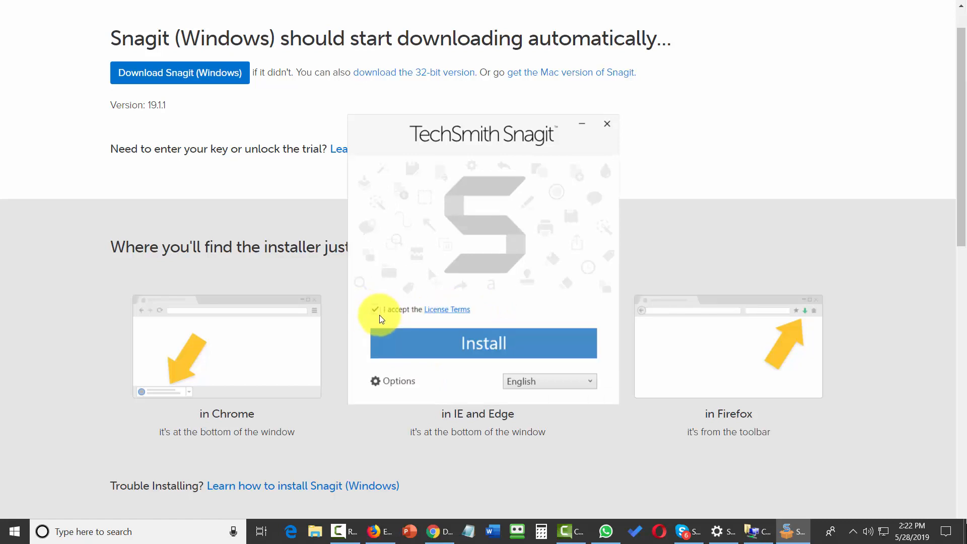
pyautogui.click(471, 347)
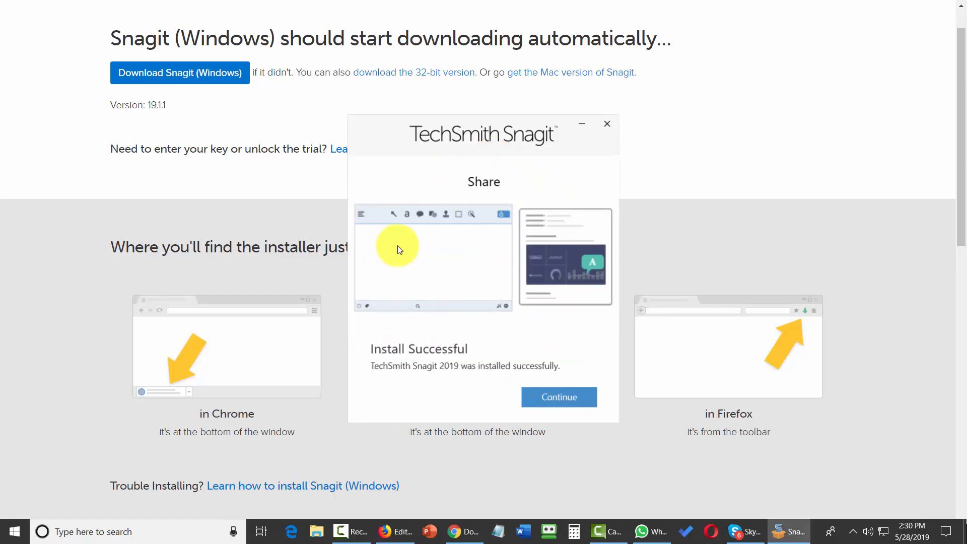
pyautogui.click(558, 399)
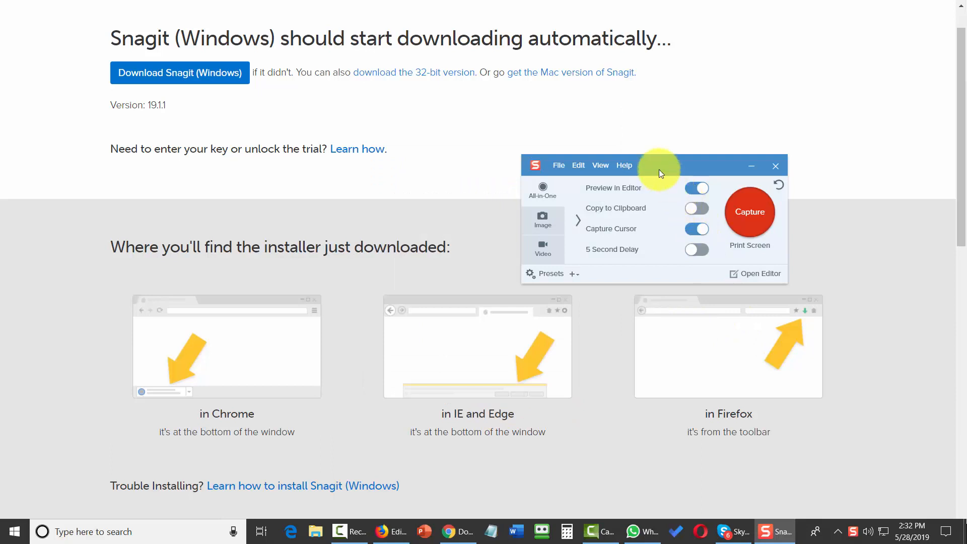
pyautogui.moveTo(660, 168); pyautogui.dragTo(786, 81)
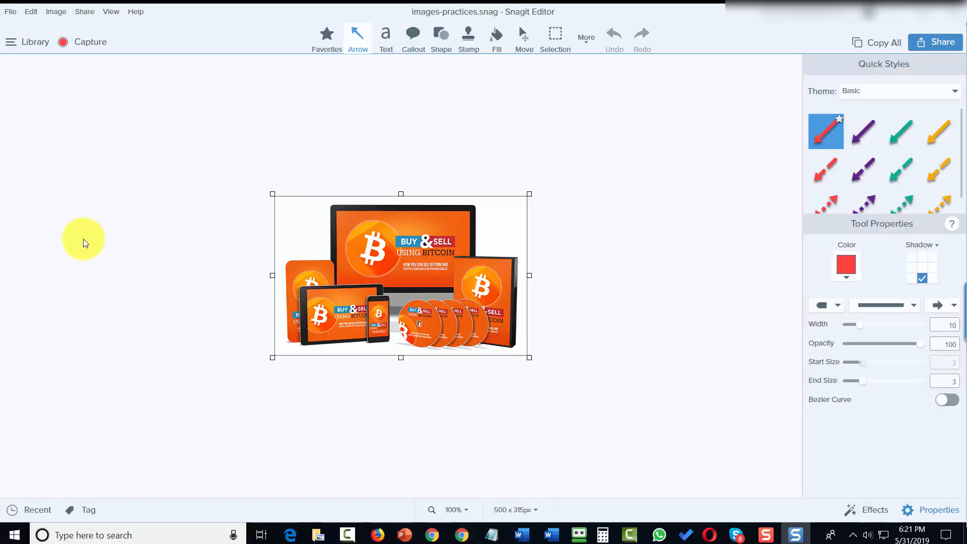
# Step: In Print > Page Setup, centre the image and print file names at the page bottom
pyautogui.click(11, 12)
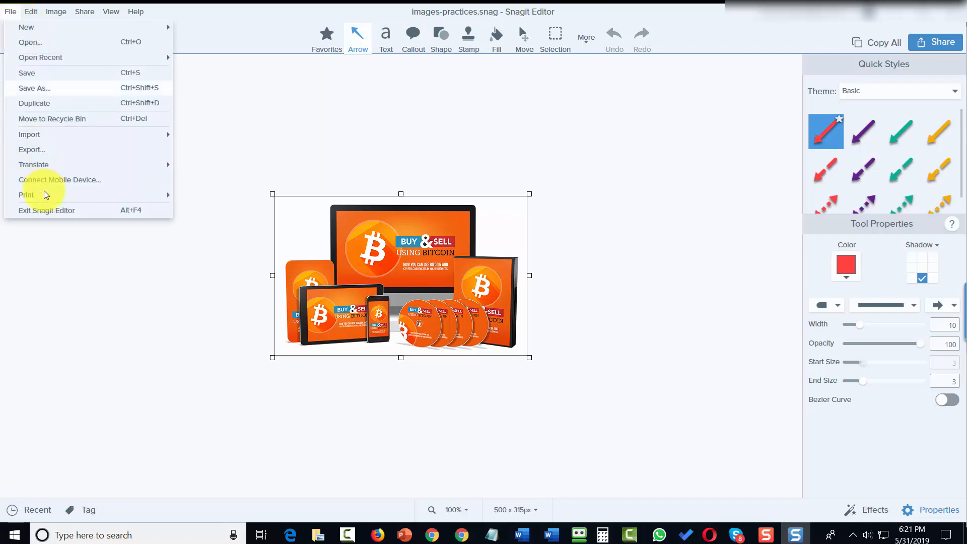
pyautogui.moveTo(54, 195)
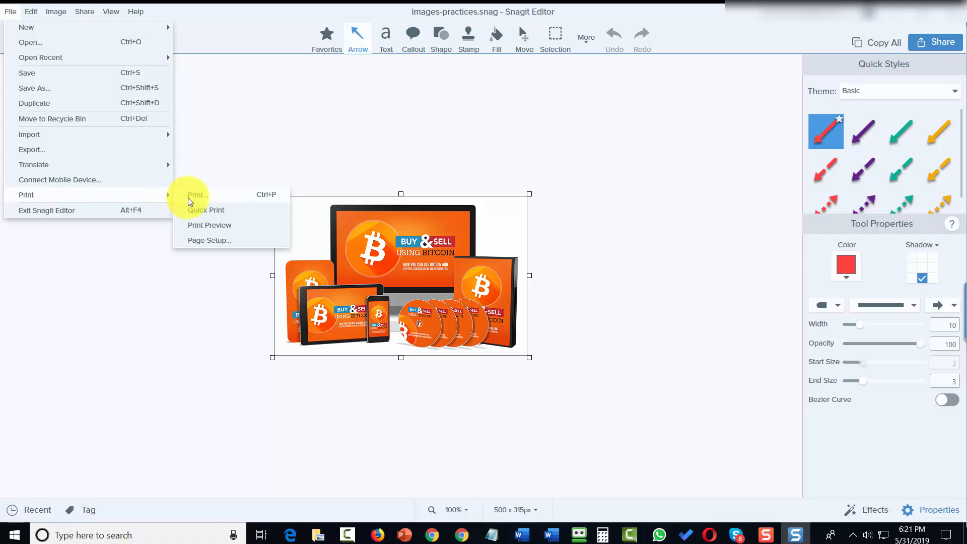
pyautogui.click(207, 241)
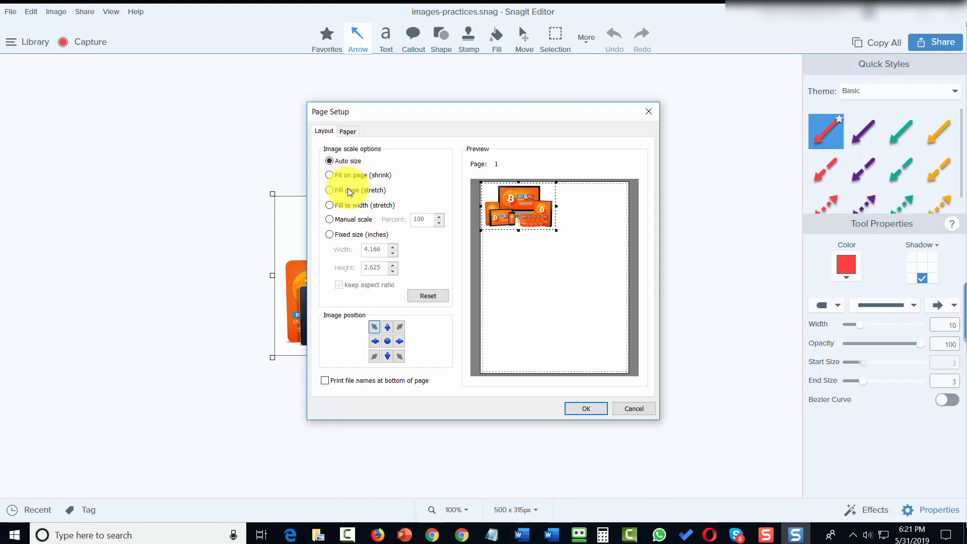
pyautogui.click(387, 341)
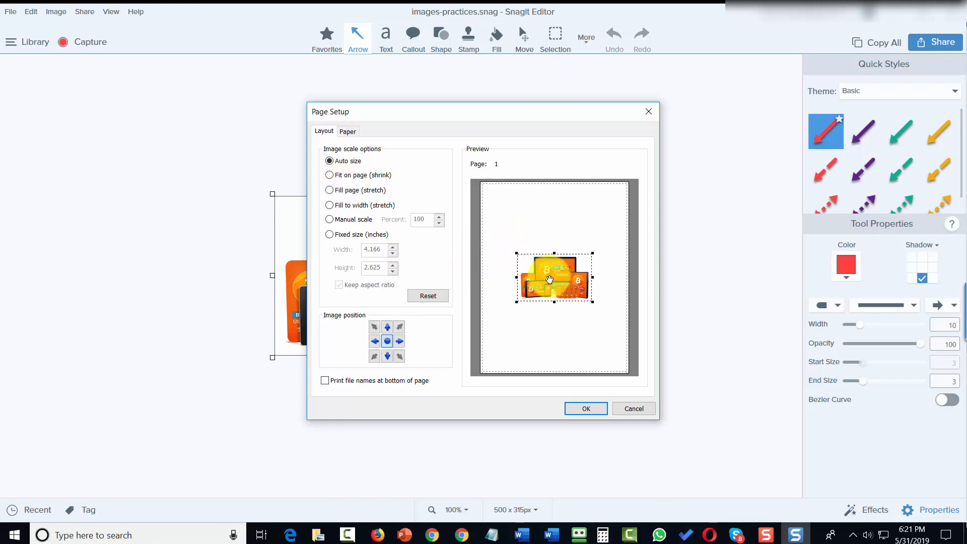
pyautogui.click(348, 131)
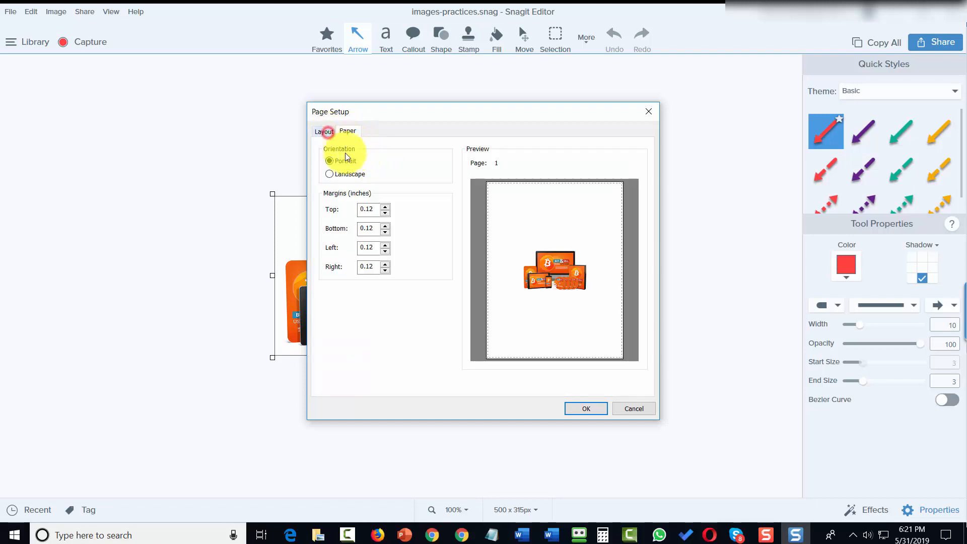
pyautogui.click(324, 131)
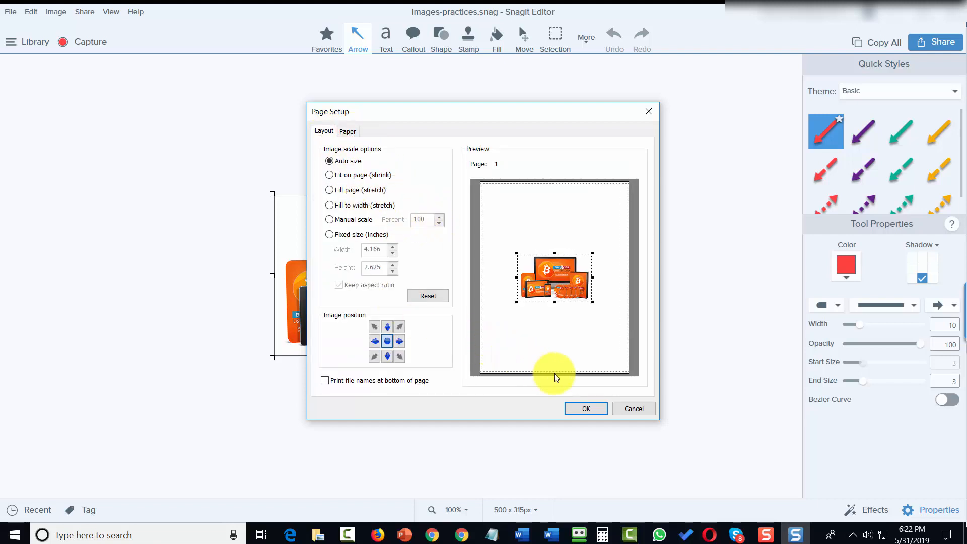
pyautogui.click(326, 381)
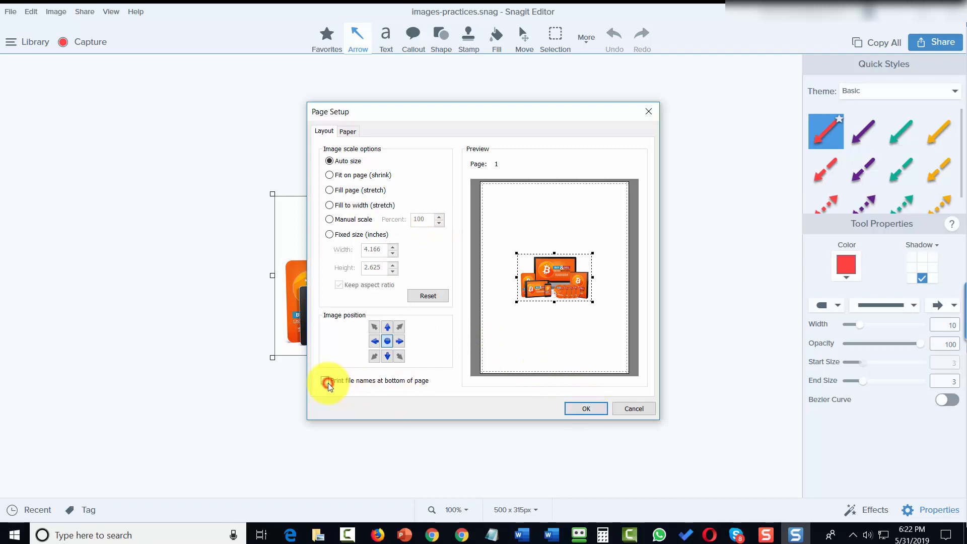
pyautogui.click(580, 406)
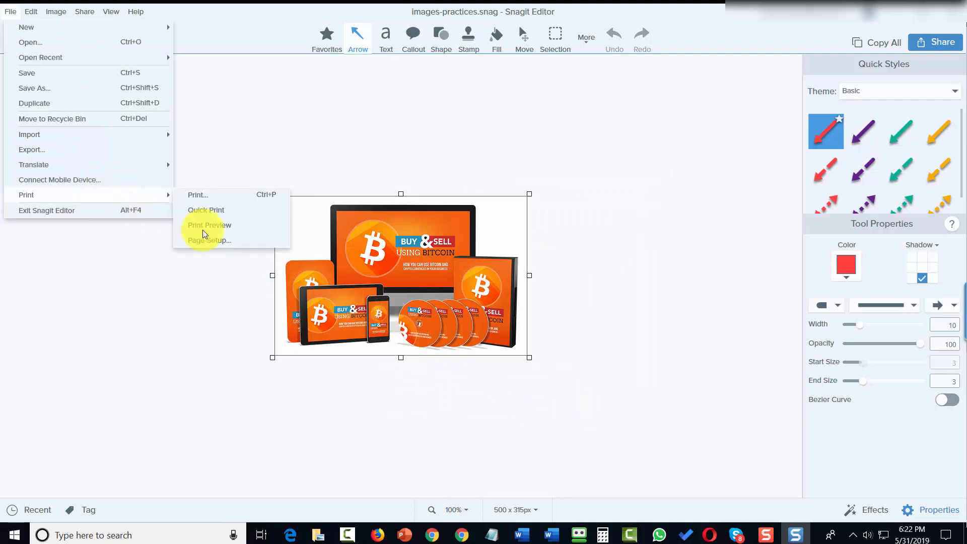
# Step: Check the Print Preview of the bitcoin image, then print it to Adobe PDF
pyautogui.click(204, 231)
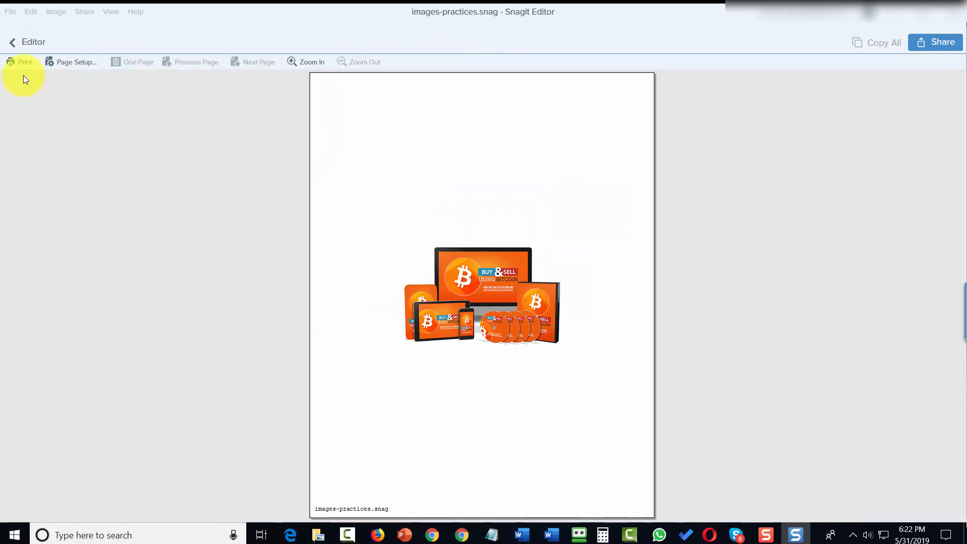
pyautogui.click(20, 62)
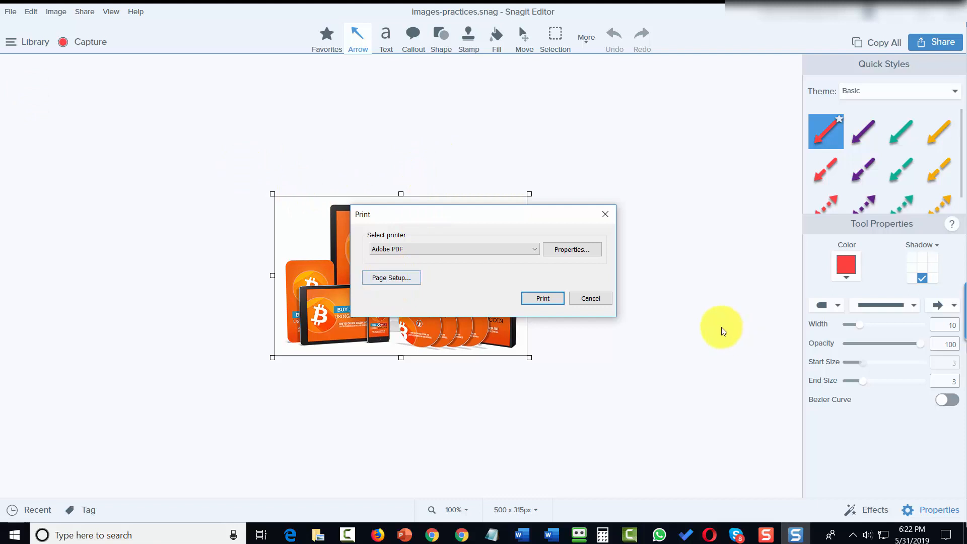
pyautogui.click(543, 302)
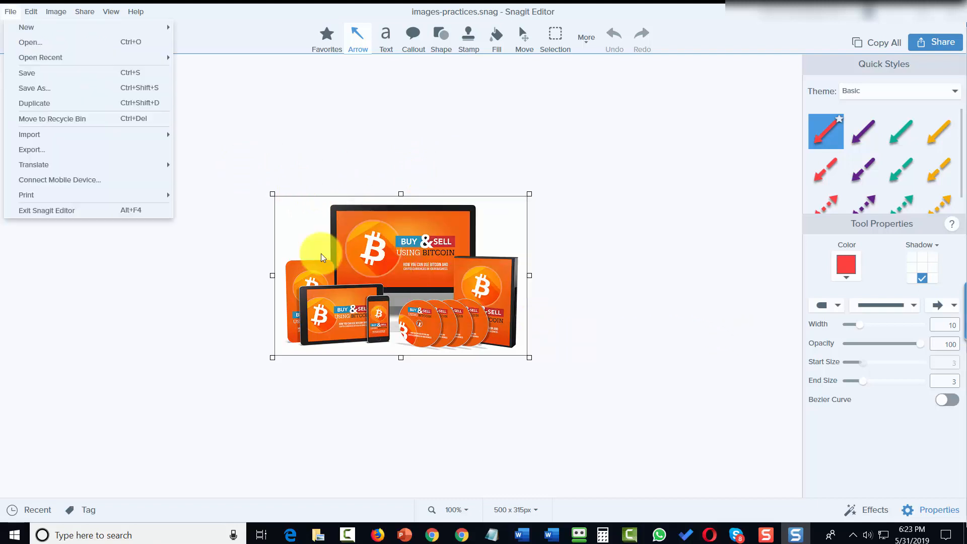
# Step: Show the Connect Mobile Device QR code, then dismiss it with Esc
pyautogui.click(117, 183)
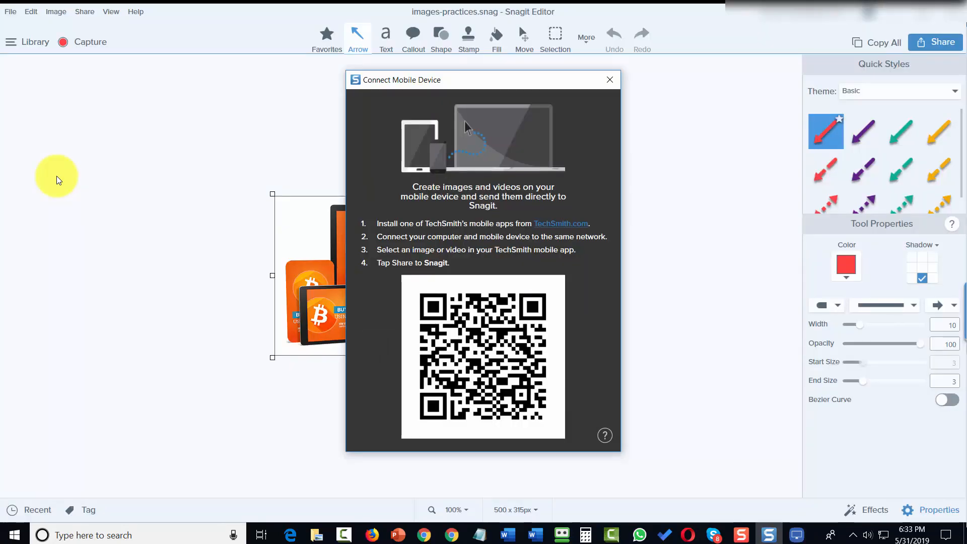
pyautogui.press('Escape')
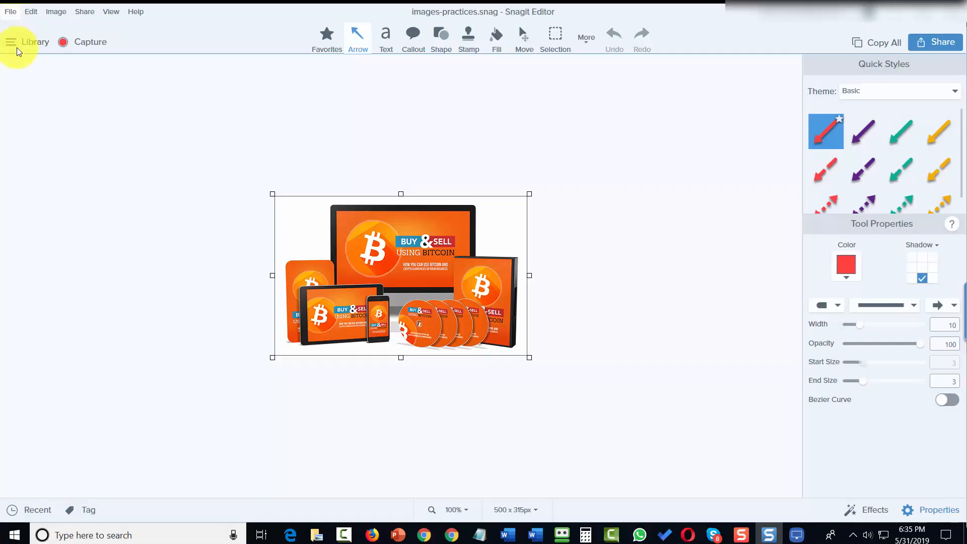
# Step: Bring up File > Connect Mobile Device QR code again and close it with Esc
pyautogui.click(11, 11)
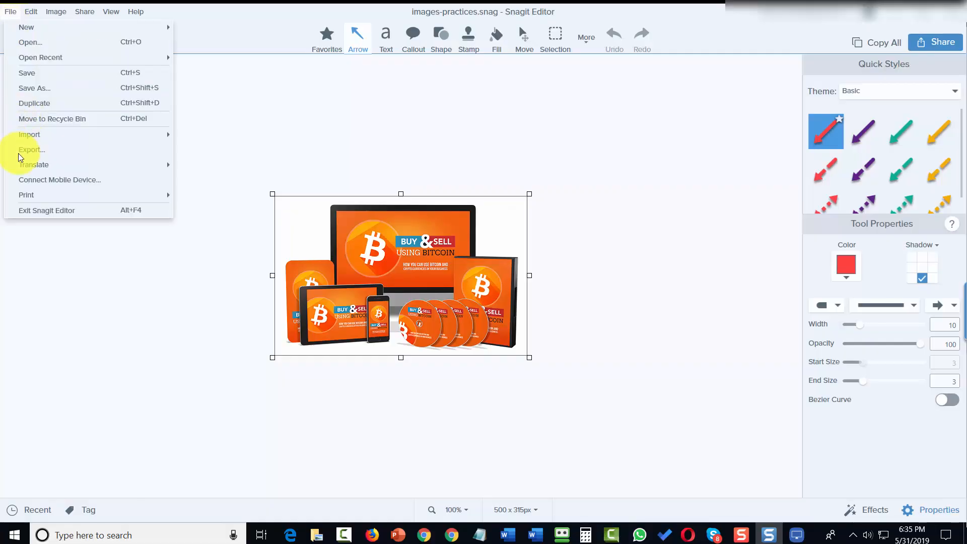
pyautogui.click(30, 181)
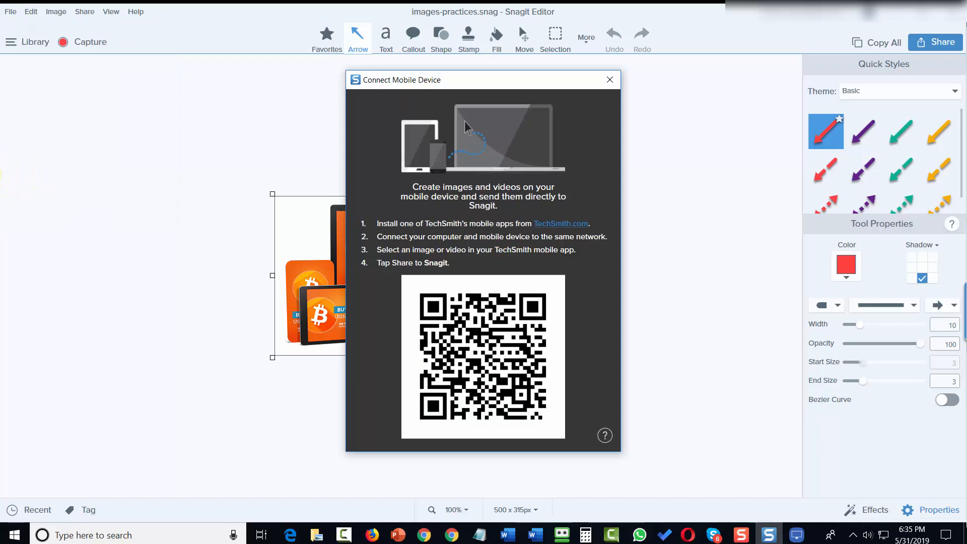
pyautogui.press('Escape')
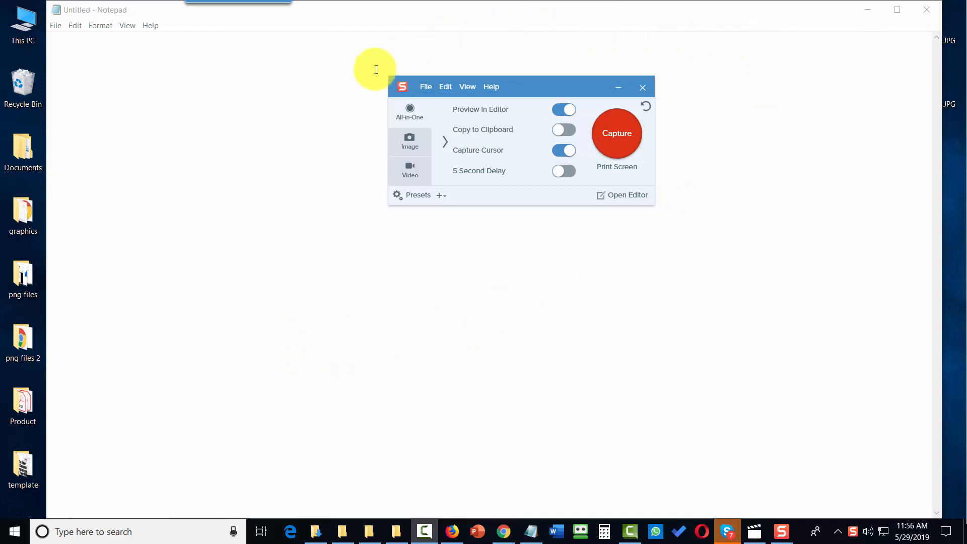
# Step: Move the capture window aside and launch Snagit Editor showing EditorOverview.snag
pyautogui.moveTo(546, 81); pyautogui.dragTo(464, 143)
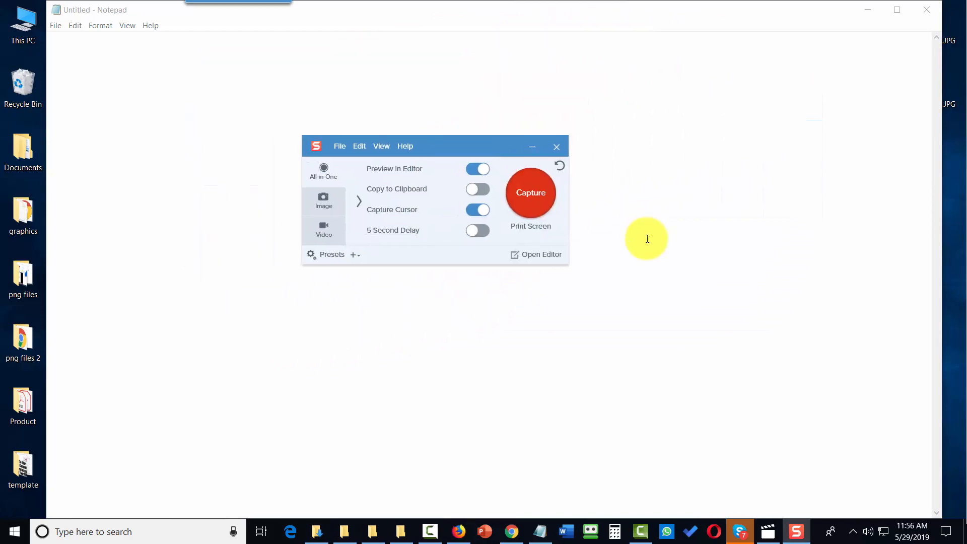
pyautogui.click(534, 255)
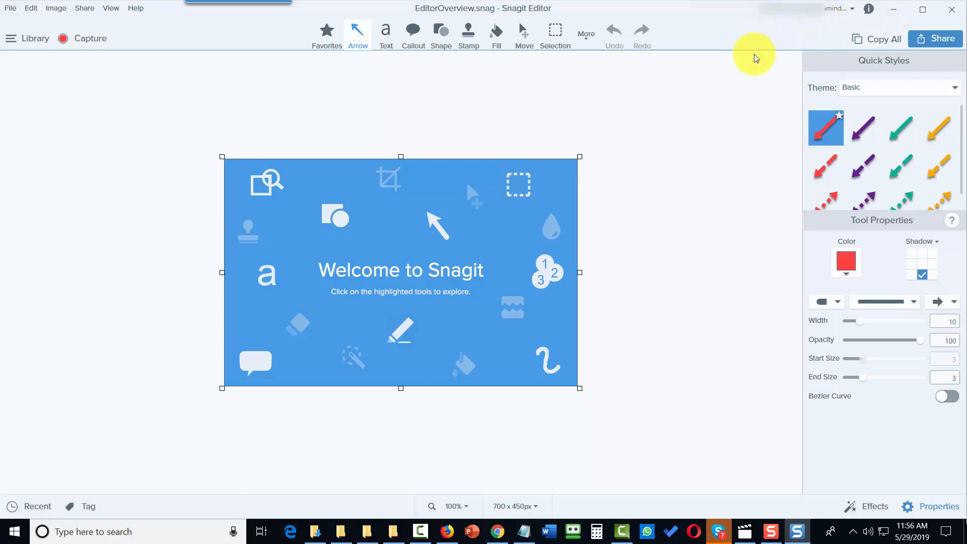
# Step: Minimize Snagit Editor to reveal Notepad and the All-in-One capture window
pyautogui.click(894, 11)
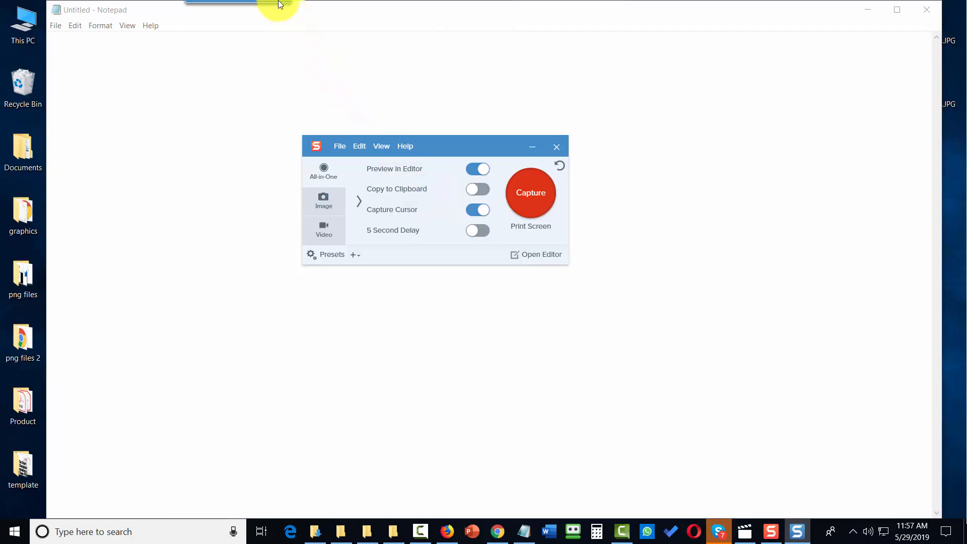
pyautogui.moveTo(272, 10)
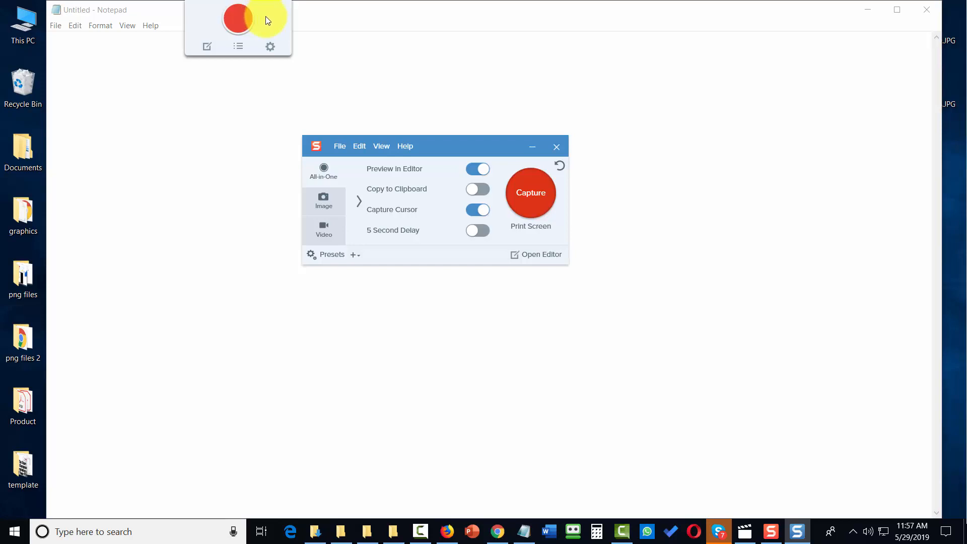
pyautogui.click(270, 47)
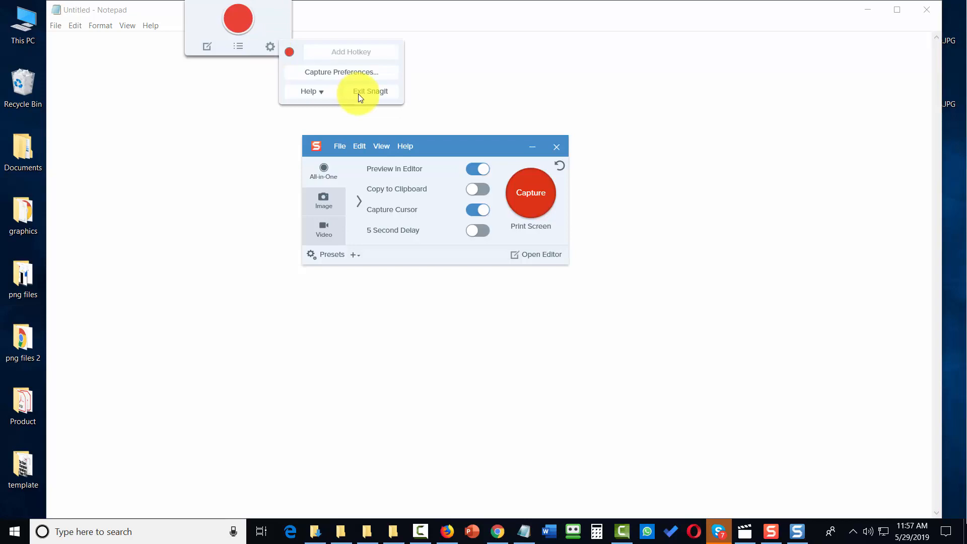
pyautogui.click(395, 168)
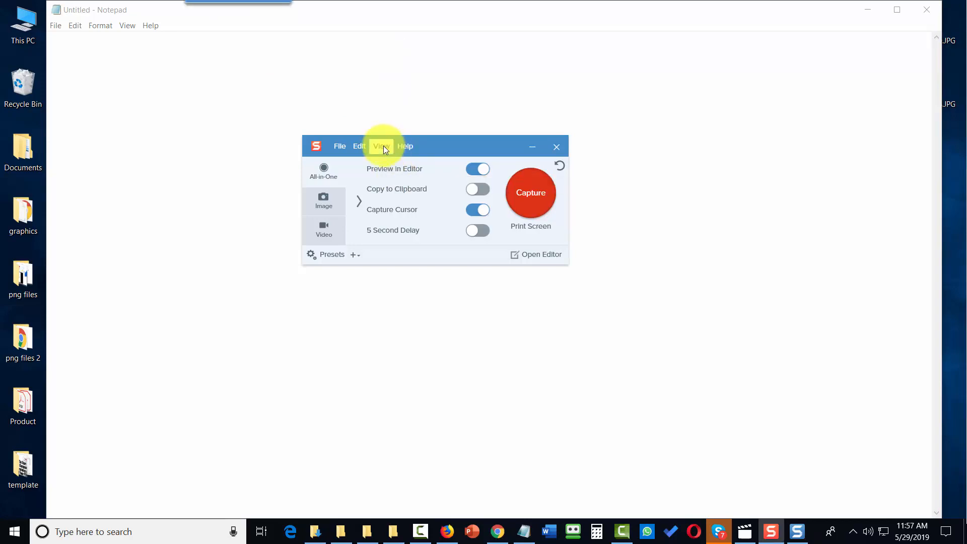
pyautogui.click(382, 150)
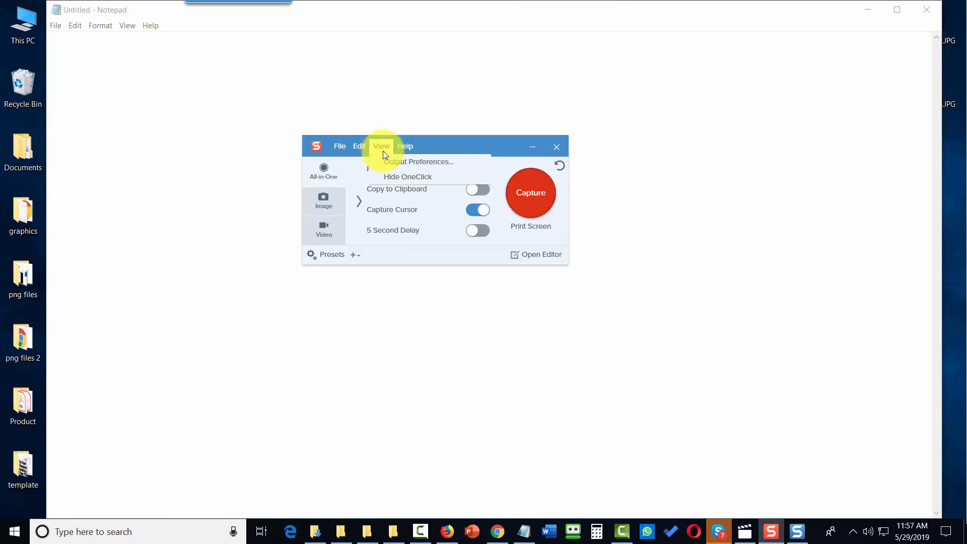
pyautogui.click(396, 177)
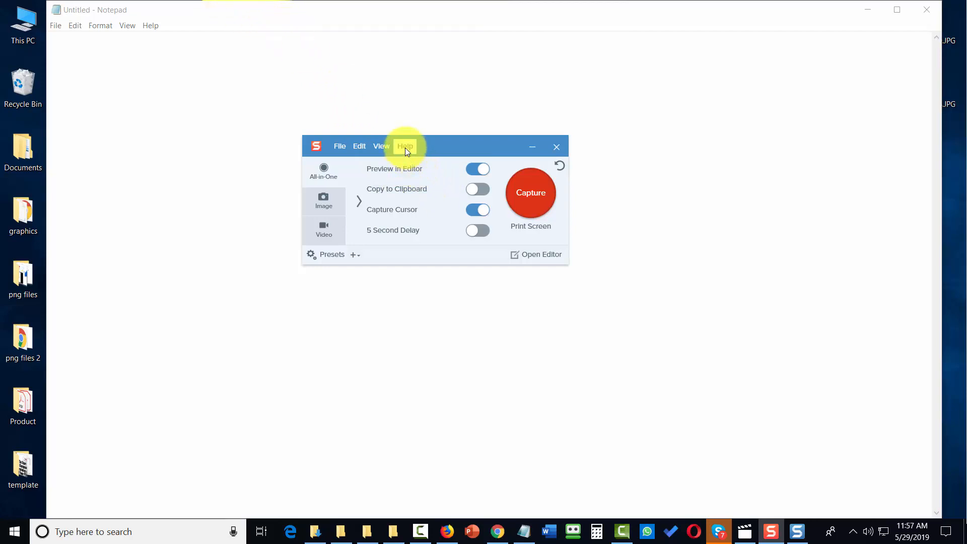
pyautogui.click(391, 148)
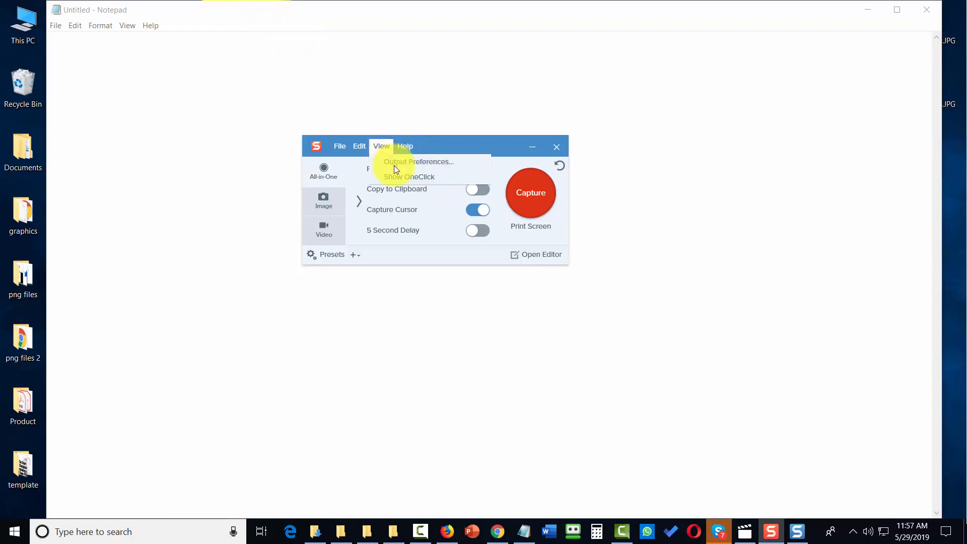
pyautogui.click(396, 175)
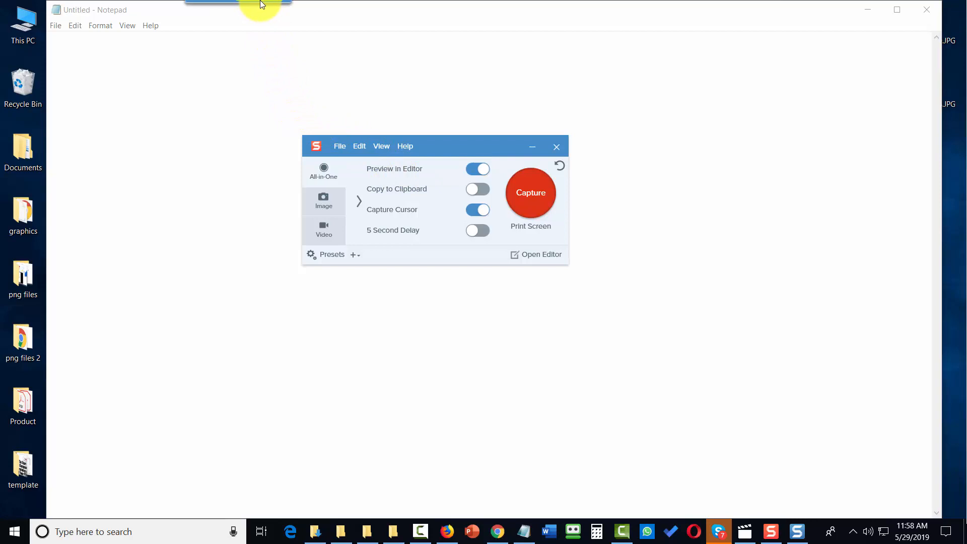
# Step: Pull the OneClick panel off the top edge and dock it along the right screen edge
pyautogui.moveTo(238, 4)
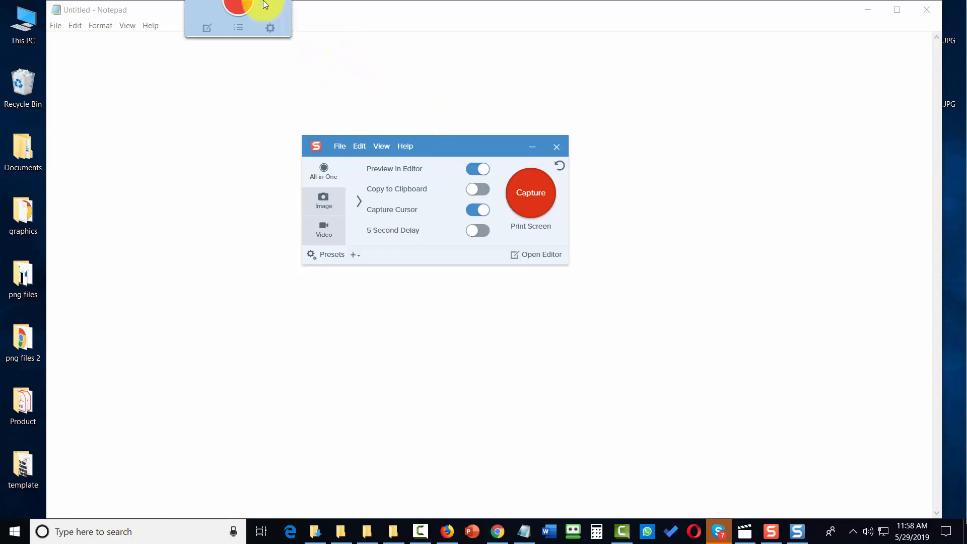
pyautogui.moveTo(263, 4); pyautogui.dragTo(966, 245)
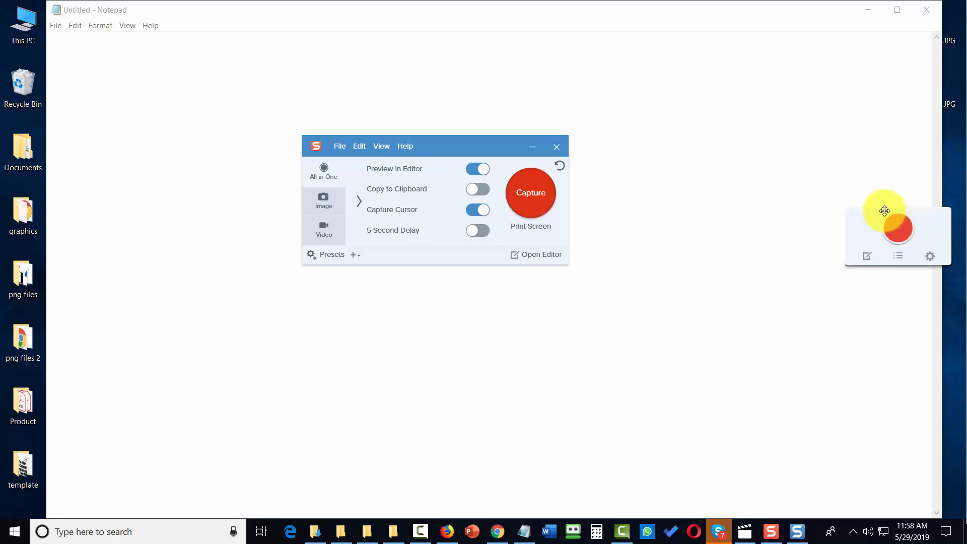
pyautogui.moveTo(886, 209); pyautogui.dragTo(711, 281)
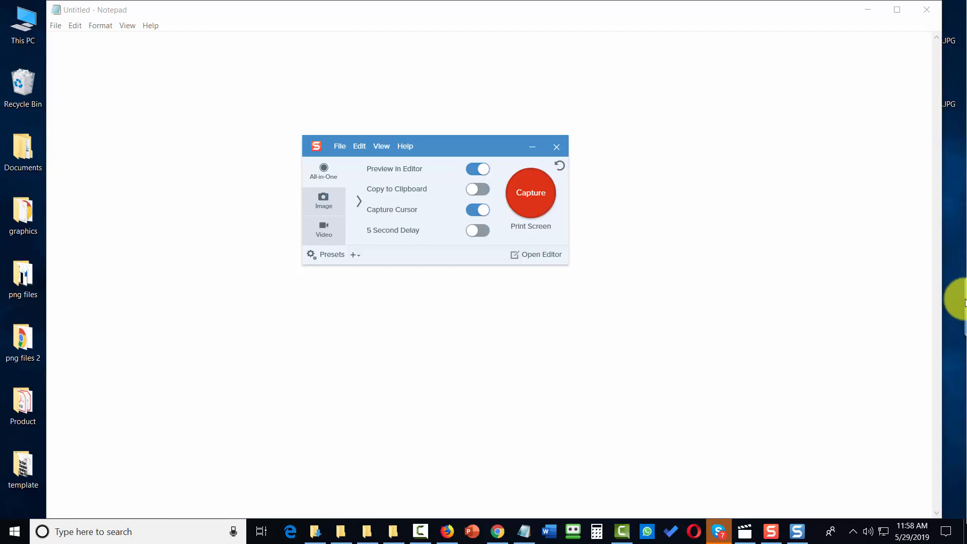
pyautogui.moveTo(960, 304)
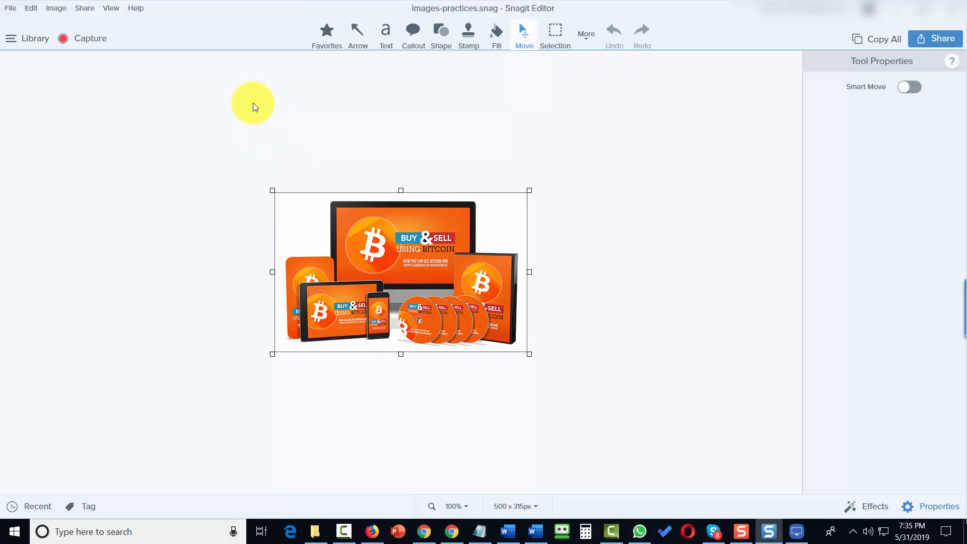
# Step: Browse the Editor, Library and Advanced sections of Editor Preferences, then request File associations
pyautogui.click(31, 9)
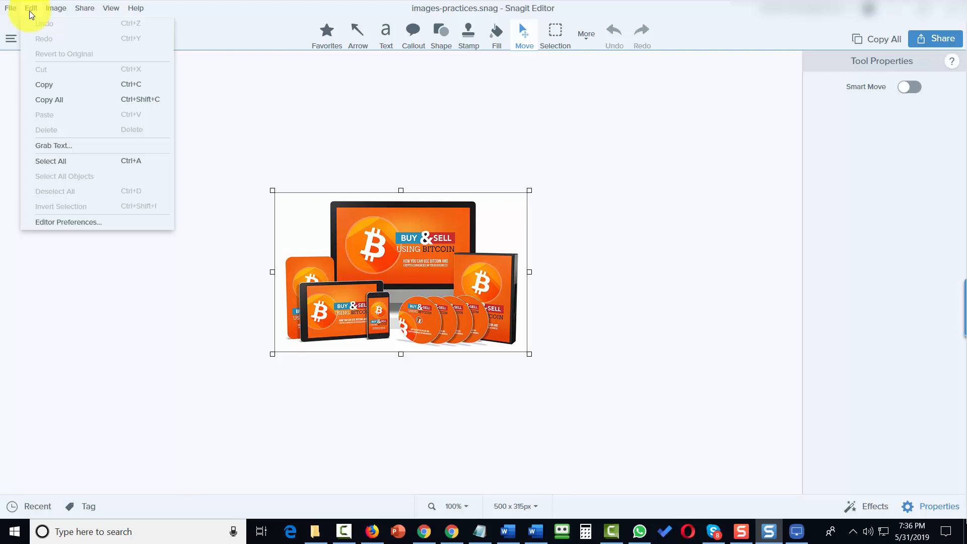
pyautogui.click(59, 222)
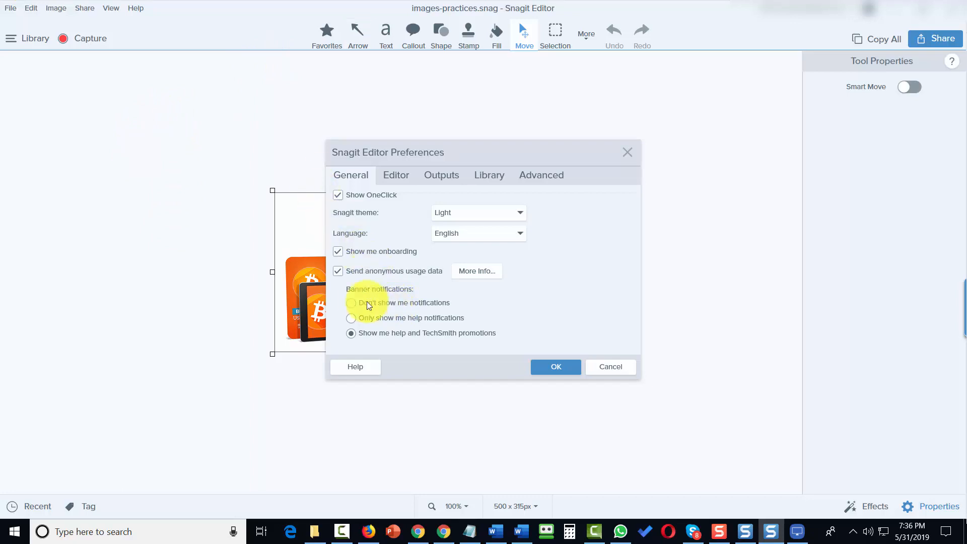
pyautogui.click(398, 180)
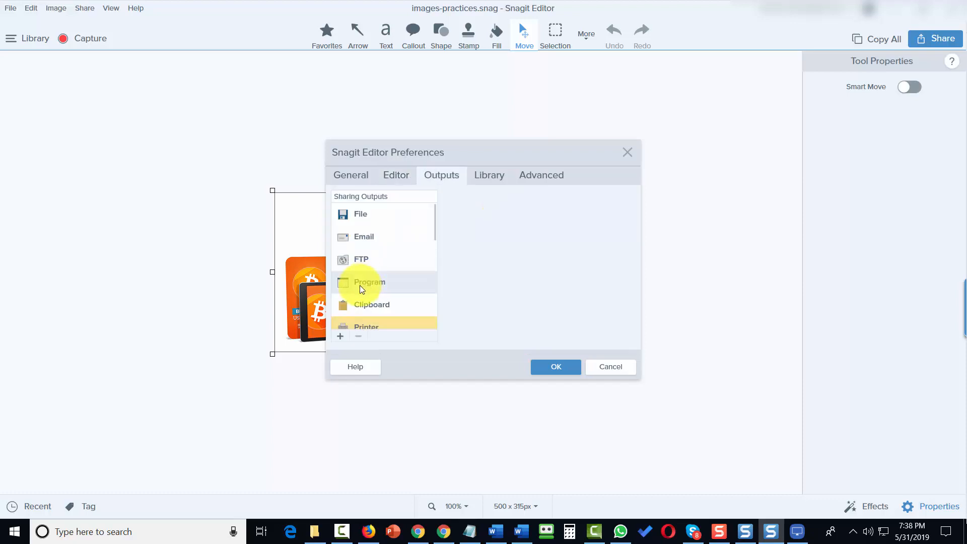
pyautogui.click(488, 176)
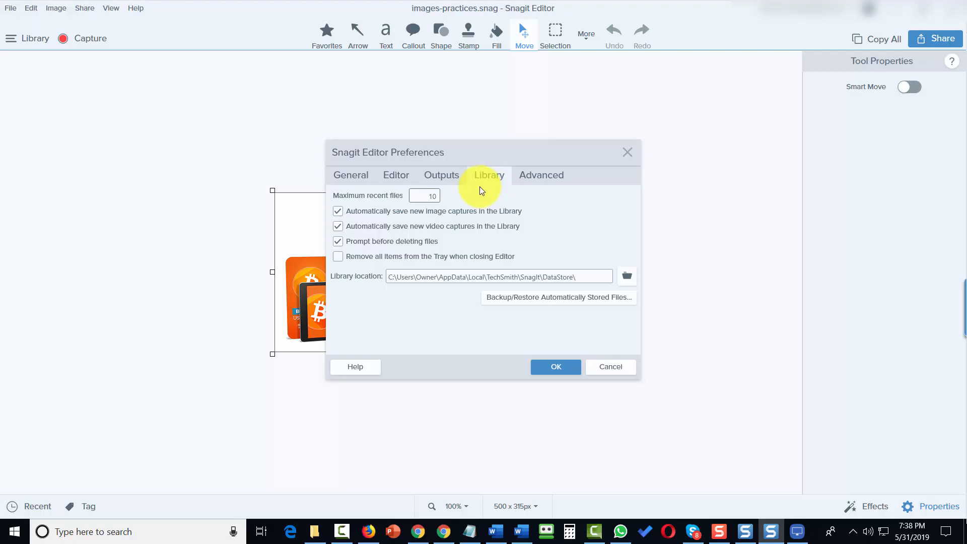
pyautogui.click(542, 175)
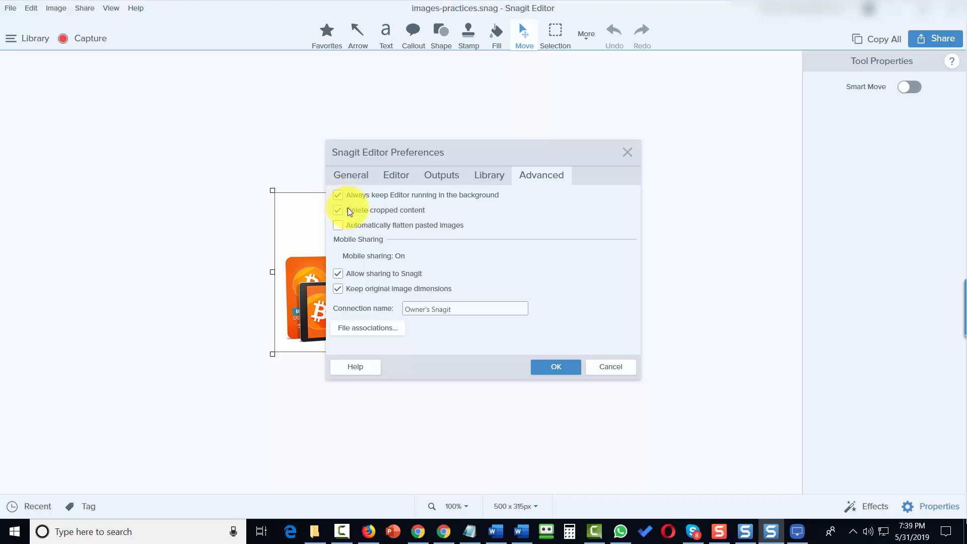
pyautogui.click(364, 335)
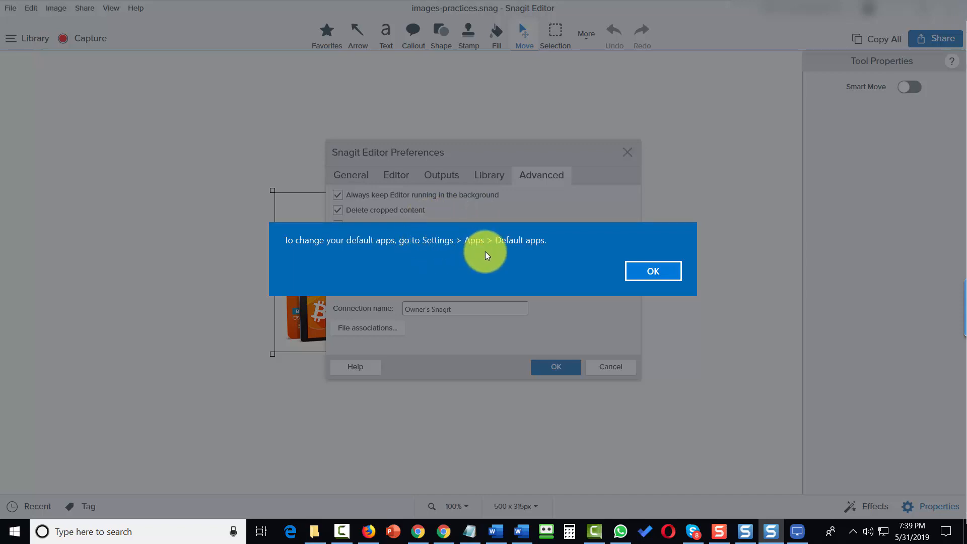
# Step: Open Default apps by file type and list the app choices for .jpg instead of Photos
pyautogui.click(647, 279)
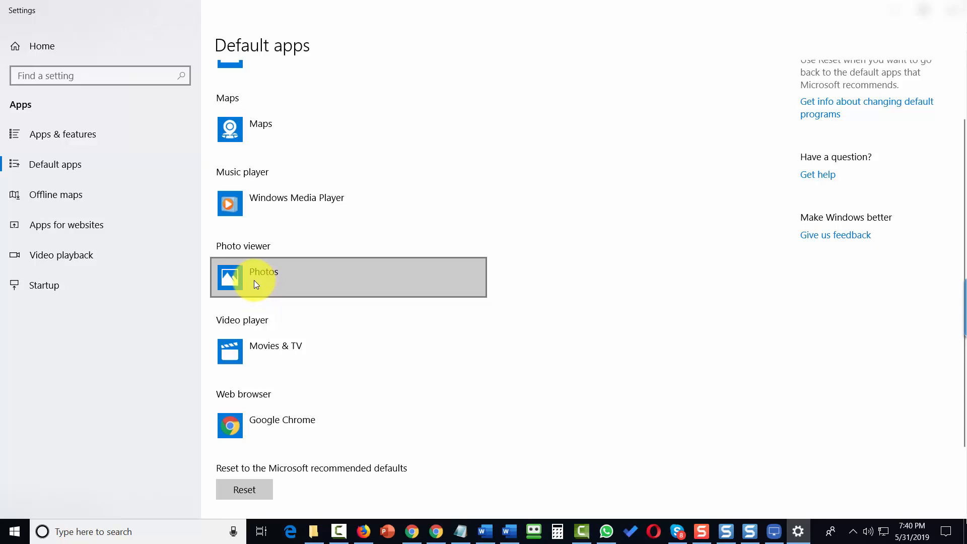
pyautogui.scroll(-2, 264, 432)
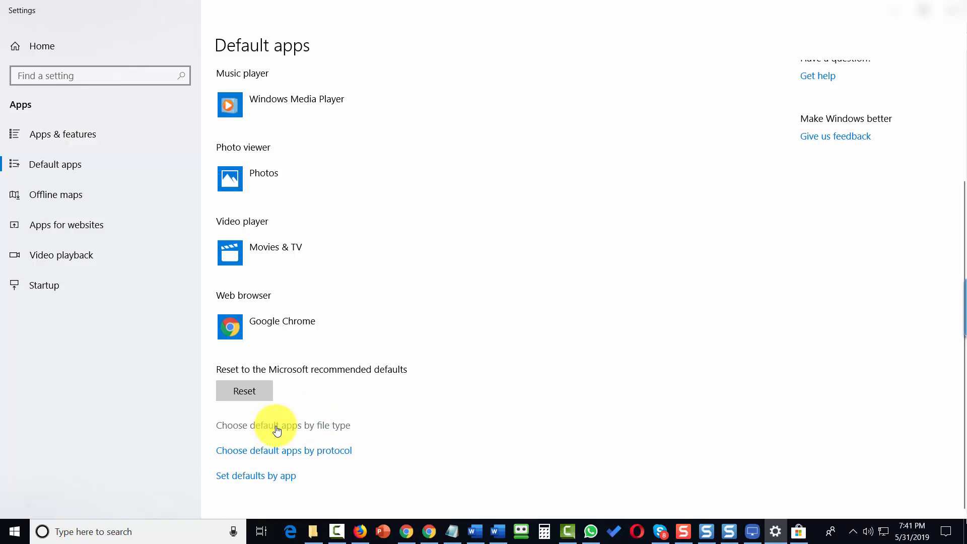
pyautogui.click(277, 425)
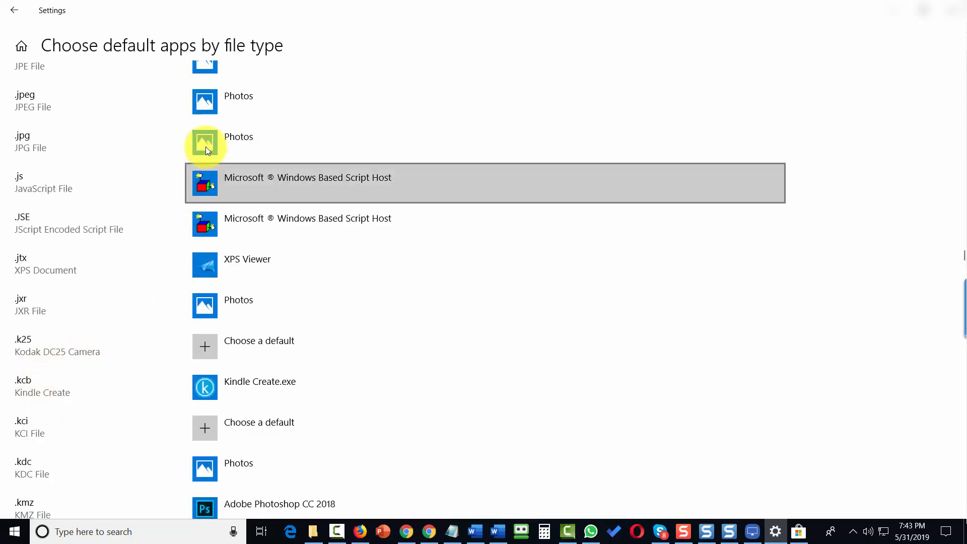
pyautogui.click(205, 147)
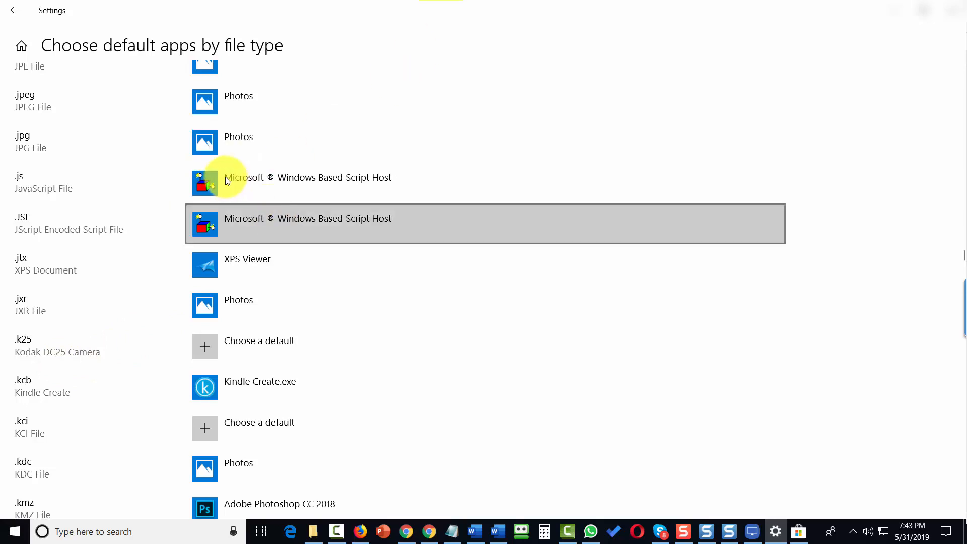
pyautogui.click(211, 144)
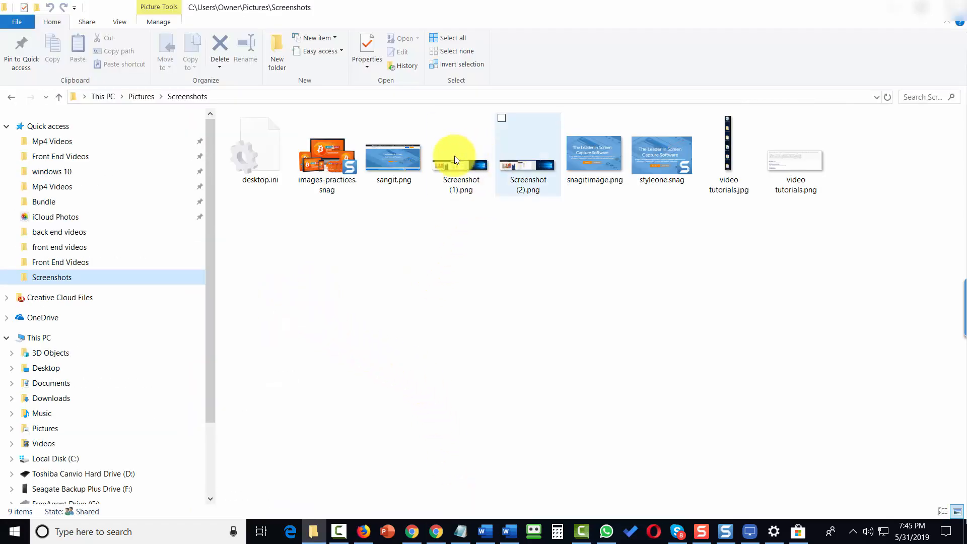
# Step: Load Screenshot (1).png from Pictures\Screenshots into Snagit Editor
pyautogui.moveTo(452, 171)
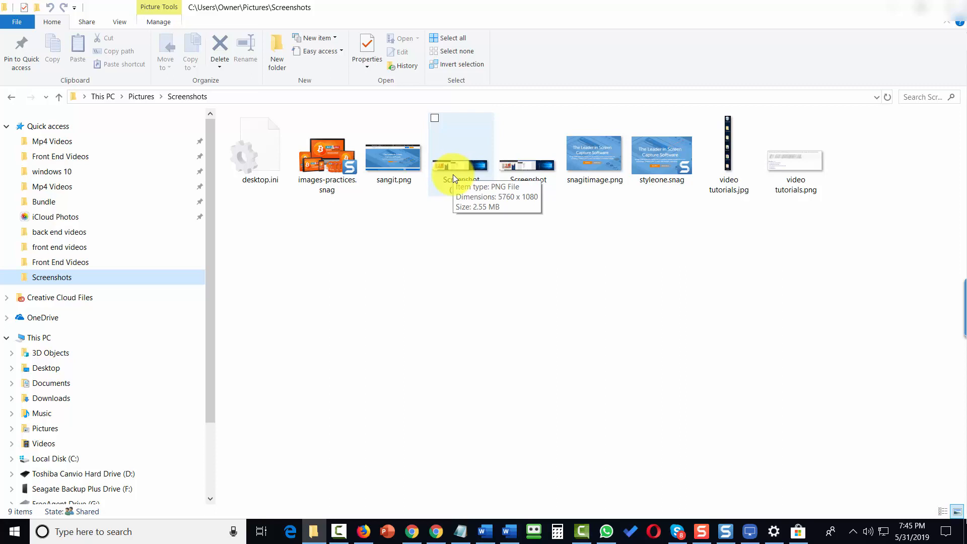
pyautogui.doubleClick(453, 175)
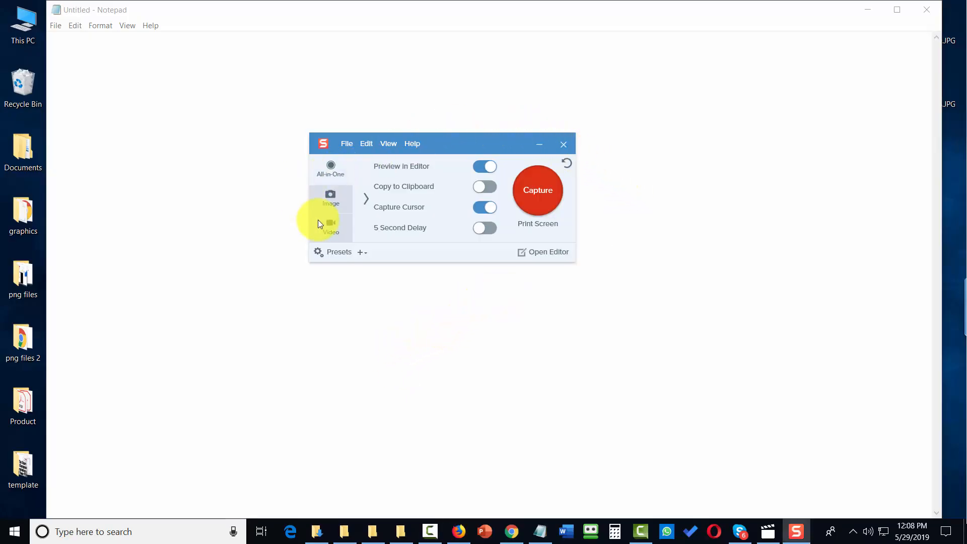
pyautogui.click(537, 147)
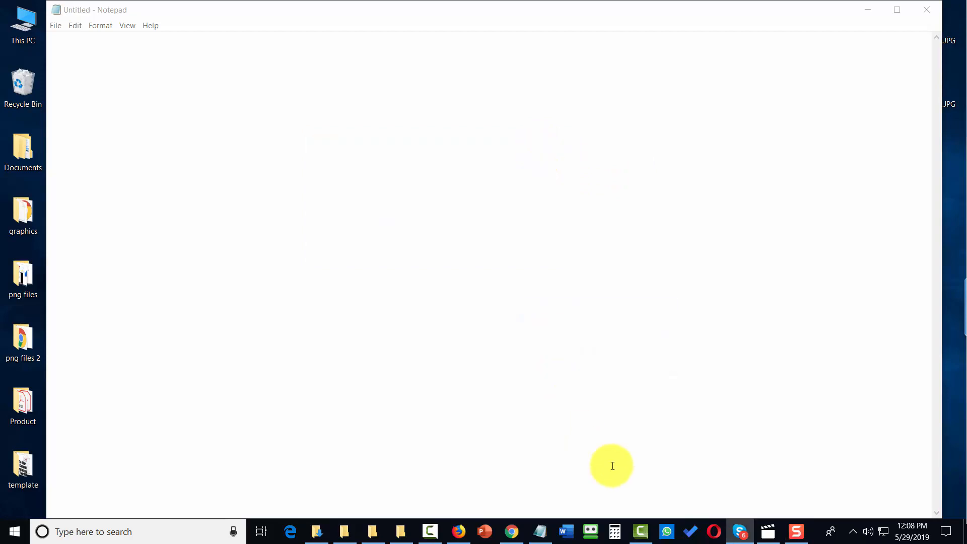
pyautogui.click(798, 533)
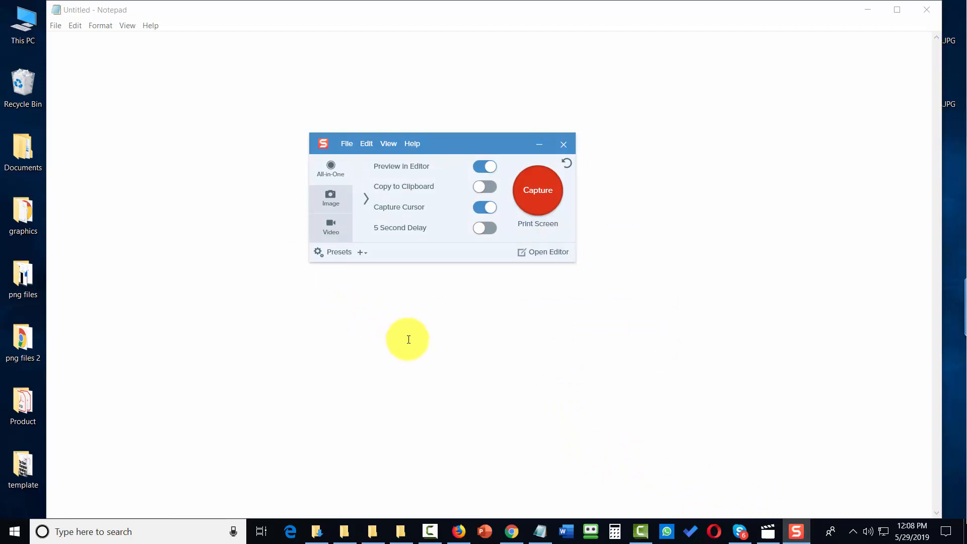
pyautogui.click(488, 187)
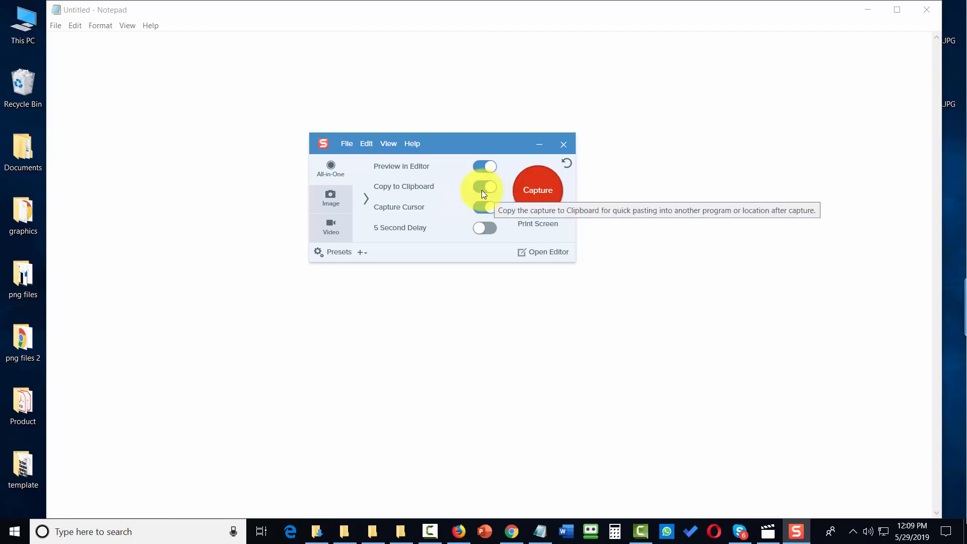
pyautogui.click(479, 188)
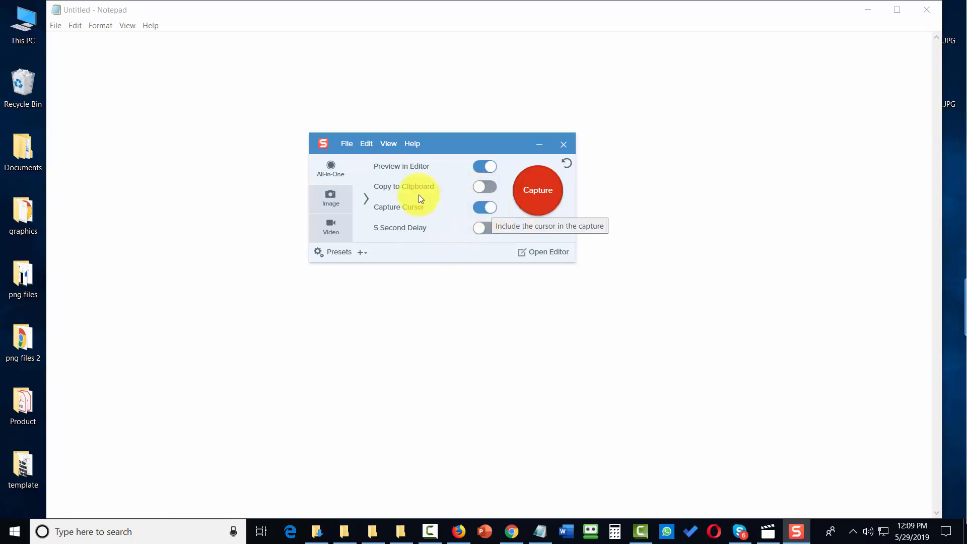
pyautogui.click(479, 208)
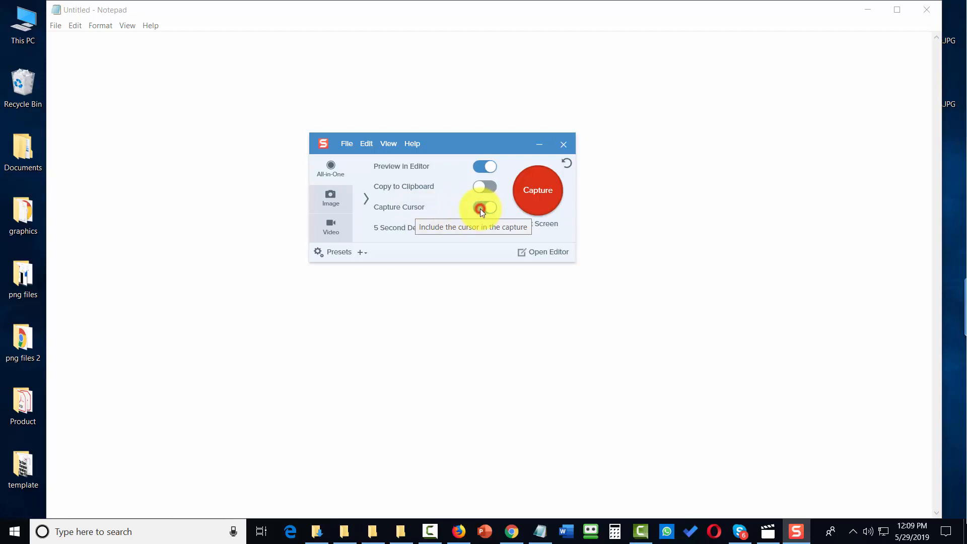
pyautogui.click(482, 209)
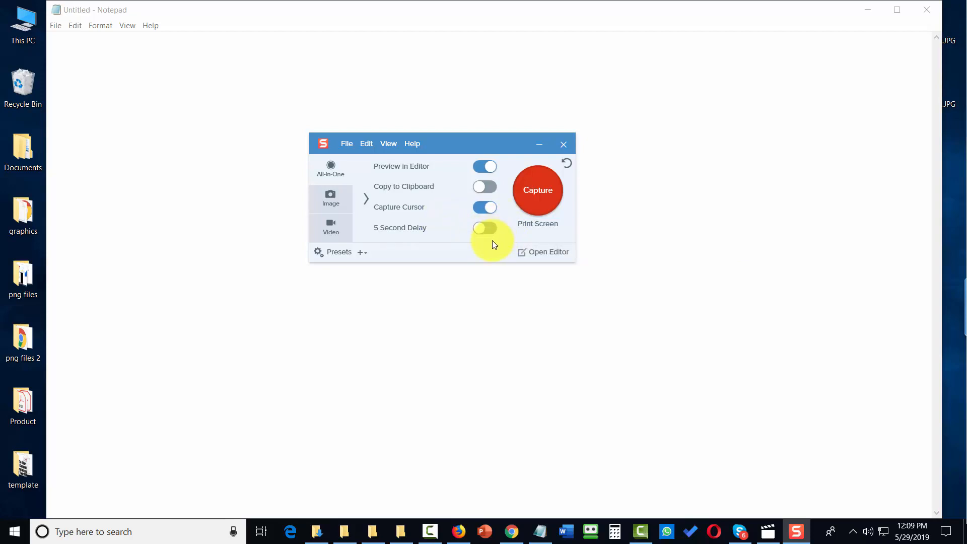
# Step: On the All-in-One tab, review the capture Selection and Effects dropdown options
pyautogui.click(340, 170)
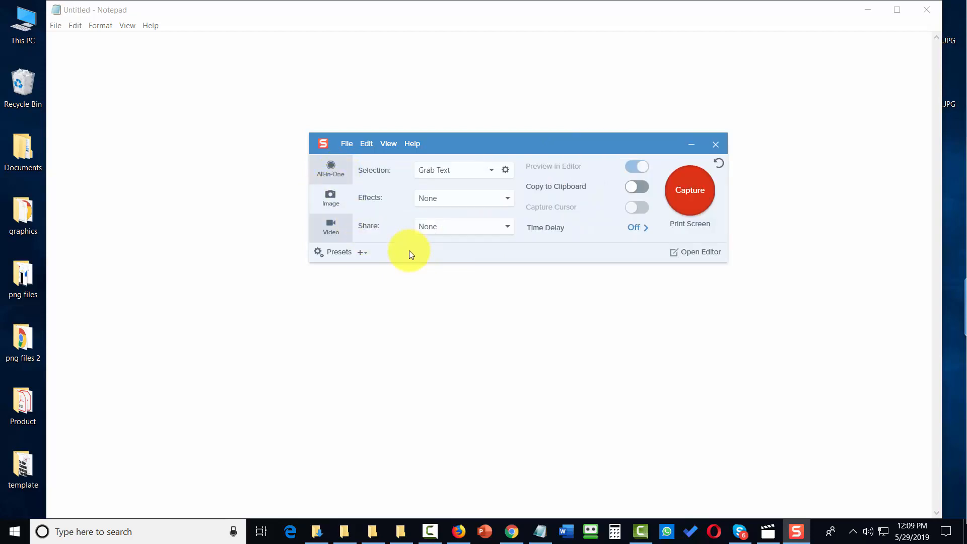
pyautogui.click(492, 170)
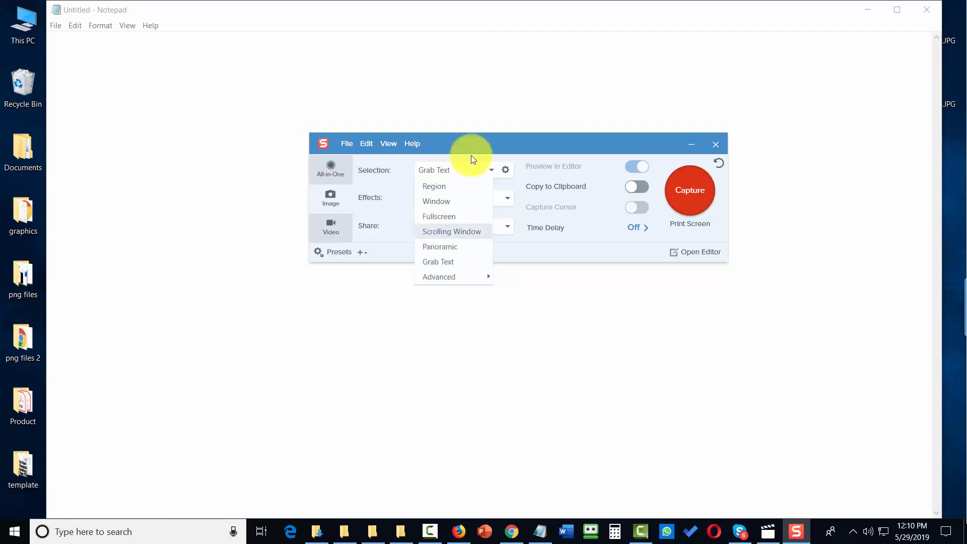
pyautogui.click(478, 197)
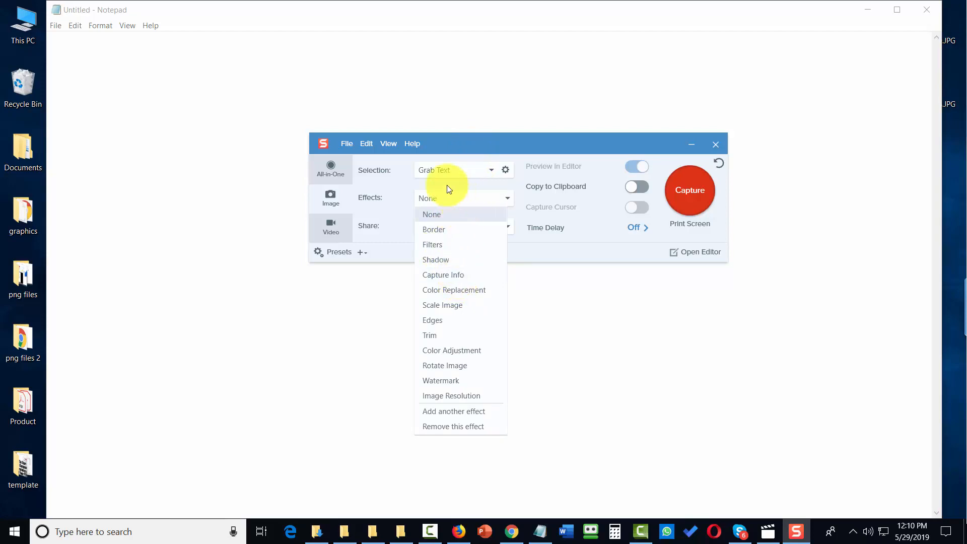
pyautogui.click(383, 210)
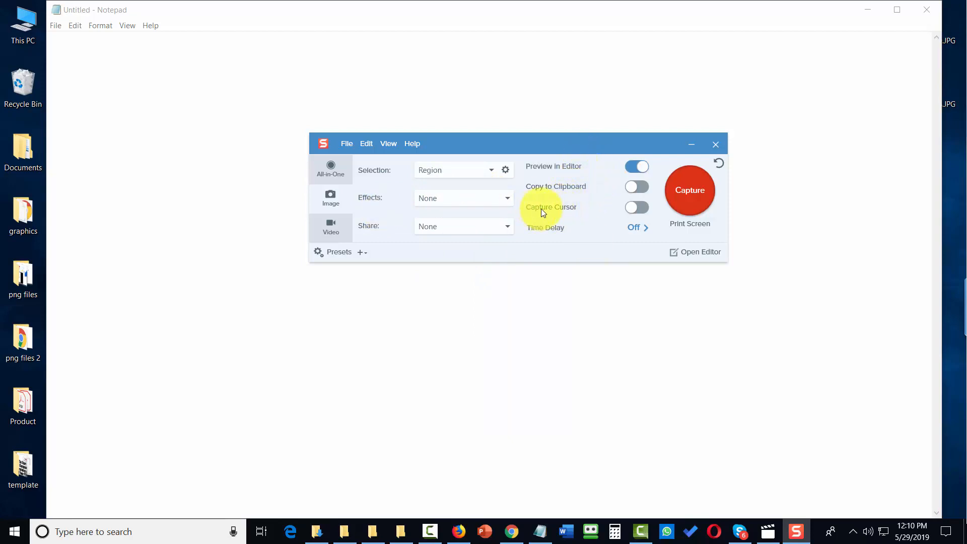
# Step: Set the capture selection type to Region after briefly choosing Grab Text
pyautogui.click(475, 170)
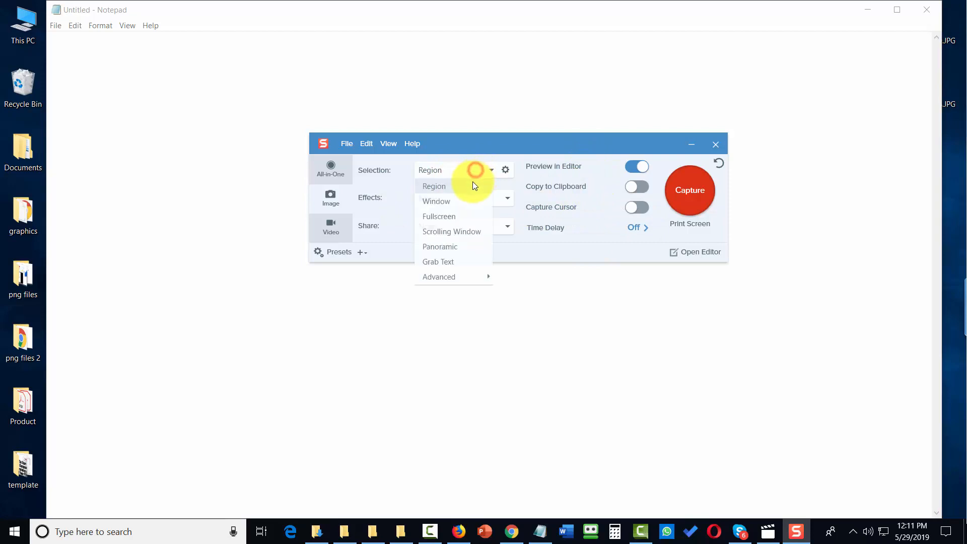
pyautogui.click(434, 262)
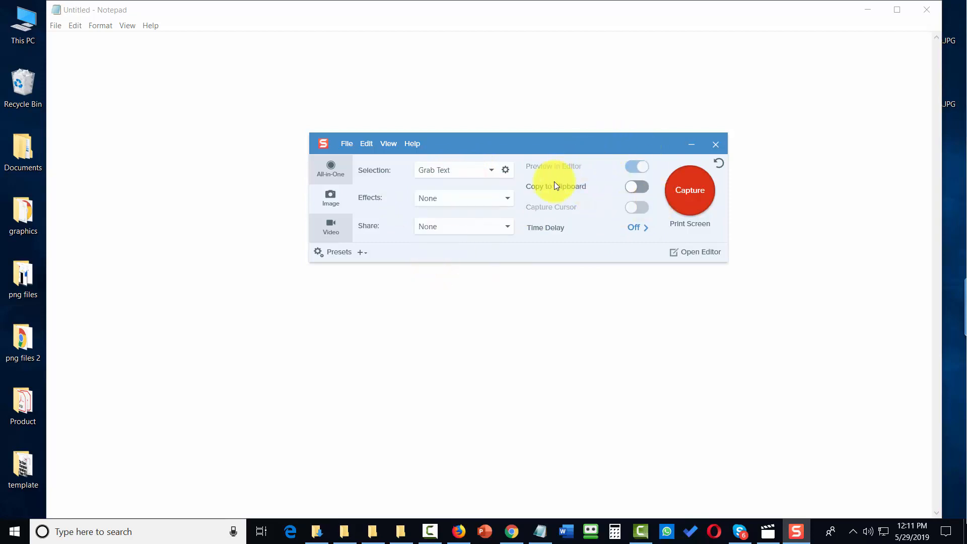
pyautogui.click(491, 170)
pyautogui.click(459, 188)
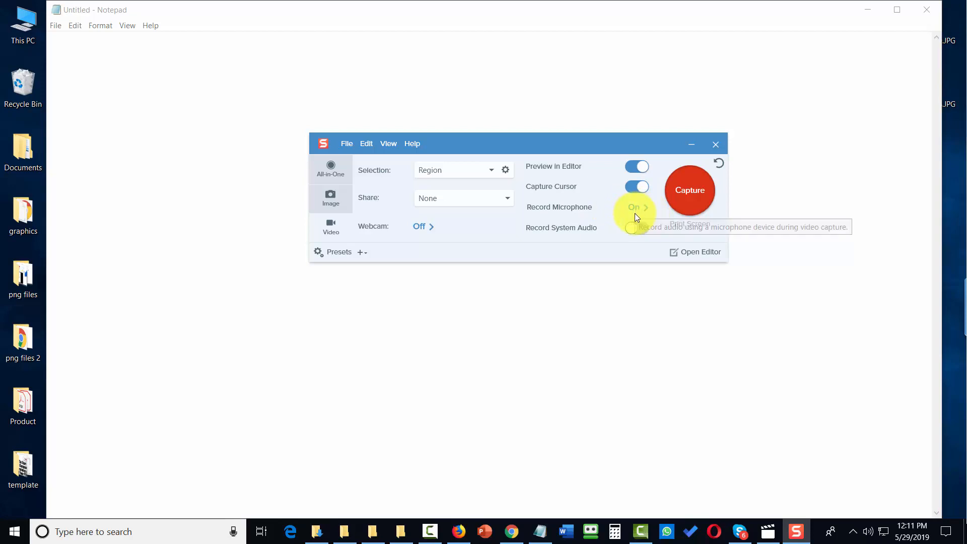
# Step: Review the Selection and Share lists, keep Share at None, and collapse to the compact view
pyautogui.click(487, 170)
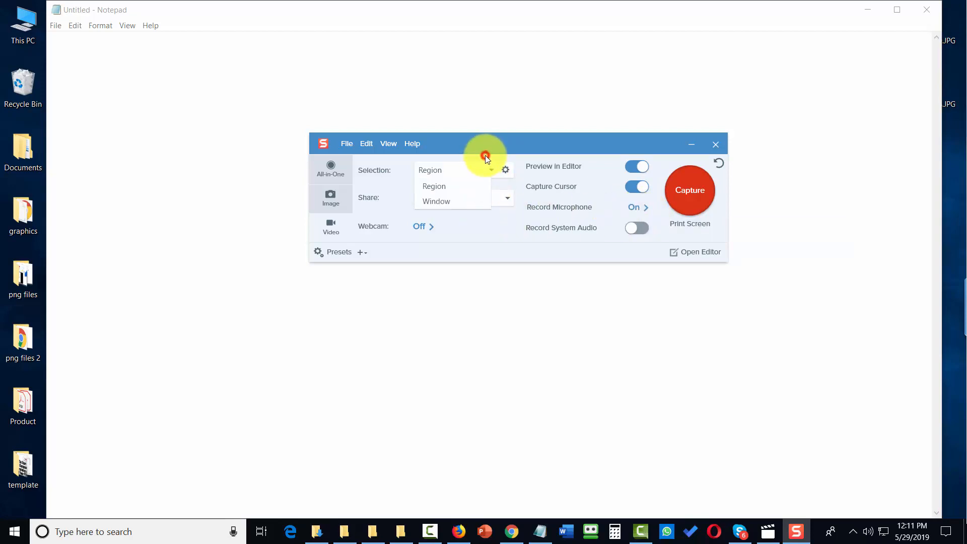
pyautogui.click(487, 158)
pyautogui.click(501, 200)
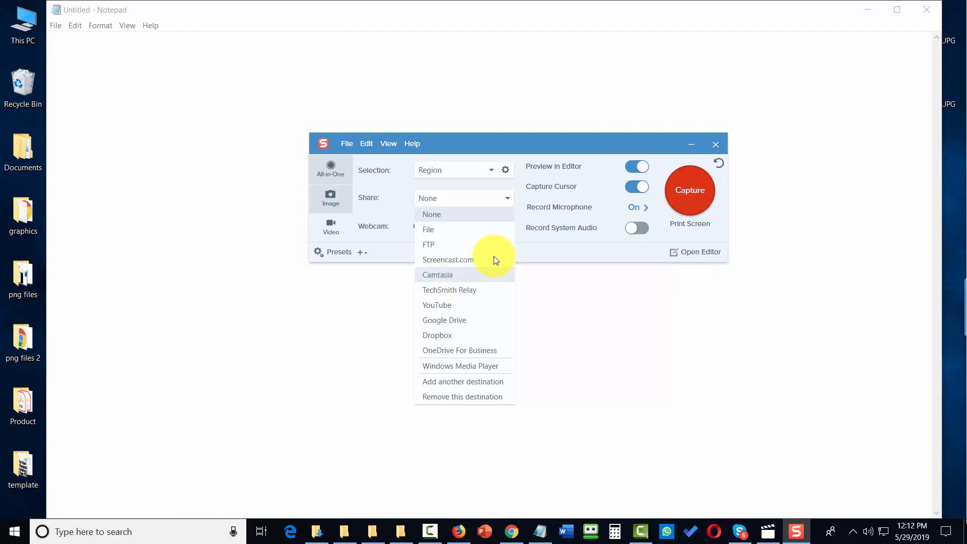
pyautogui.click(525, 308)
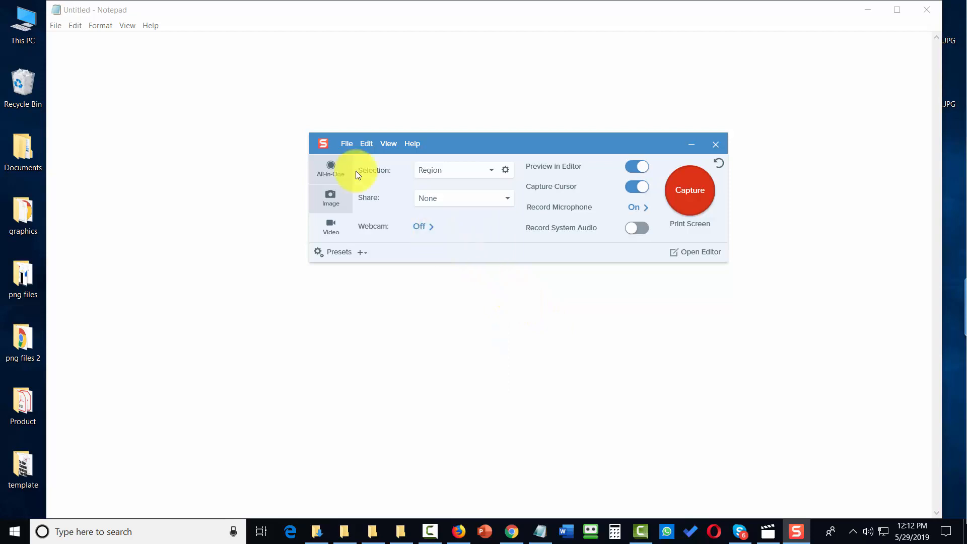
pyautogui.click(330, 168)
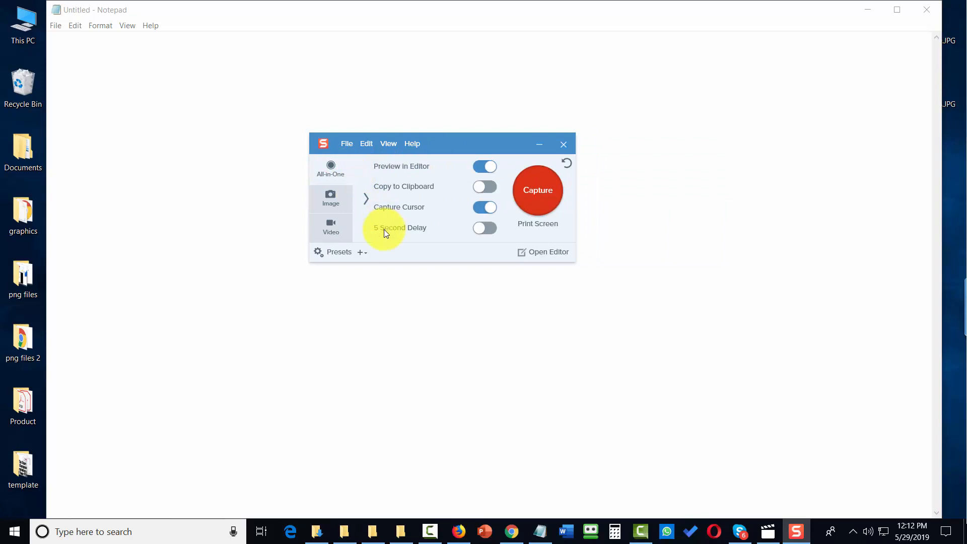
# Step: Show the full Image and Video capture settings, then open the File menu
pyautogui.click(328, 195)
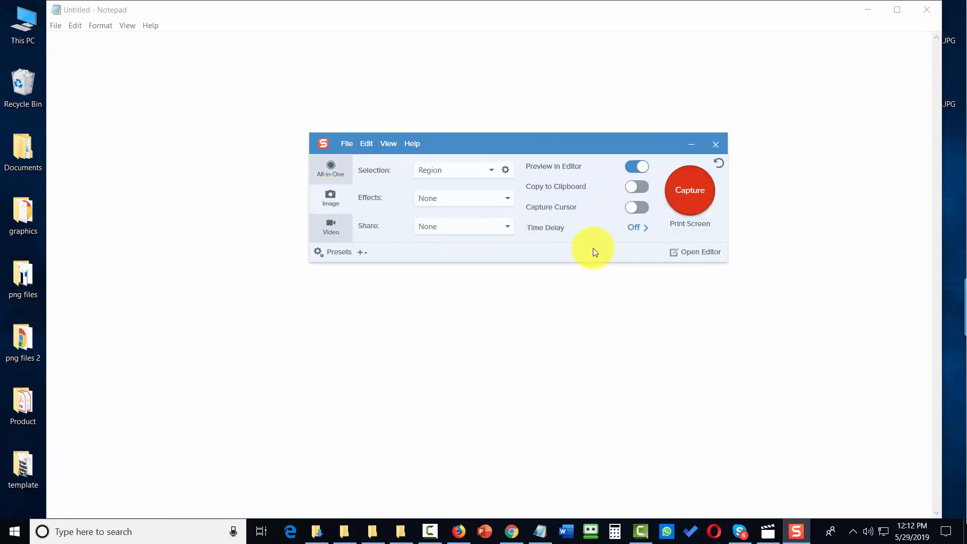
pyautogui.click(328, 224)
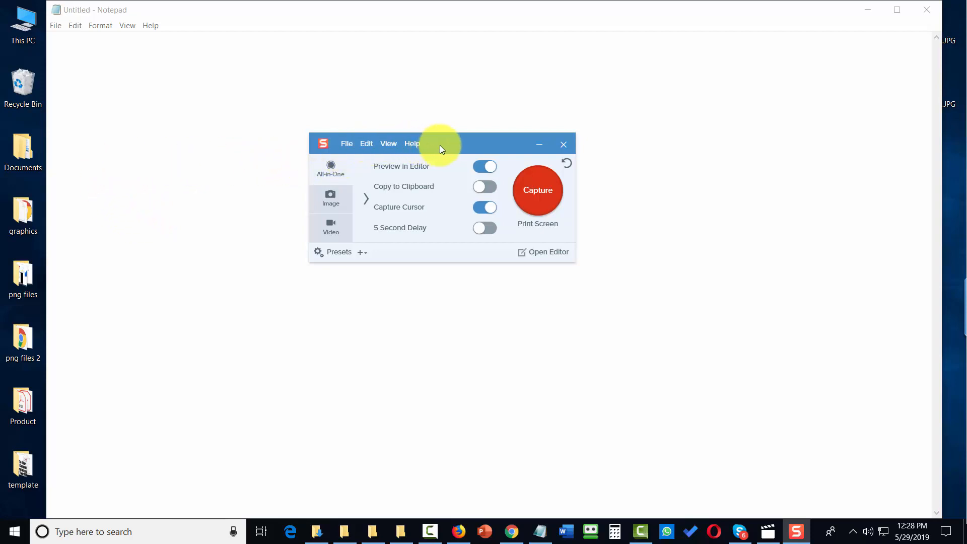
pyautogui.click(347, 144)
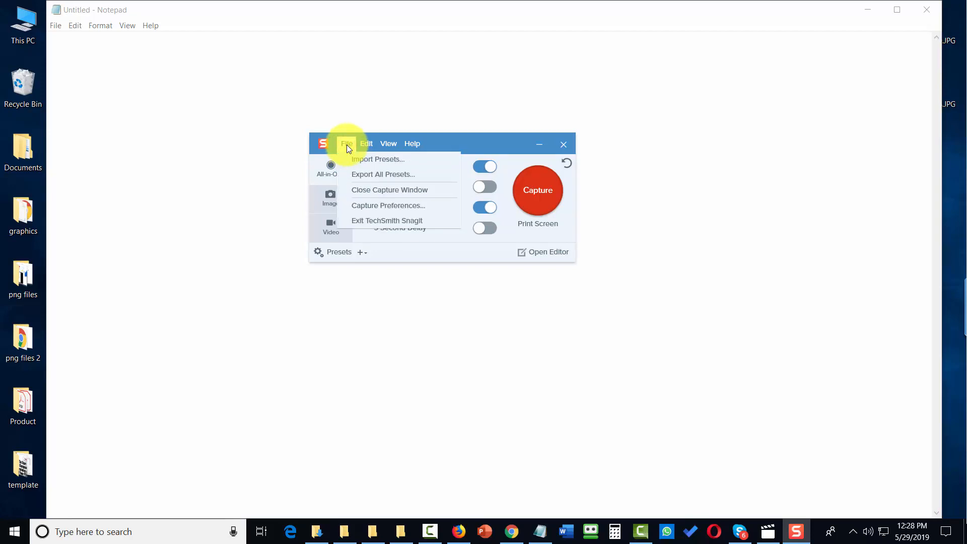
# Step: Close the Snagit capture window with File > Close Capture Window
pyautogui.click(374, 190)
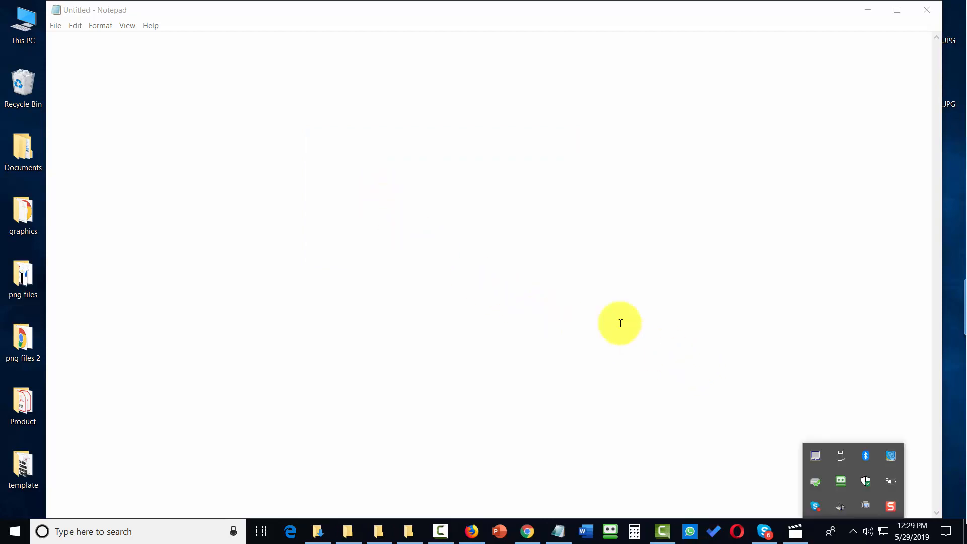
# Step: Reopen the capture window from the tray and view General, Capture and Hotkeys preferences, then cancel
pyautogui.click(890, 506)
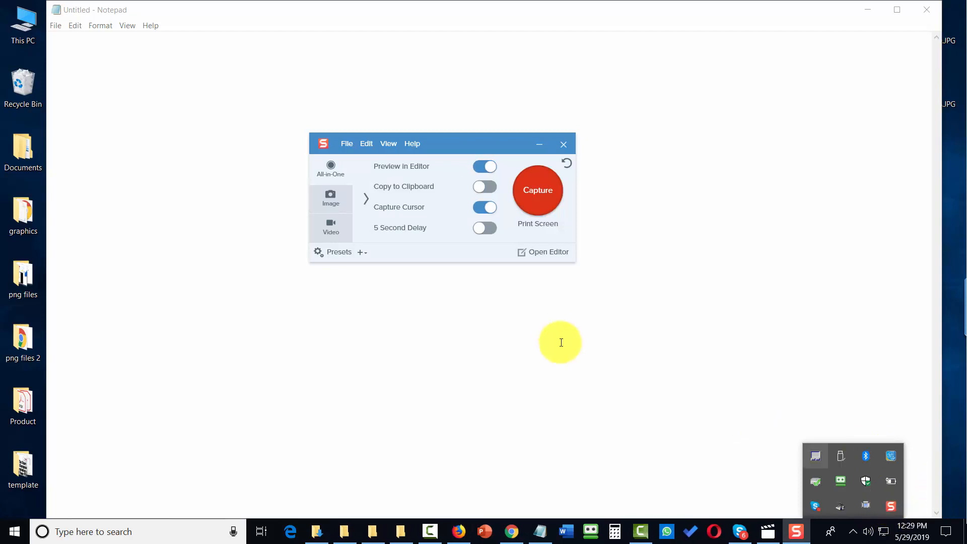
pyautogui.click(542, 376)
pyautogui.click(346, 144)
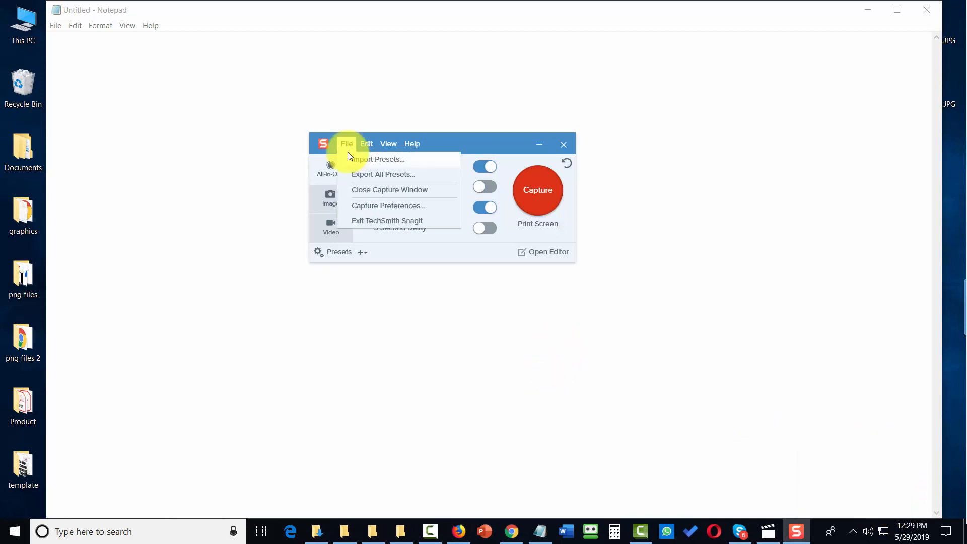
pyautogui.click(366, 205)
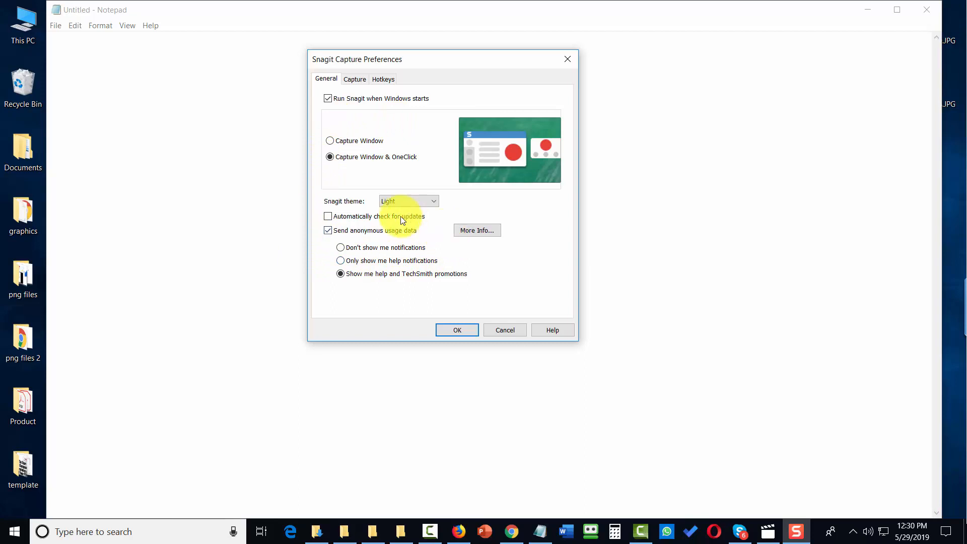
pyautogui.click(356, 79)
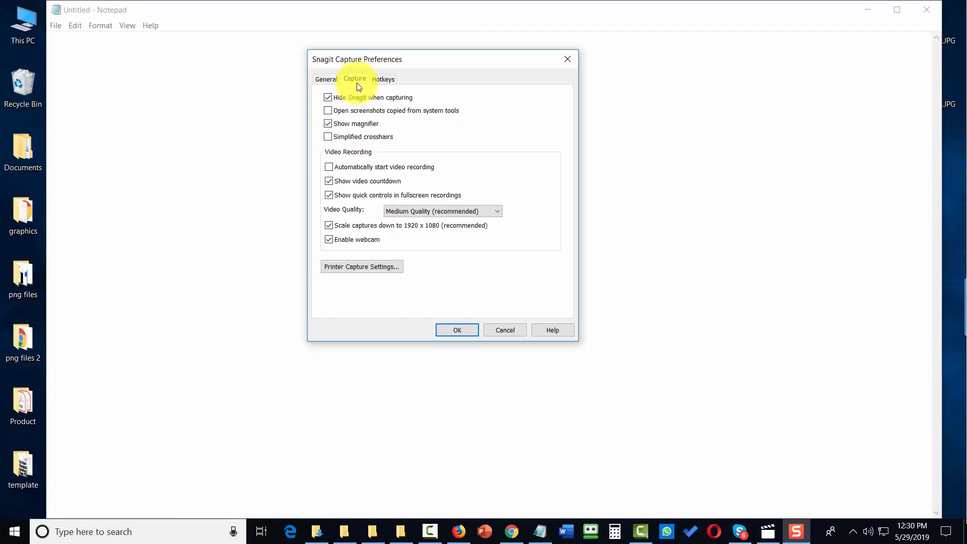
pyautogui.click(383, 82)
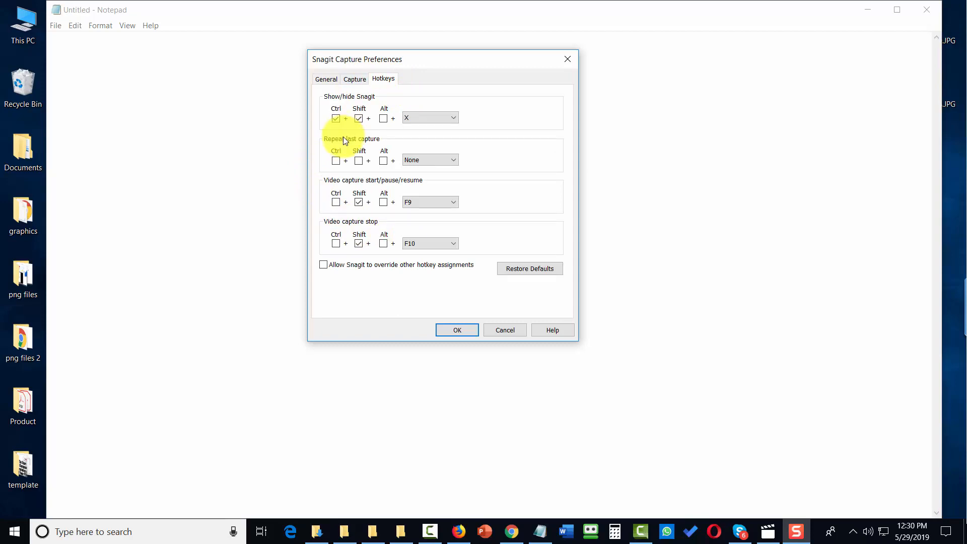
pyautogui.click(504, 330)
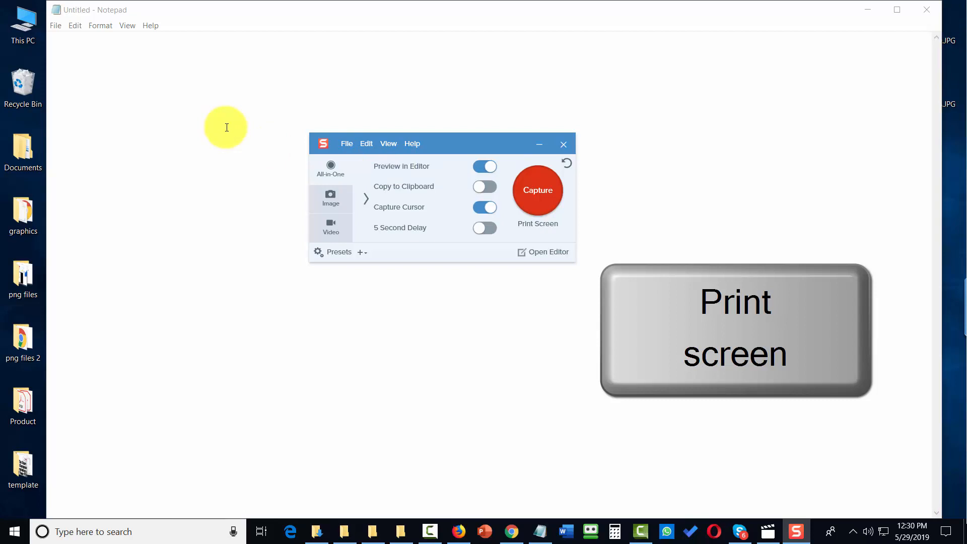
pyautogui.press('Print')
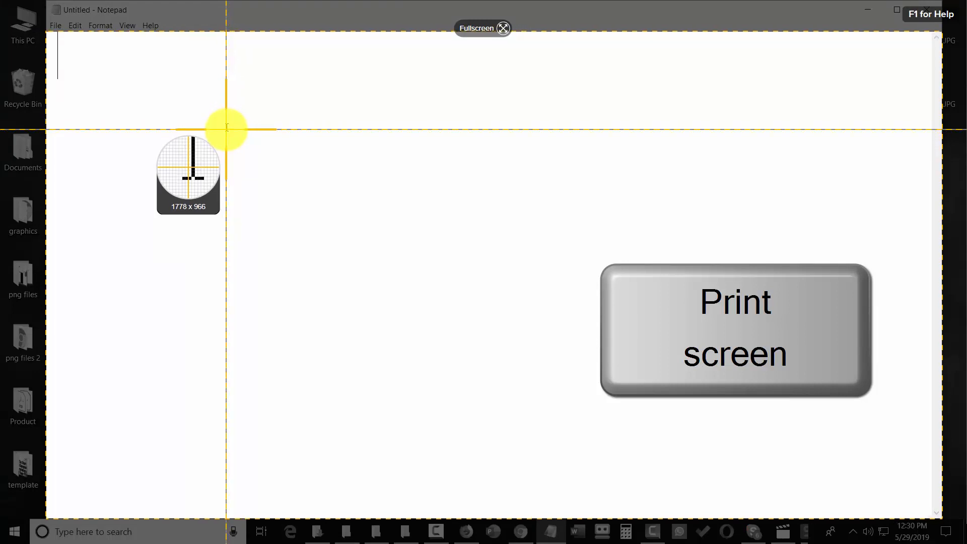
pyautogui.press('Escape')
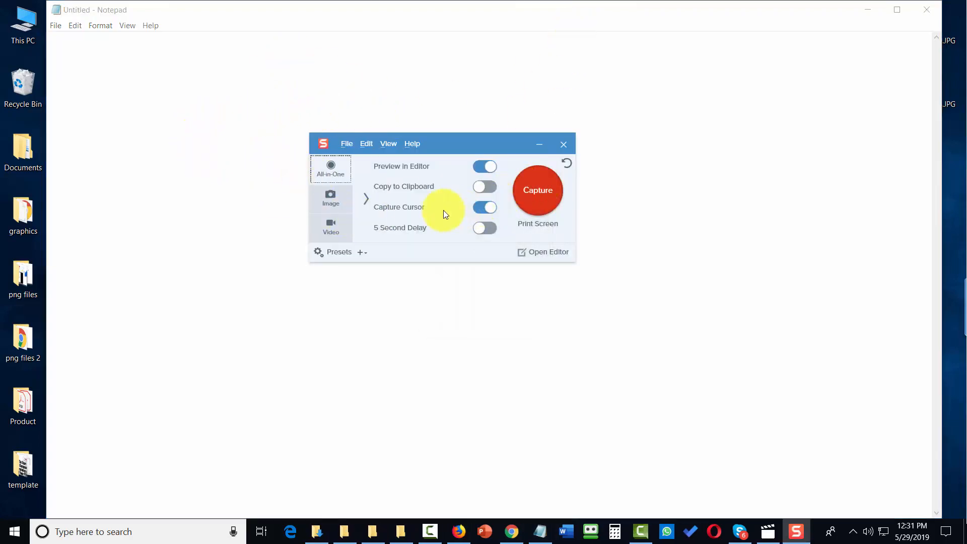
pyautogui.click(367, 145)
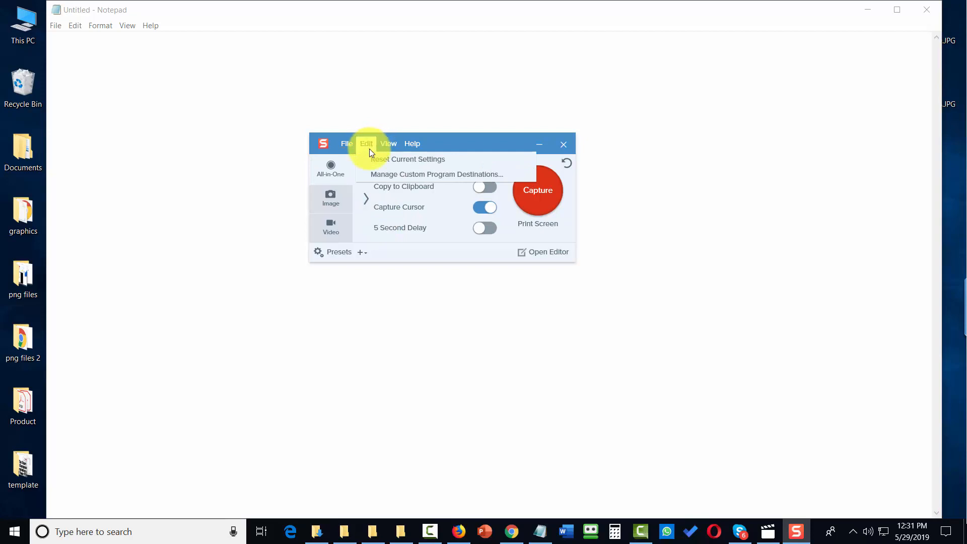
pyautogui.click(412, 175)
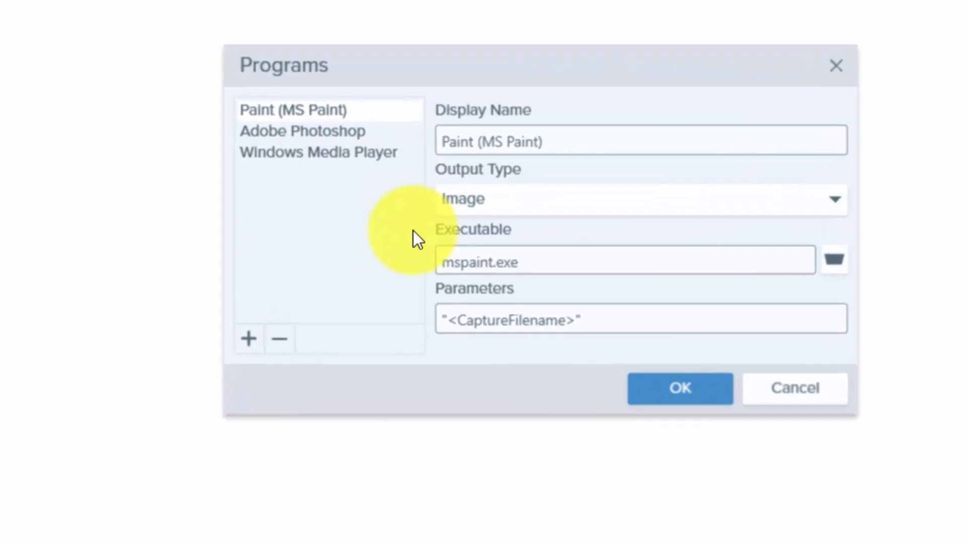
pyautogui.click(833, 198)
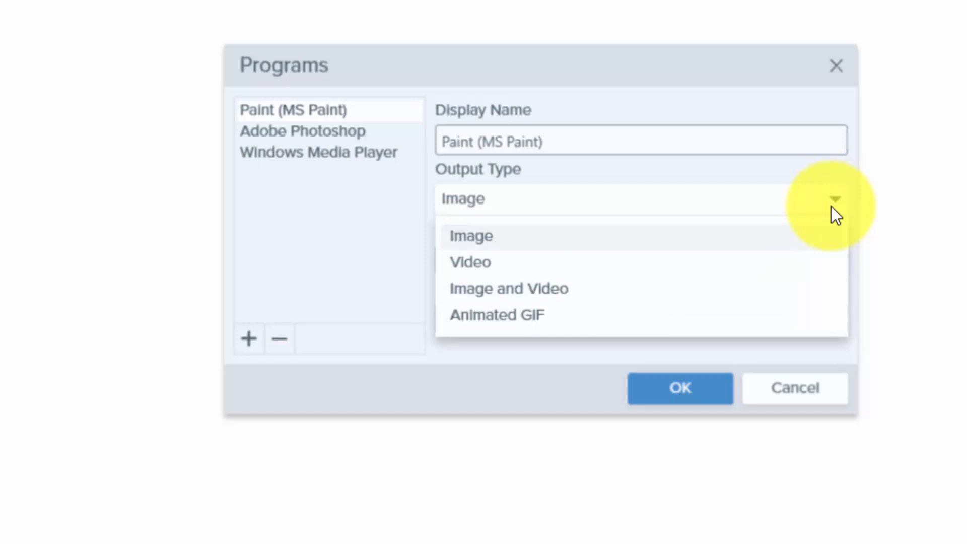
pyautogui.click(352, 132)
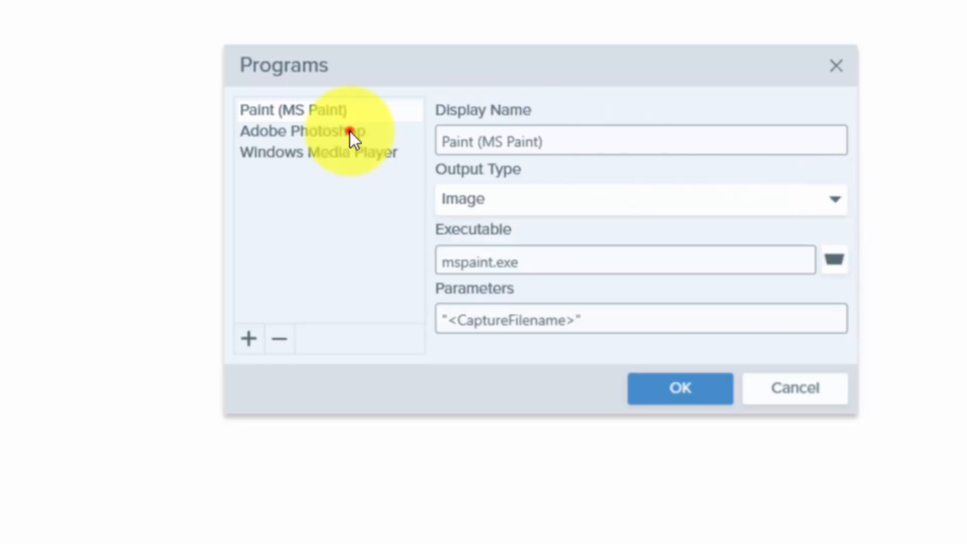
pyautogui.click(828, 200)
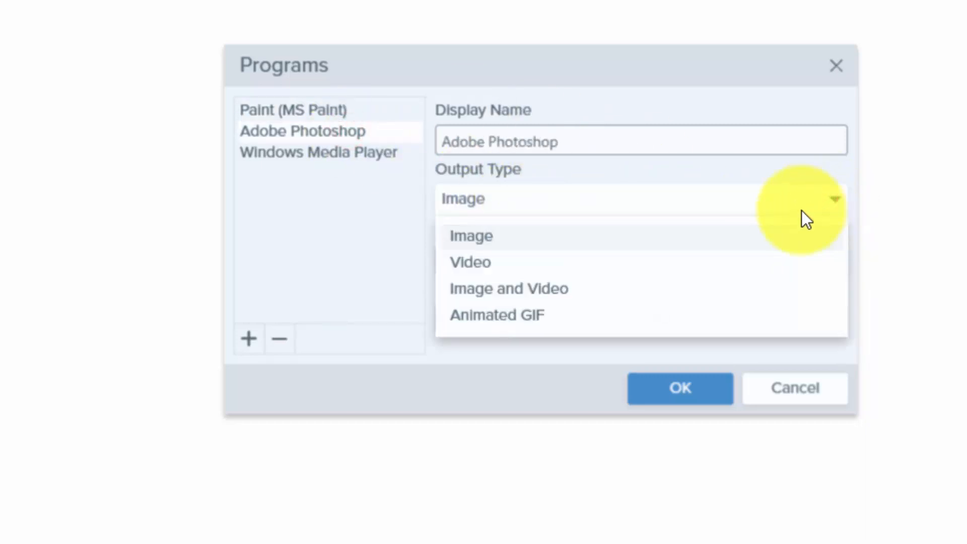
pyautogui.click(325, 156)
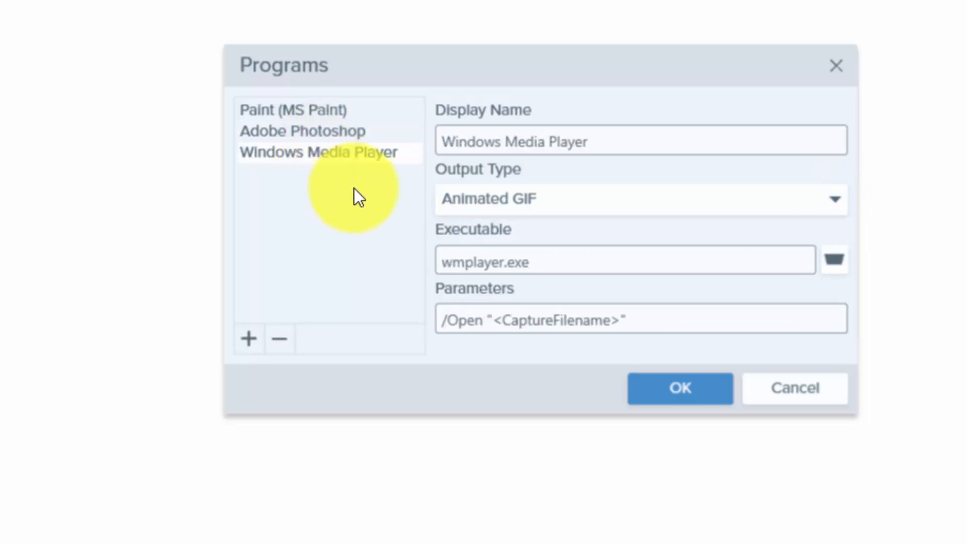
pyautogui.click(829, 204)
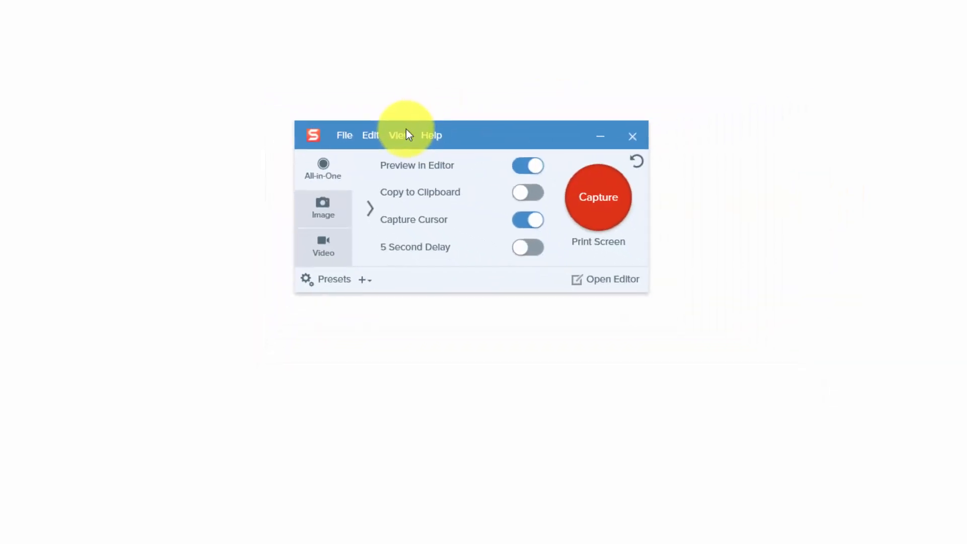
# Step: Open View > Output Preferences and inspect the File, FTP and Program sharing outputs
pyautogui.click(407, 135)
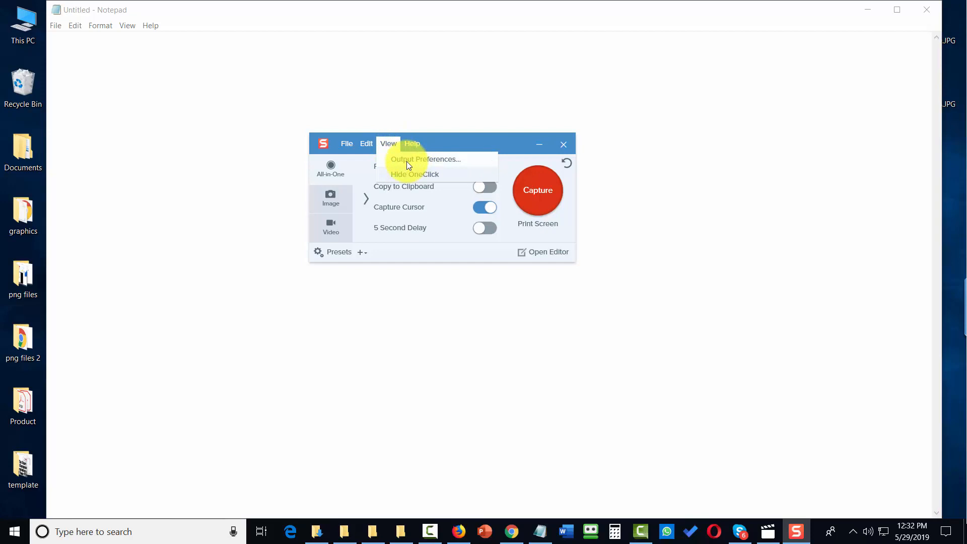
pyautogui.click(407, 160)
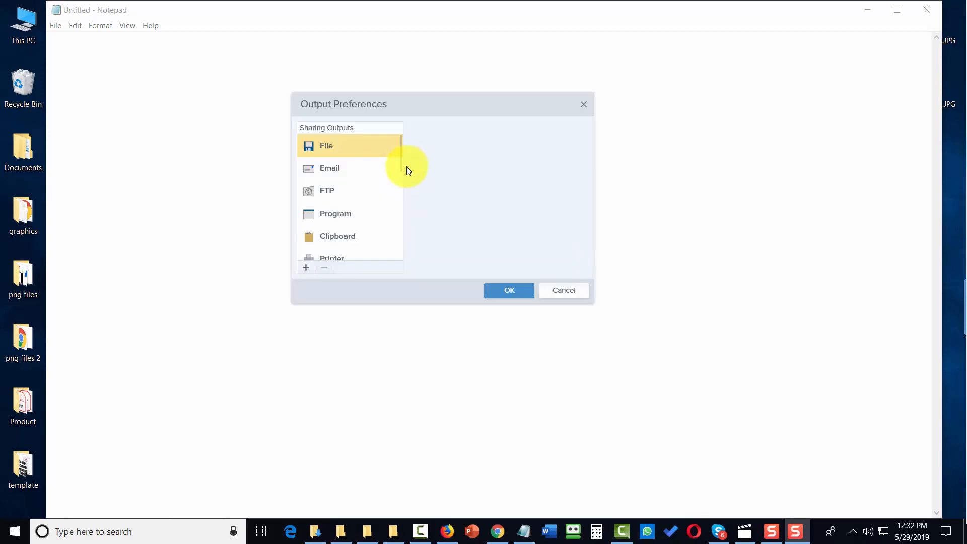
pyautogui.click(339, 152)
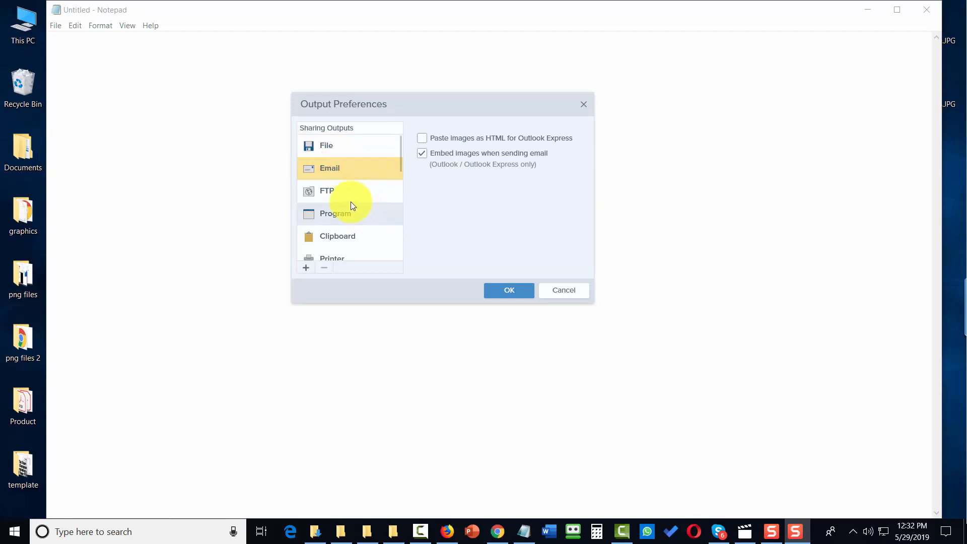
pyautogui.click(336, 191)
pyautogui.click(338, 214)
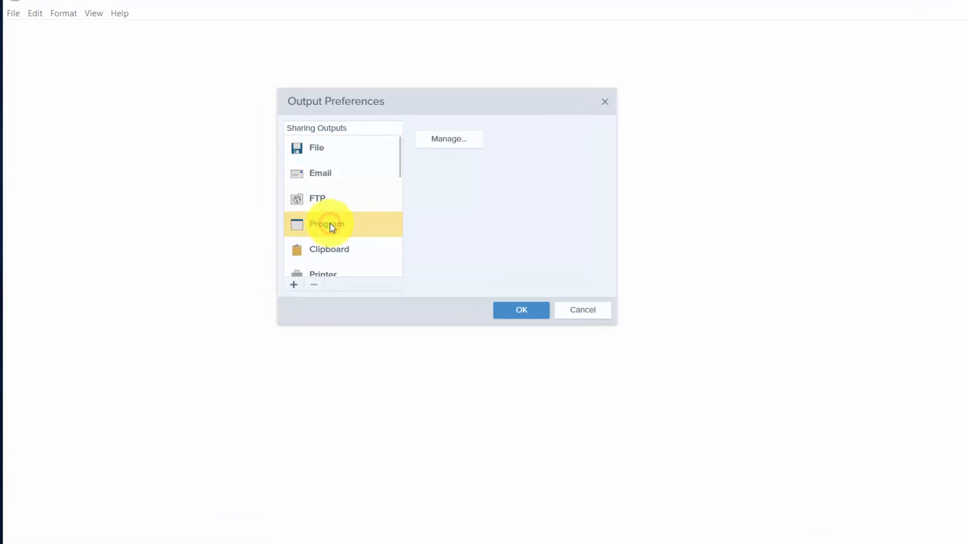
# Step: Browse further down through the PowerPoint, Excel, OneNote and Screencast.com sharing outputs
pyautogui.scroll(-2, 337, 220)
pyautogui.click(338, 169)
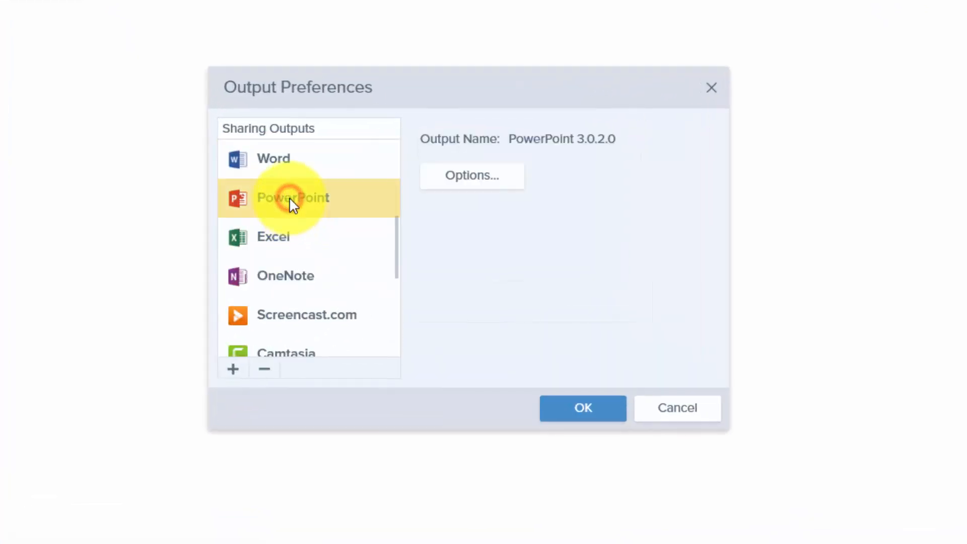
pyautogui.click(269, 233)
pyautogui.click(267, 276)
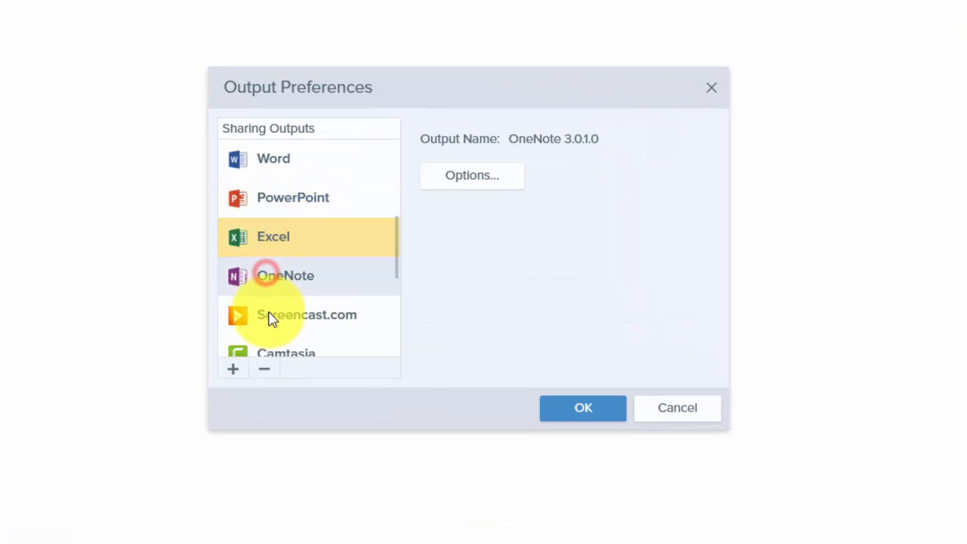
pyautogui.click(269, 318)
pyautogui.scroll(-5, 276, 316)
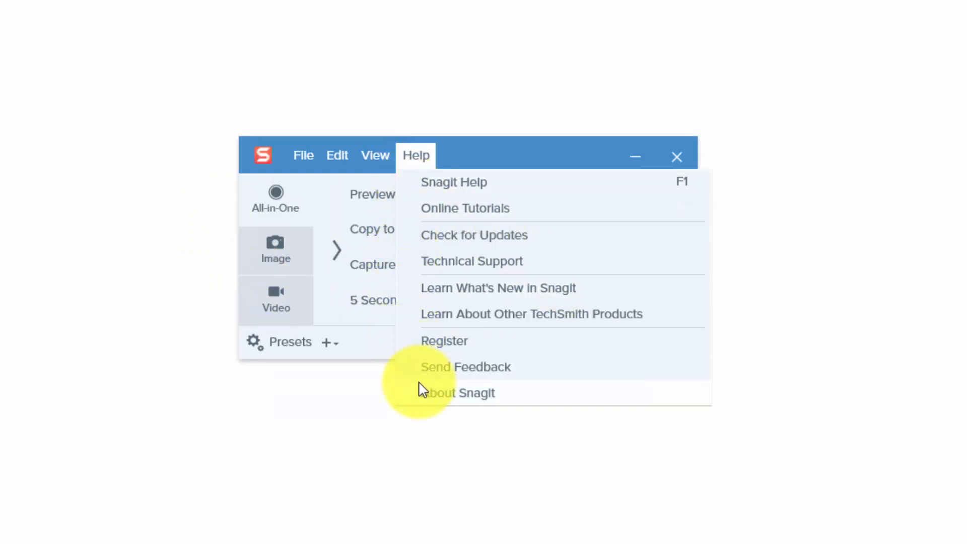
# Step: Dismiss the Help menu options
pyautogui.click(463, 397)
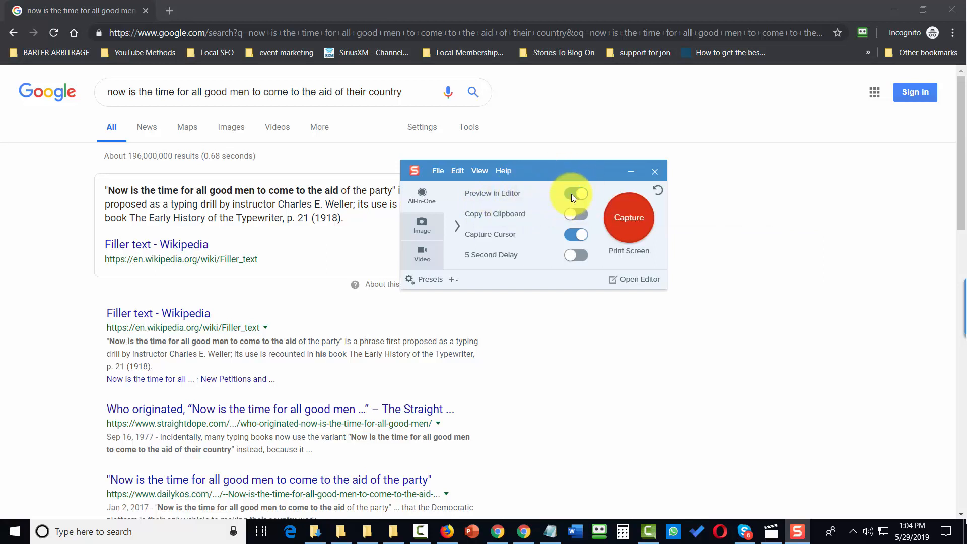
# Step: Capture a 1084 × 771 region of the Google search results as an image
pyautogui.click(619, 221)
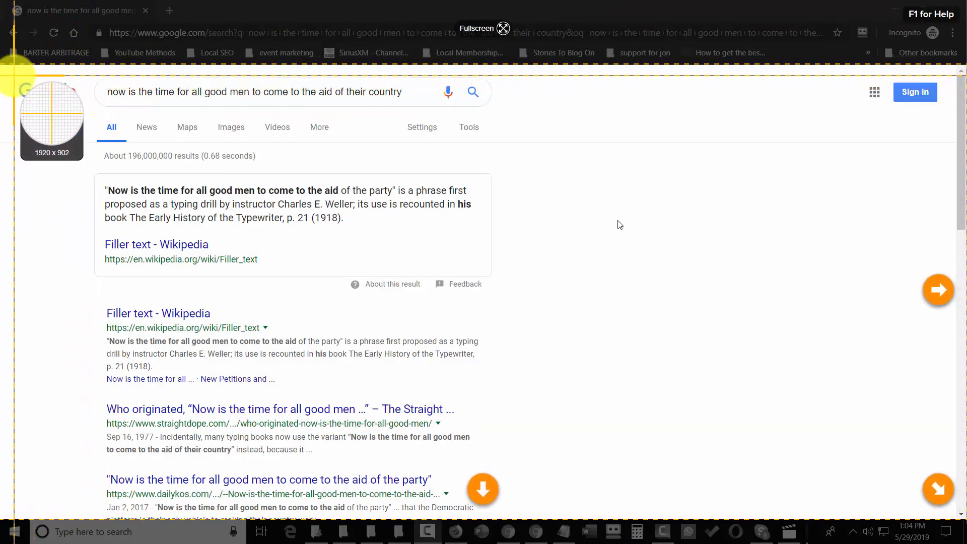
pyautogui.moveTo(8, 76); pyautogui.dragTo(559, 464)
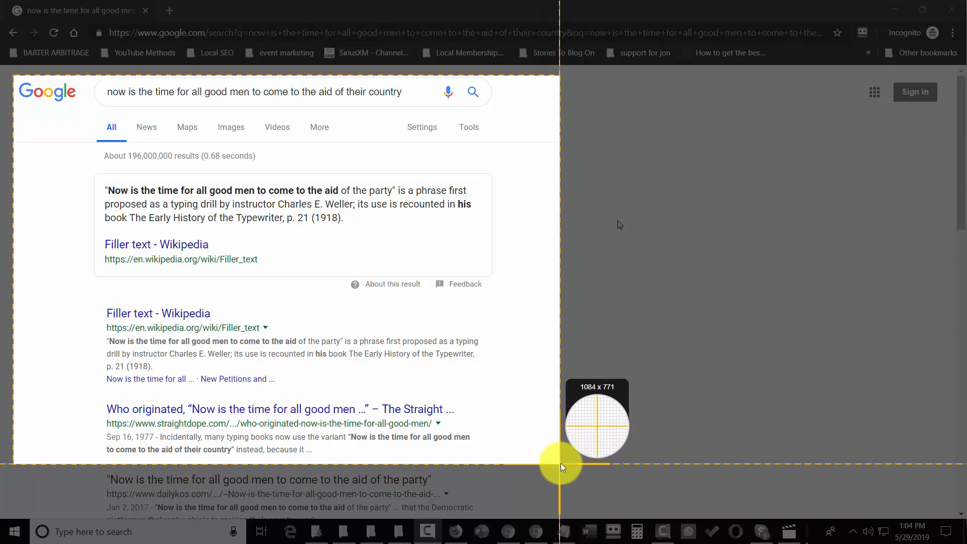
pyautogui.moveTo(561, 463); pyautogui.dragTo(561, 462)
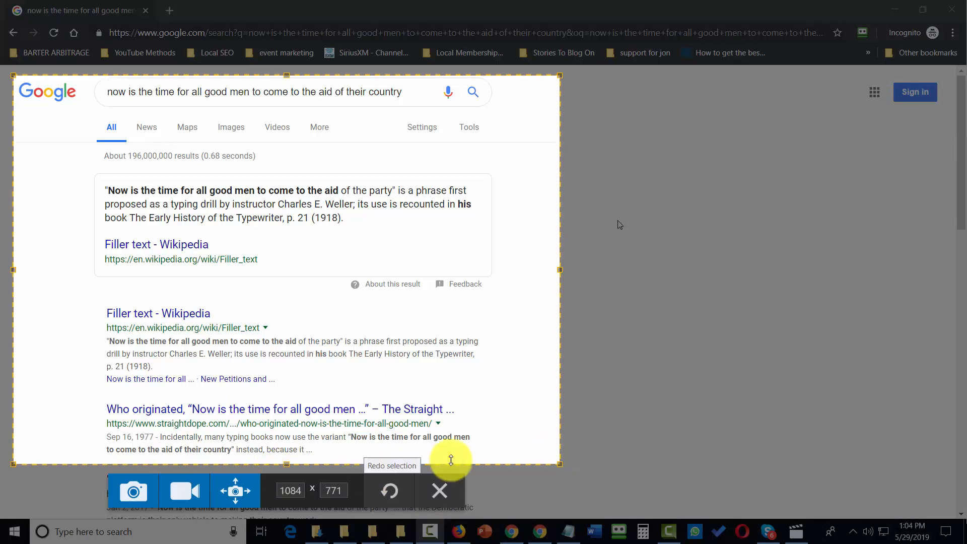
pyautogui.click(134, 492)
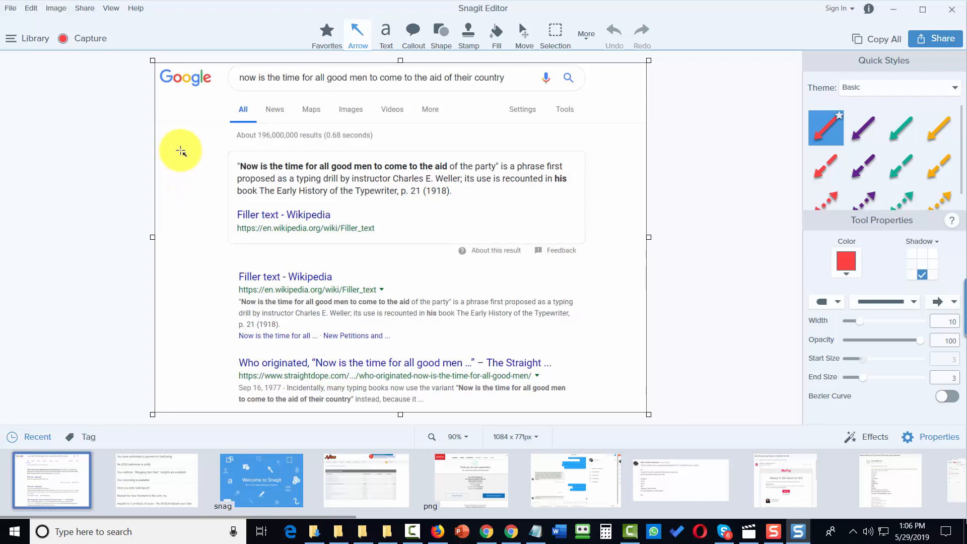
# Step: Save the capture as PNG under the name 'demo capture one.png' via File > Save As
pyautogui.click(11, 9)
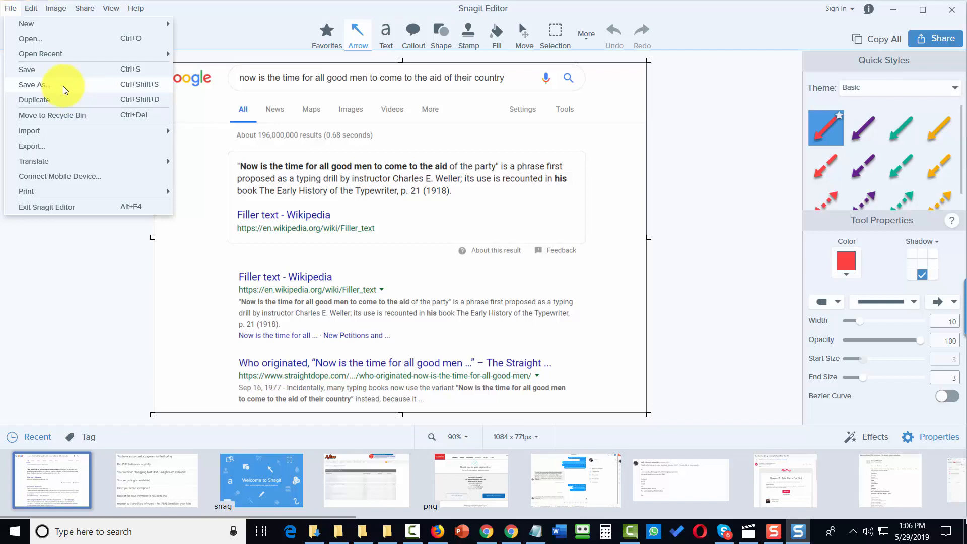
pyautogui.click(65, 90)
pyautogui.click(539, 331)
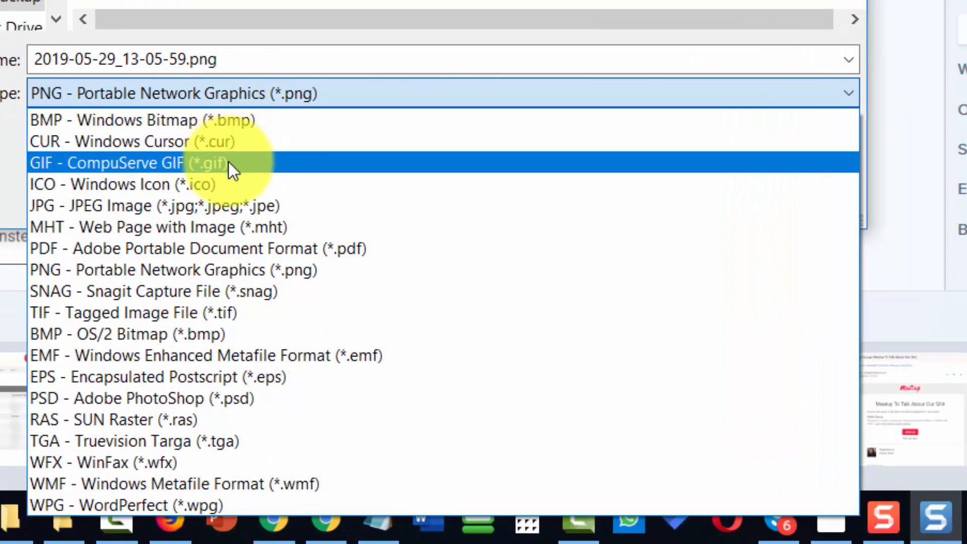
pyautogui.click(222, 96)
pyautogui.doubleClick(184, 48)
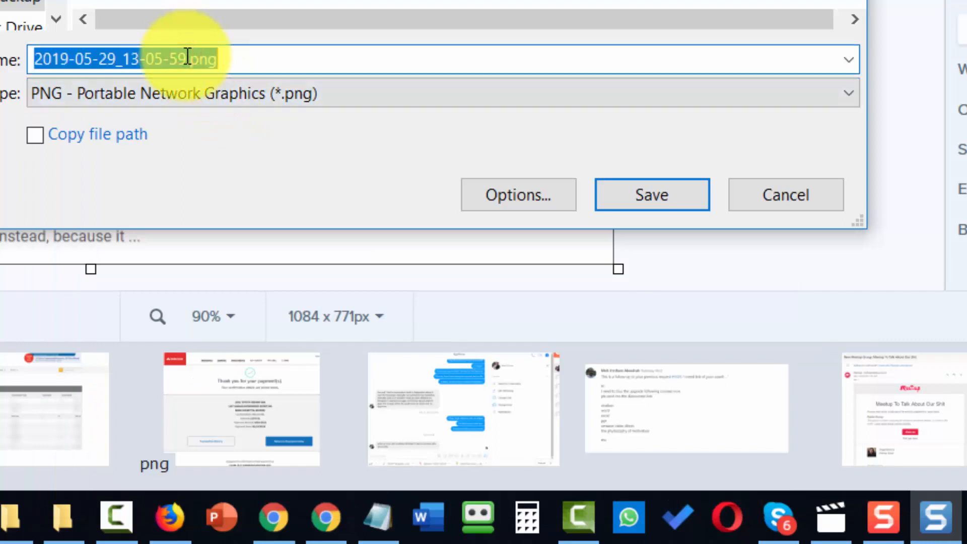
pyautogui.write('demo capture one.png')
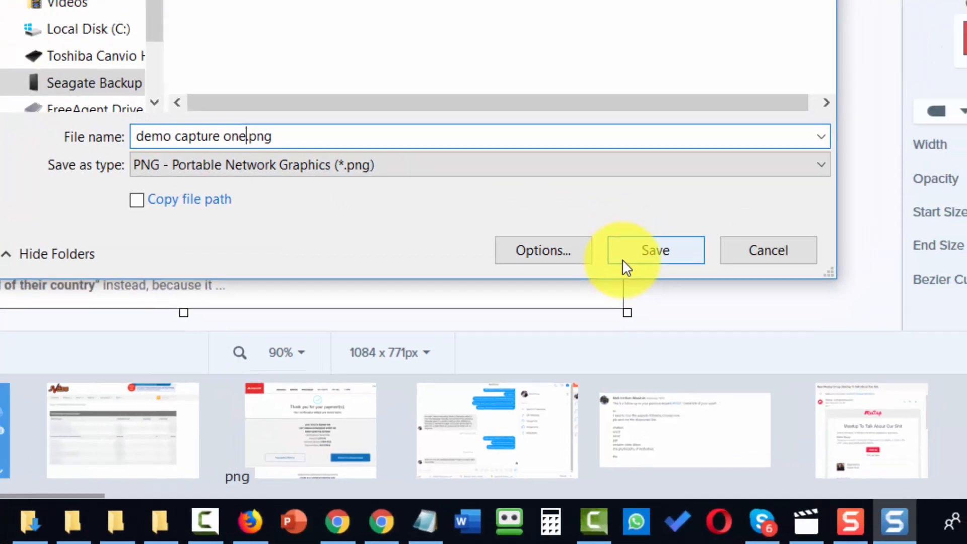
pyautogui.click(613, 203)
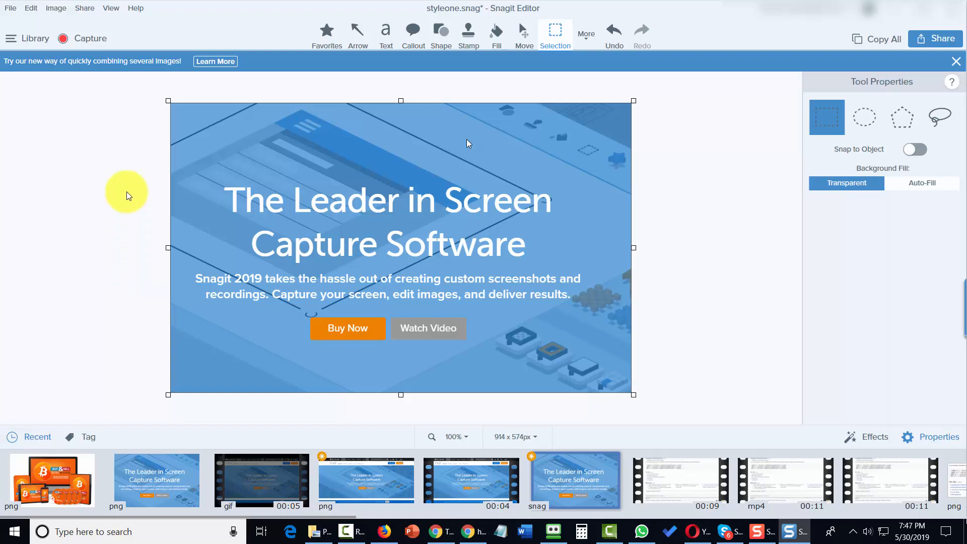
# Step: Browse the Image and Share menus, then choose the Shape tool from Image > Tools
pyautogui.click(55, 8)
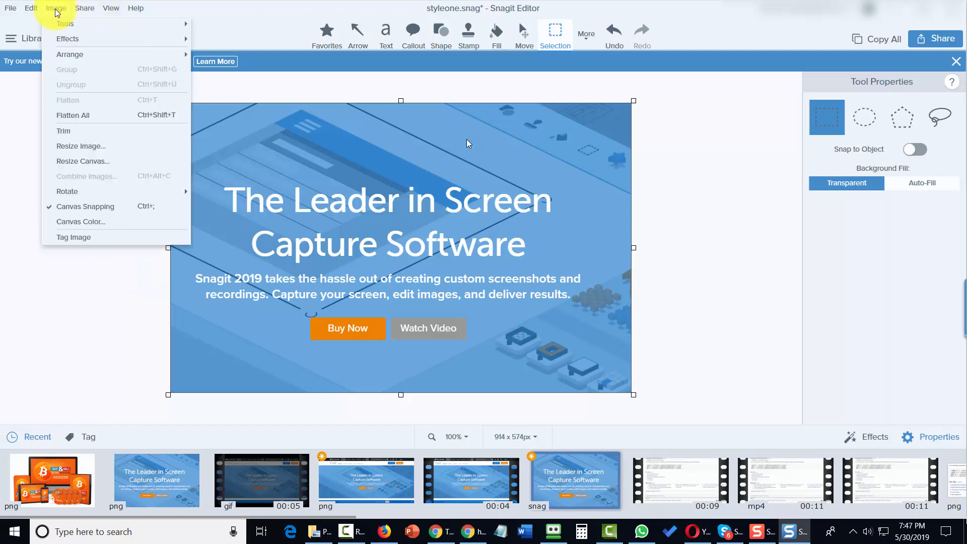
pyautogui.click(85, 8)
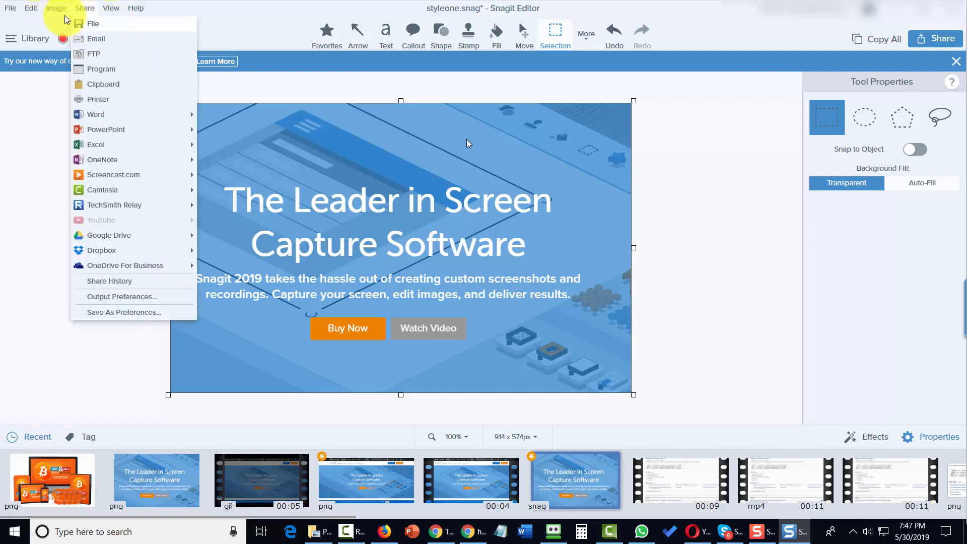
pyautogui.moveTo(56, 8)
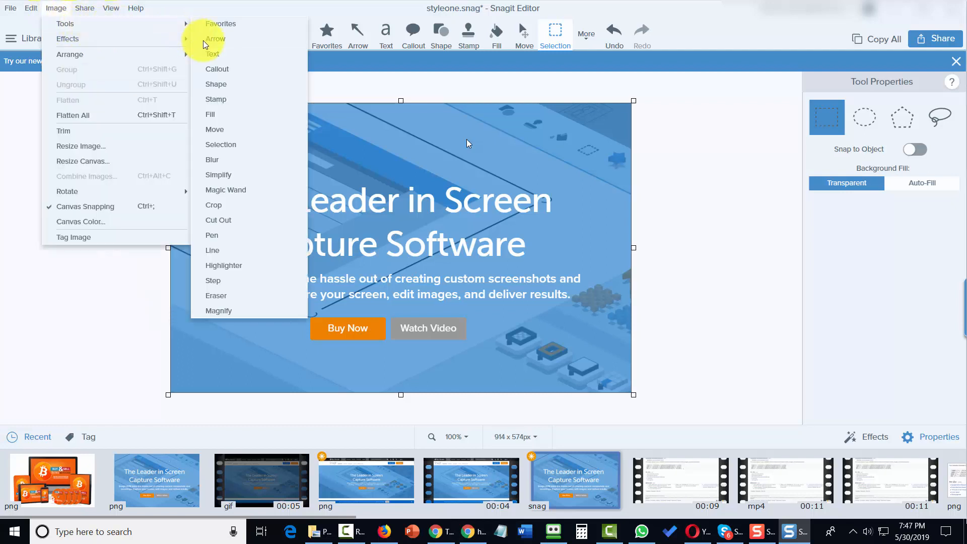
pyautogui.click(216, 84)
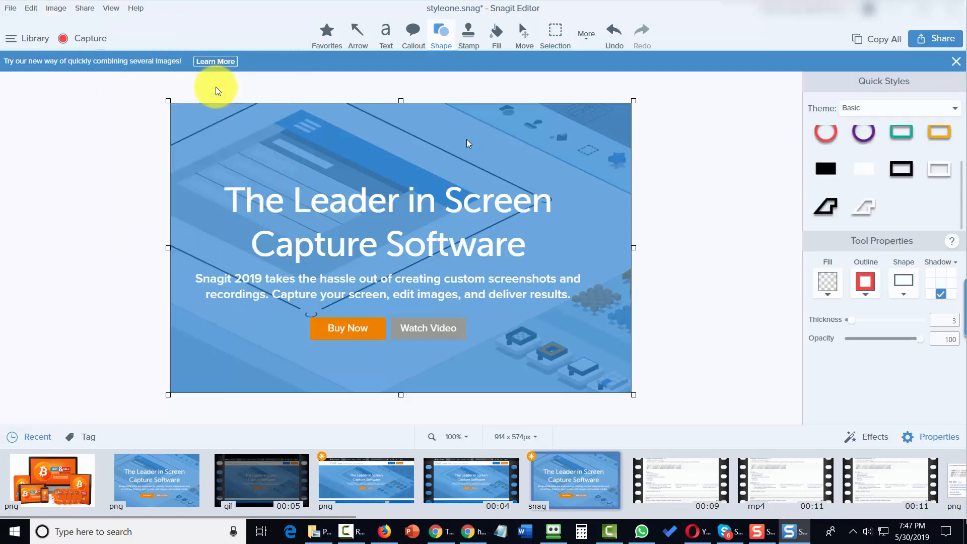
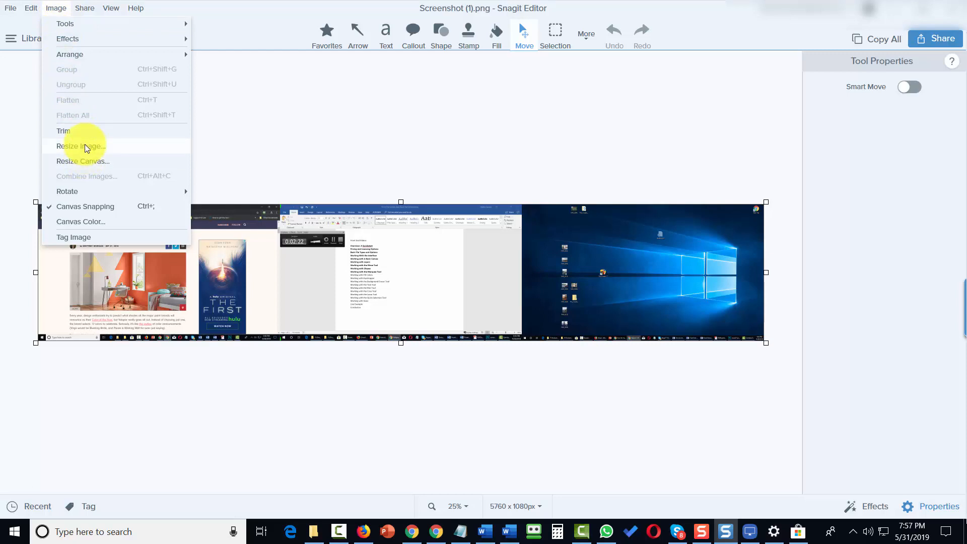
# Step: Open Image > Resize Image for the 5760 × 1080 px combined screenshot
pyautogui.click(85, 149)
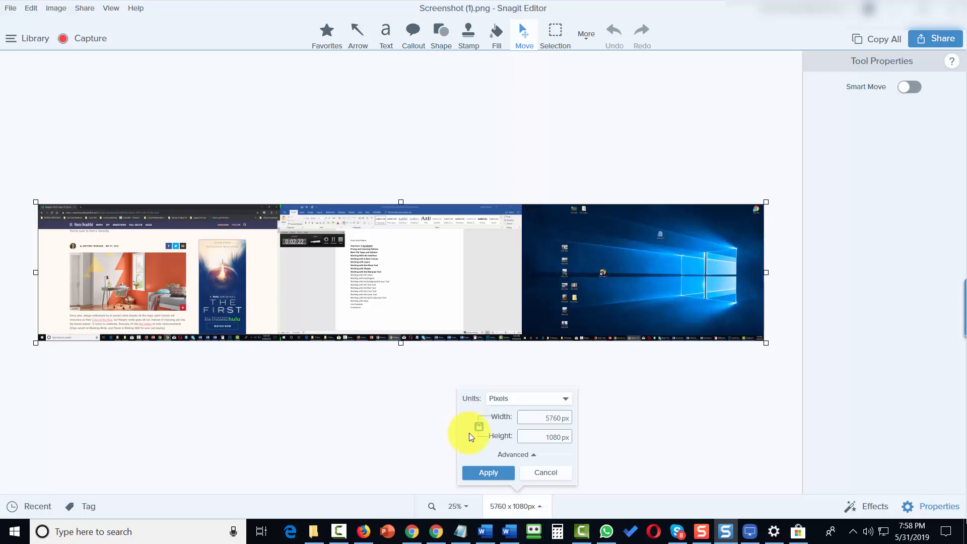
# Step: Resize the screenshot to 500 px wide (500 × 94) in pixels, aspect ratio locked
pyautogui.click(525, 406)
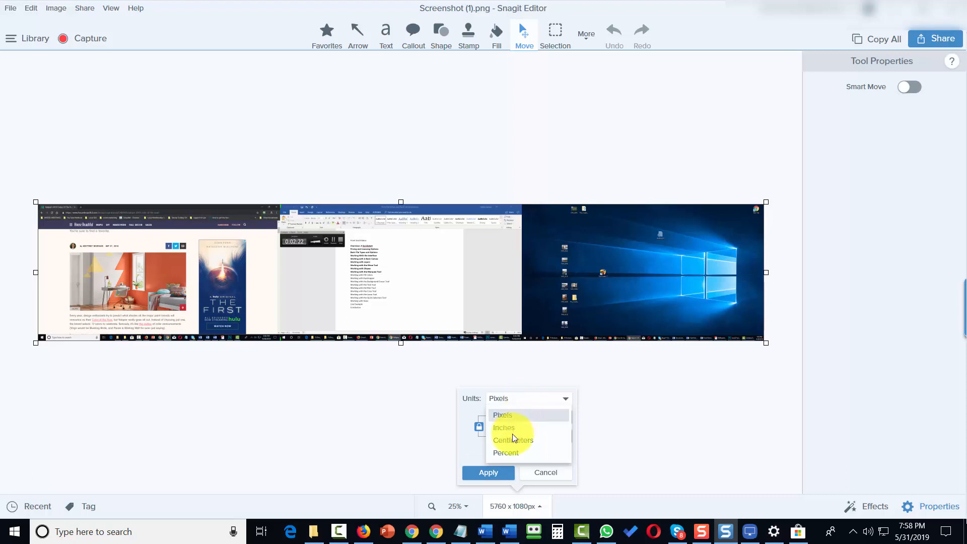
pyautogui.click(588, 414)
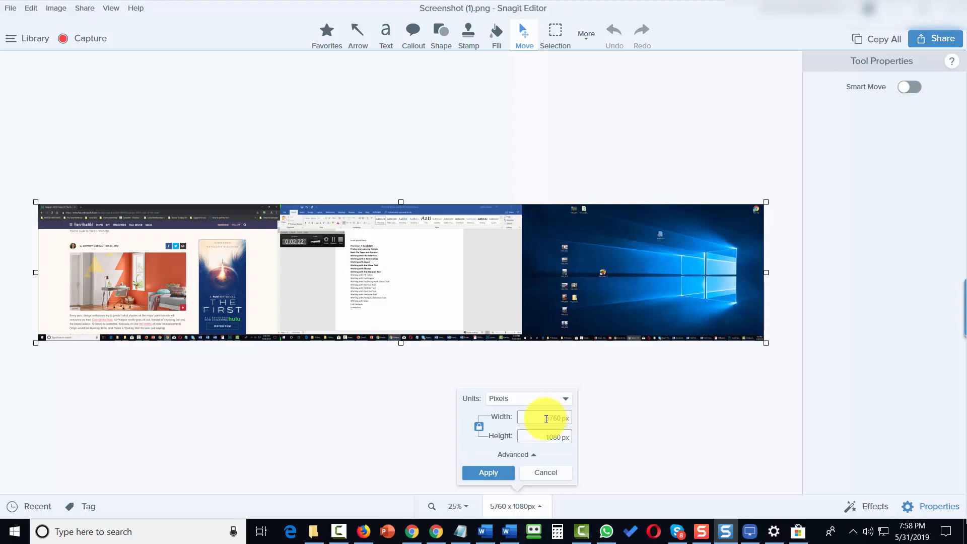
pyautogui.click(546, 418)
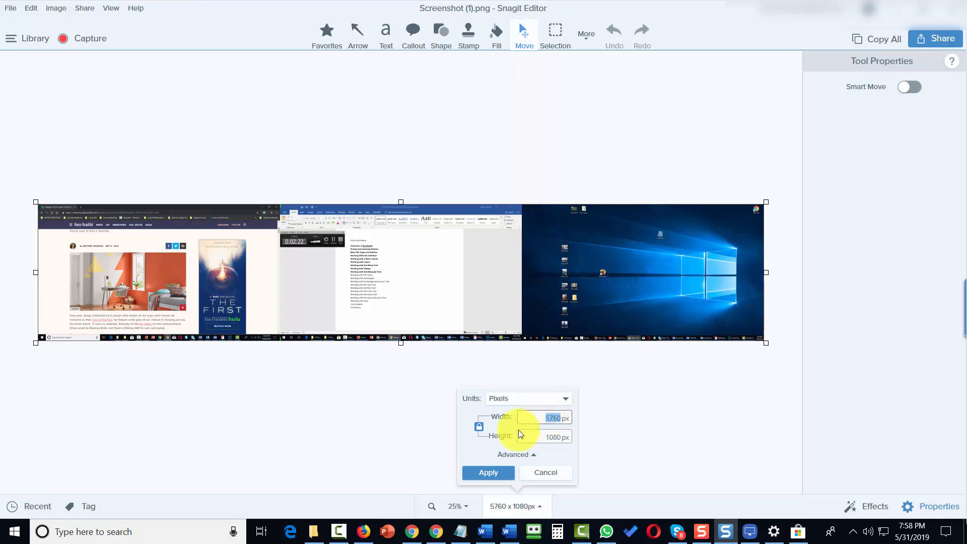
pyautogui.write('500')
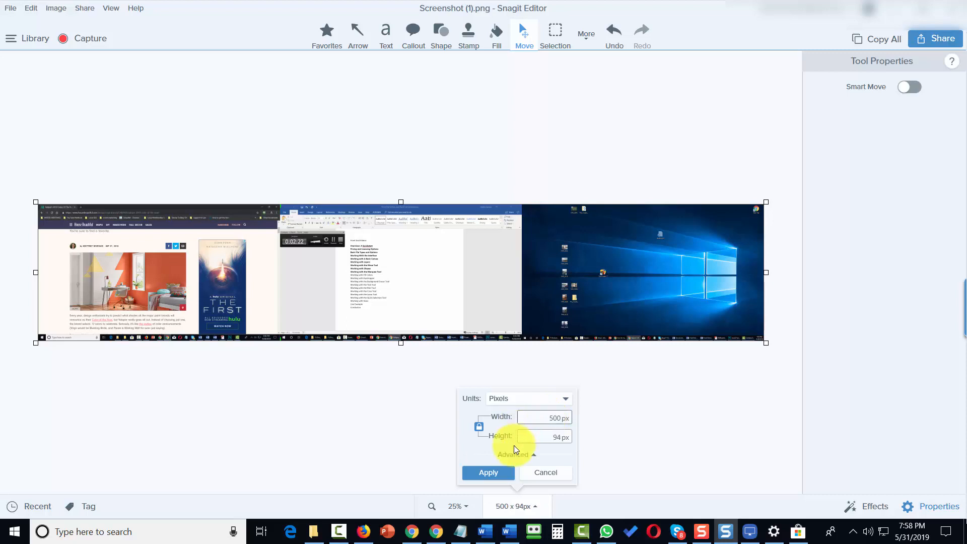
pyautogui.click(530, 436)
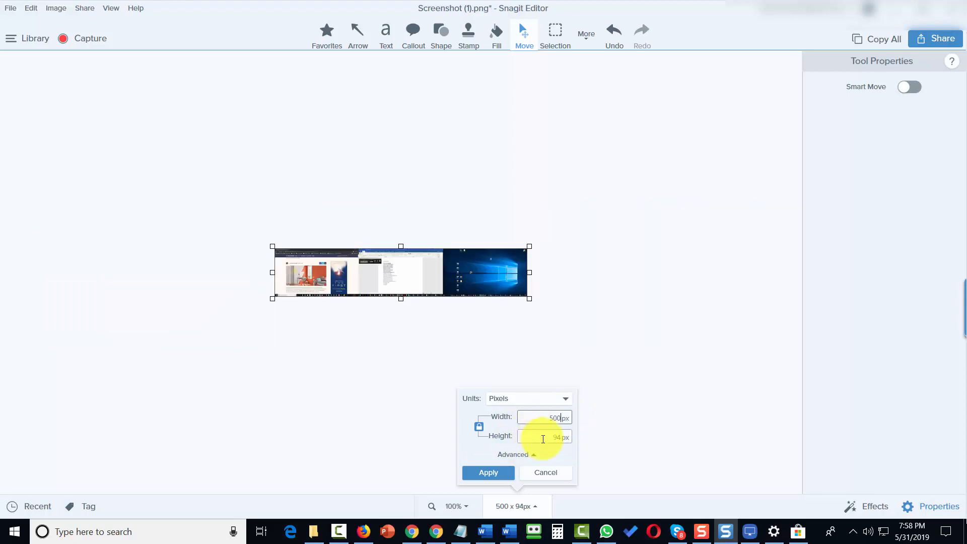
pyautogui.click(511, 455)
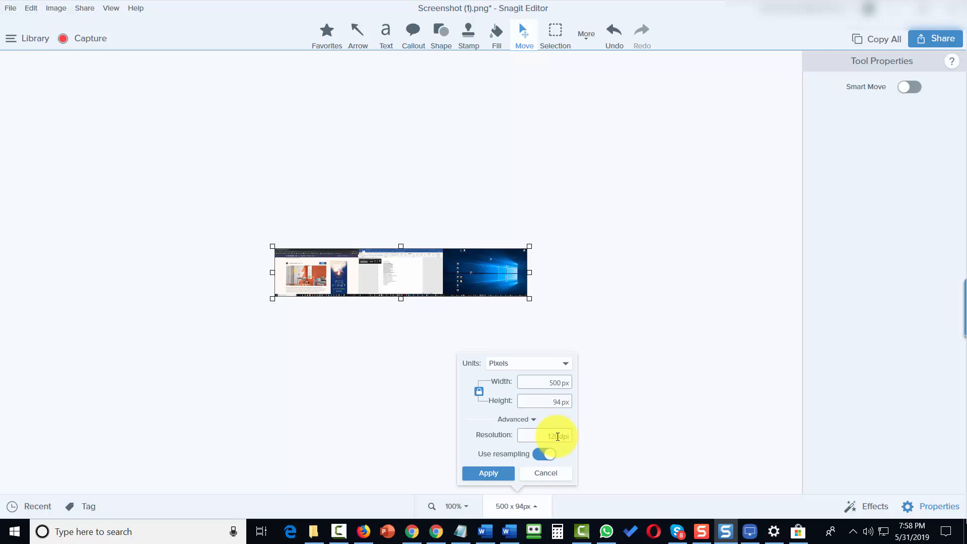
pyautogui.click(487, 472)
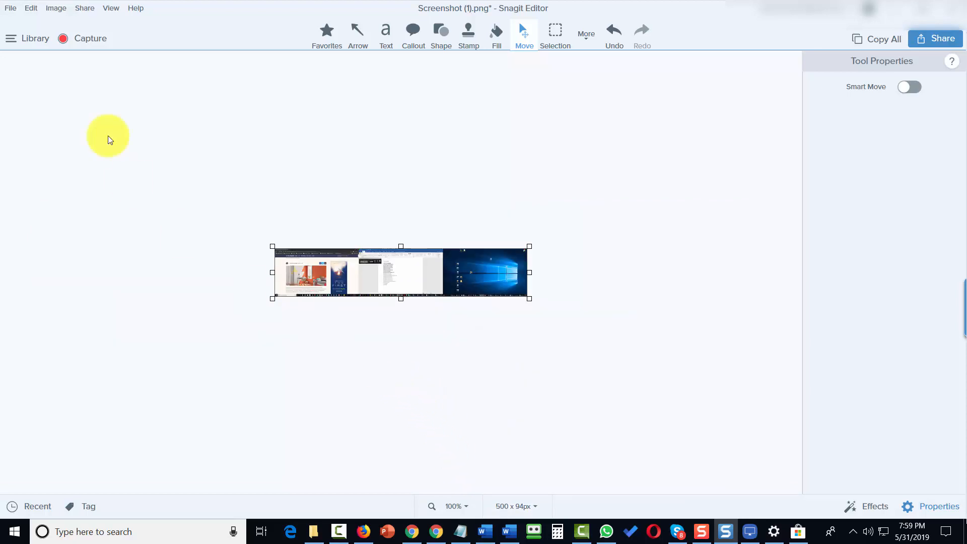
# Step: Enlarge the canvas to 1000 × 1000 px, with the screenshot centred on transparent space
pyautogui.click(14, 11)
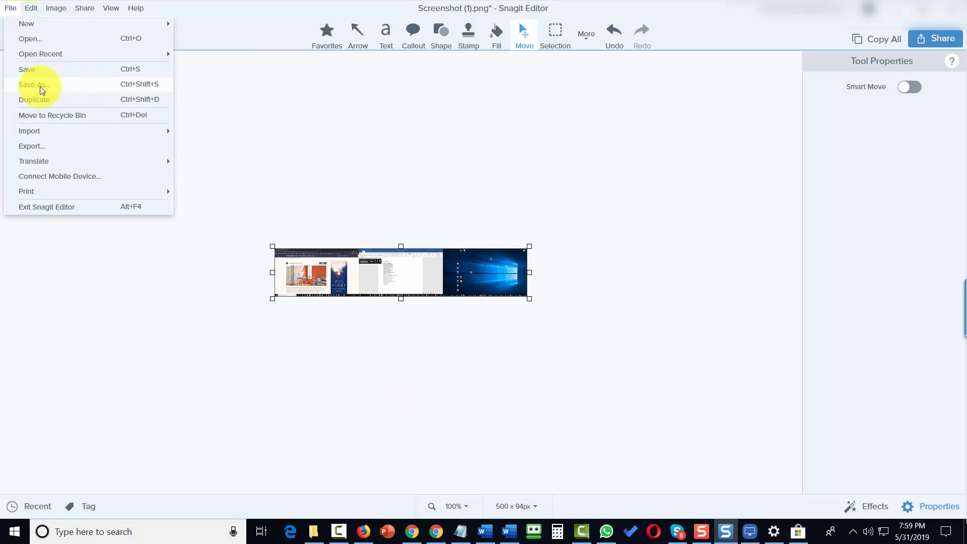
pyautogui.click(216, 118)
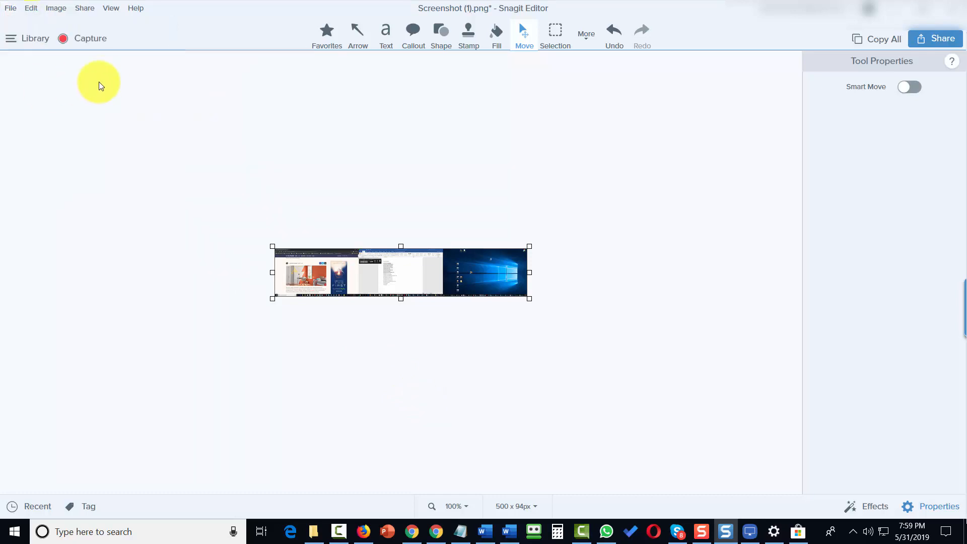
pyautogui.click(59, 10)
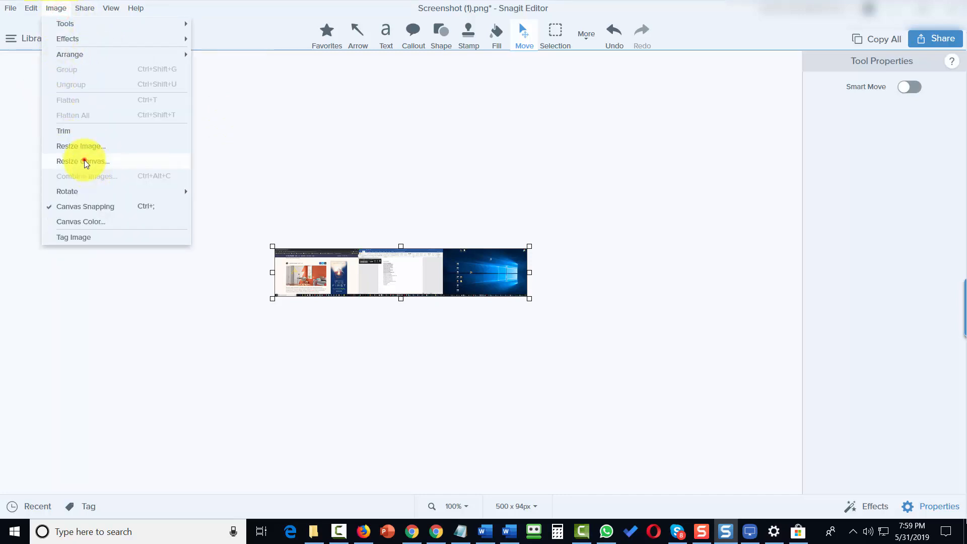
pyautogui.click(84, 162)
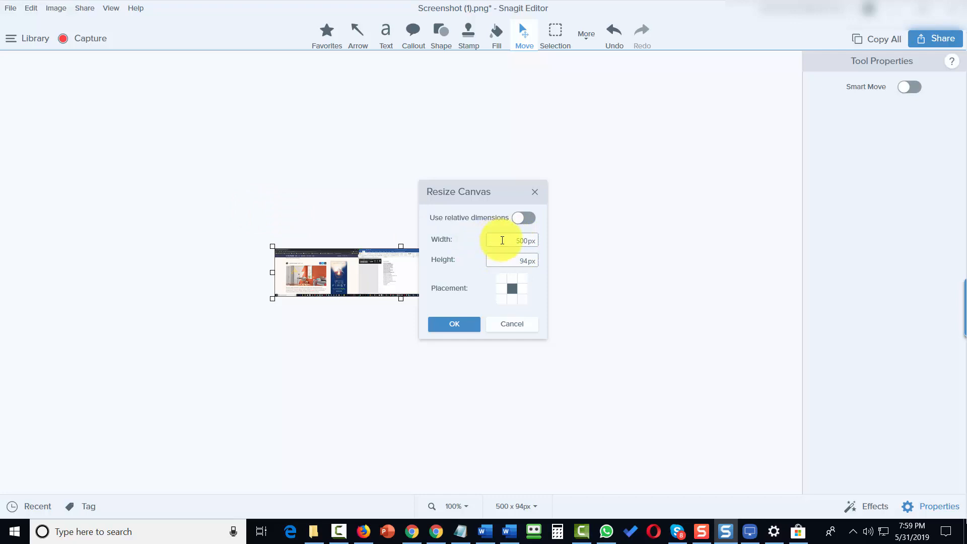
pyautogui.doubleClick(504, 238)
pyautogui.write('1000')
pyautogui.click(516, 258)
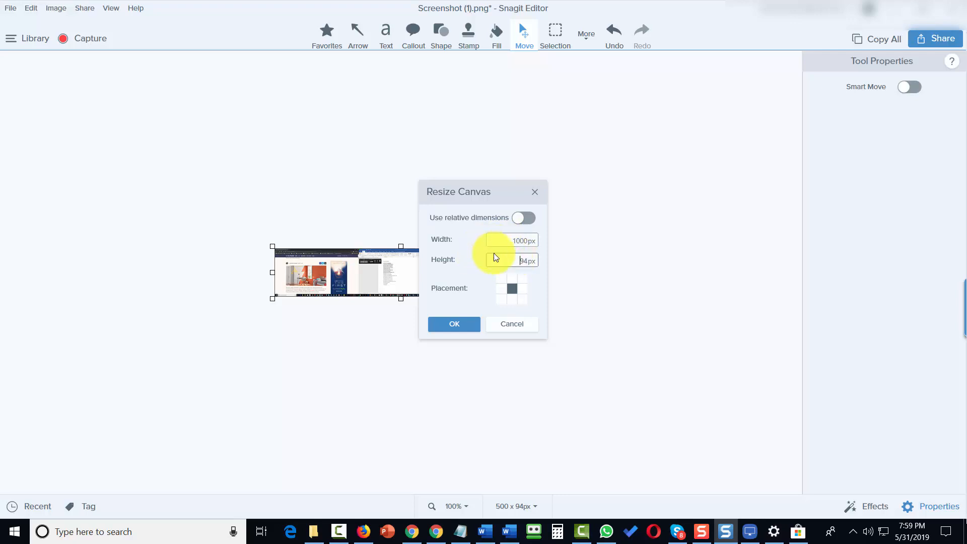
pyautogui.doubleClick(508, 260)
pyautogui.write('14')
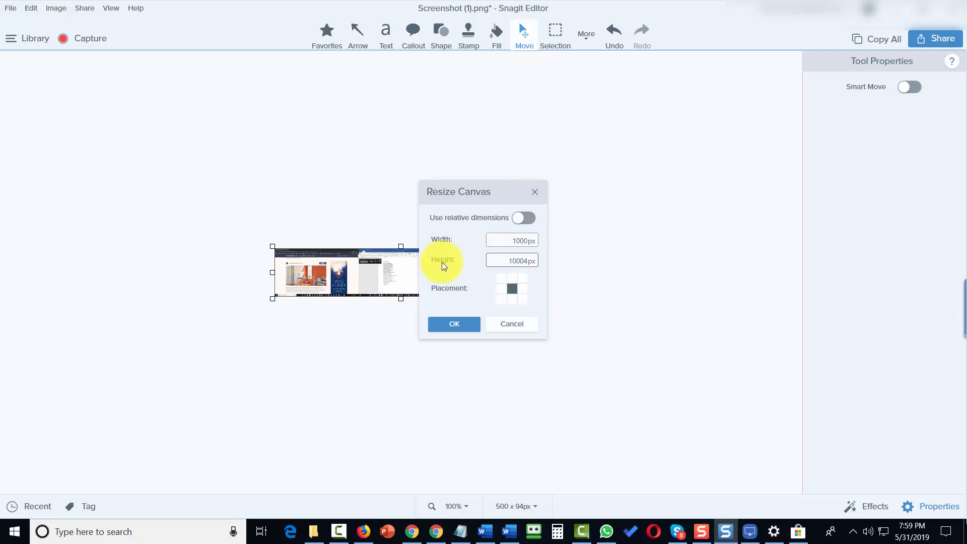
pyautogui.press('Delete')
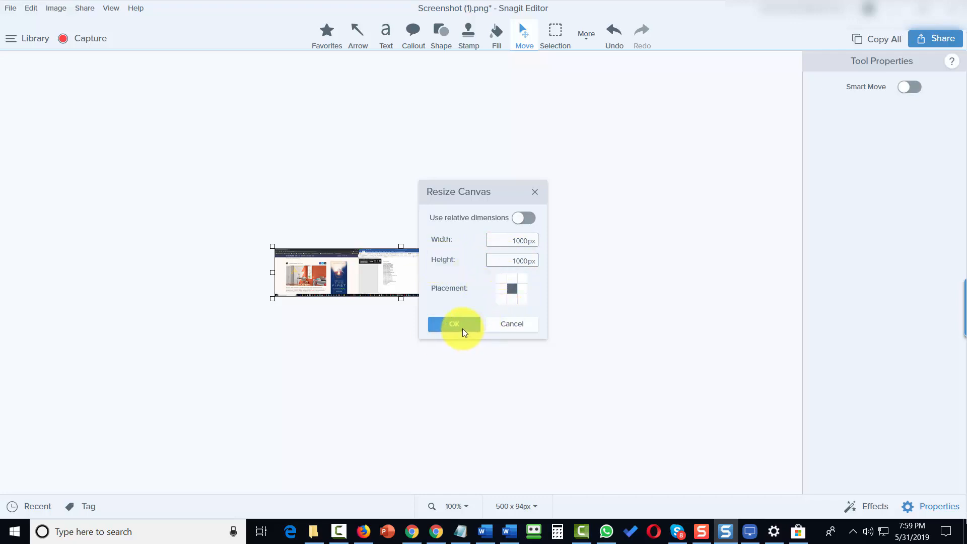
pyautogui.click(460, 327)
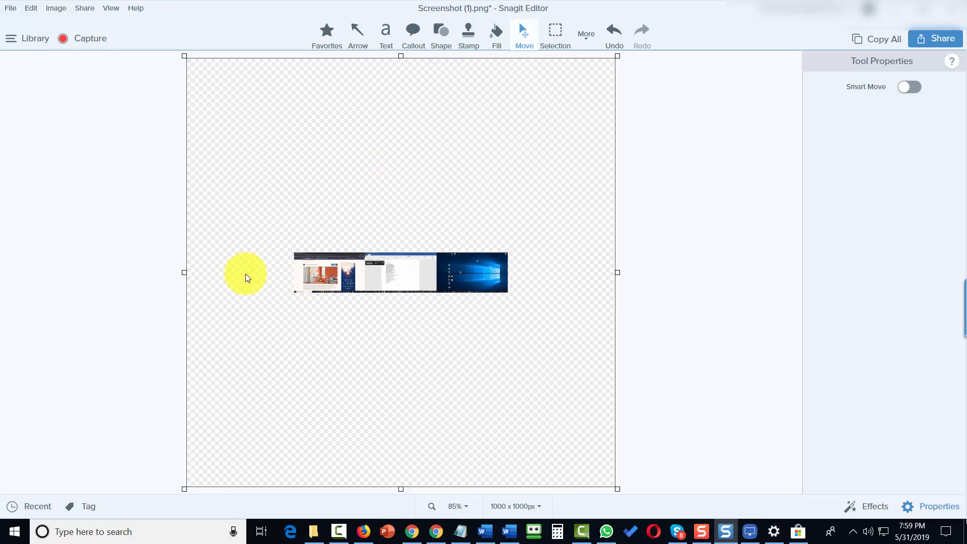
# Step: Undo the accidental change, then trim the canvas down to the 500 × 94 screenshot
pyautogui.click(395, 267)
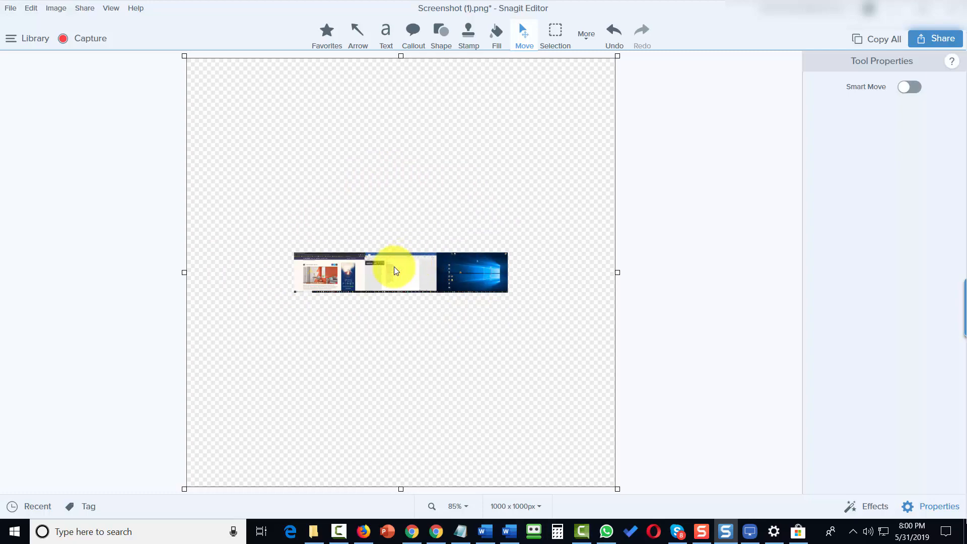
pyautogui.hotkey('ctrl', 'z')
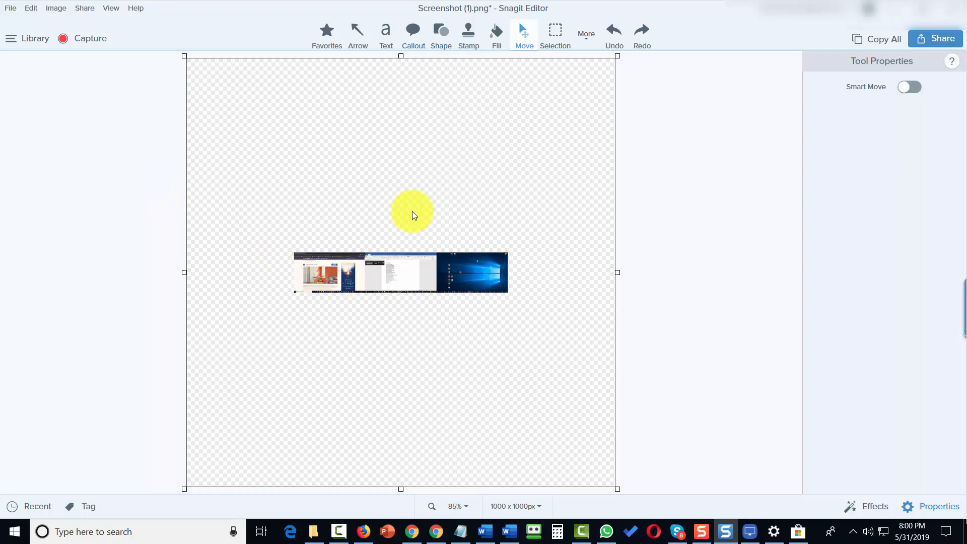
pyautogui.click(53, 9)
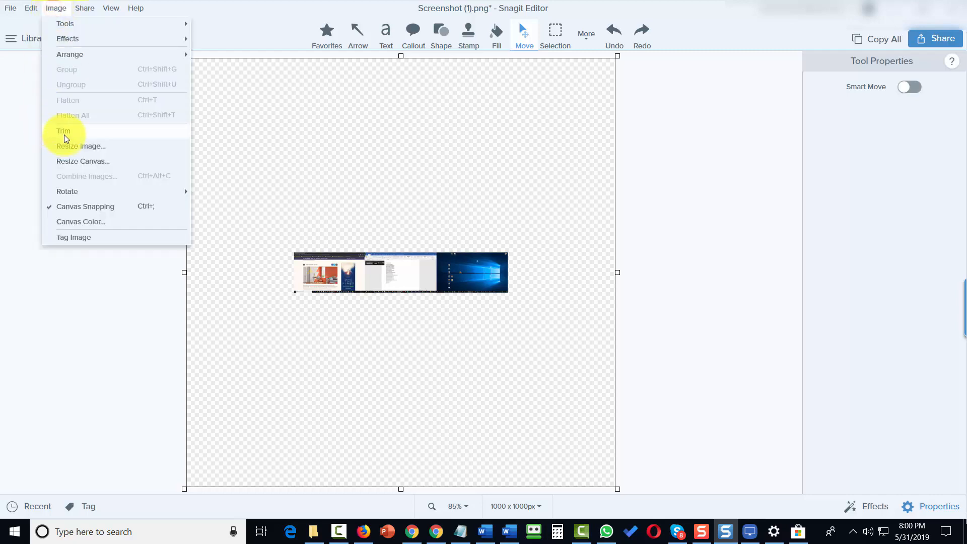
pyautogui.click(64, 132)
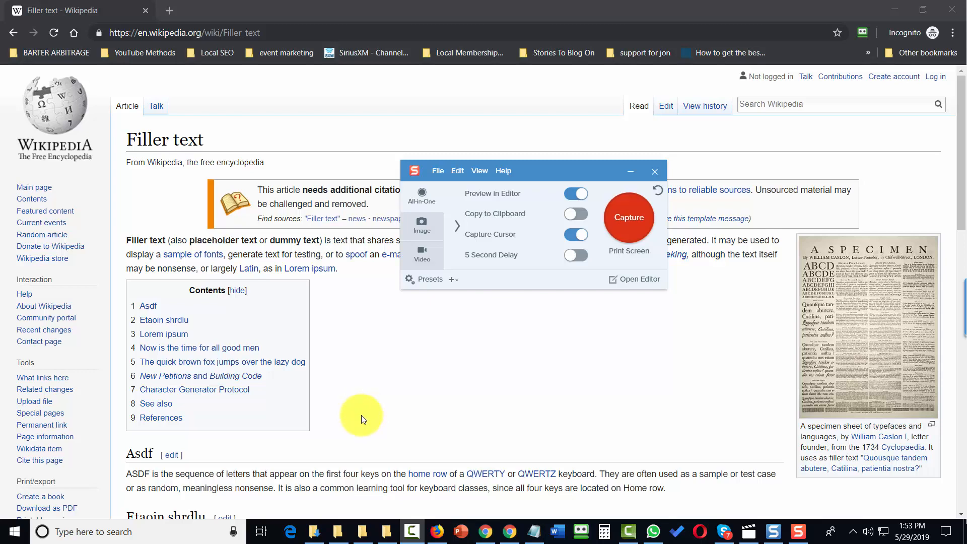
# Step: Select a 1875 × 546 region of the Wikipedia Filler text article for panoramic capture
pyautogui.click(633, 221)
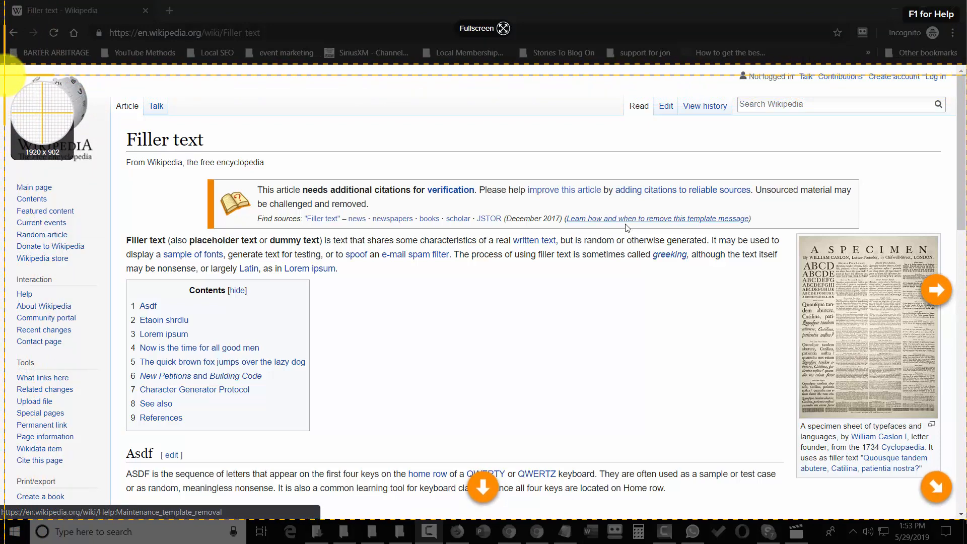
pyautogui.moveTo(5, 76); pyautogui.dragTo(950, 350)
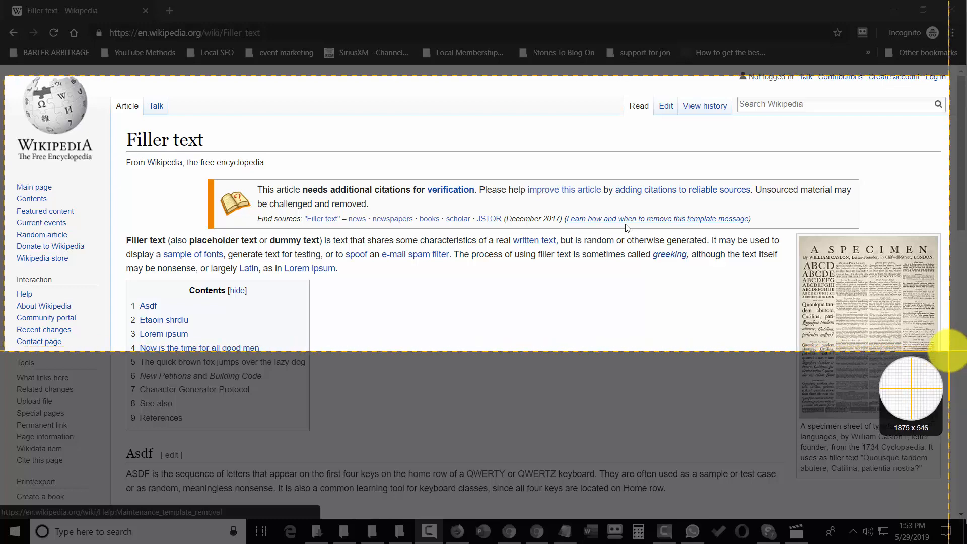
pyautogui.moveTo(949, 350); pyautogui.dragTo(949, 351)
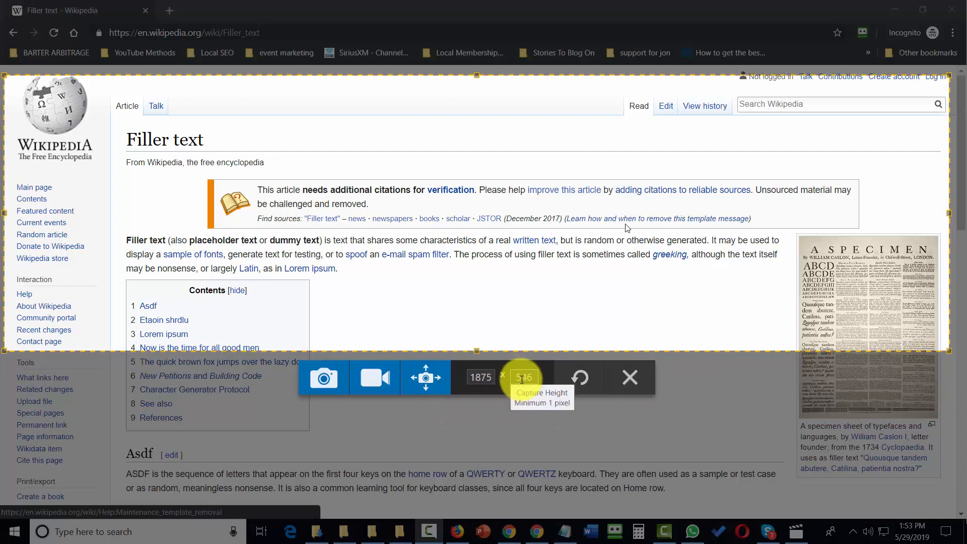
pyautogui.click(425, 379)
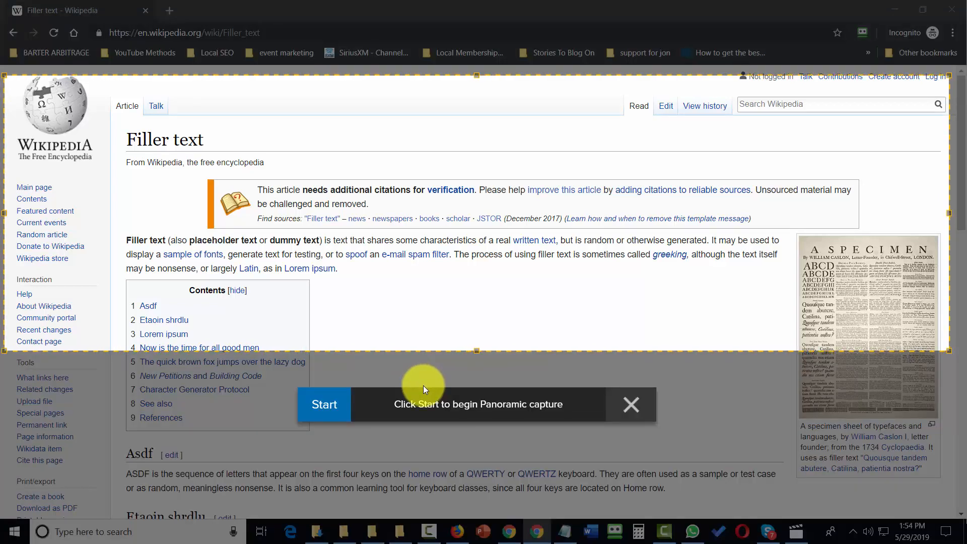
# Step: Record the panoramic capture while scrolling the Filler text article from title to footer
pyautogui.click(324, 407)
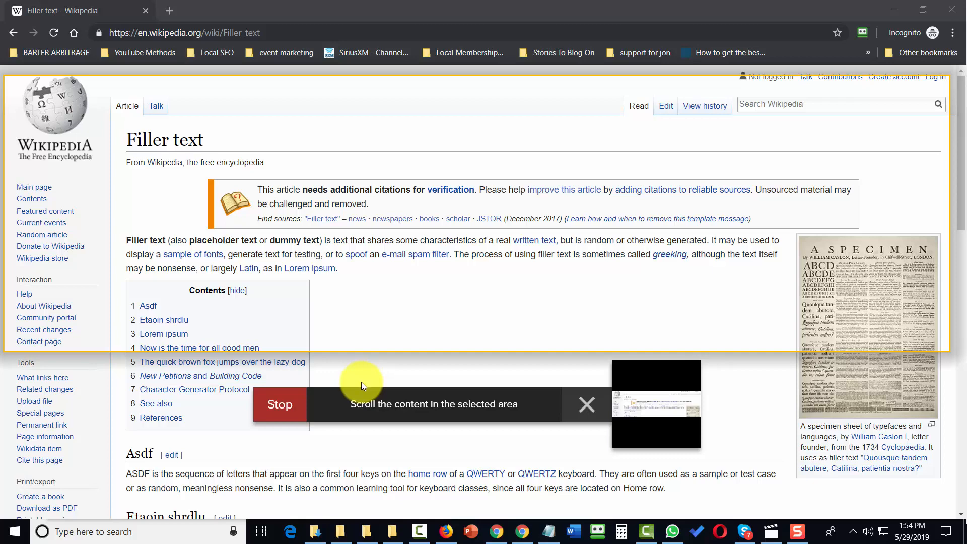
pyautogui.scroll(-4, 361, 383)
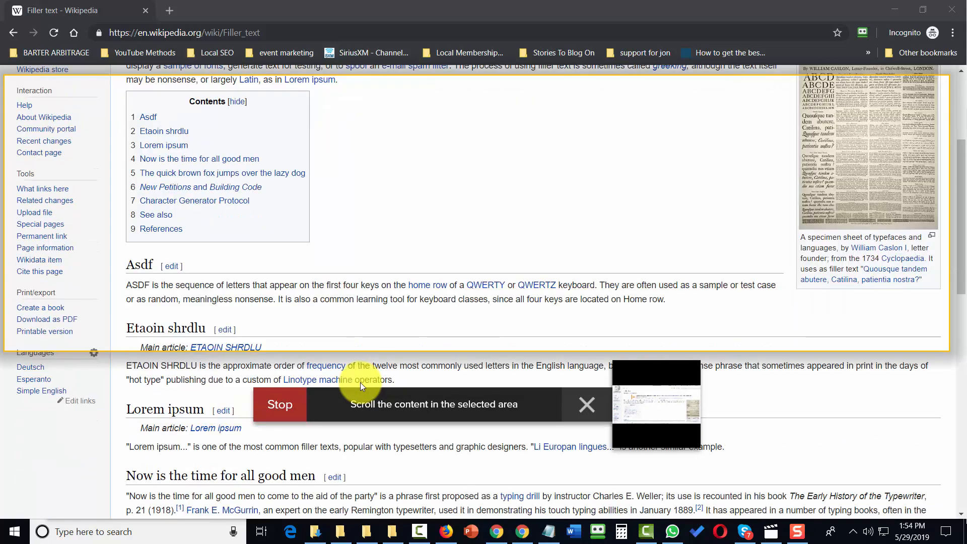
pyautogui.scroll(-6, 361, 383)
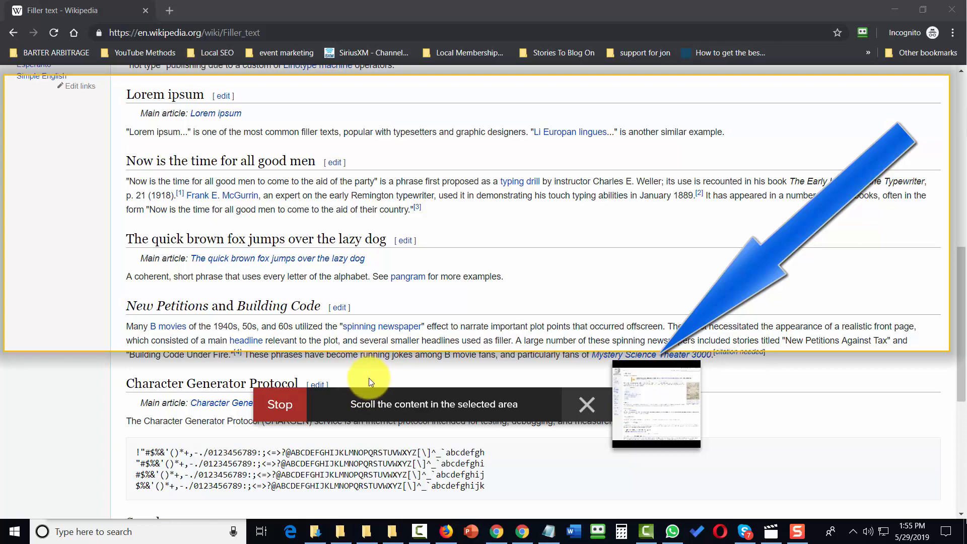
pyautogui.scroll(-4, 369, 378)
pyautogui.scroll(-3, 366, 382)
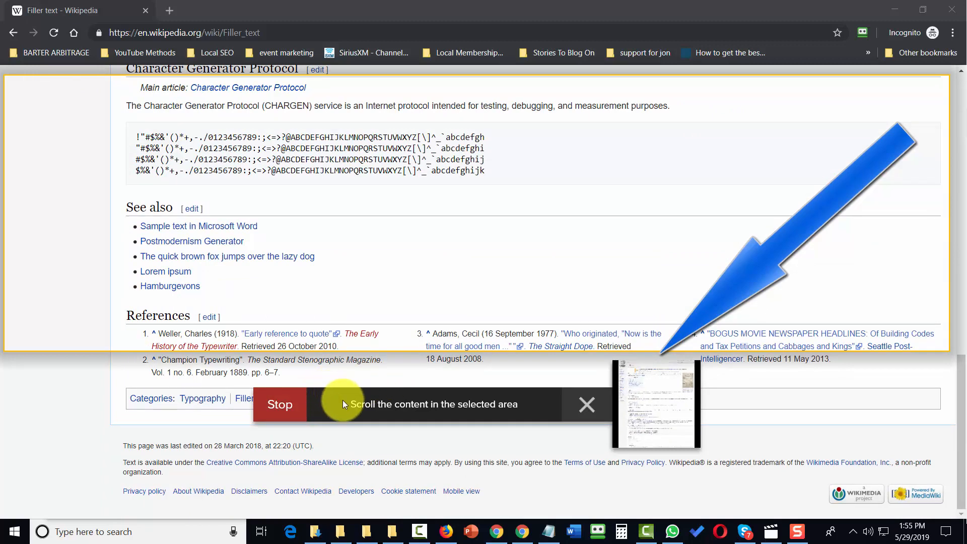
pyautogui.click(279, 402)
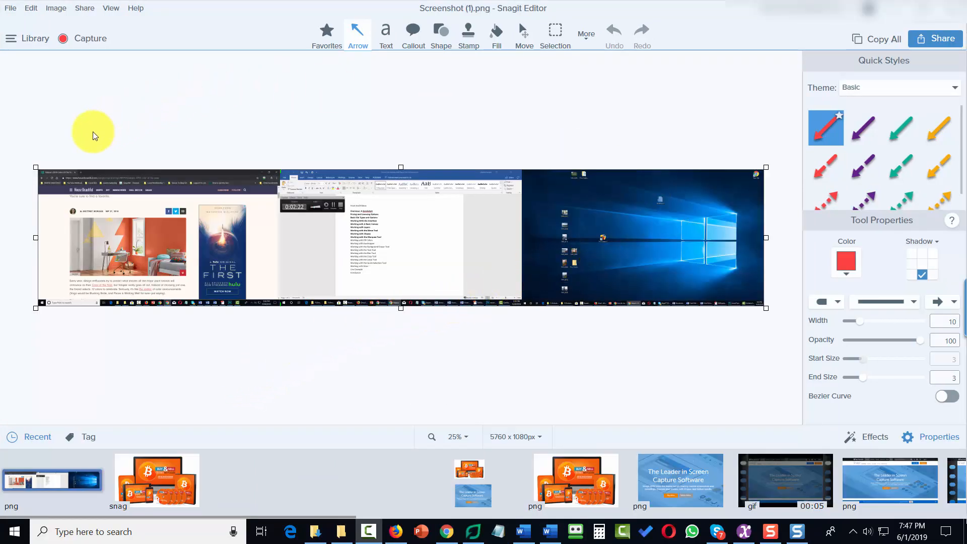
pyautogui.click(49, 9)
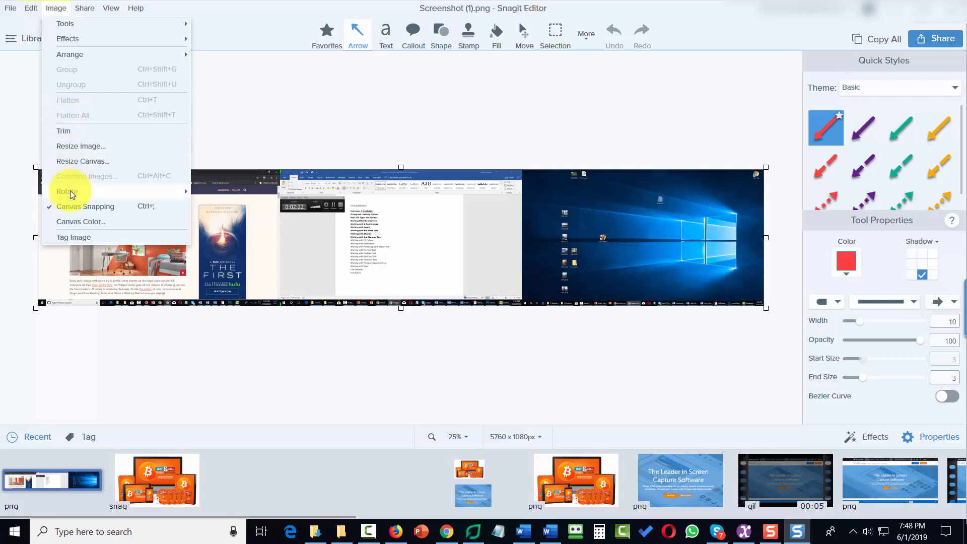
pyautogui.moveTo(70, 192)
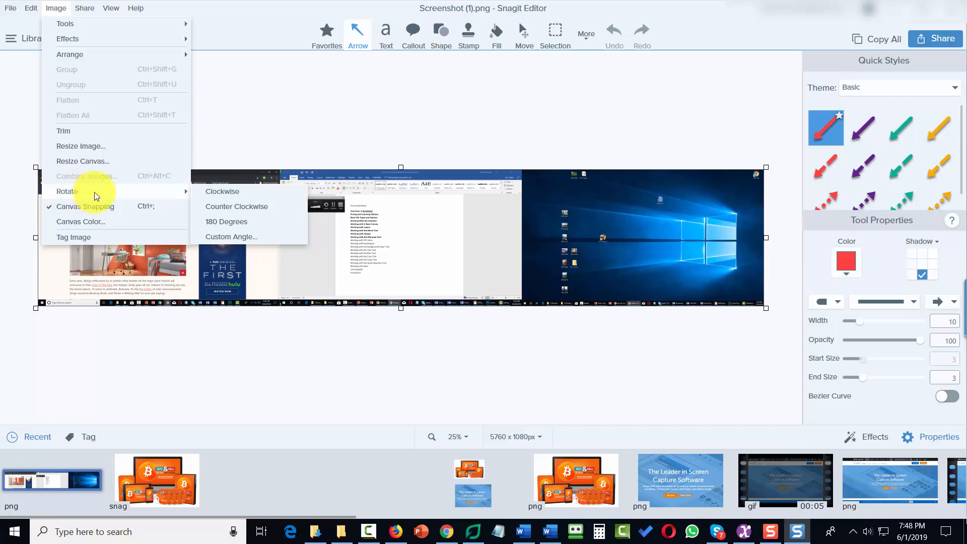
pyautogui.click(227, 206)
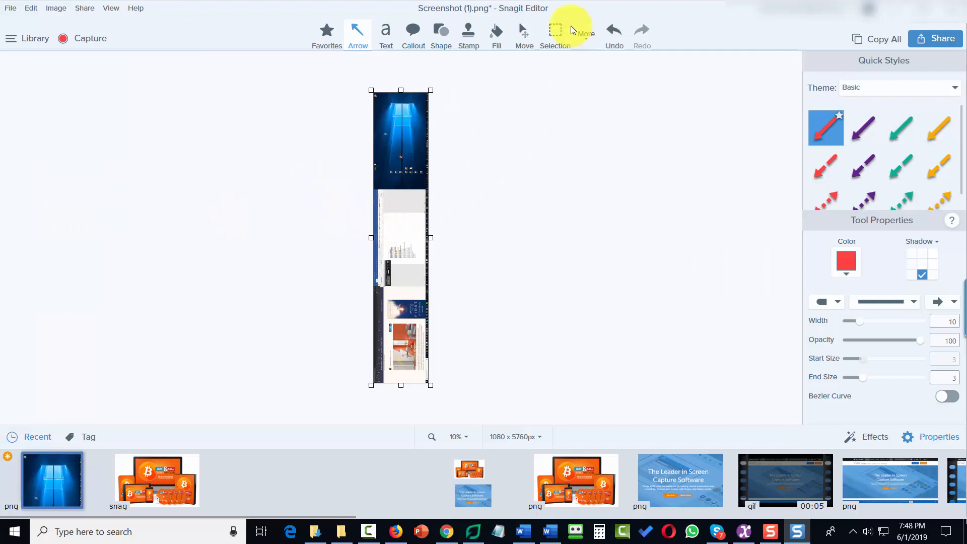
pyautogui.click(614, 33)
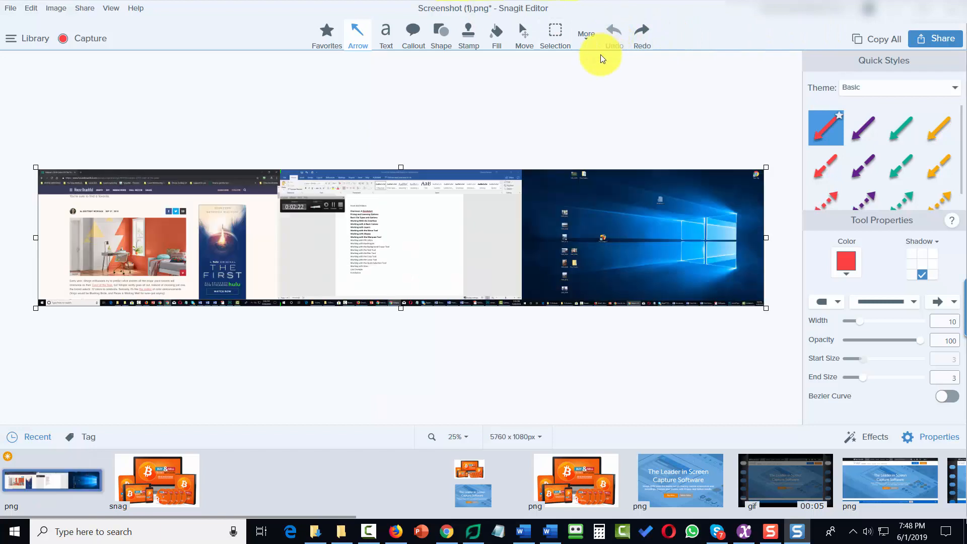
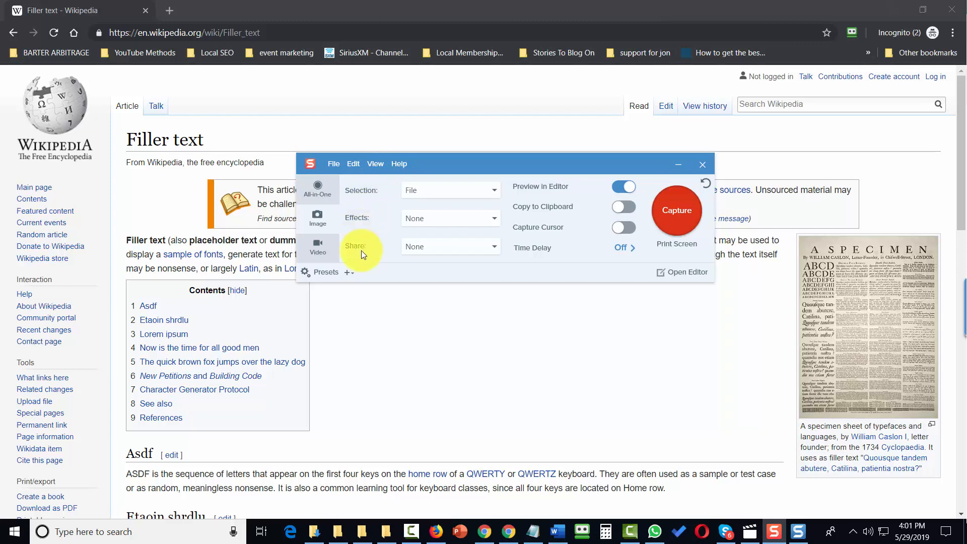
# Step: Switch the Selection type to Region and begin capturing the Filler text page
pyautogui.click(452, 188)
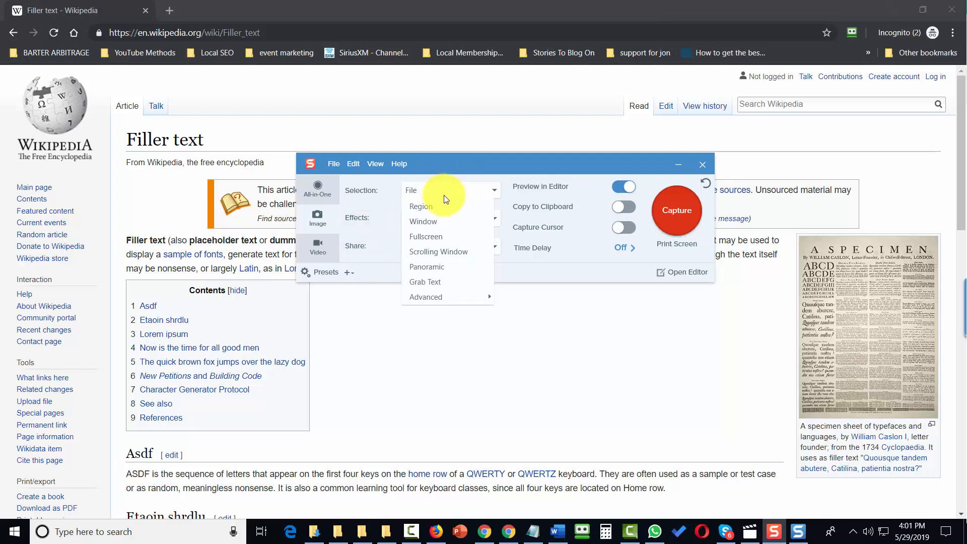
pyautogui.click(421, 210)
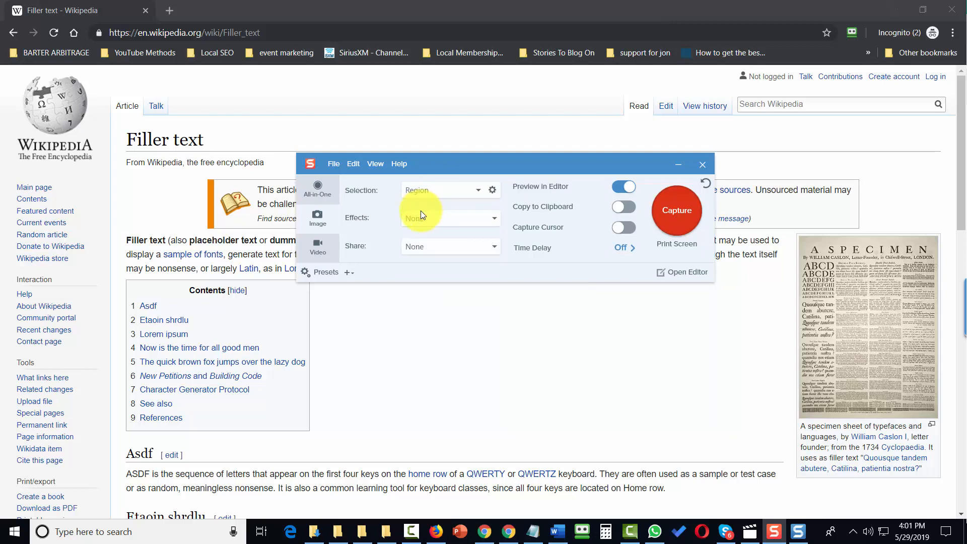
pyautogui.click(674, 214)
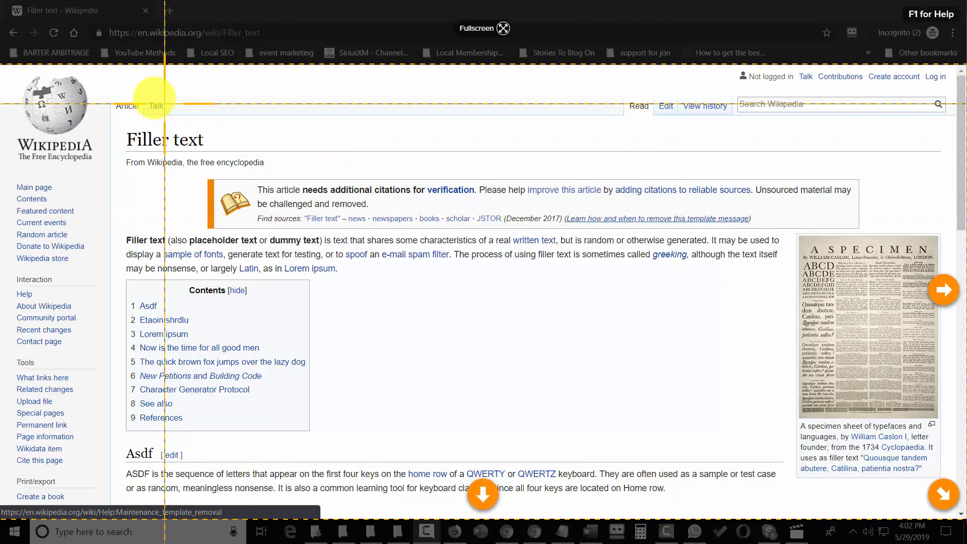
# Step: Outline an area of the page, then try a Window capture and cancel it
pyautogui.moveTo(116, 102); pyautogui.dragTo(320, 302)
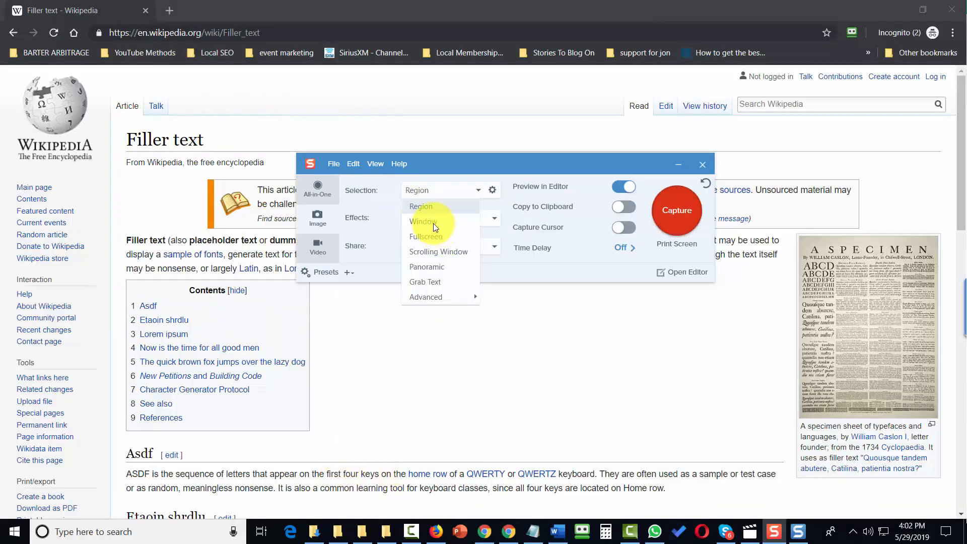
pyautogui.click(431, 224)
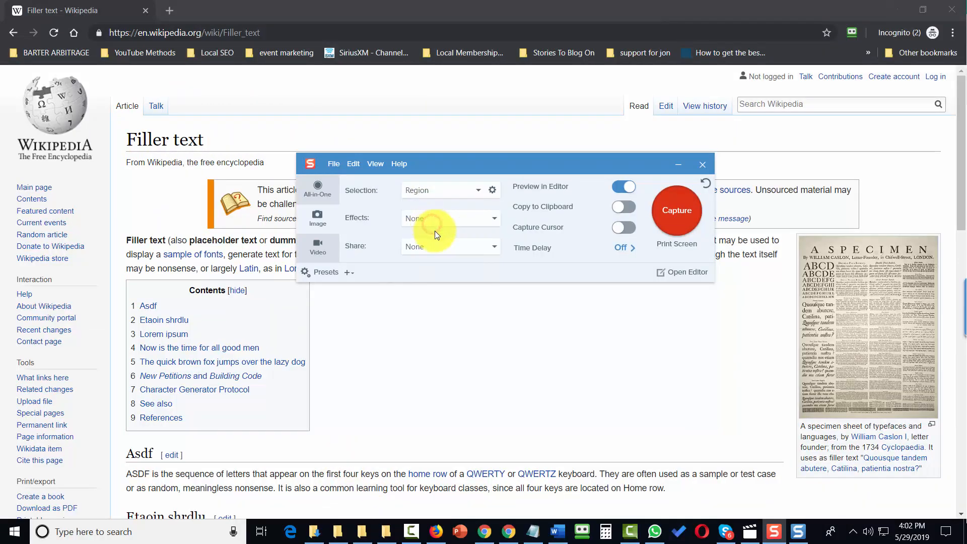
pyautogui.click(677, 211)
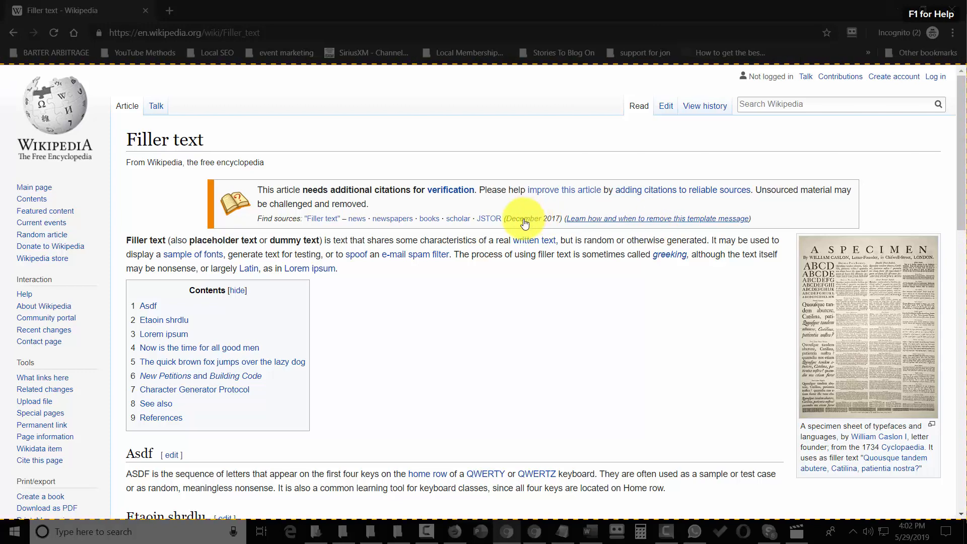
pyautogui.press('Escape')
# Step: Take a Fullscreen capture, then set the Selection type to Scrolling Window
pyautogui.click(443, 190)
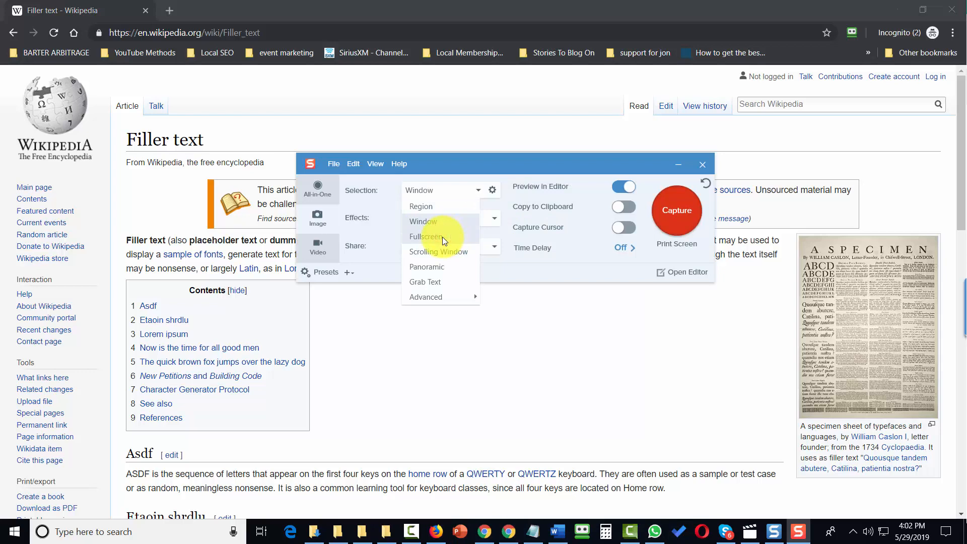
pyautogui.click(443, 237)
pyautogui.click(683, 215)
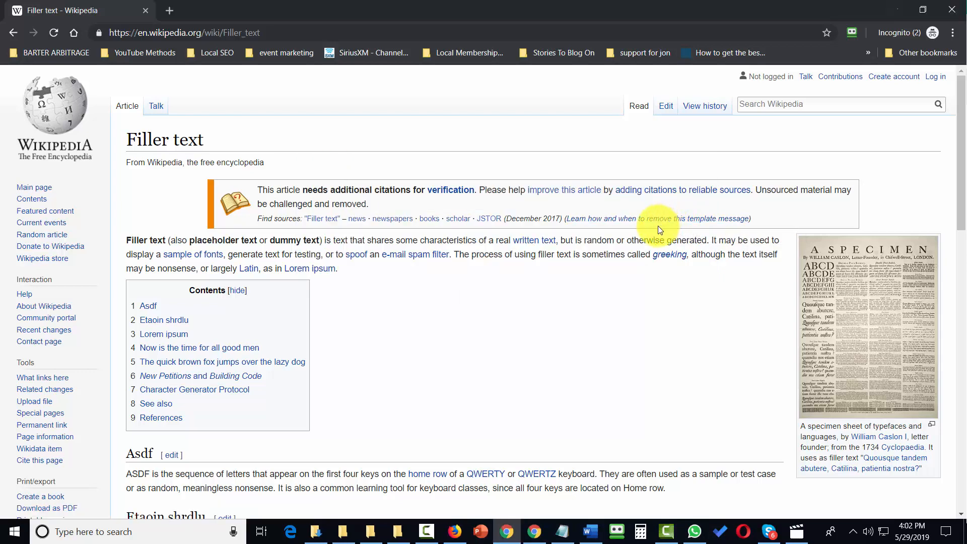
pyautogui.click(466, 191)
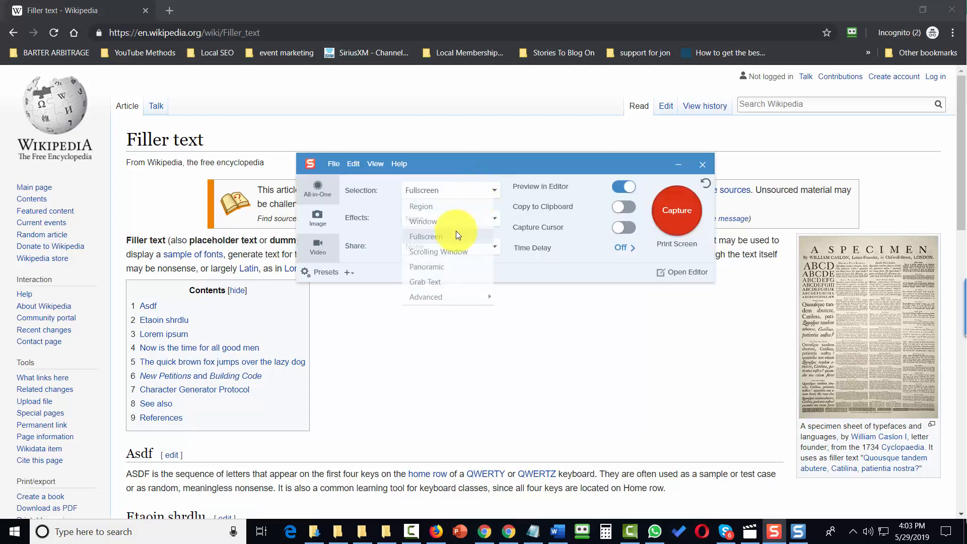
pyautogui.click(431, 252)
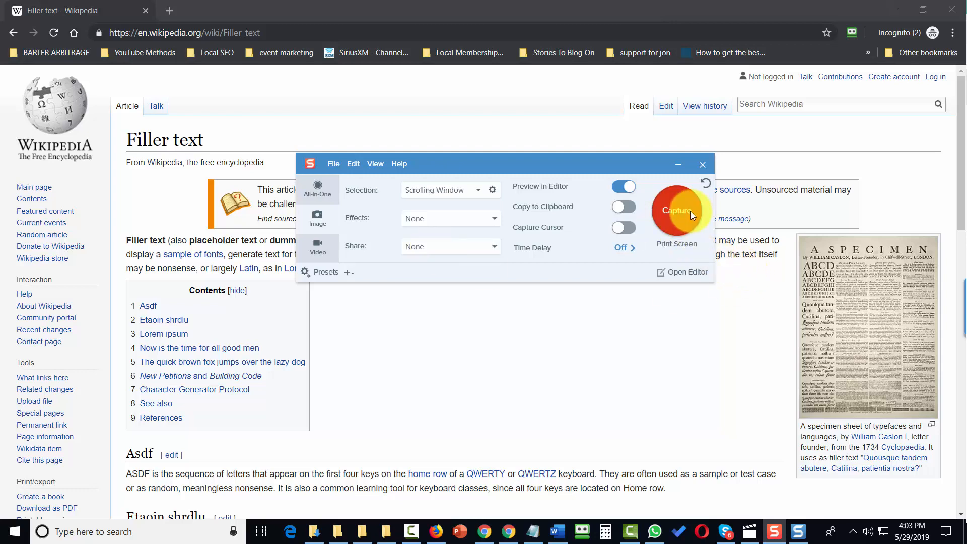
# Step: Capture the full vertical scrolling area of the Filler text article
pyautogui.click(677, 213)
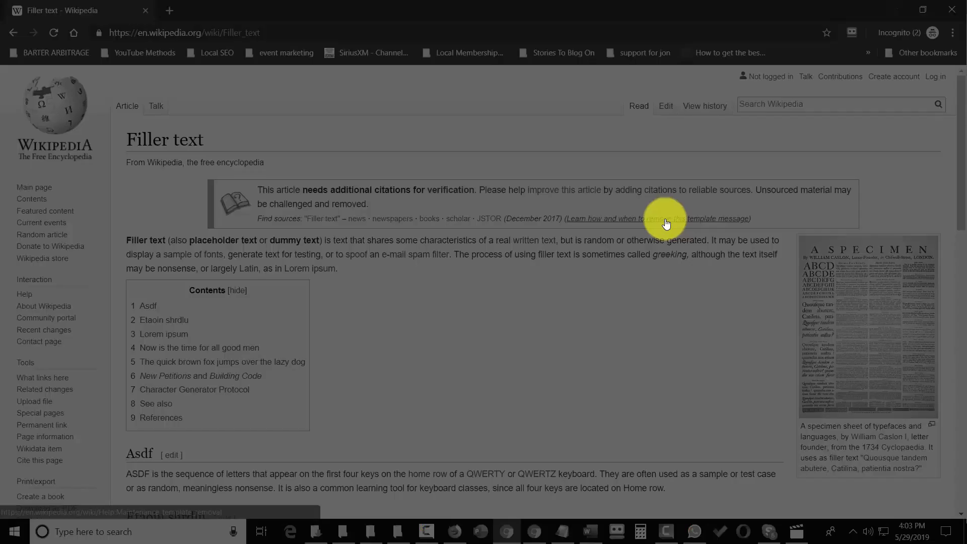
pyautogui.moveTo(659, 222)
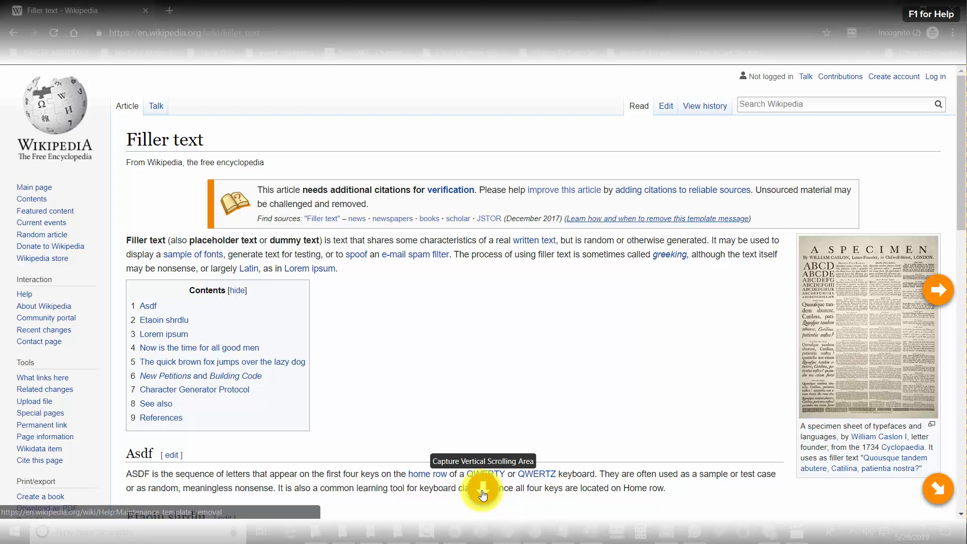
pyautogui.click(482, 492)
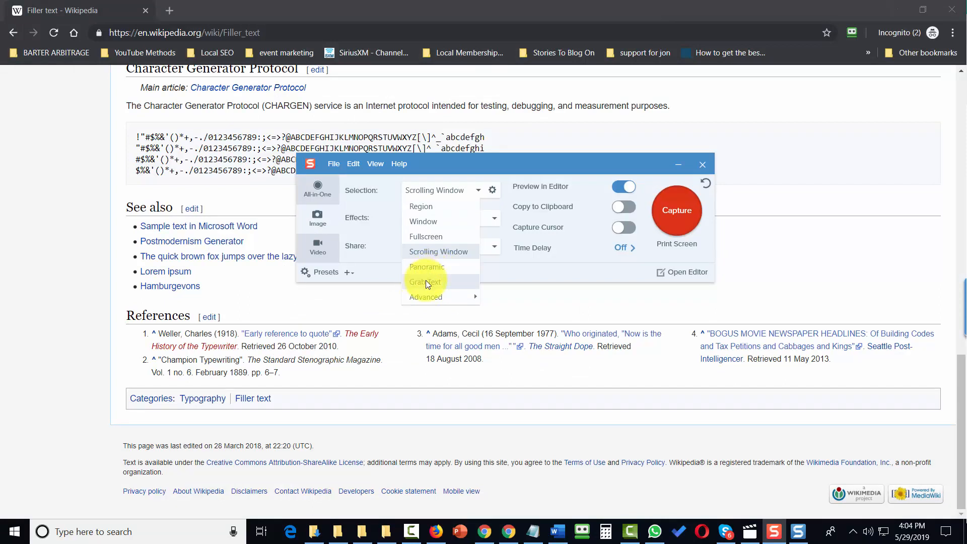
# Step: Use Grab Text on the See also list and select its five extracted lines
pyautogui.click(425, 282)
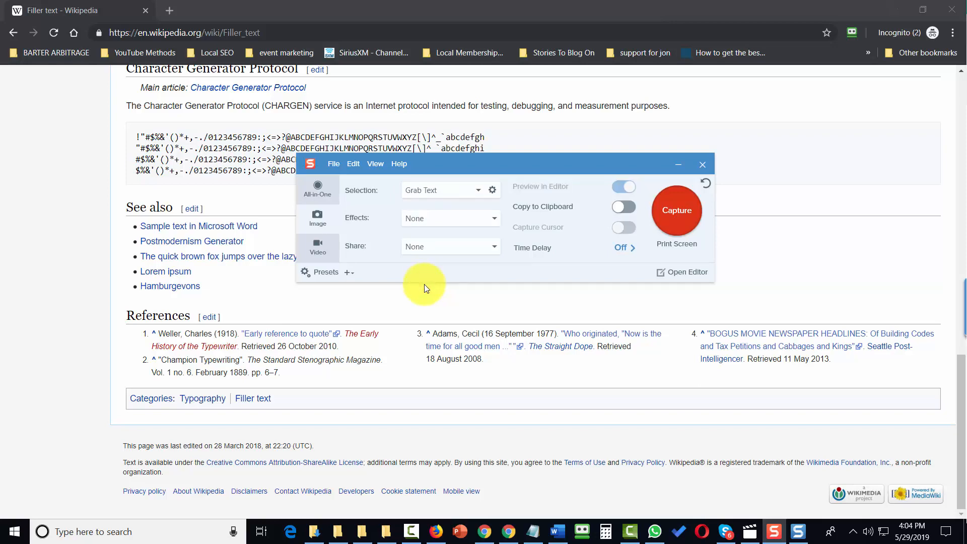
pyautogui.click(675, 214)
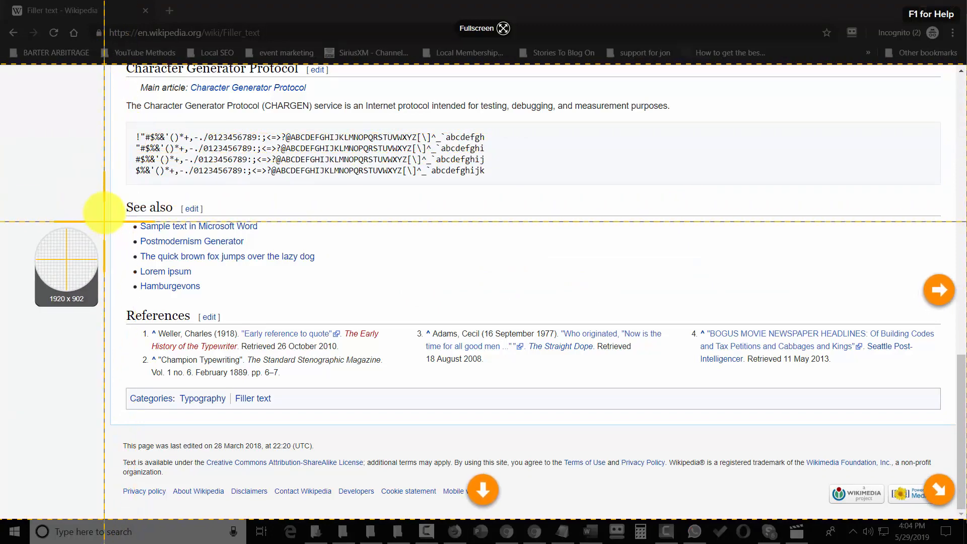
pyautogui.moveTo(116, 191); pyautogui.dragTo(356, 316)
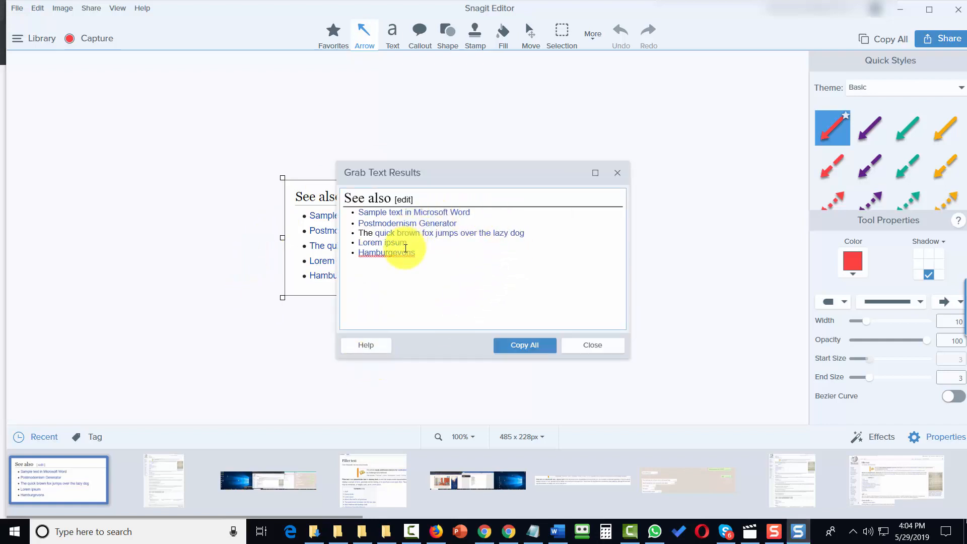
pyautogui.moveTo(442, 255); pyautogui.dragTo(373, 211)
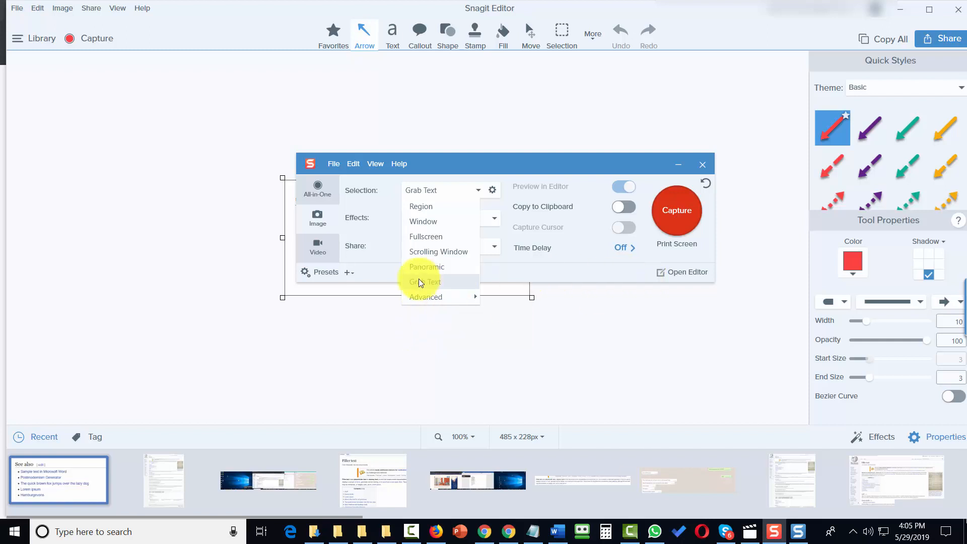
# Step: Mark the See also list and CHARGEN paragraph as areas, combining them into a 772 × 435 image
pyautogui.moveTo(479, 301)
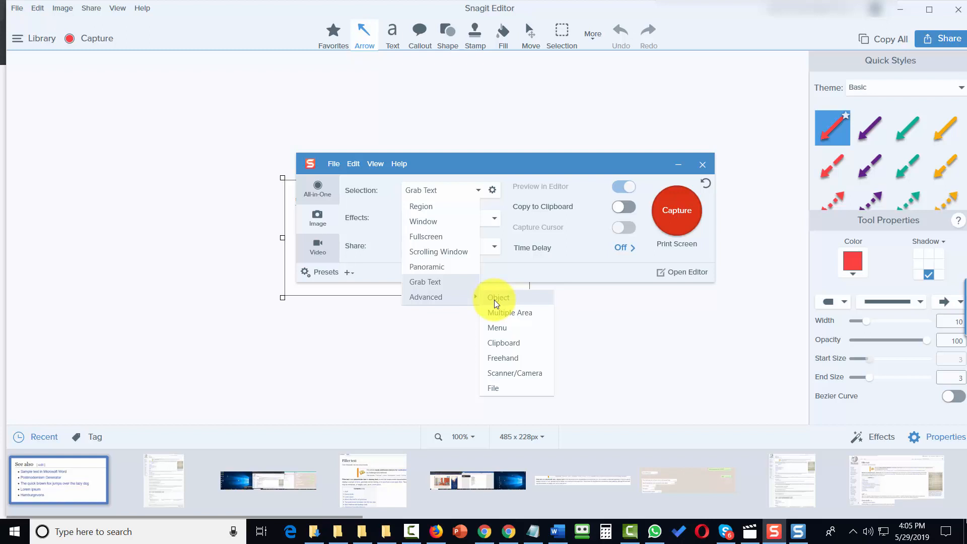
pyautogui.click(507, 313)
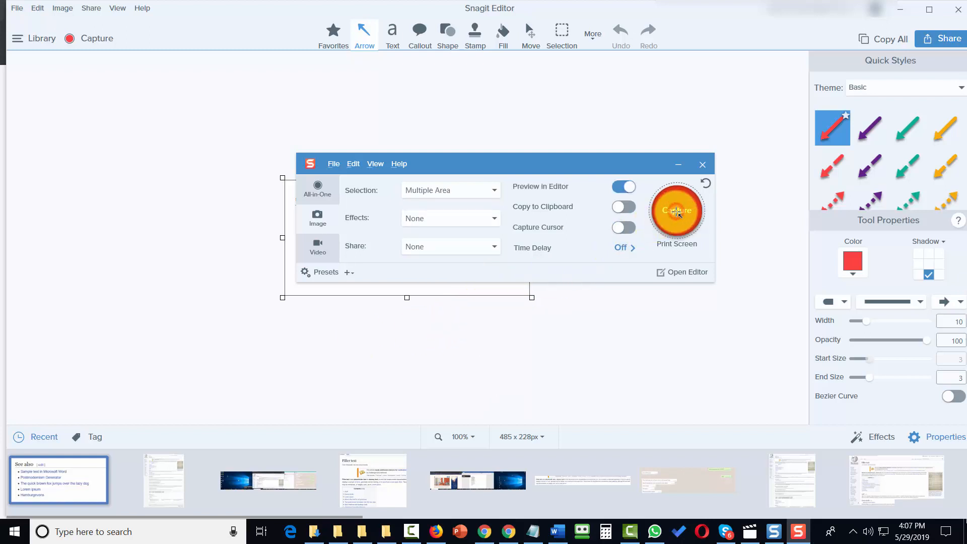
pyautogui.click(676, 212)
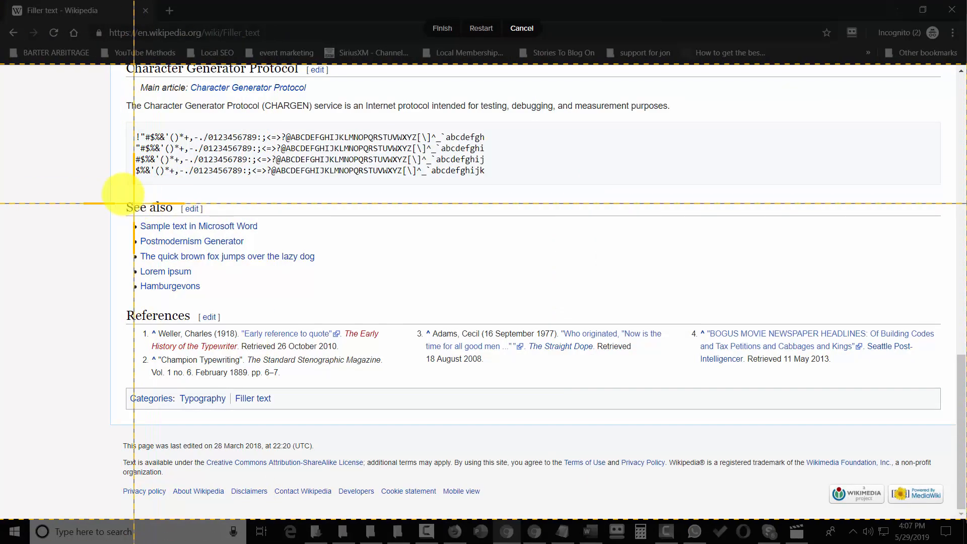
pyautogui.moveTo(122, 194); pyautogui.dragTo(359, 309)
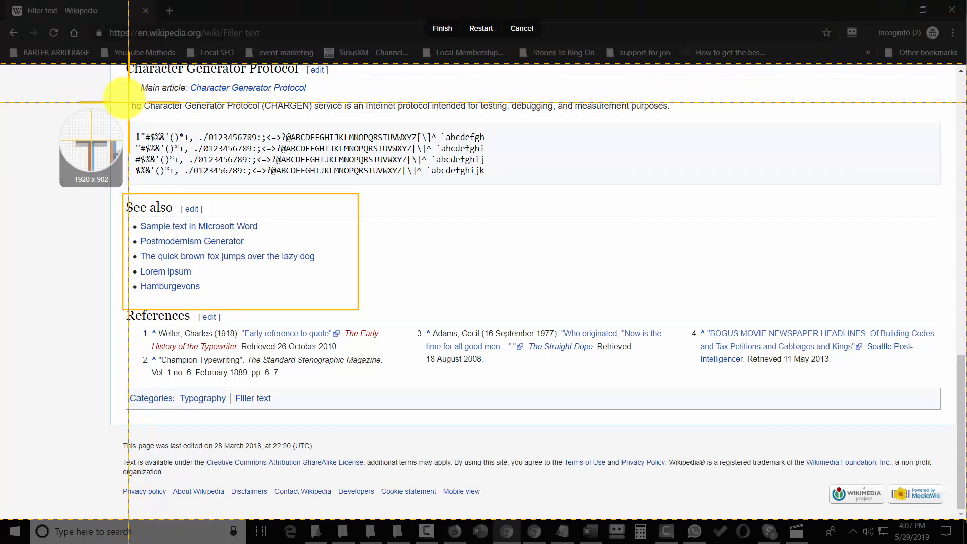
pyautogui.moveTo(114, 91); pyautogui.dragTo(503, 183)
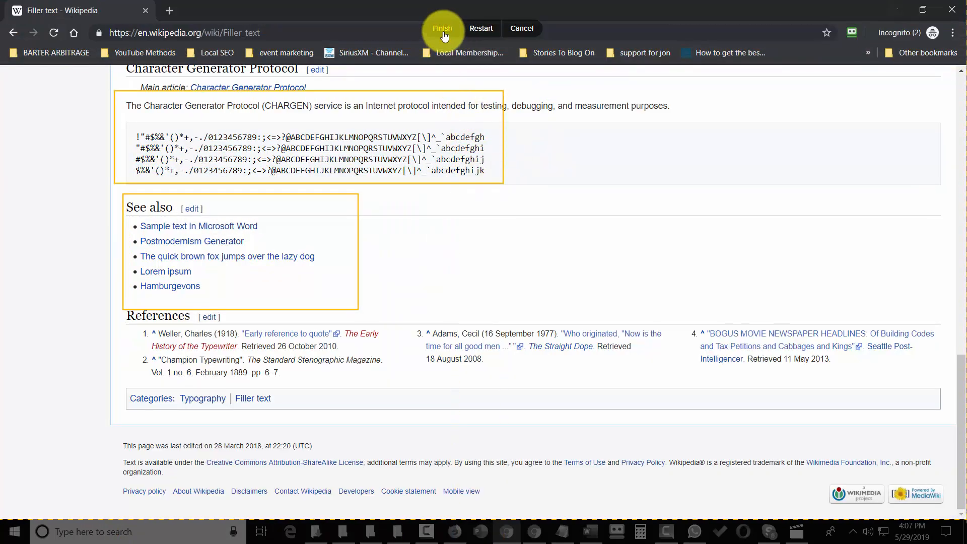
pyautogui.click(442, 27)
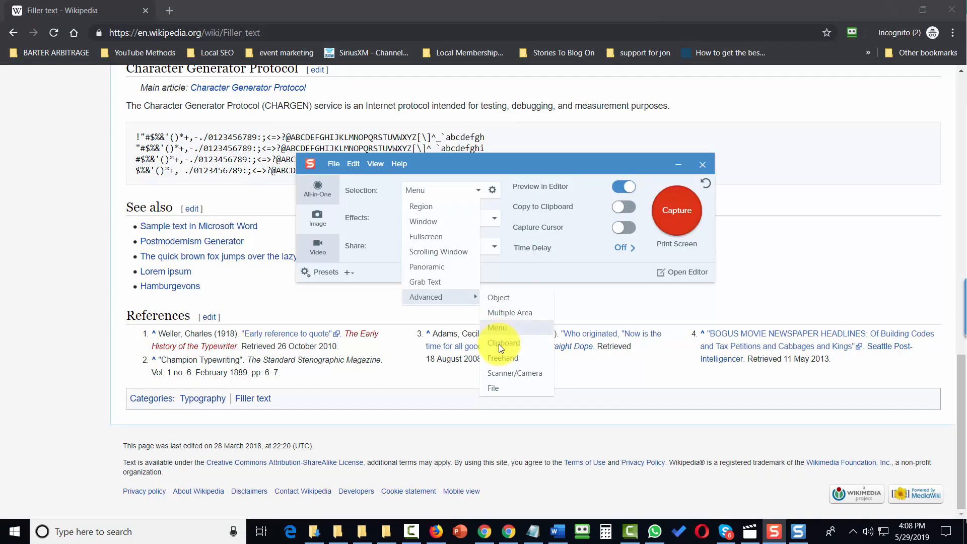
# Step: Capture Screenshot (2).png from file into the editor, then return to the capture window
pyautogui.click(493, 387)
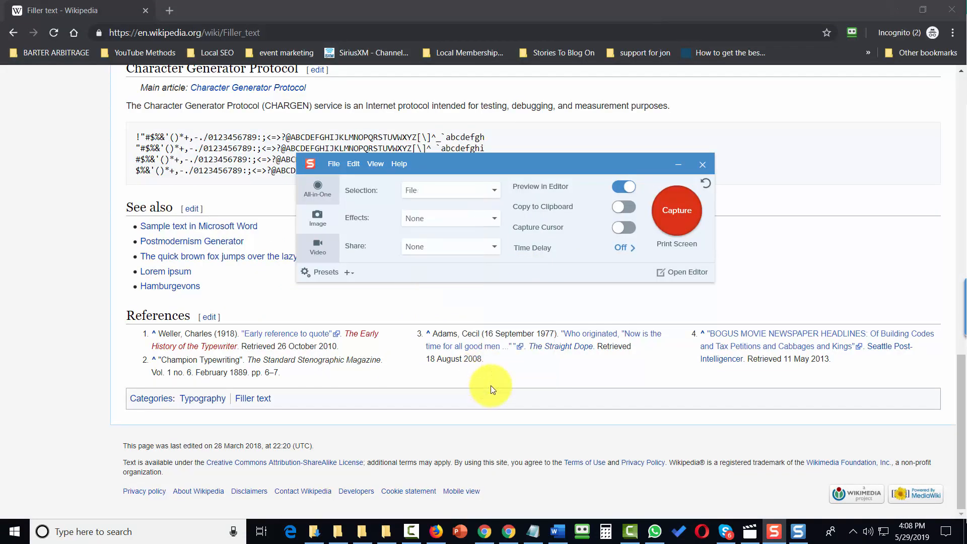
pyautogui.click(673, 217)
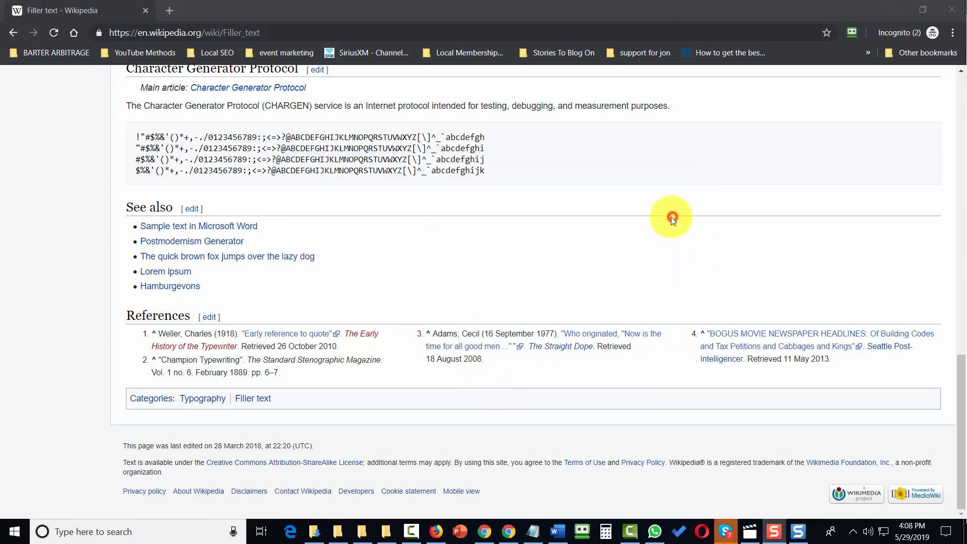
pyautogui.click(670, 217)
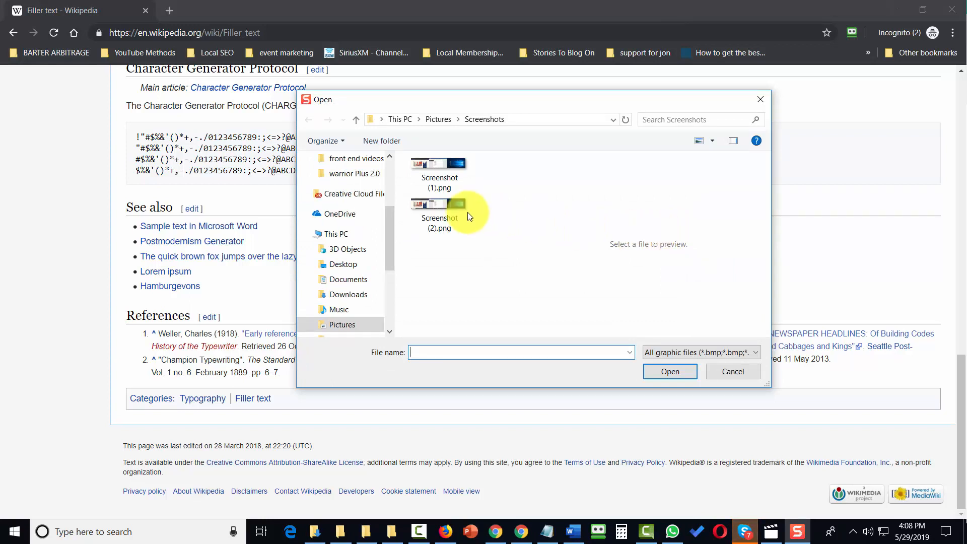
pyautogui.click(431, 204)
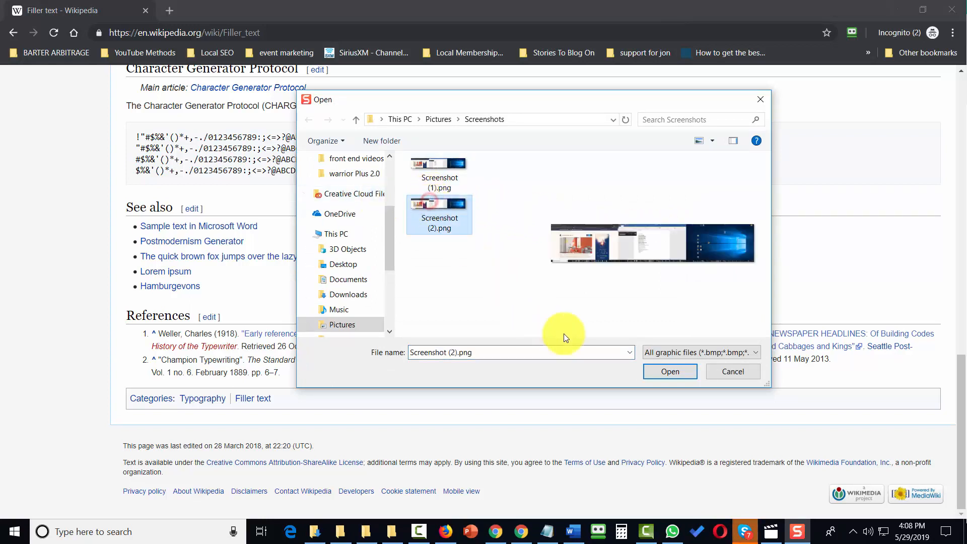
pyautogui.click(675, 348)
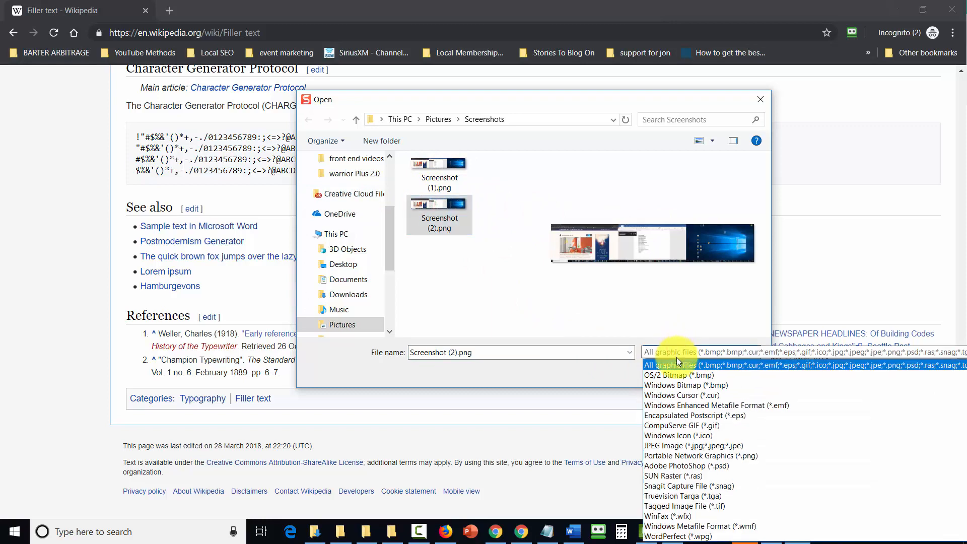
pyautogui.click(676, 364)
pyautogui.click(670, 368)
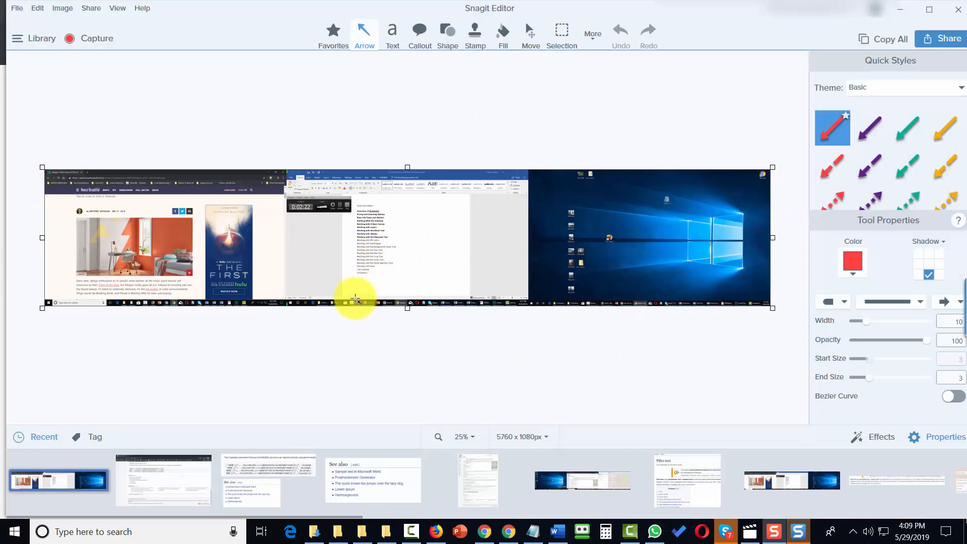
pyautogui.hotkey('alt', 'Tab')
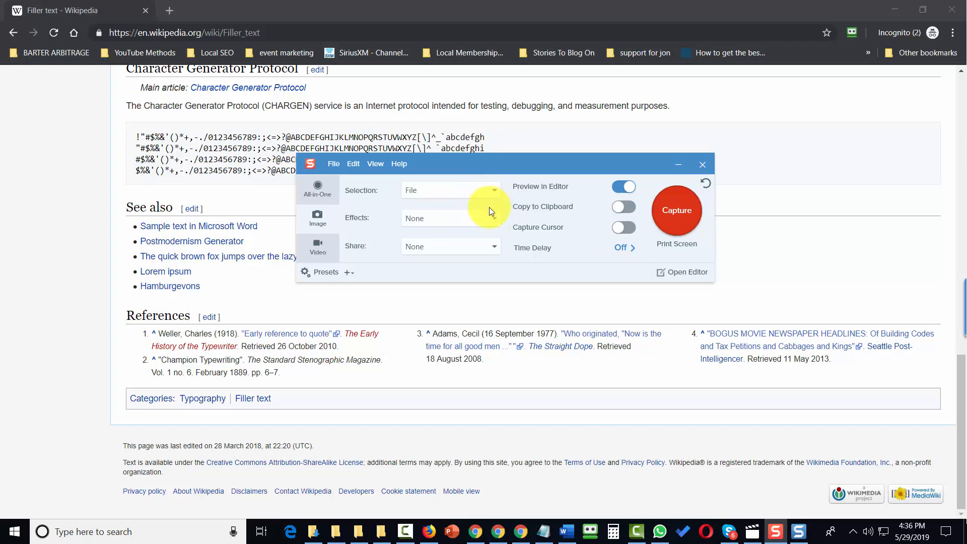
# Step: Apply a black Border effect about 32 px wide to captures
pyautogui.click(492, 220)
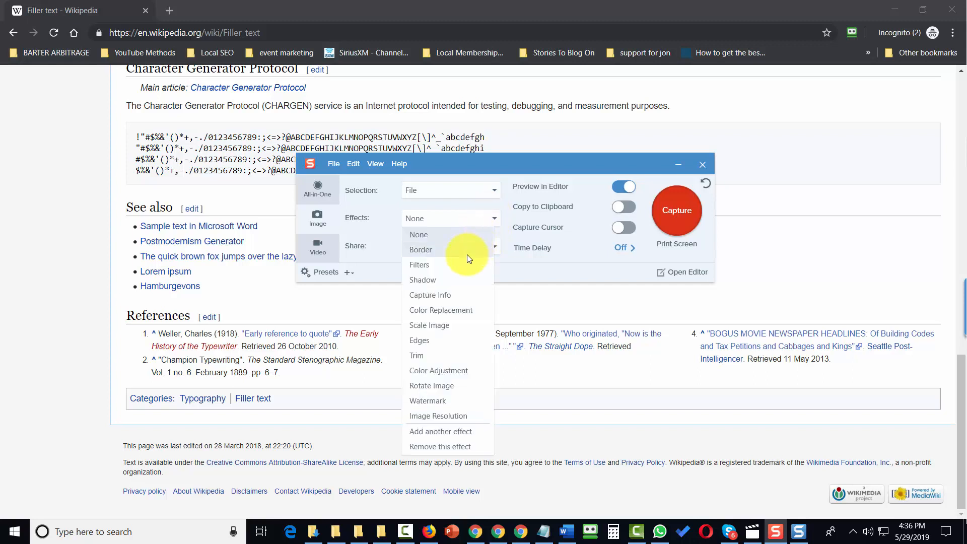
pyautogui.click(428, 250)
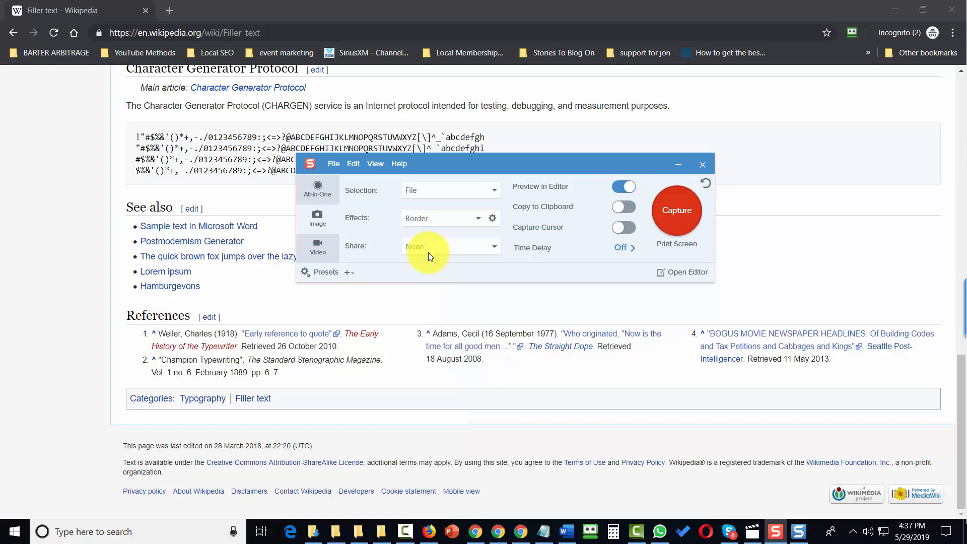
pyautogui.click(491, 219)
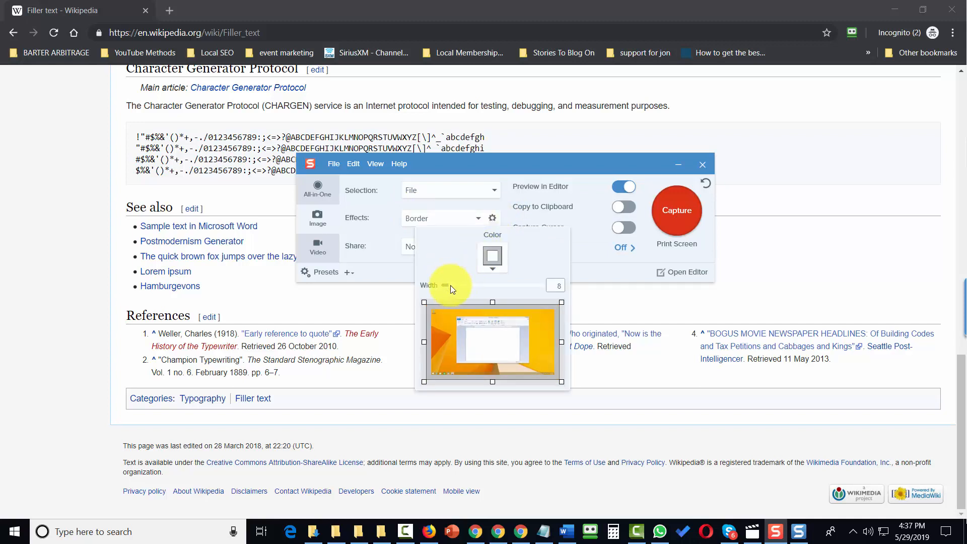
pyautogui.moveTo(452, 284); pyautogui.dragTo(472, 284)
pyautogui.click(491, 268)
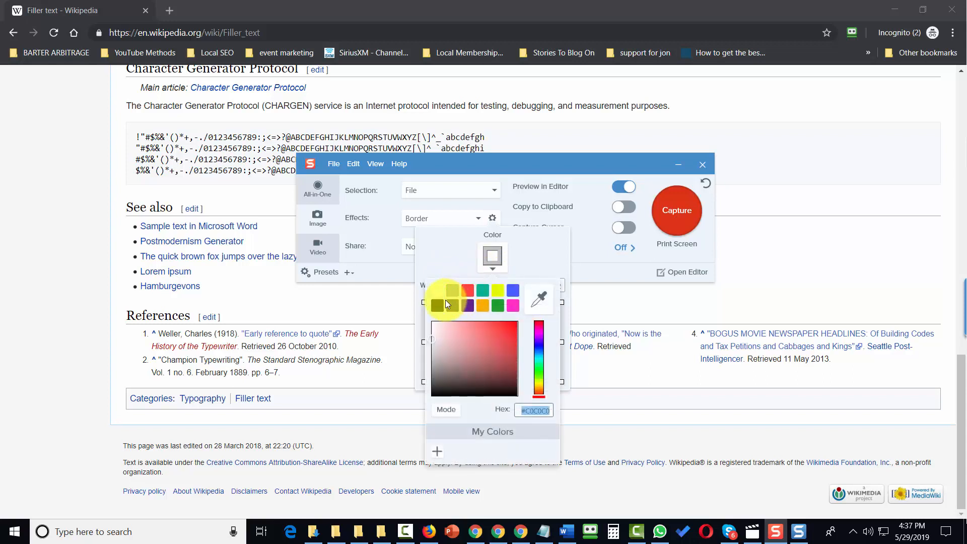
pyautogui.click(442, 304)
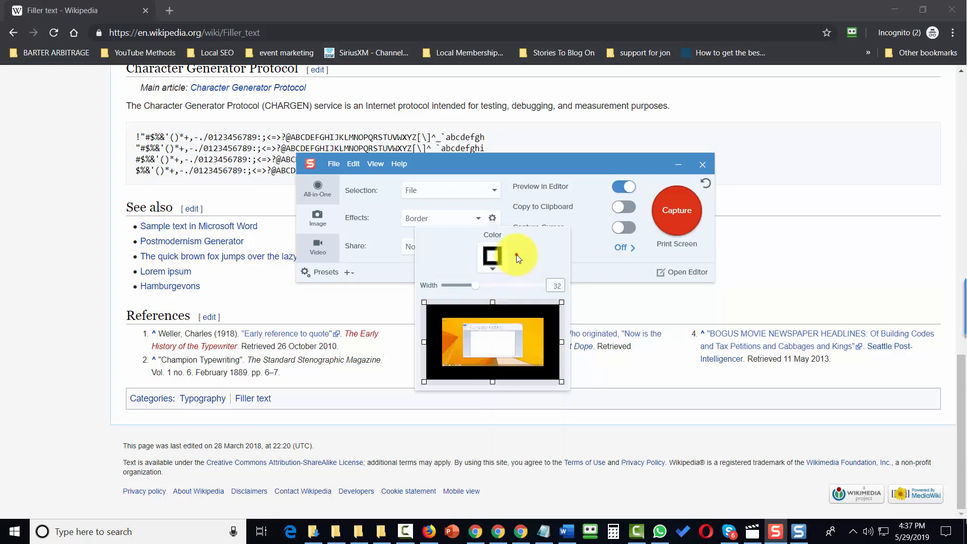
pyautogui.click(587, 256)
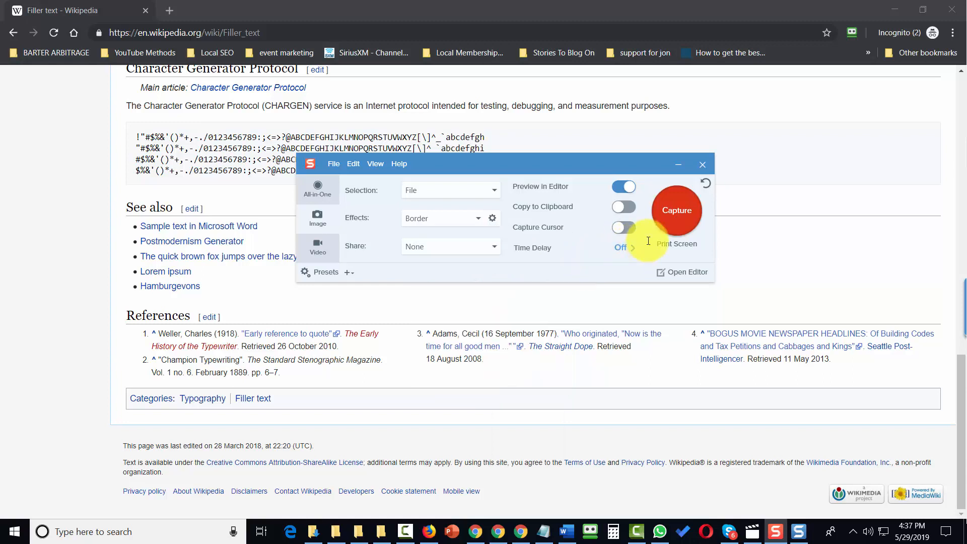
# Step: Capture Screenshot (1).png with the border into the editor
pyautogui.click(676, 219)
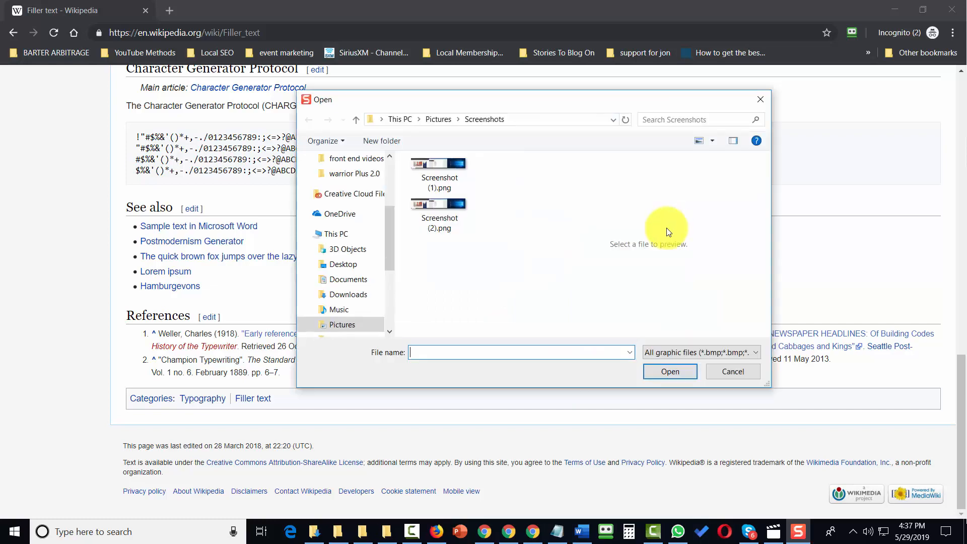
pyautogui.click(430, 175)
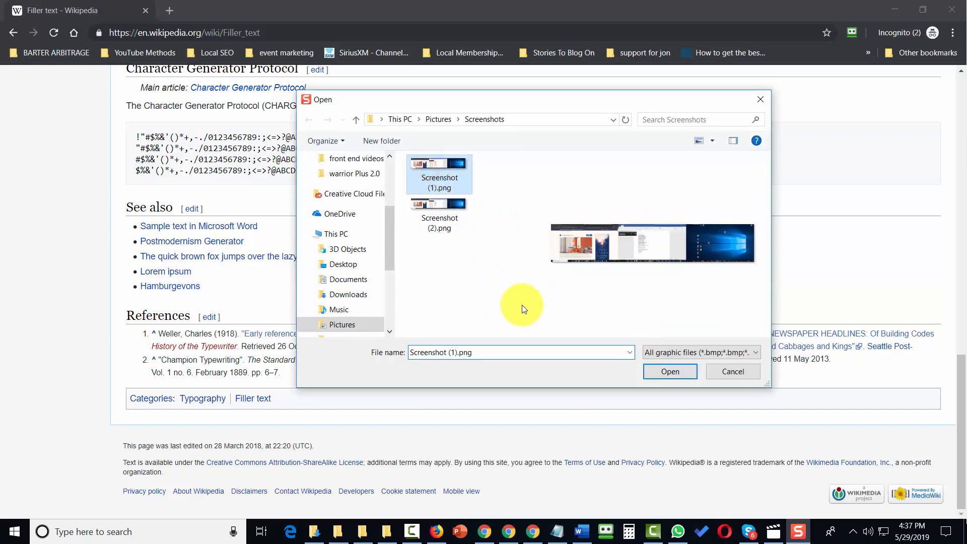
pyautogui.click(657, 372)
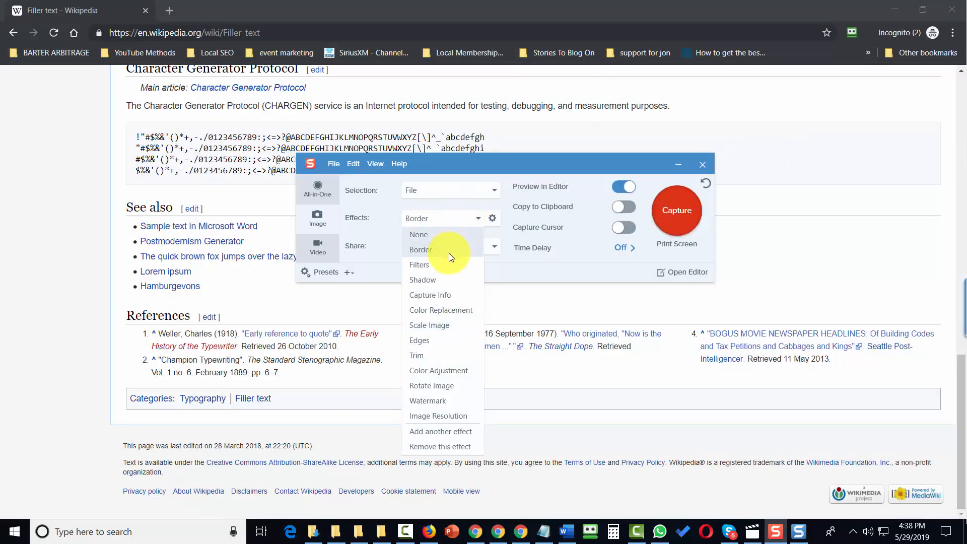
# Step: Set the capture effect to the Invert Colors filter
pyautogui.click(440, 265)
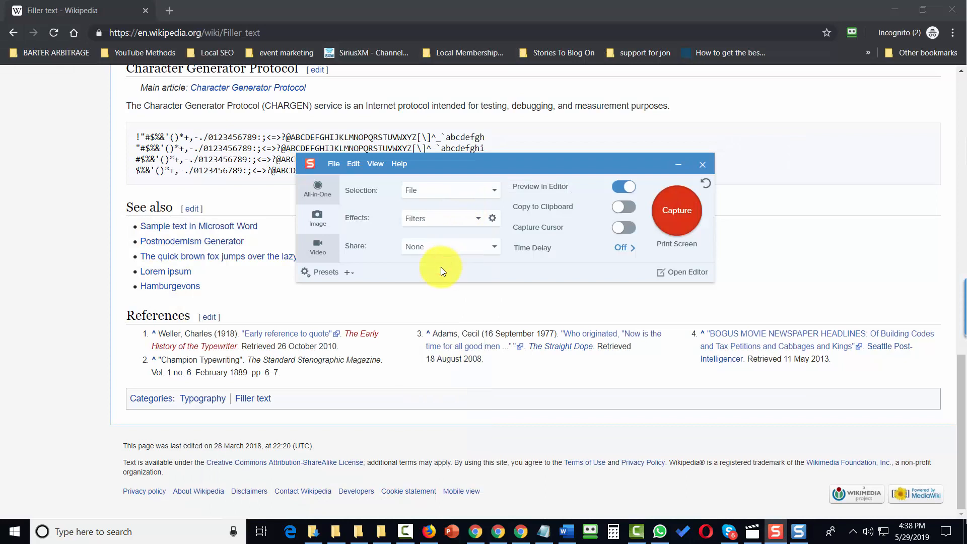
pyautogui.click(491, 218)
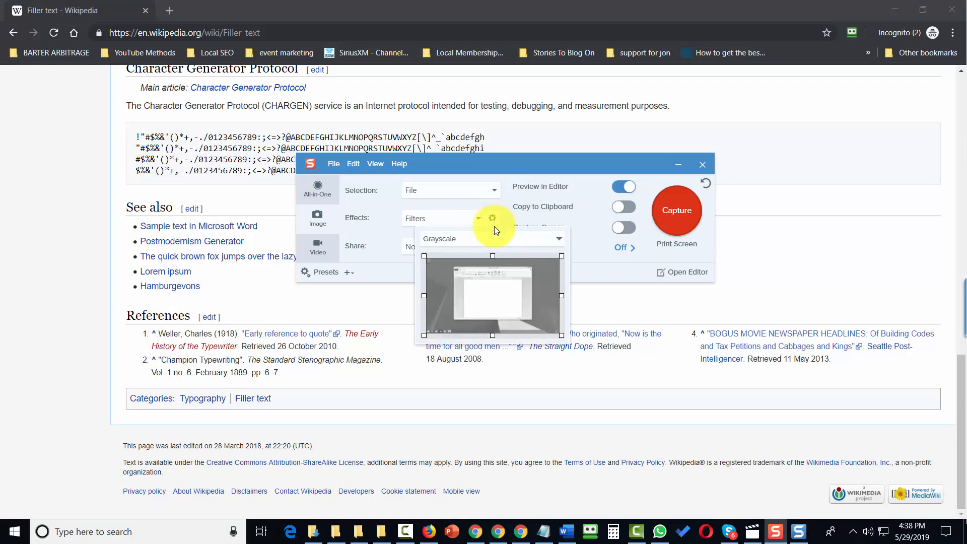
pyautogui.click(512, 243)
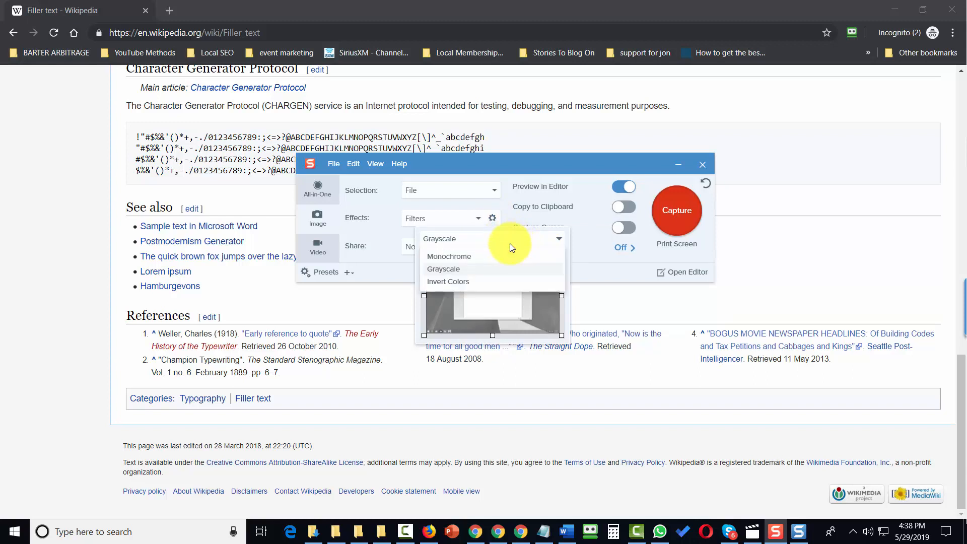
pyautogui.click(458, 282)
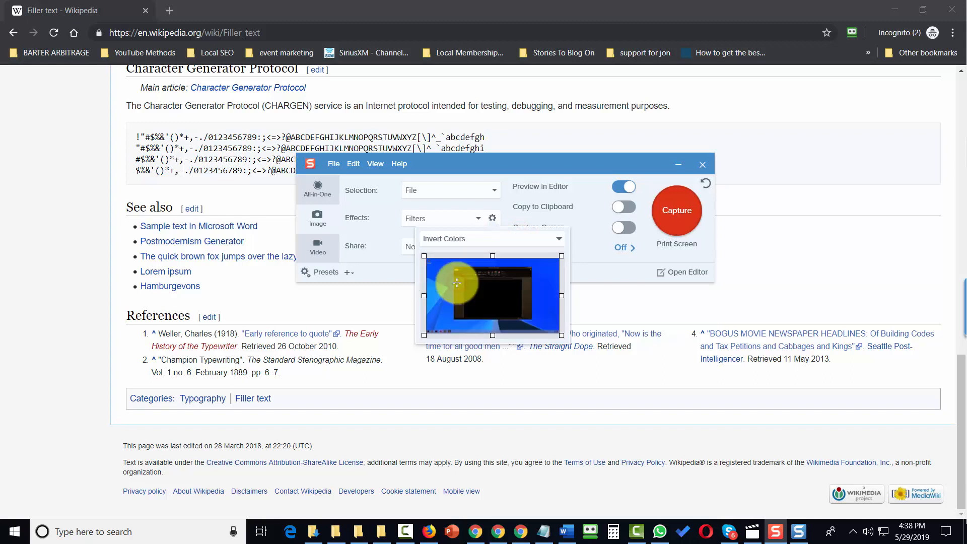
# Step: Capture Screenshot (1).png inverted and compare it with the bordered capture in Recent
pyautogui.click(679, 216)
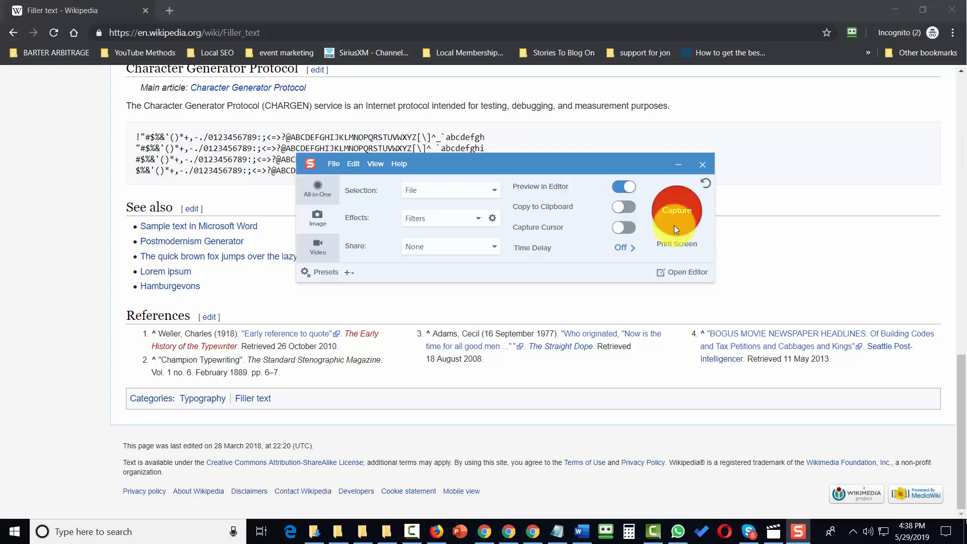
pyautogui.click(440, 169)
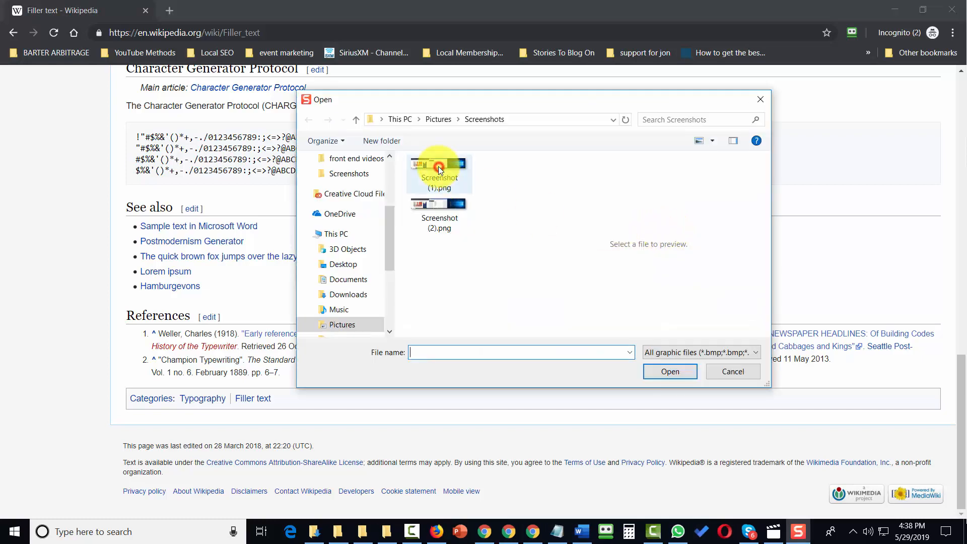
pyautogui.click(664, 376)
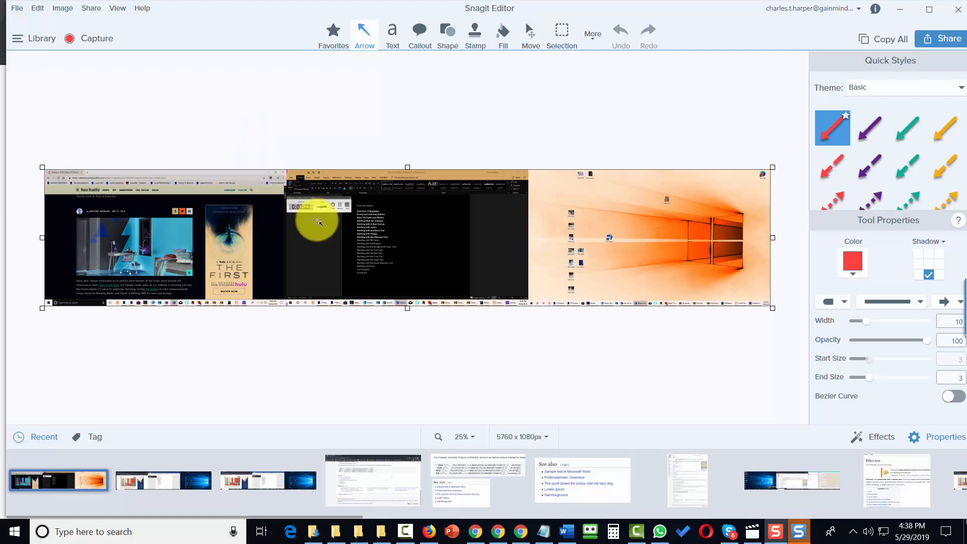
pyautogui.click(136, 477)
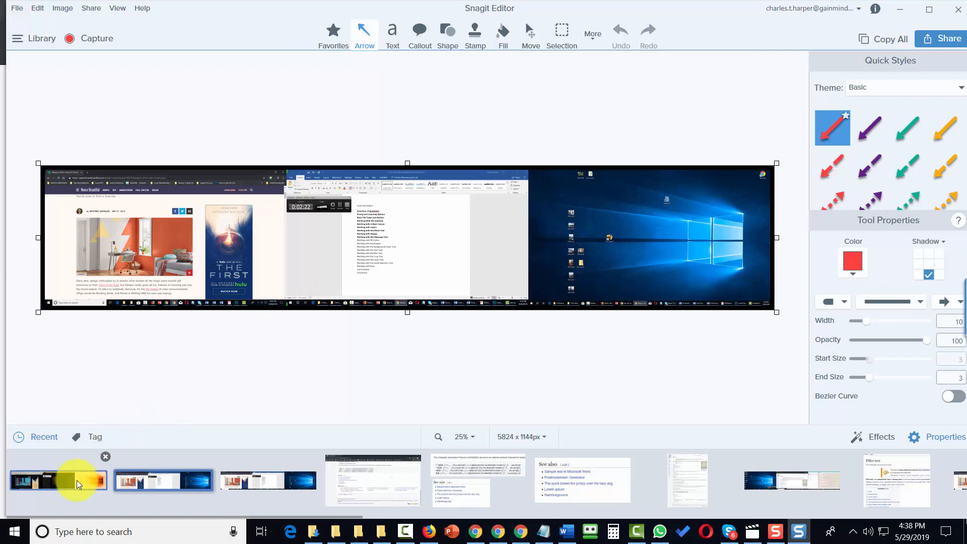
pyautogui.click(59, 483)
pyautogui.moveTo(262, 321); pyautogui.dragTo(479, 249)
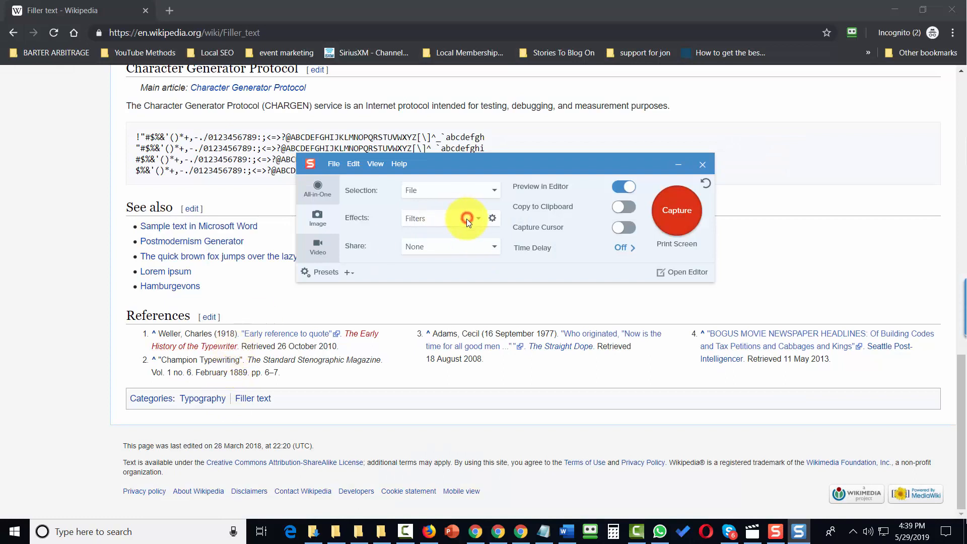
# Step: Capture Screenshot (1).png with the Shadow effect applied
pyautogui.click(466, 219)
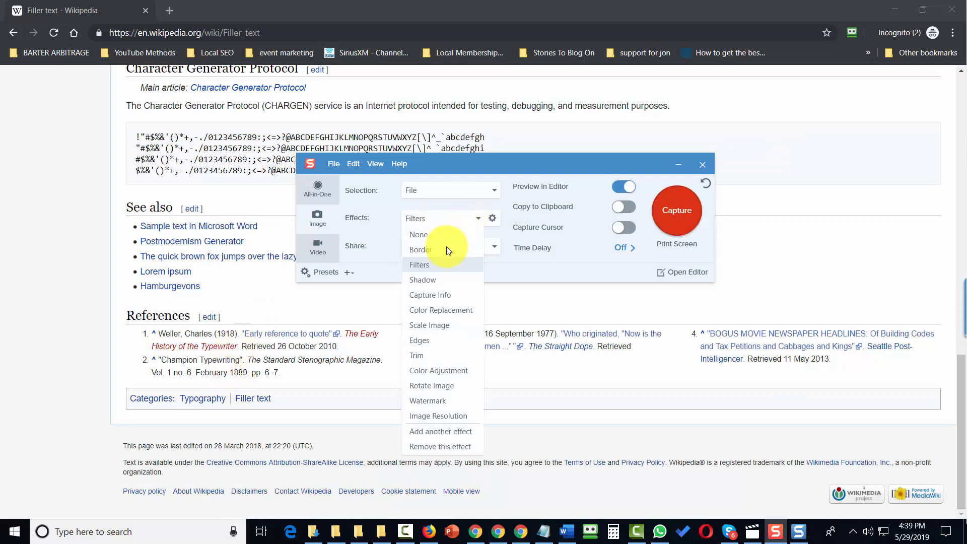
pyautogui.click(423, 282)
pyautogui.click(667, 217)
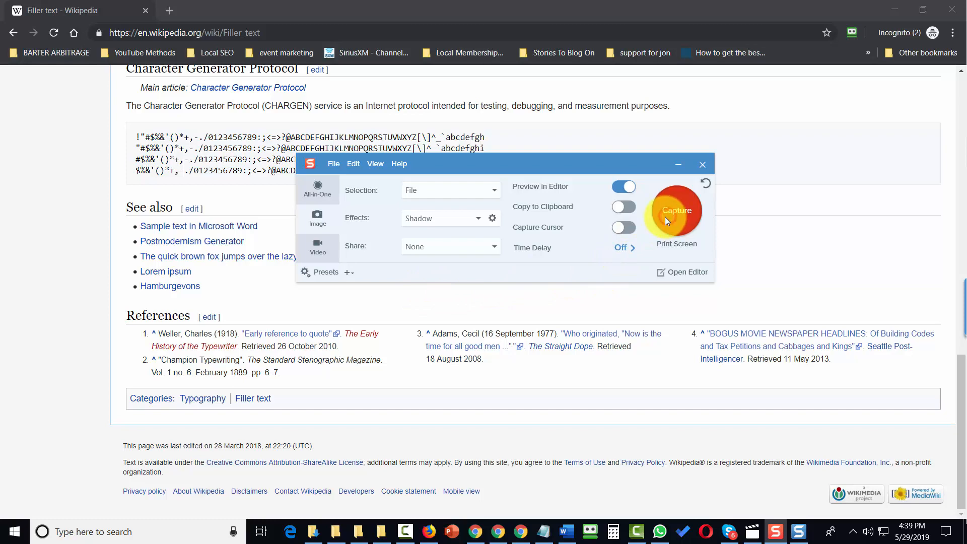
pyautogui.click(434, 171)
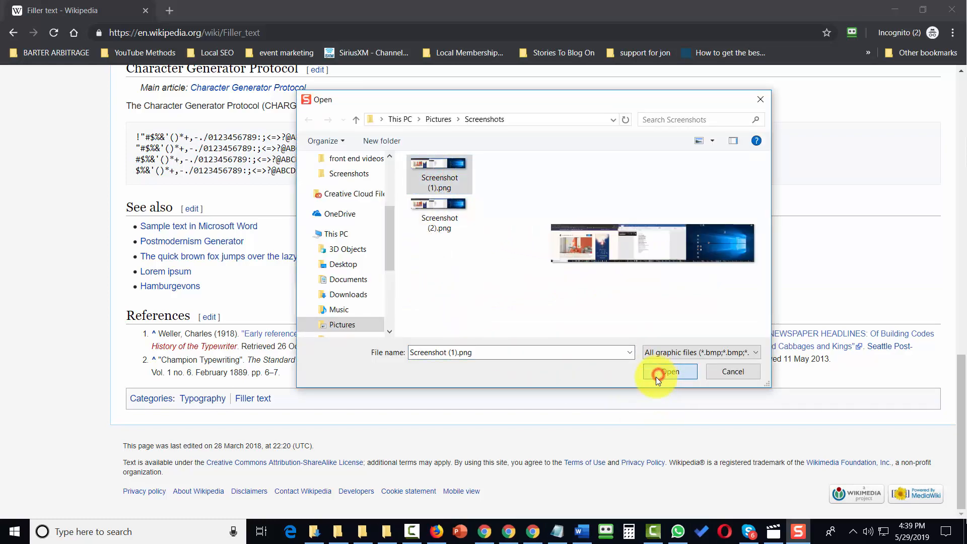
pyautogui.click(657, 376)
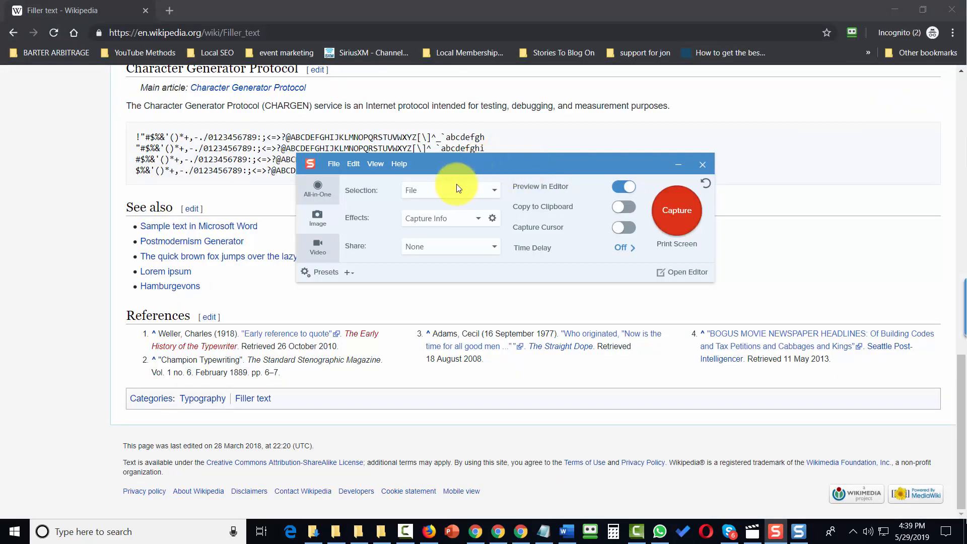
# Step: Change the Capture Info effect's font to Showcard Gothic
pyautogui.click(493, 219)
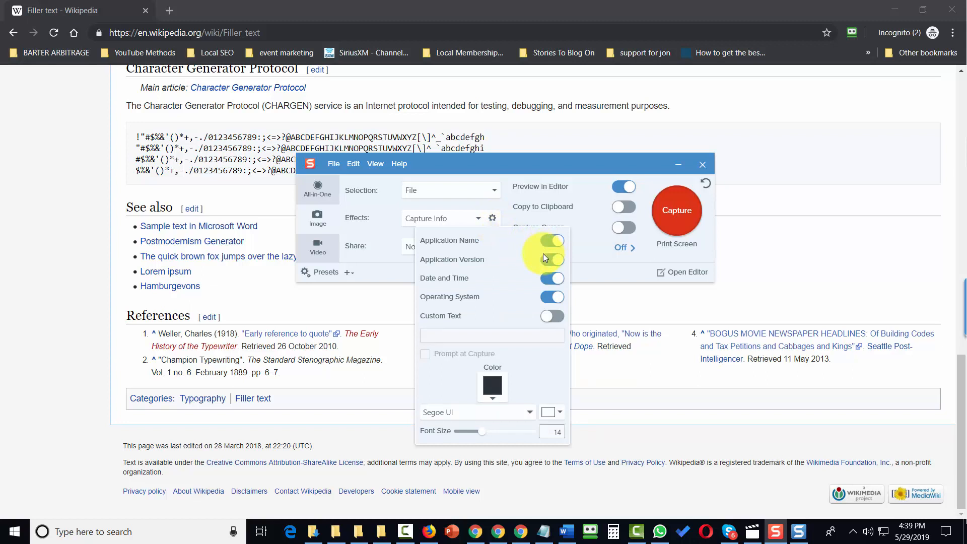
pyautogui.click(526, 413)
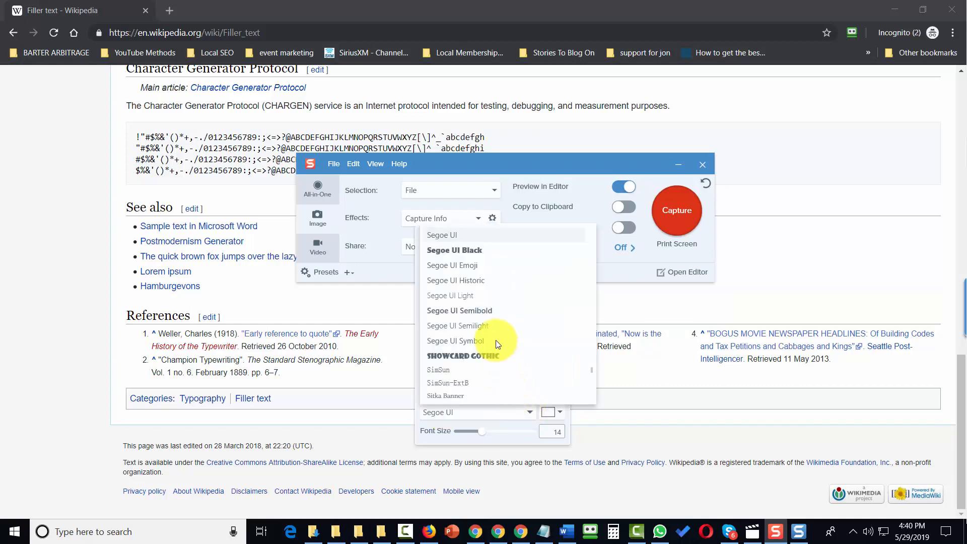
pyautogui.click(493, 310)
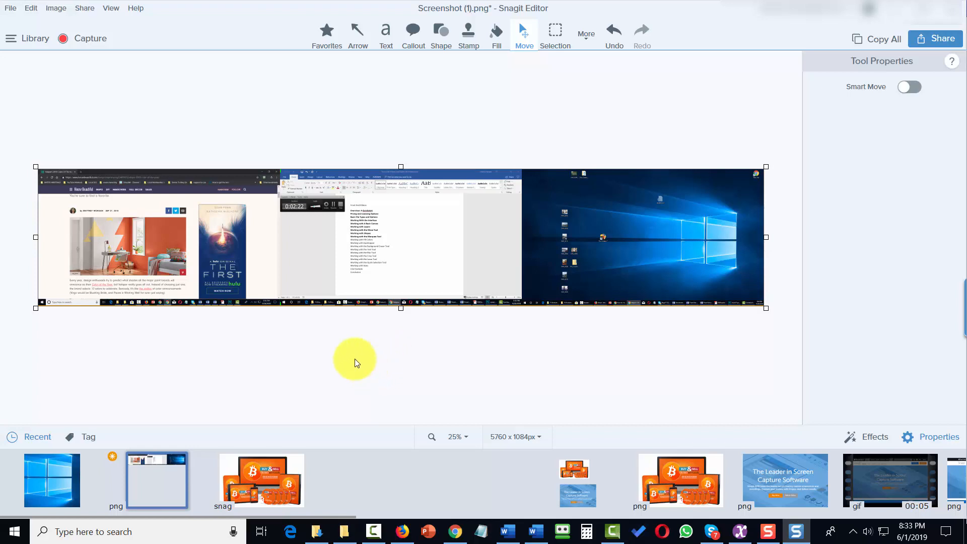
# Step: Open the library and browse Images, Videos, Animated GIFs, Recent captures, then the 2011 and 2018 folders
pyautogui.click(29, 39)
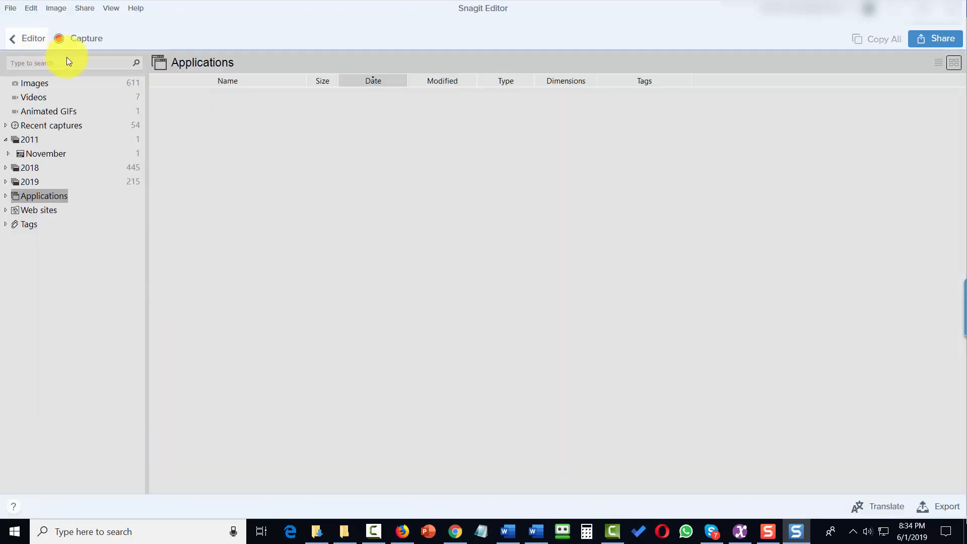
pyautogui.click(44, 87)
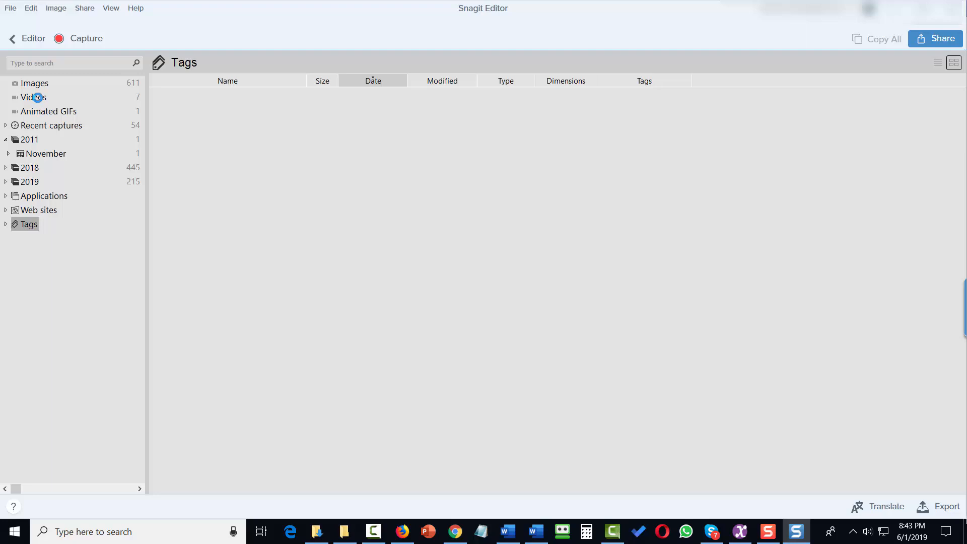
pyautogui.click(34, 96)
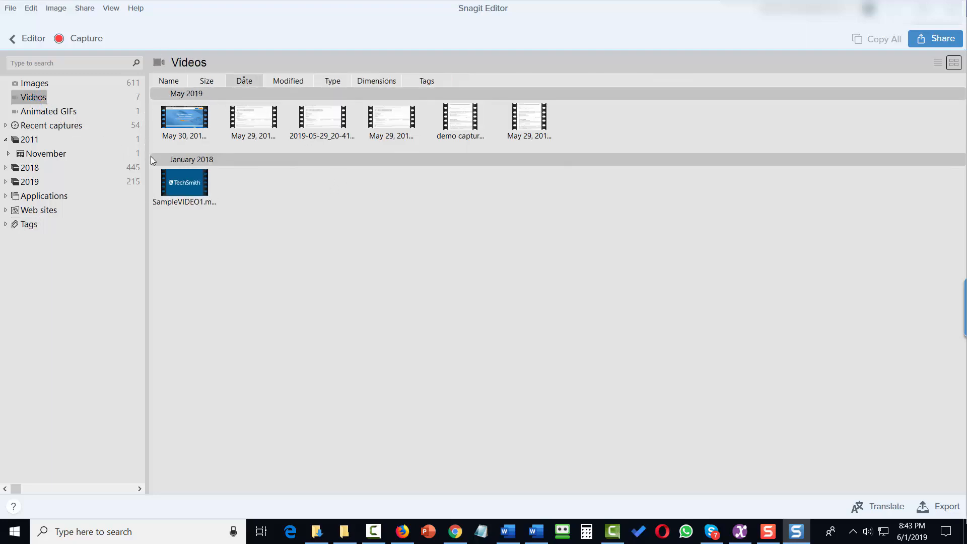
pyautogui.click(55, 112)
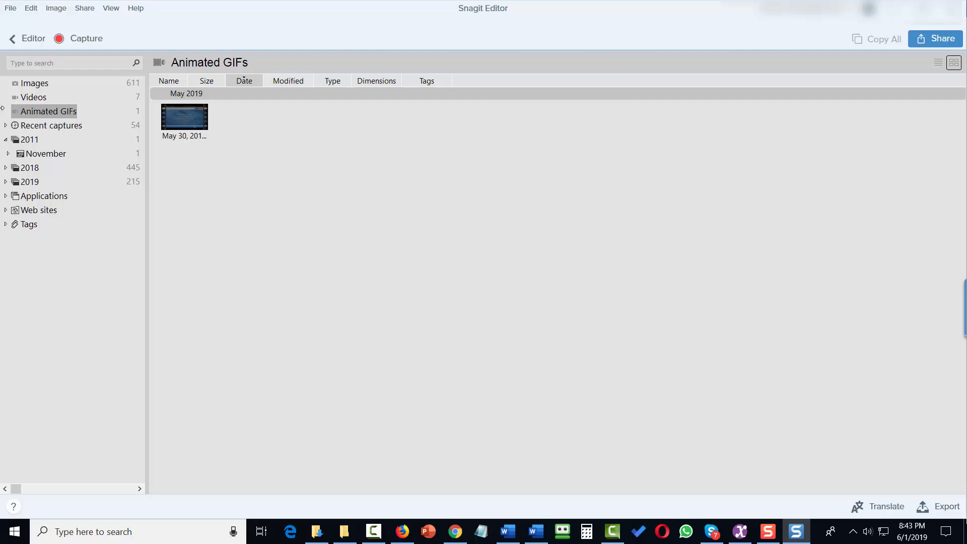
pyautogui.click(44, 125)
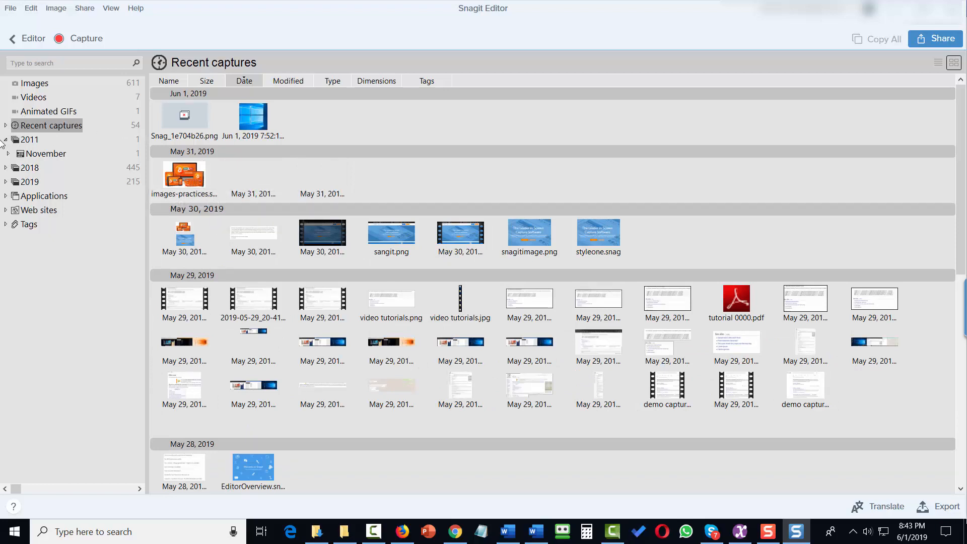
pyautogui.click(29, 142)
pyautogui.click(30, 169)
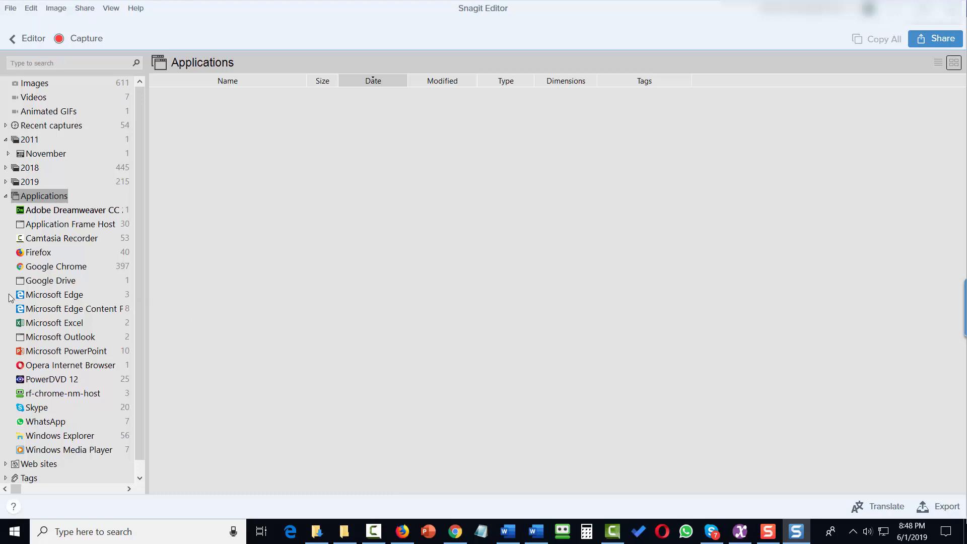
# Step: View captures from Microsoft PowerPoint and affiliates.walmart.com, then go back to editing Screenshot (1).png
pyautogui.click(59, 352)
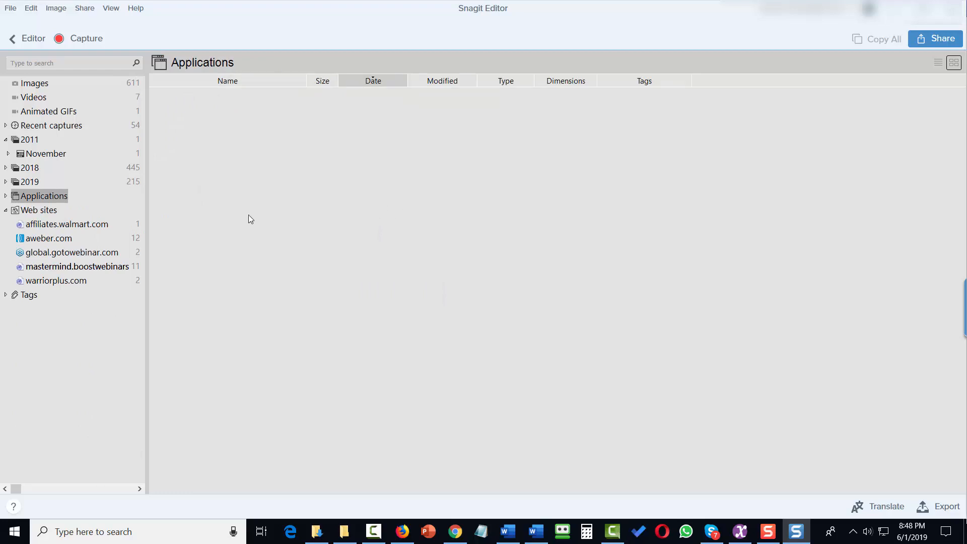
pyautogui.click(52, 224)
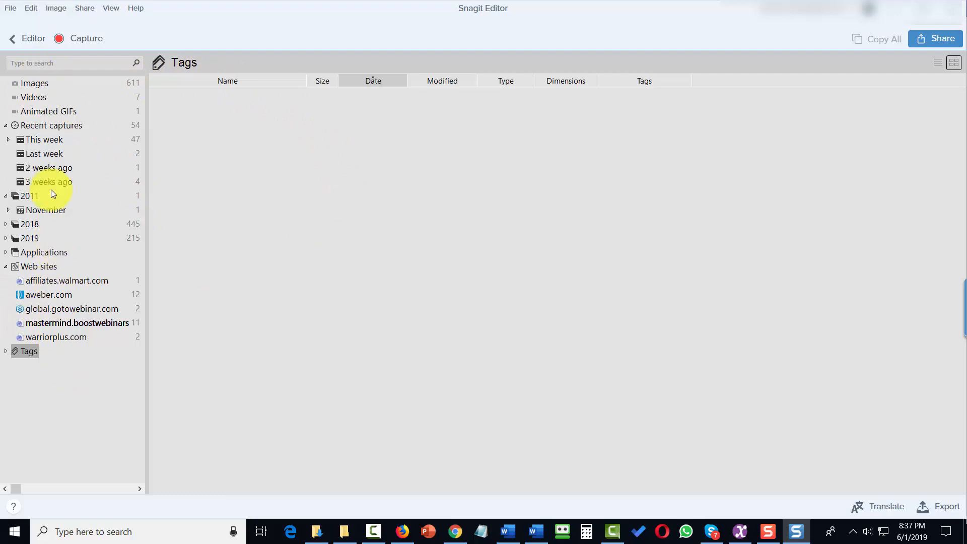
pyautogui.click(35, 41)
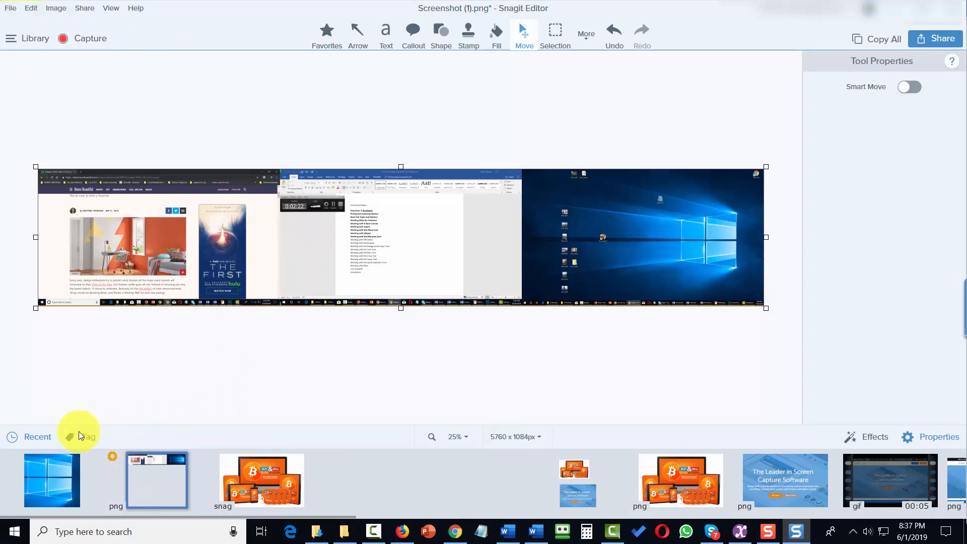
# Step: Tag Screenshot (1).png with a new 'entirescreen' tag and view that tag in the library
pyautogui.click(89, 440)
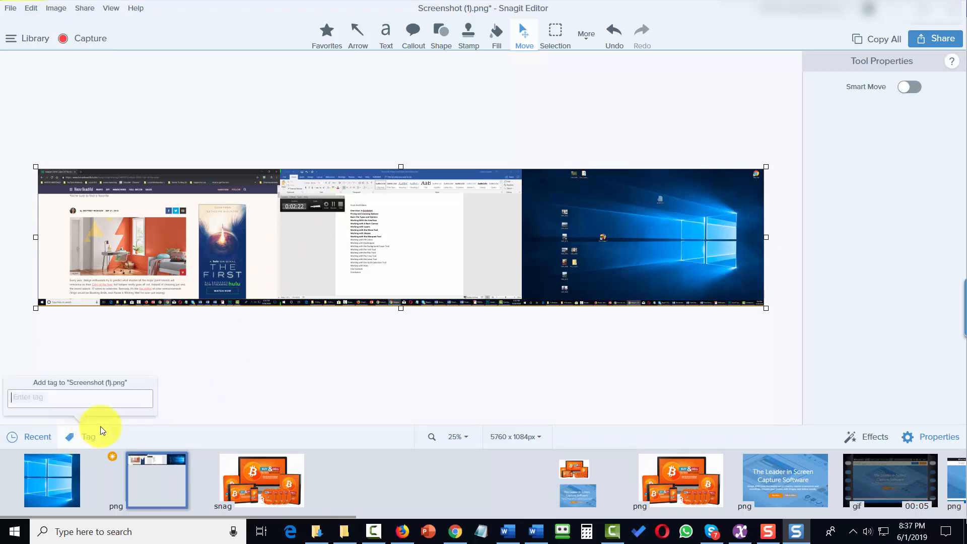
pyautogui.write('entirescreen')
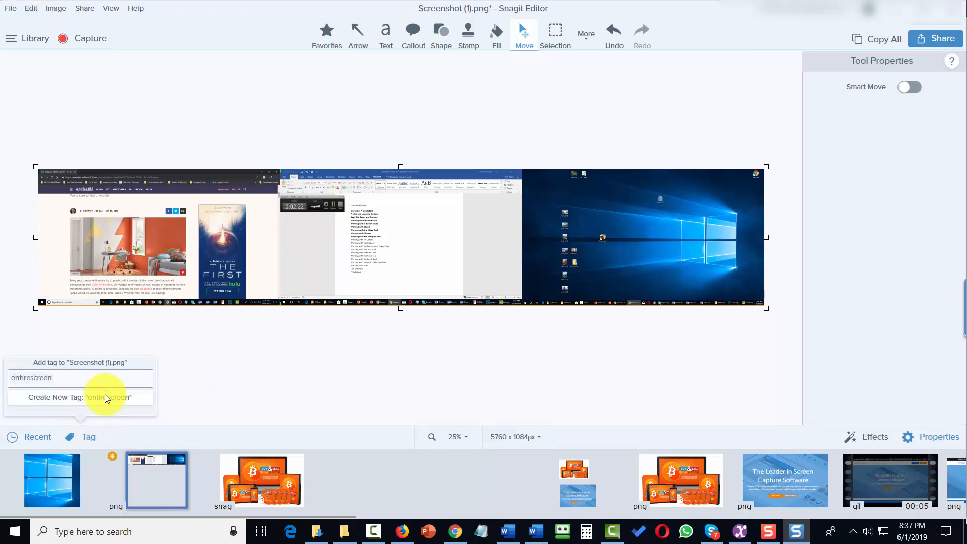
pyautogui.click(111, 396)
pyautogui.click(171, 367)
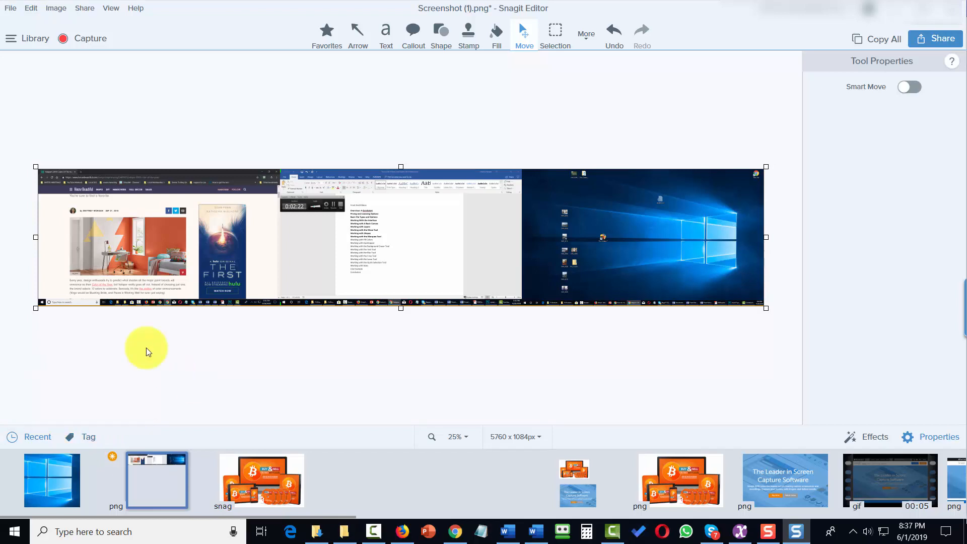
pyautogui.click(46, 44)
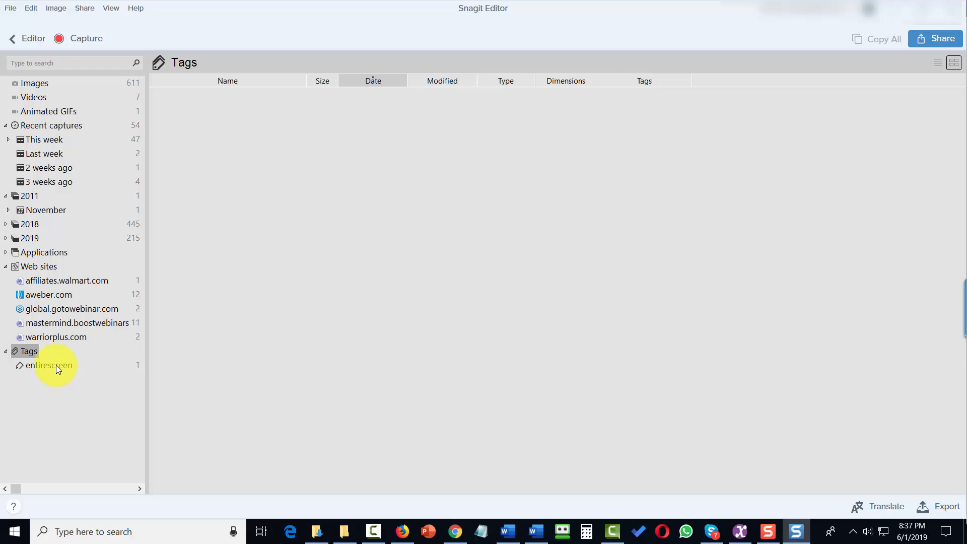
pyautogui.click(56, 365)
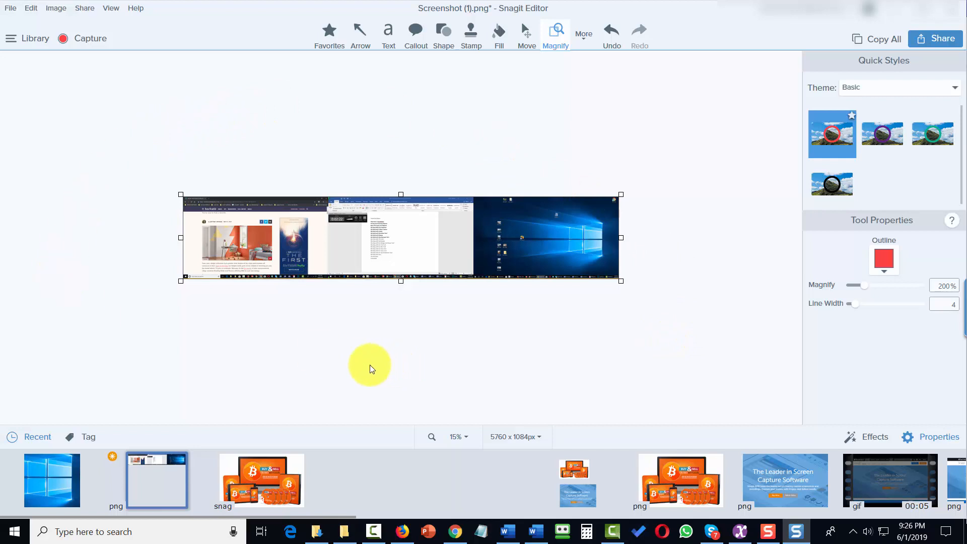
# Step: Try Black and Dark Gray canvas backgrounds, settling on Gray
pyautogui.click(112, 9)
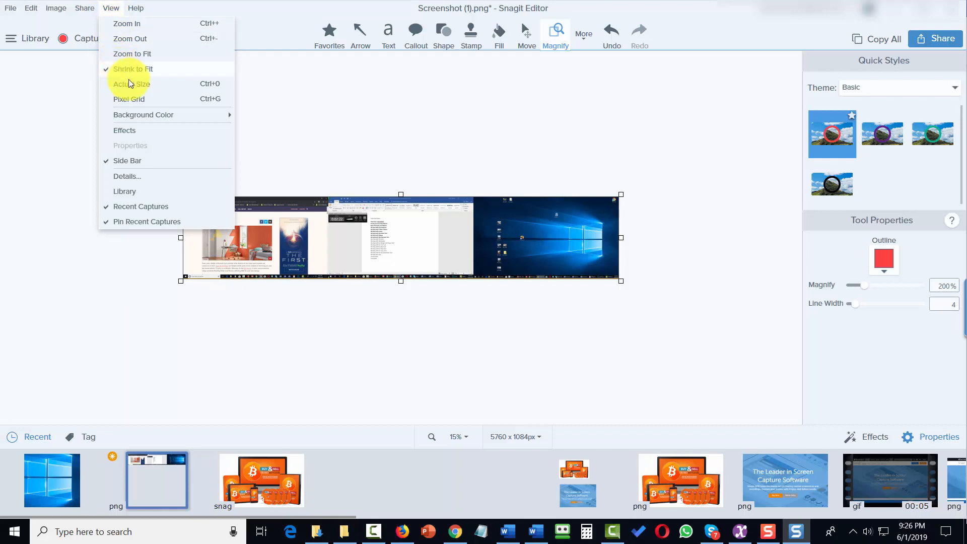
pyautogui.moveTo(145, 119)
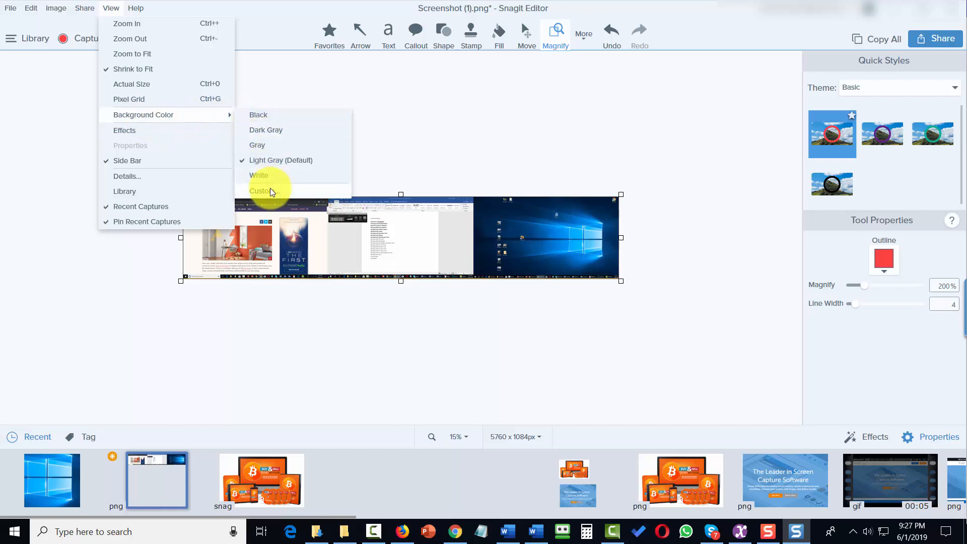
pyautogui.click(258, 115)
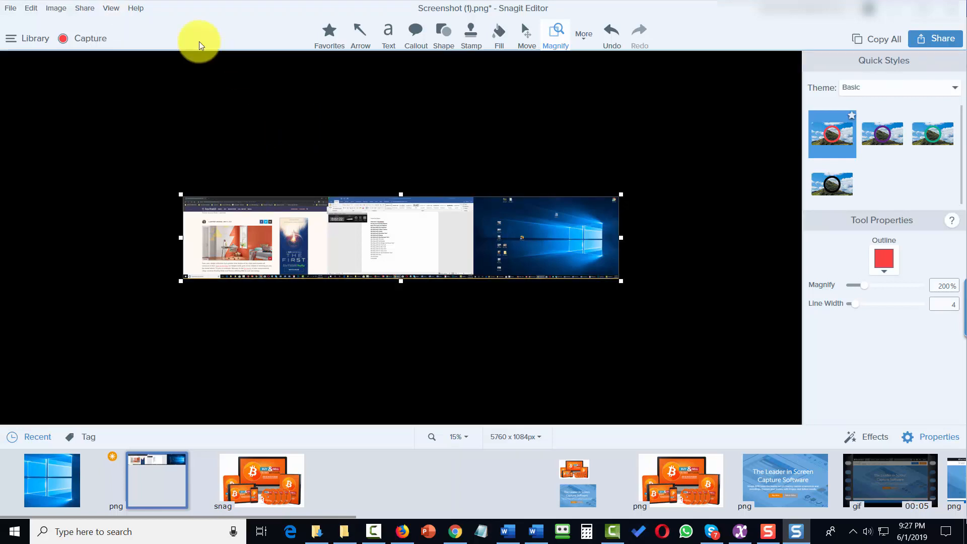
pyautogui.click(116, 10)
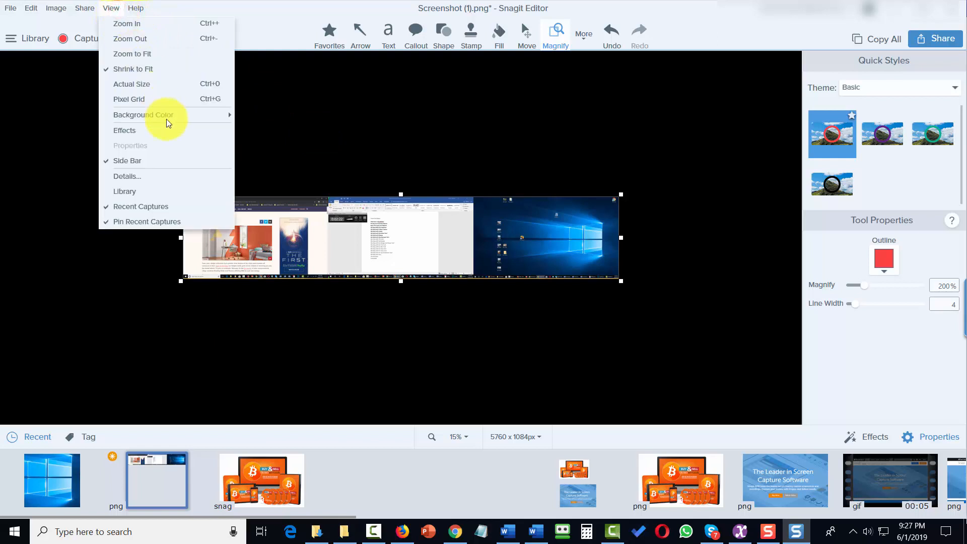
pyautogui.moveTo(180, 117)
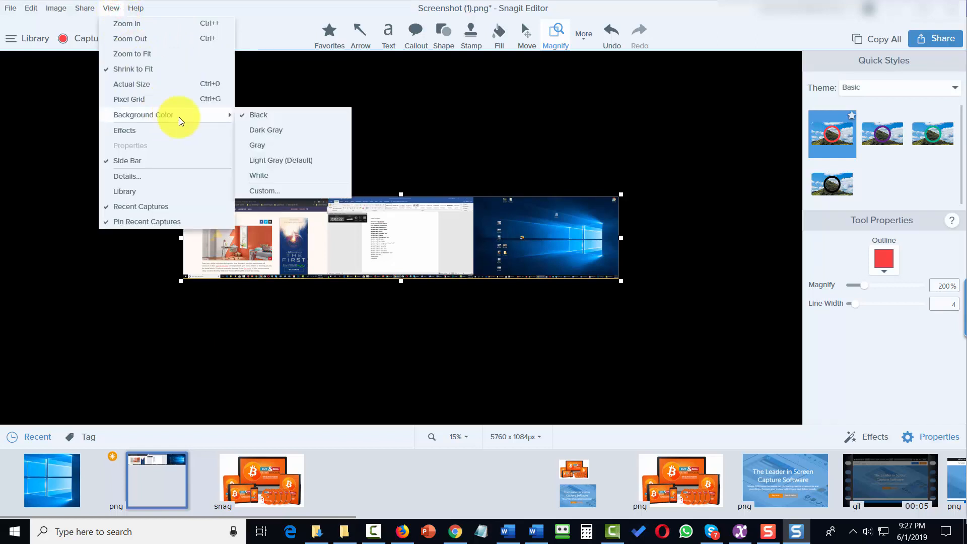
pyautogui.click(276, 132)
pyautogui.click(110, 8)
pyautogui.moveTo(180, 117)
pyautogui.click(247, 146)
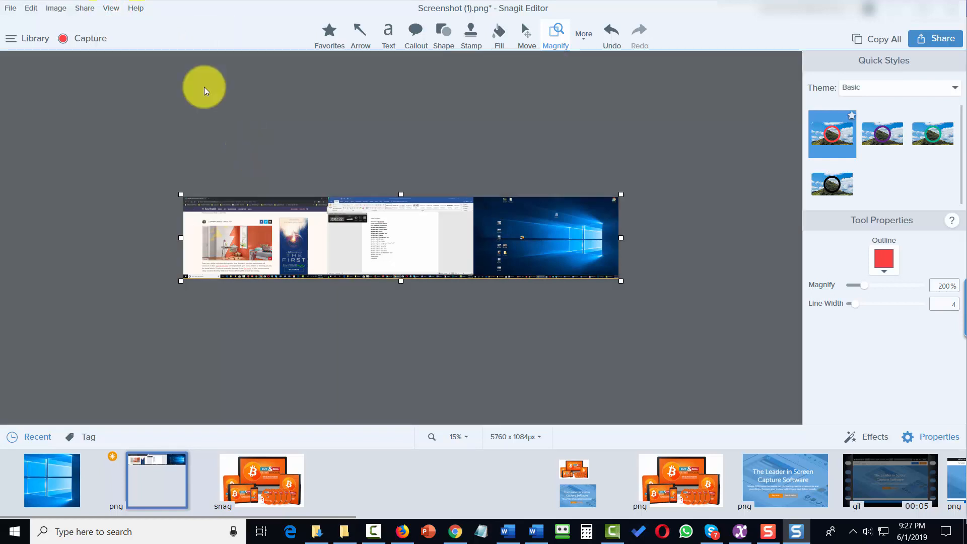
# Step: Hide and restore the side bar, then show the file details of Screenshot (1).png
pyautogui.click(117, 13)
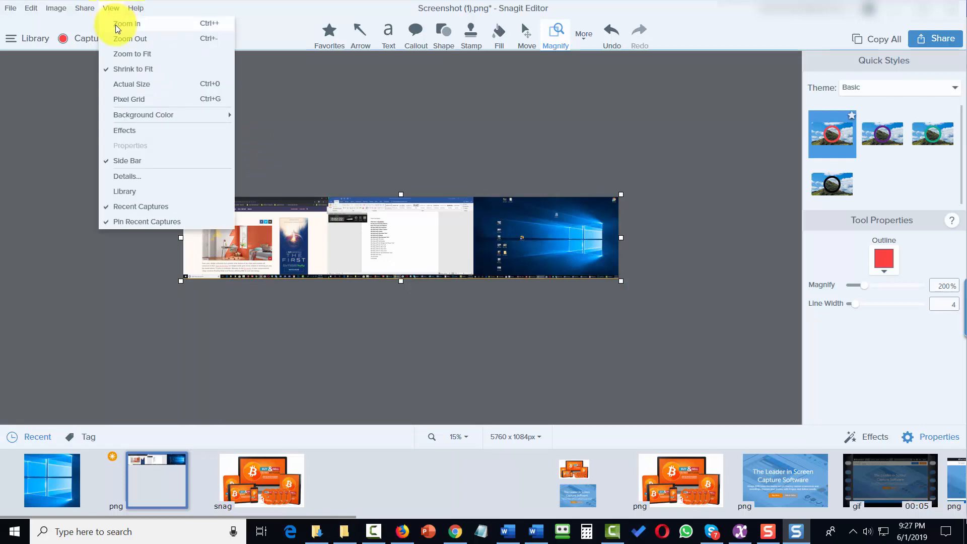
pyautogui.click(111, 165)
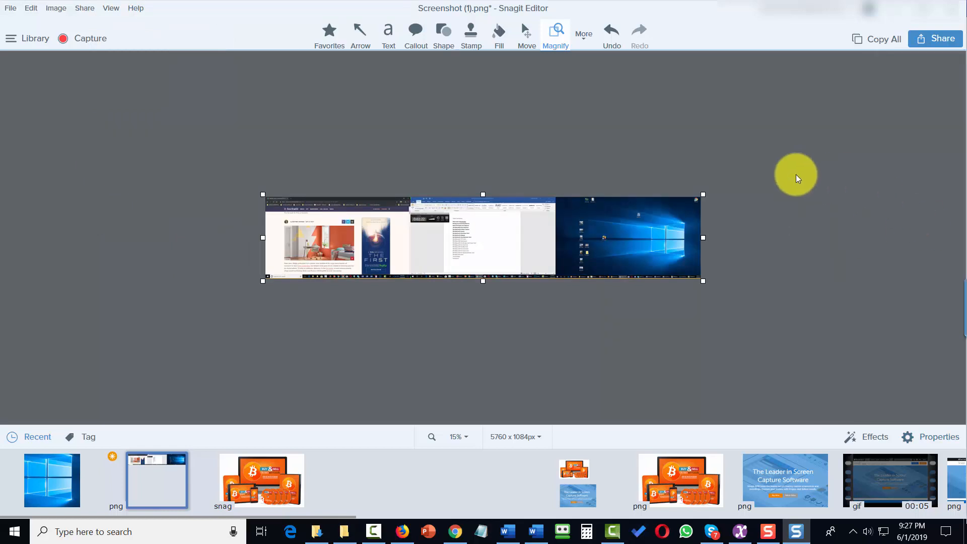
pyautogui.click(109, 8)
pyautogui.click(111, 157)
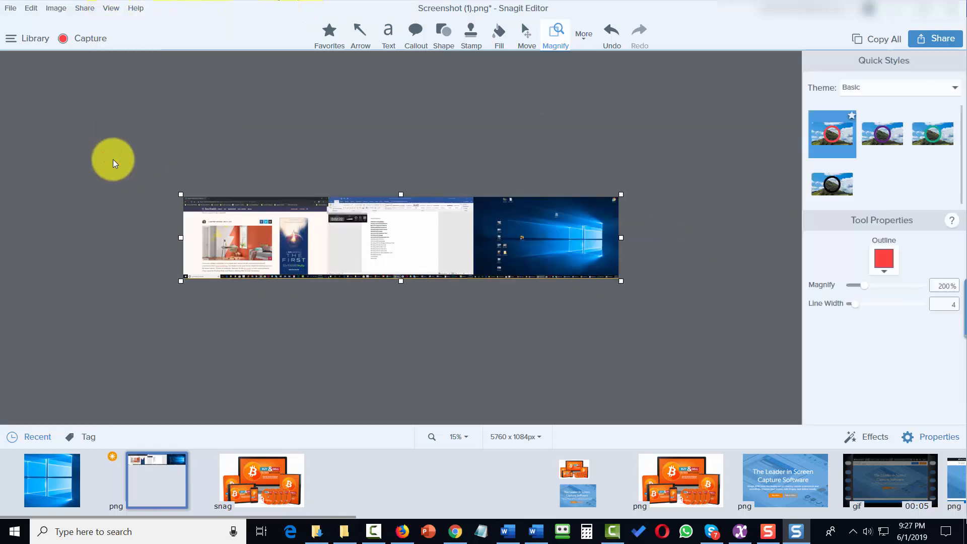
pyautogui.click(110, 8)
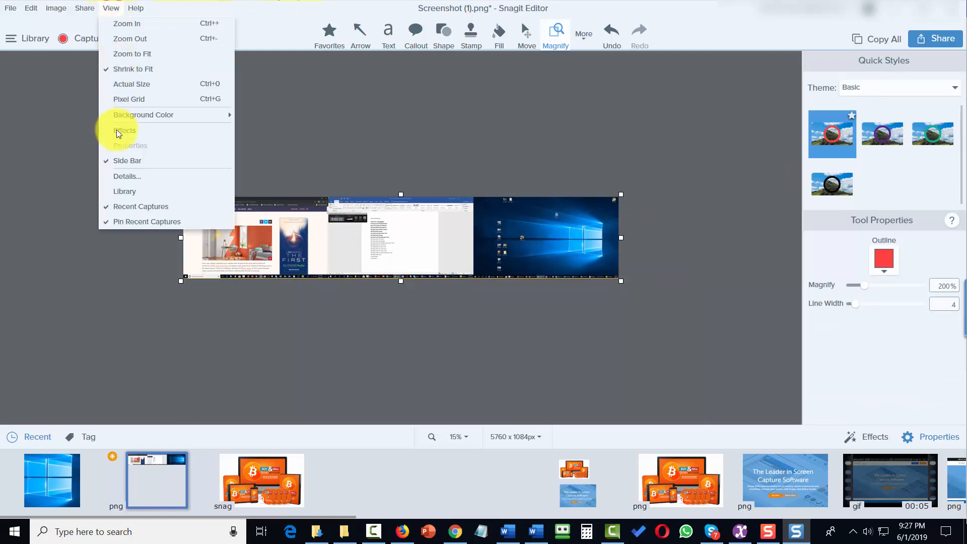
pyautogui.click(115, 177)
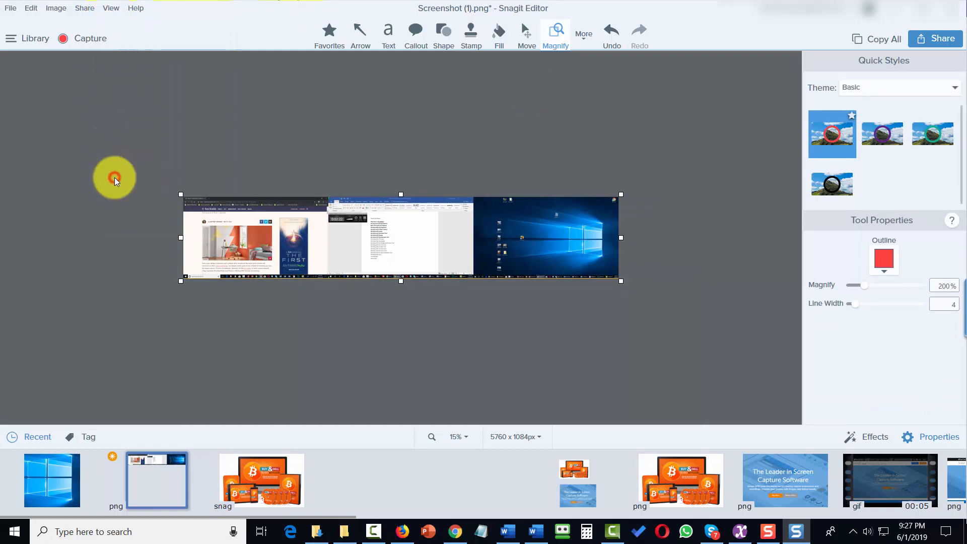
# Step: Close the file details window and toggle the library on and back off
pyautogui.click(630, 159)
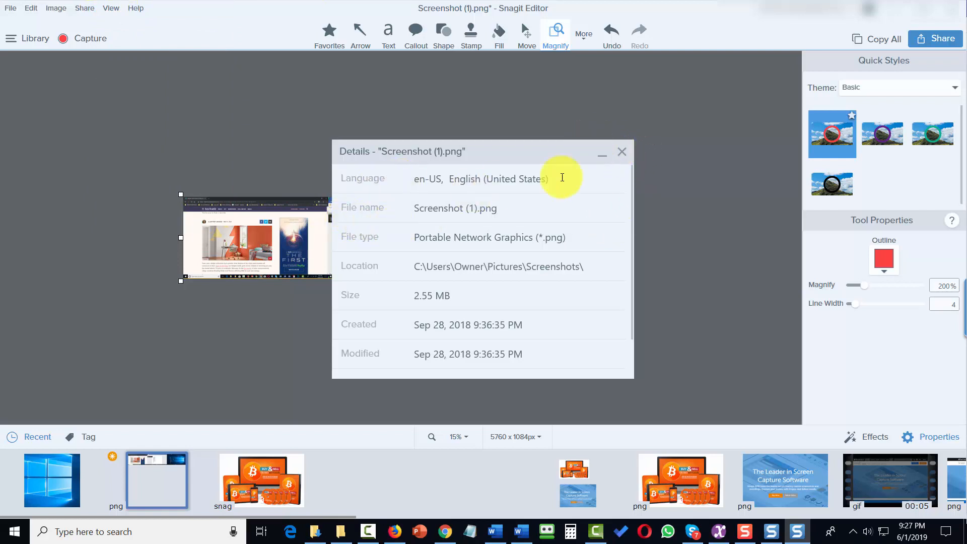
pyautogui.click(623, 152)
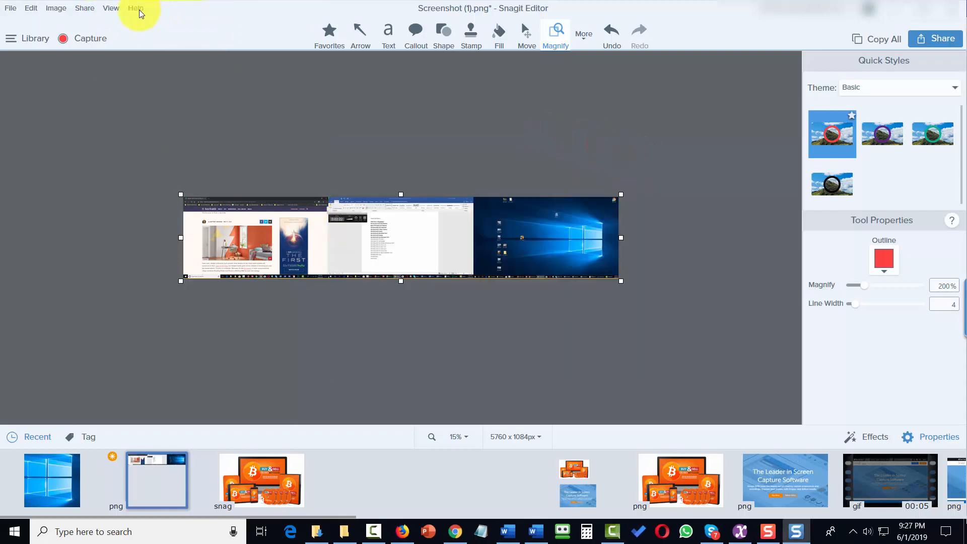
pyautogui.click(112, 9)
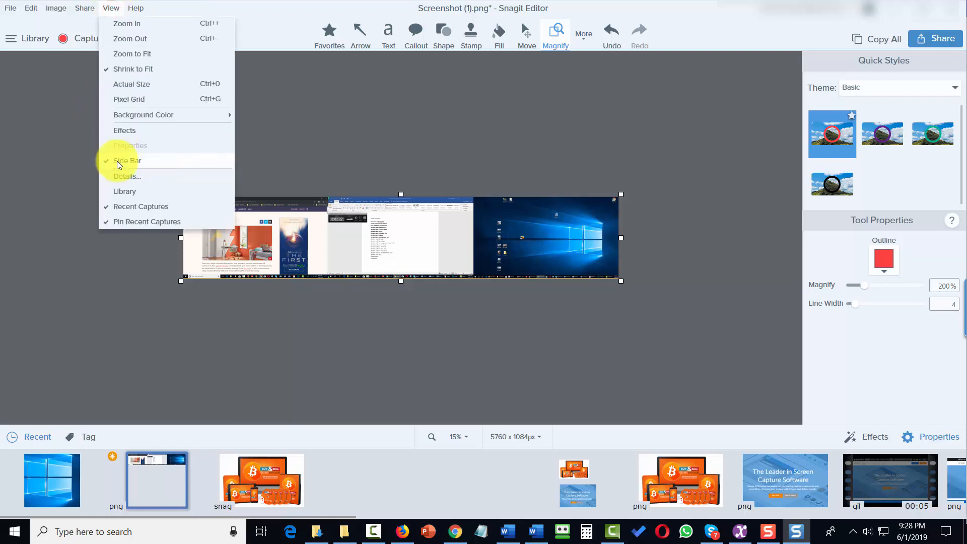
pyautogui.click(121, 196)
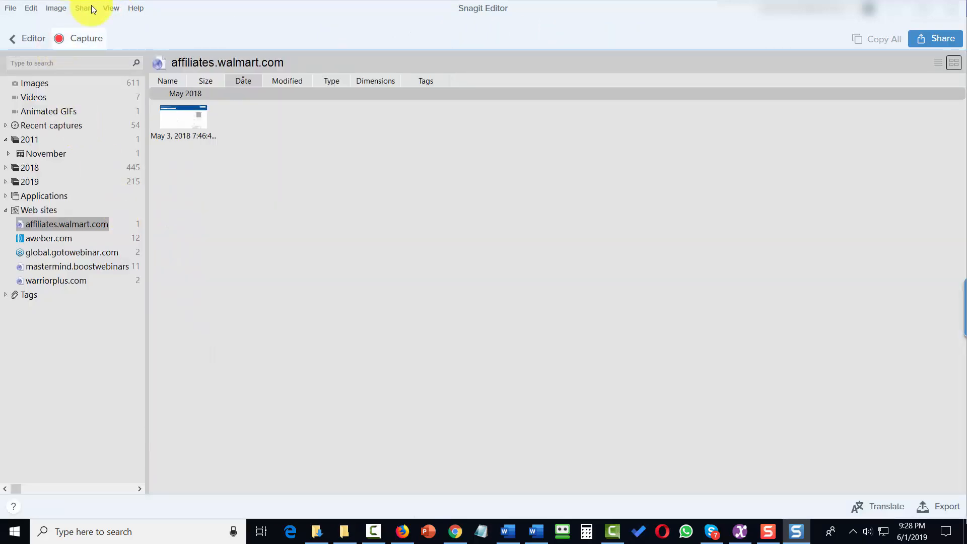
pyautogui.click(106, 7)
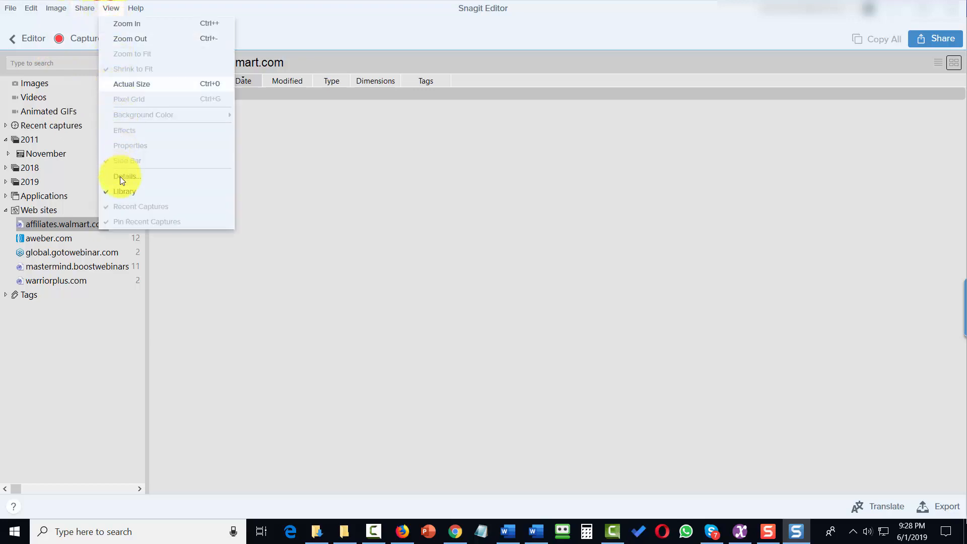
pyautogui.click(121, 194)
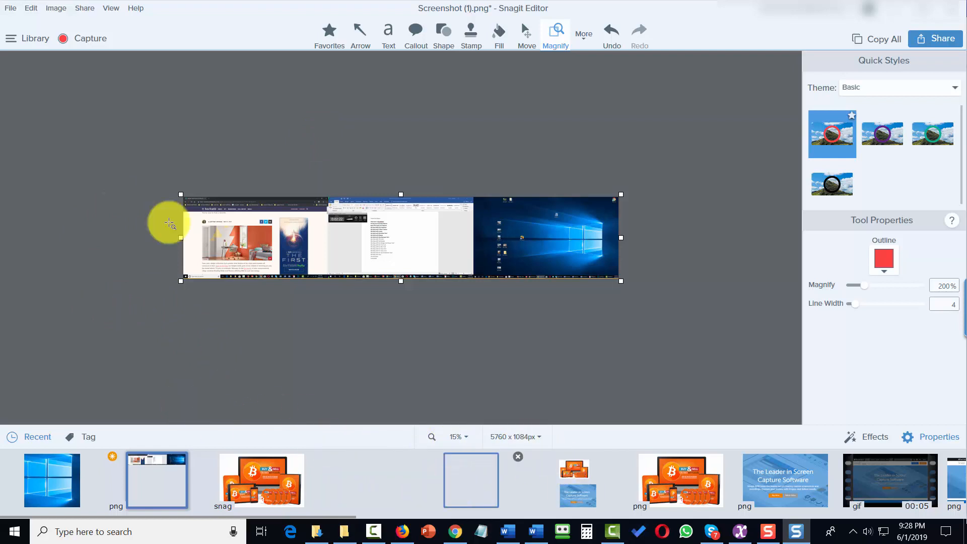
# Step: Toggle the Recent Captures tray and show the screenshot at actual size
pyautogui.click(108, 8)
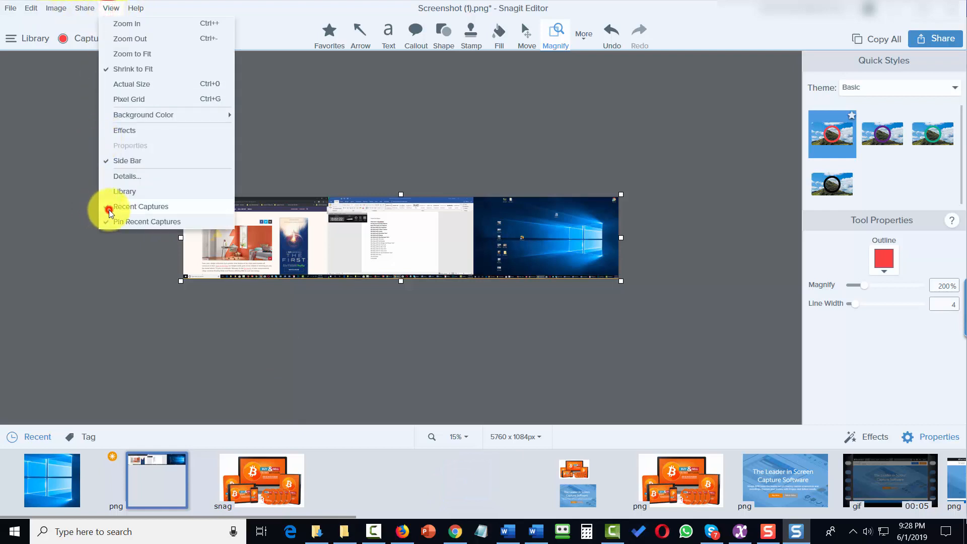
pyautogui.click(109, 209)
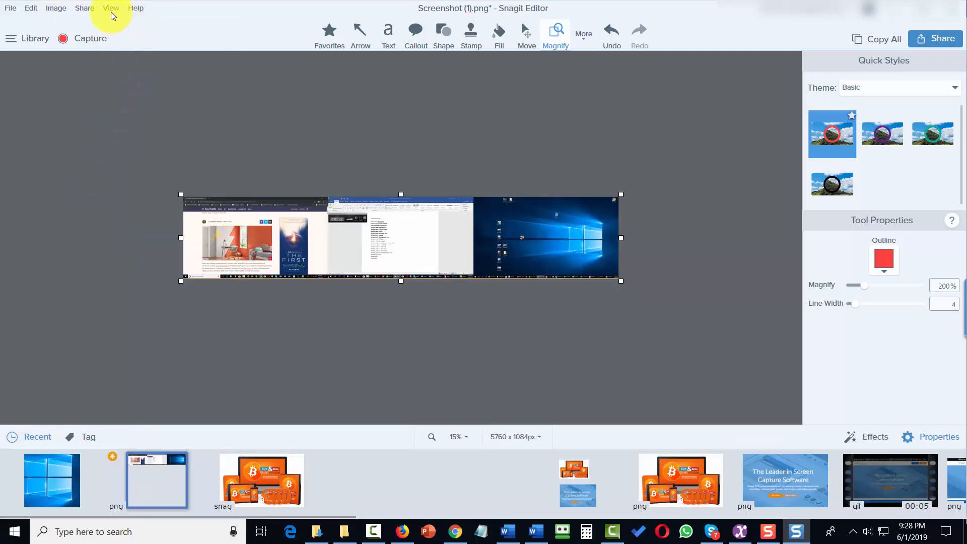
pyautogui.click(110, 11)
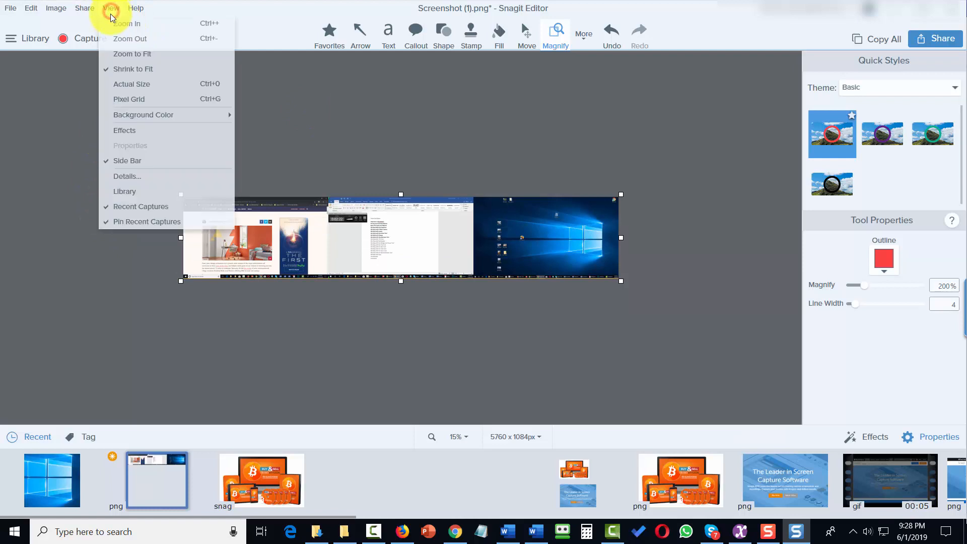
pyautogui.click(124, 86)
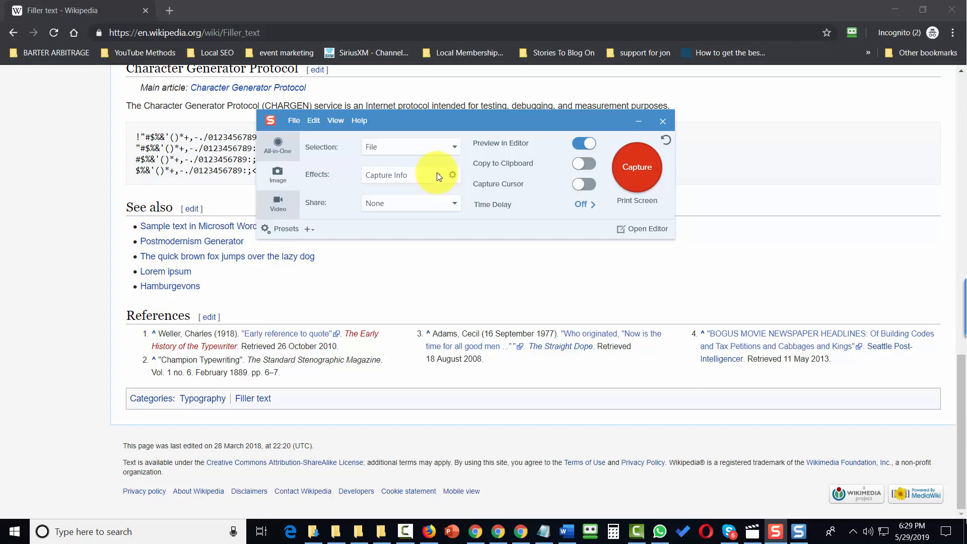
# Step: Switch the capture effect from Capture Info to Border and add Filters as a second effect
pyautogui.click(437, 173)
pyautogui.click(433, 171)
pyautogui.click(424, 175)
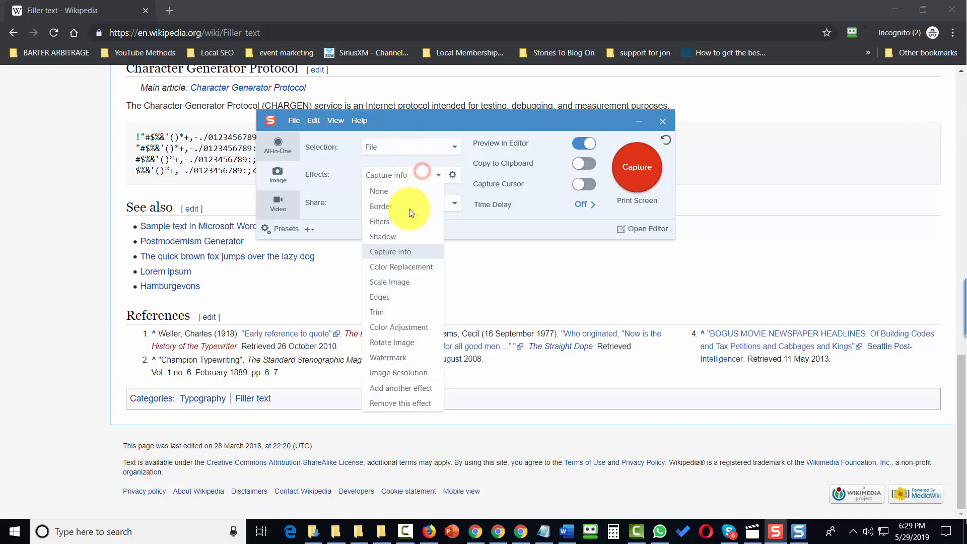
pyautogui.click(394, 208)
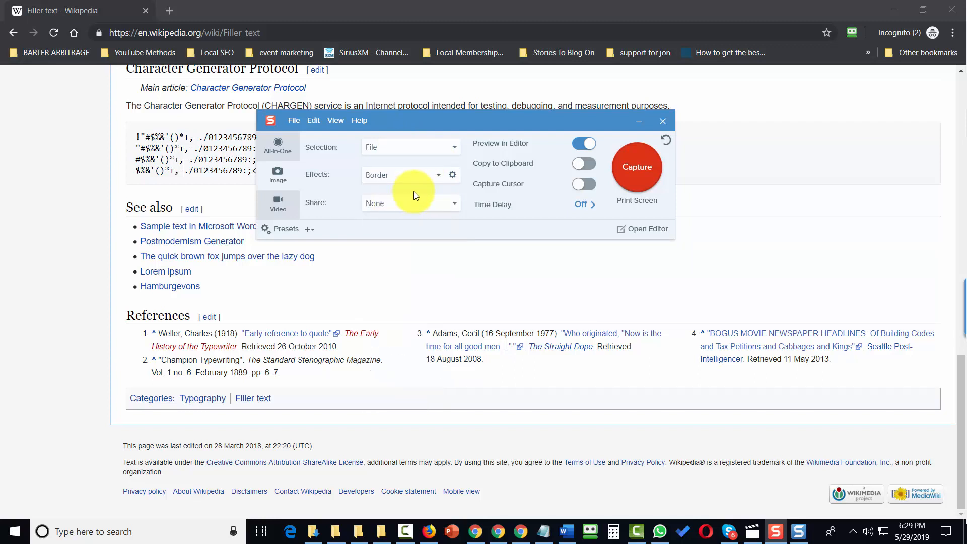
pyautogui.click(438, 175)
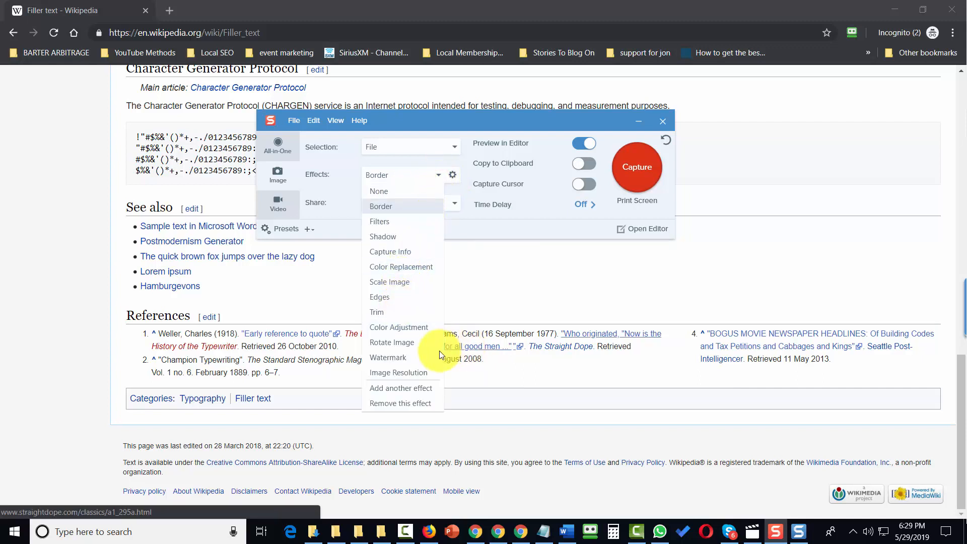
pyautogui.click(407, 391)
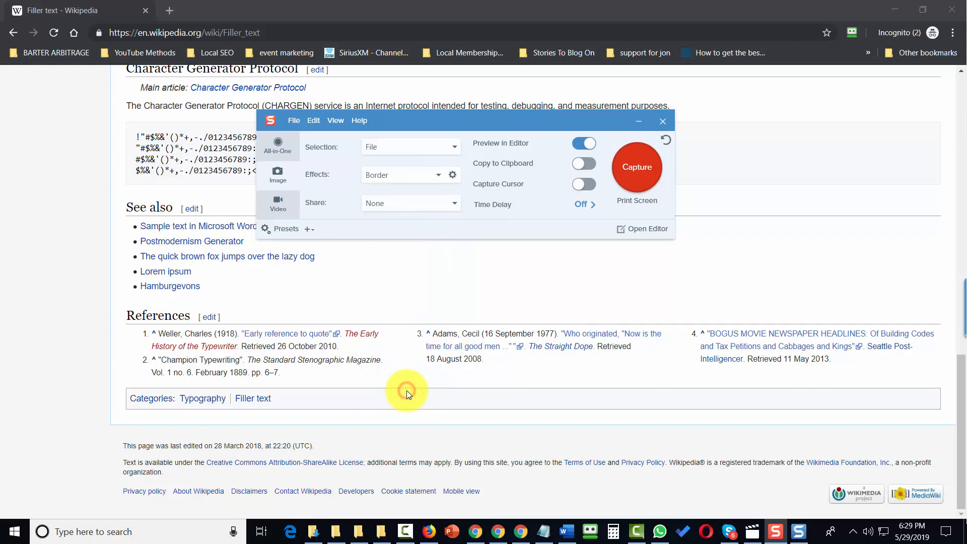
pyautogui.click(455, 198)
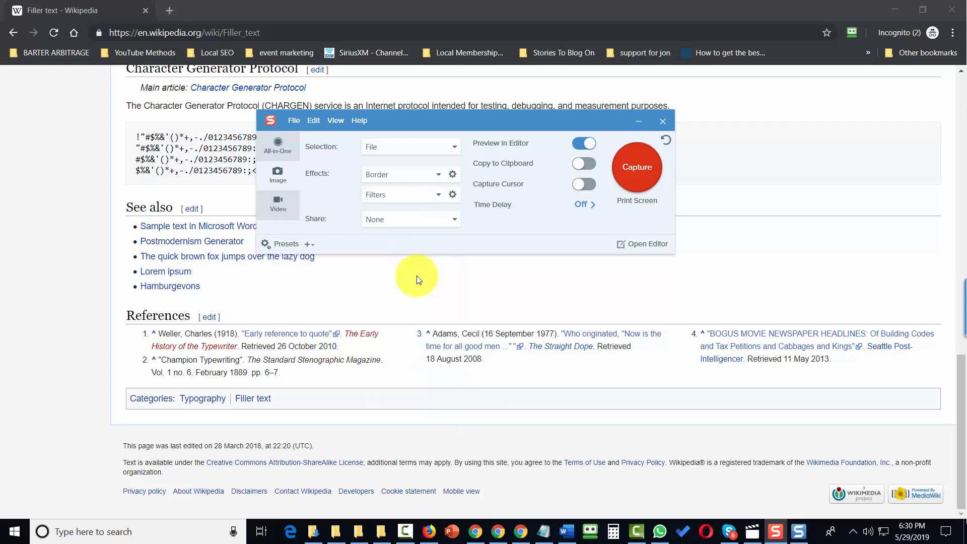
# Step: Set the Border effect's colour to black at width 8
pyautogui.click(452, 178)
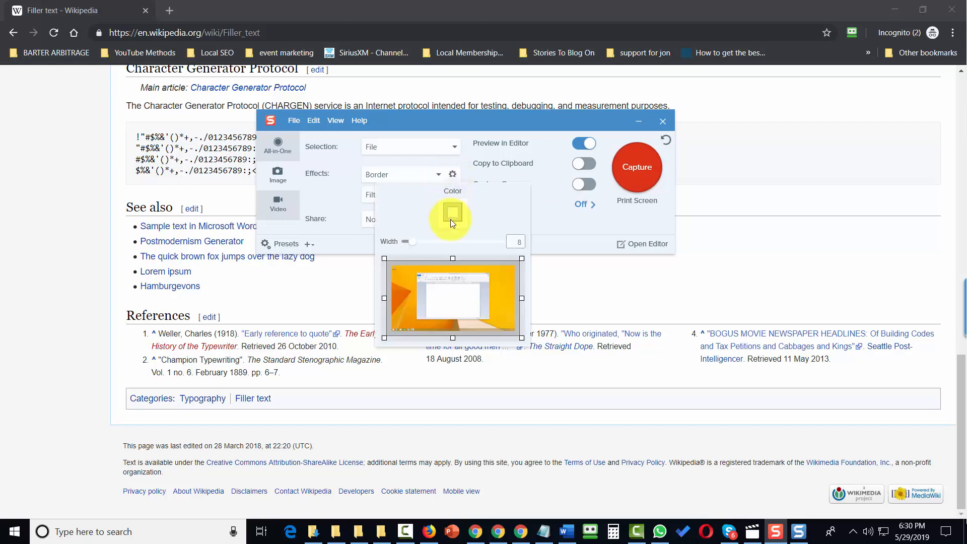
pyautogui.click(452, 218)
pyautogui.click(396, 263)
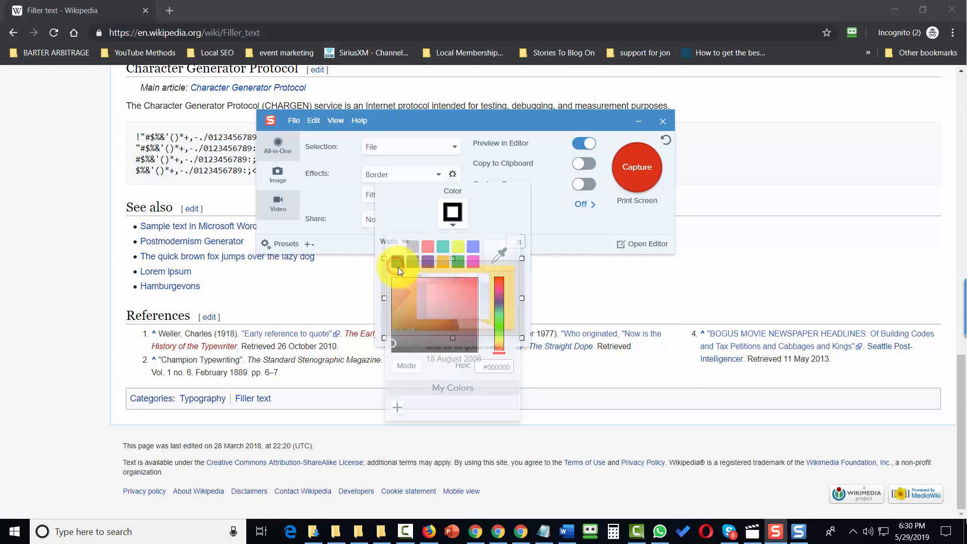
pyautogui.click(377, 217)
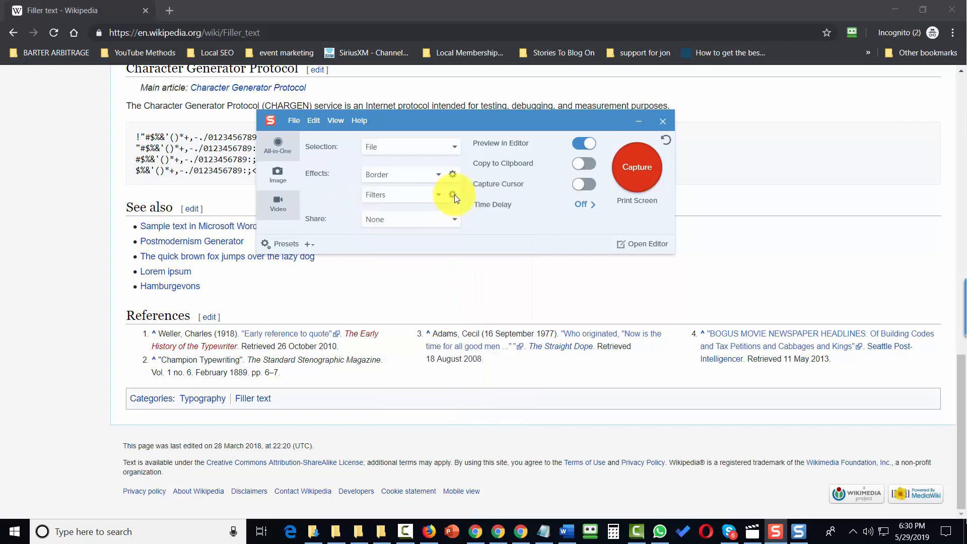
# Step: Set the Filters effect to Invert Colors
pyautogui.click(452, 195)
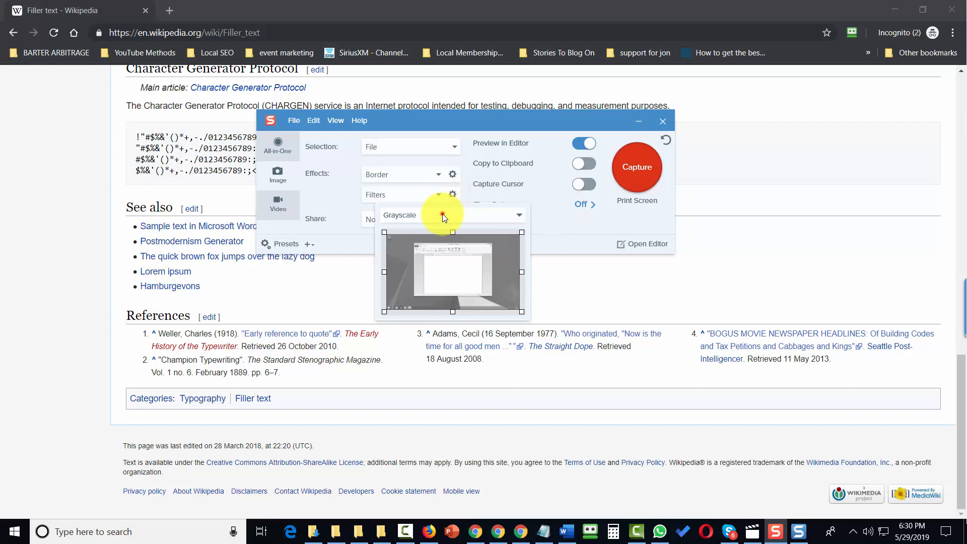
pyautogui.click(443, 214)
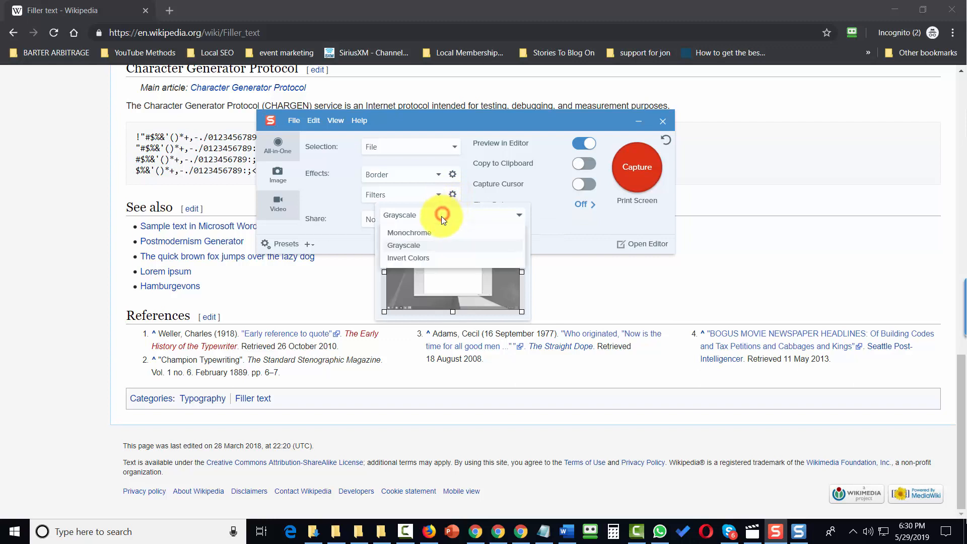
pyautogui.click(422, 258)
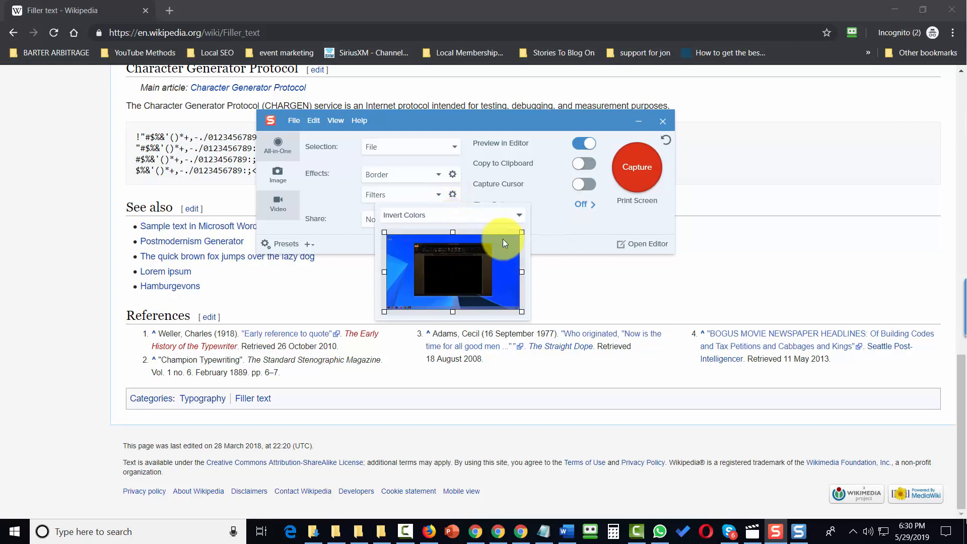
pyautogui.click(540, 231)
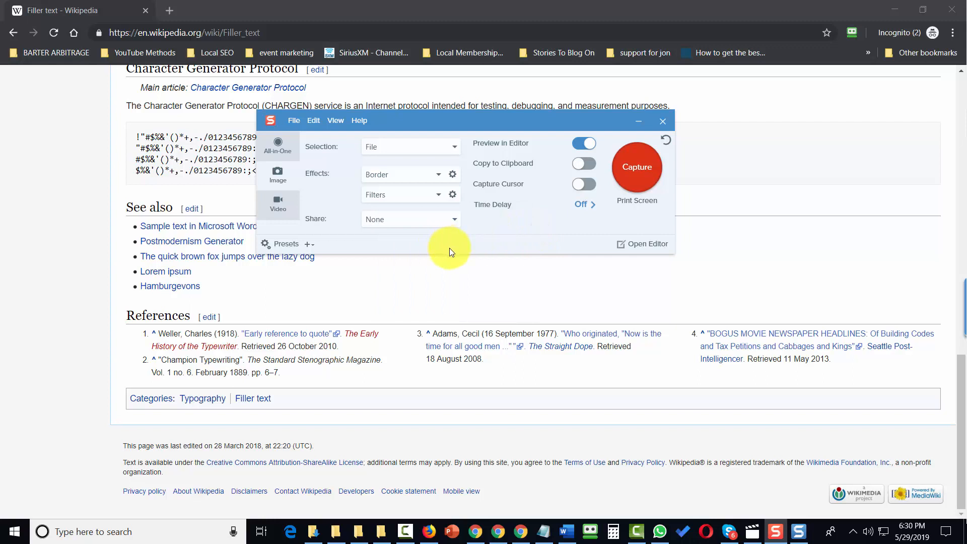
# Step: Add Capture Info as a third capture effect below Border and Filters
pyautogui.click(441, 197)
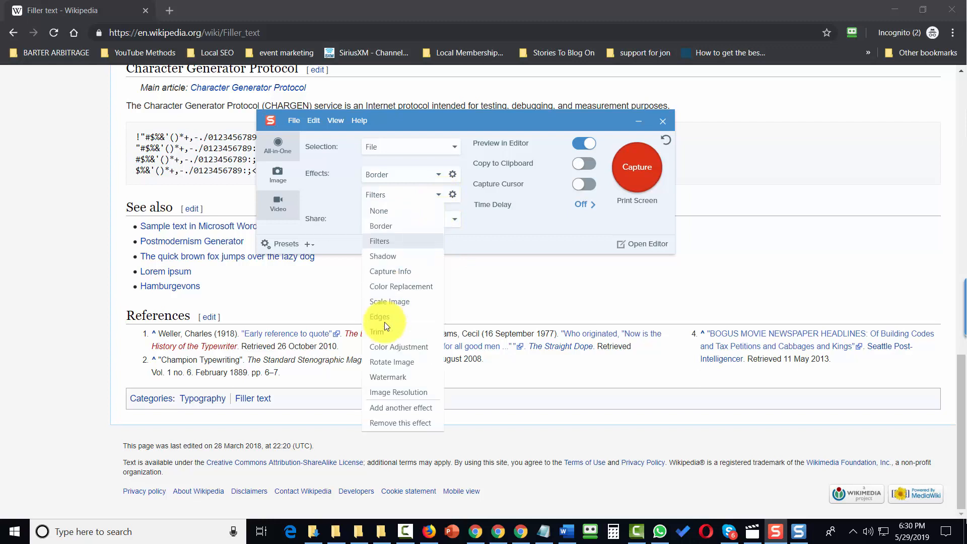
pyautogui.click(397, 409)
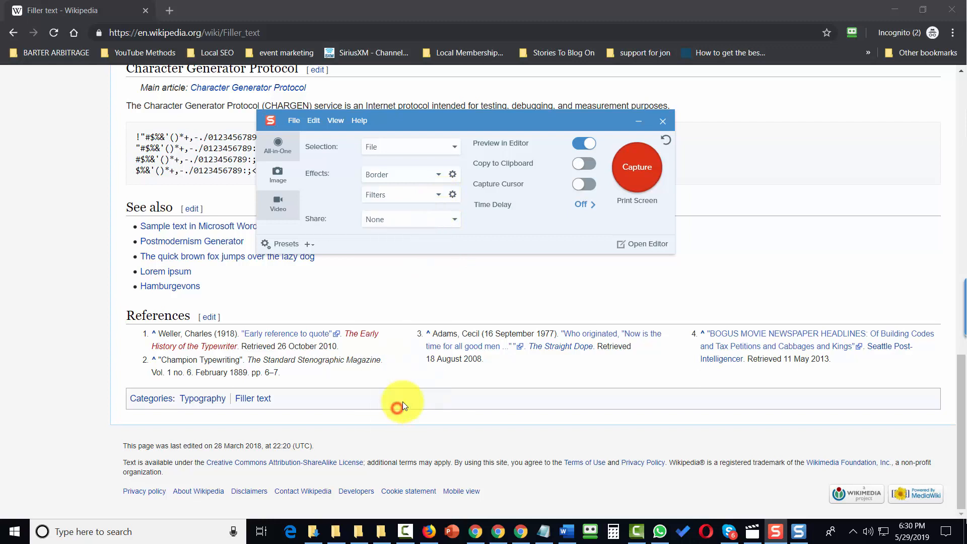
pyautogui.click(452, 215)
pyautogui.click(401, 292)
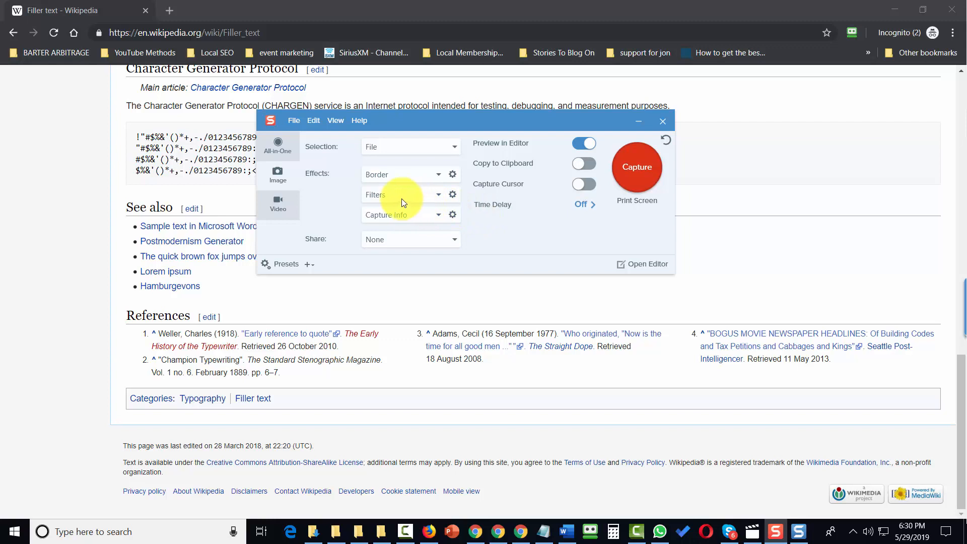
# Step: Capture Screenshot (2).png from the Screenshots folder with Border, Filters and Capture Info applied
pyautogui.click(631, 170)
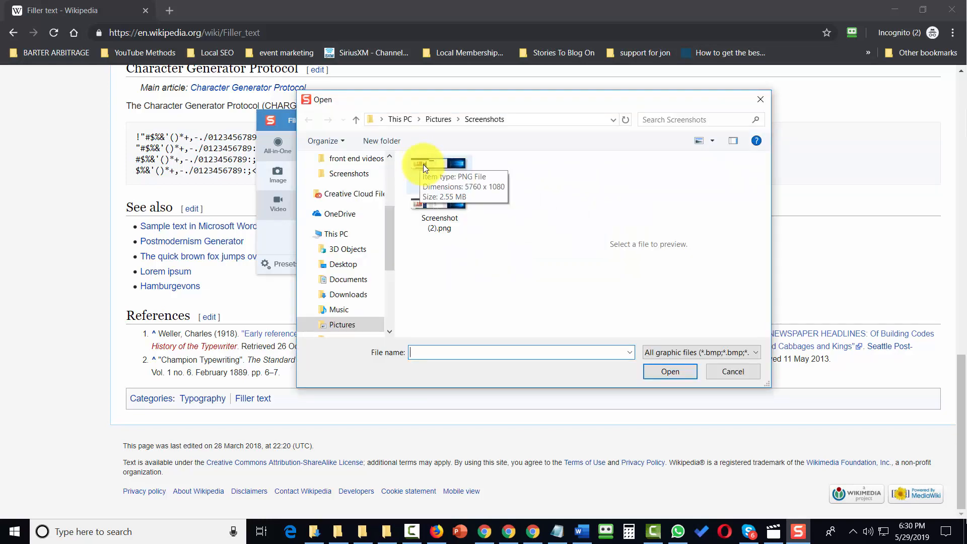
pyautogui.click(673, 371)
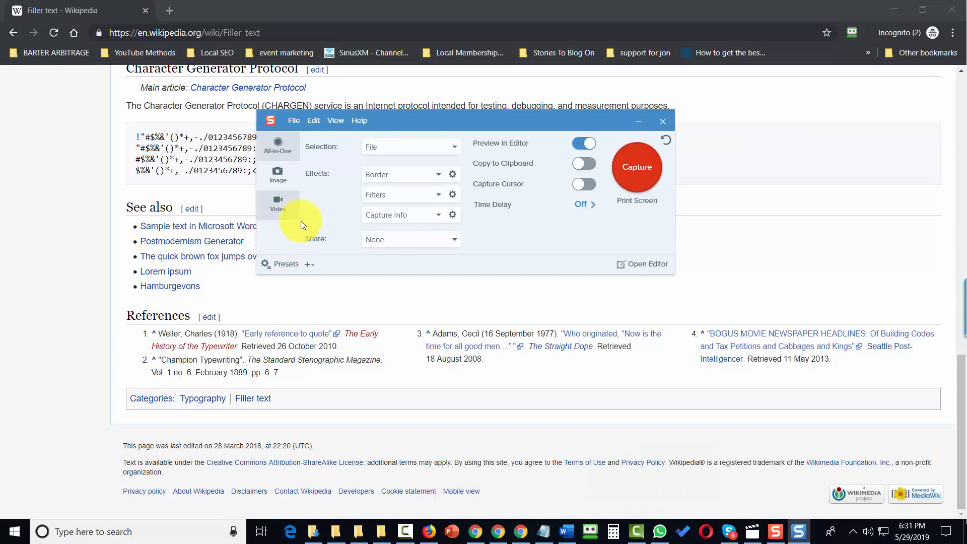
# Step: Remove the Capture Info and Filters effects, keeping only Border, and show the share destinations
pyautogui.click(437, 216)
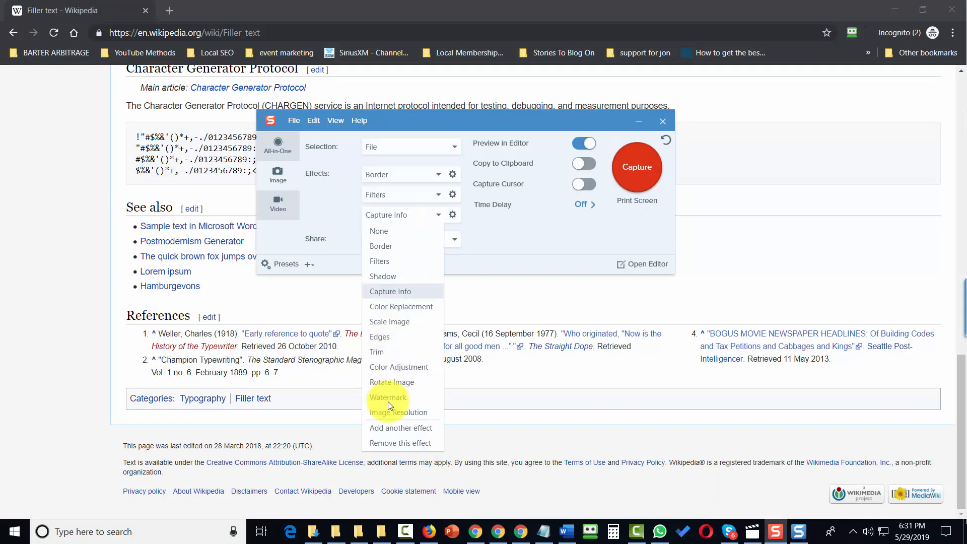
pyautogui.click(422, 445)
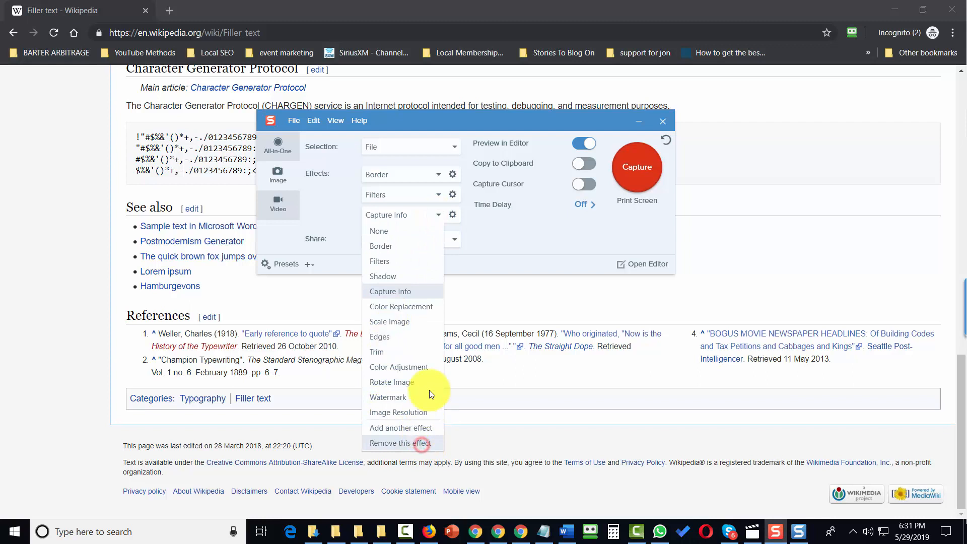
pyautogui.click(438, 192)
pyautogui.click(402, 425)
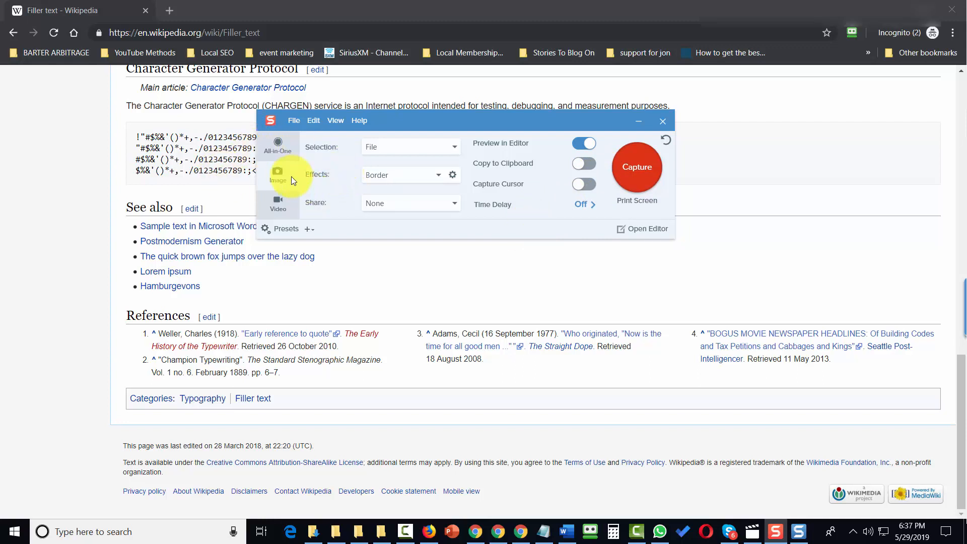
pyautogui.click(445, 207)
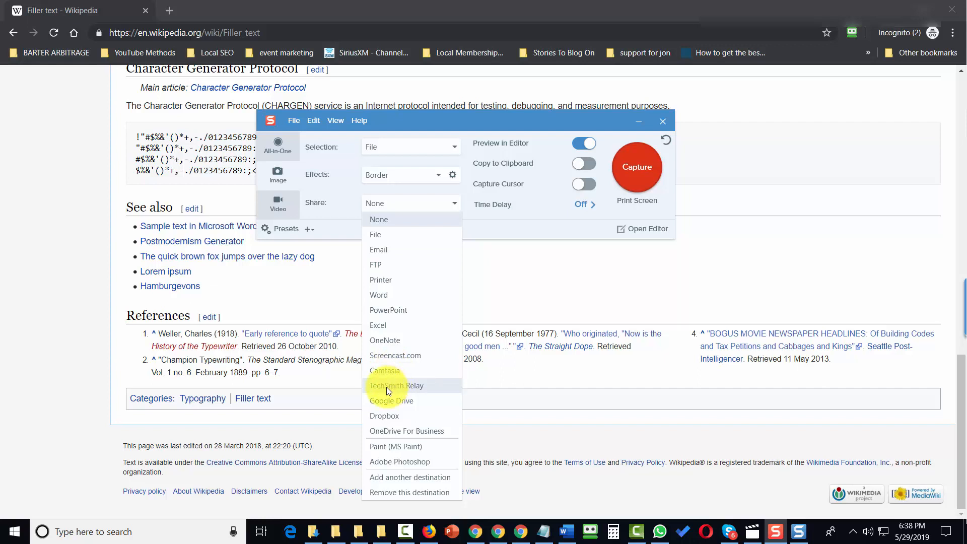
# Step: Send captures to File and change the capture selection type to Region
pyautogui.click(378, 236)
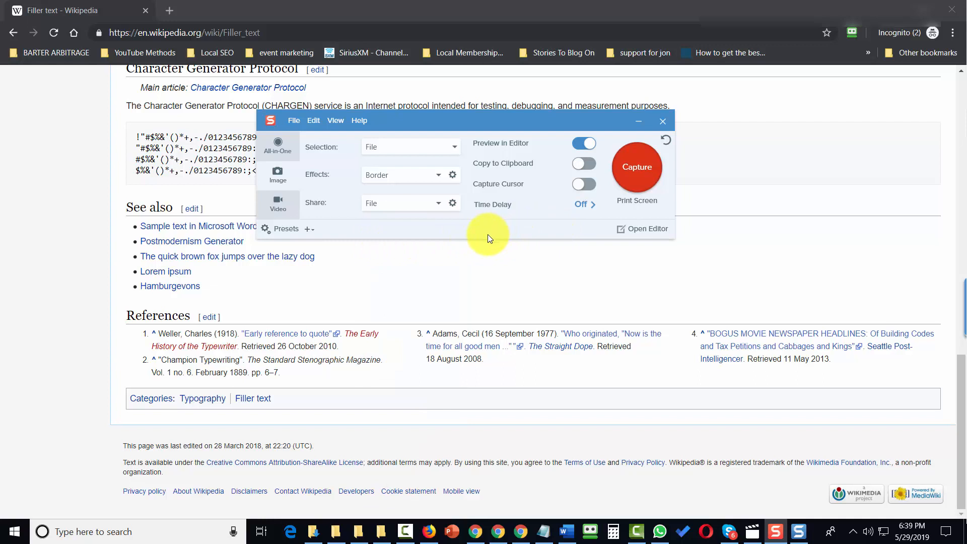
pyautogui.click(450, 146)
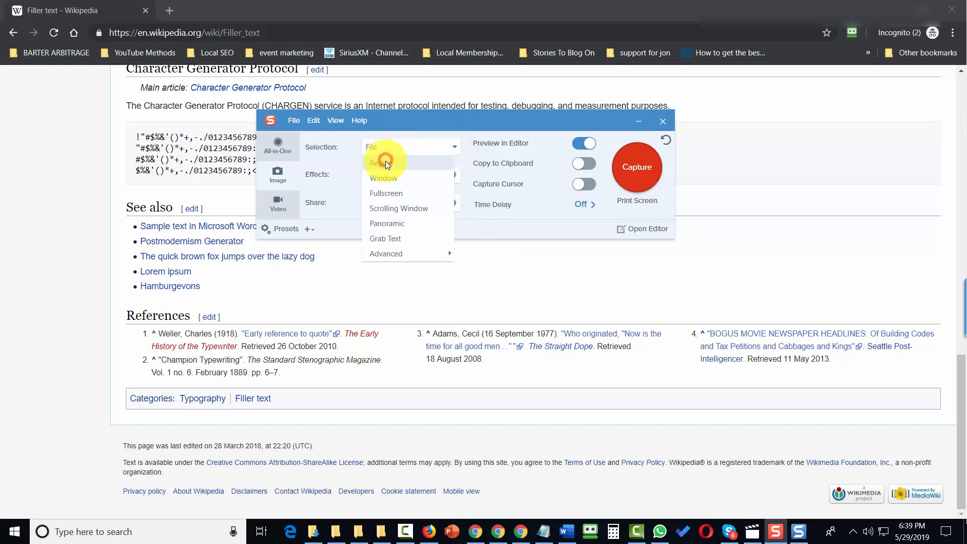
pyautogui.click(386, 163)
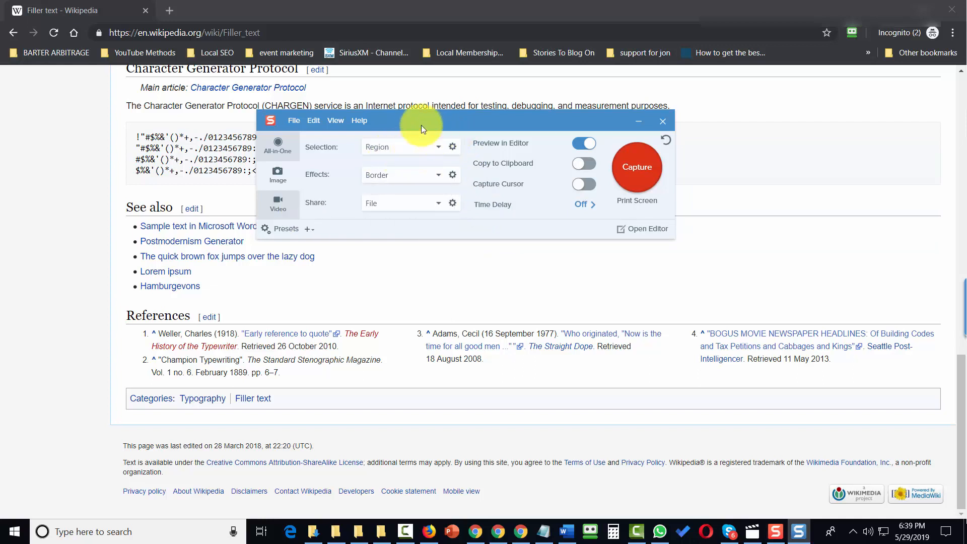
# Step: Set captures to save as PDF with automatic file names 'tutorial <AutoNum>', starting at tutorial 0000
pyautogui.click(451, 204)
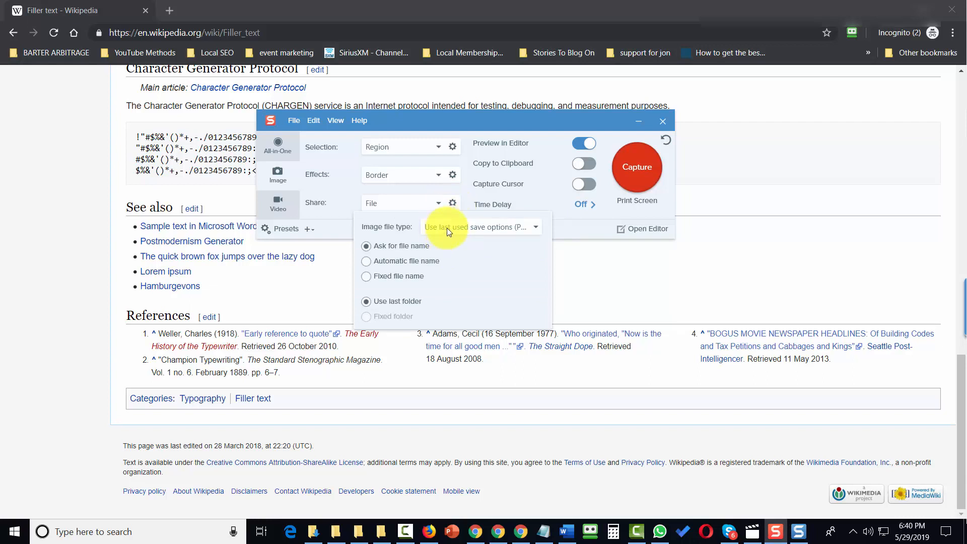
pyautogui.click(458, 226)
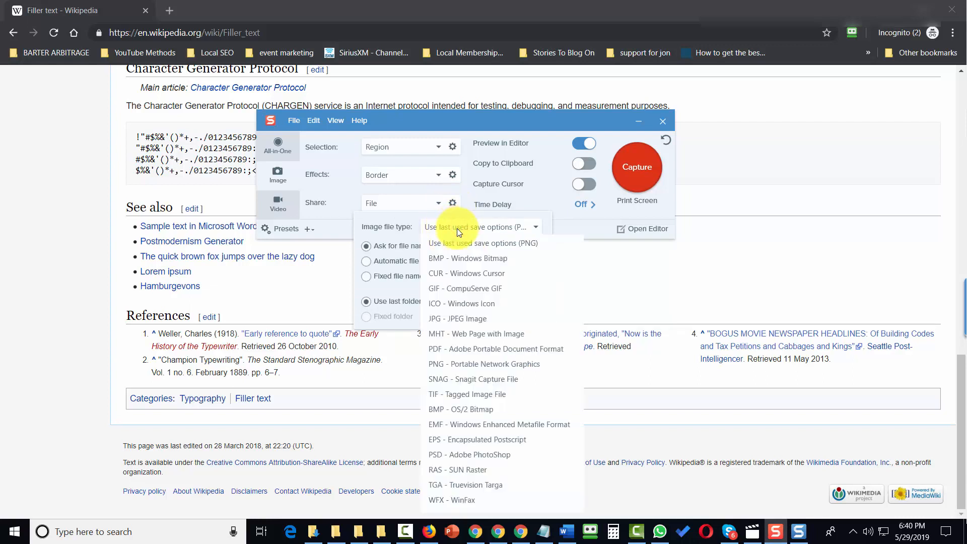
pyautogui.click(470, 352)
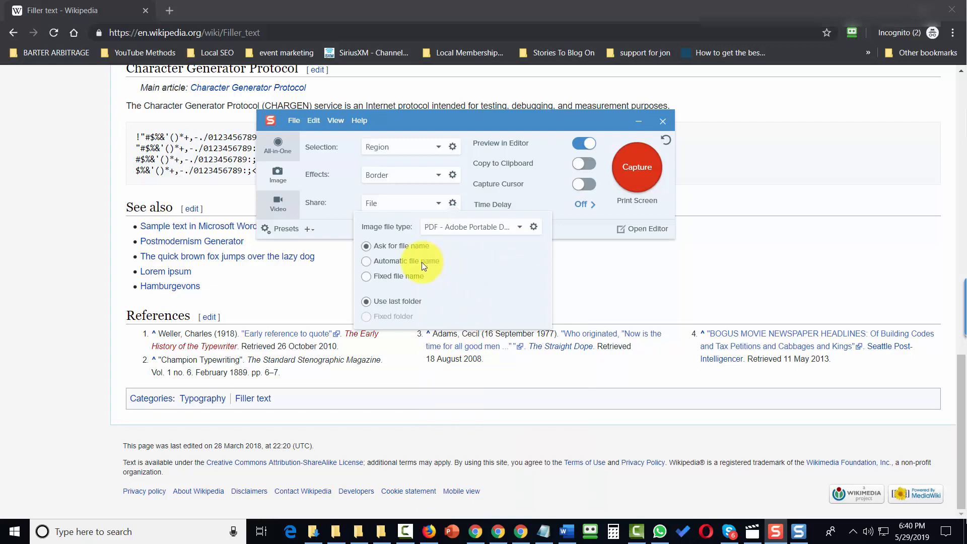
pyautogui.click(364, 262)
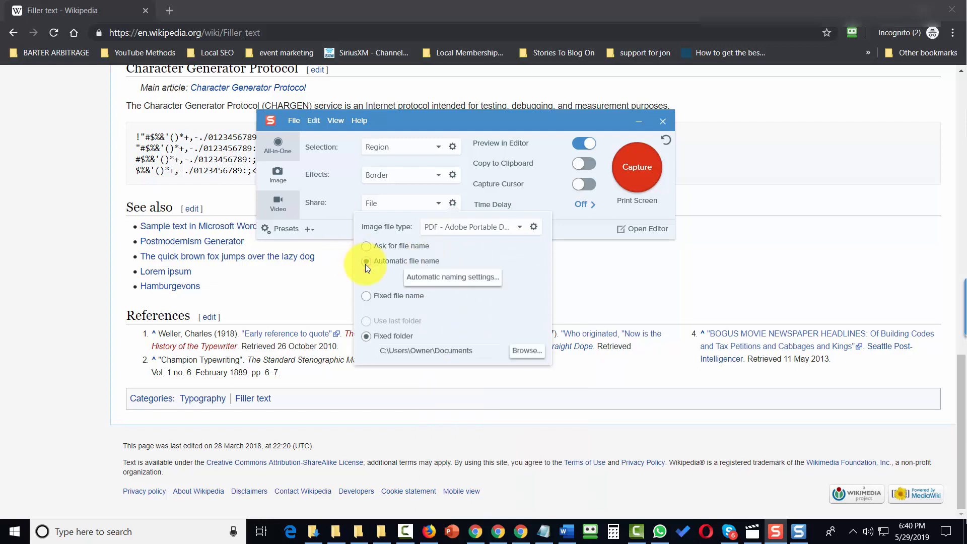
pyautogui.click(446, 285)
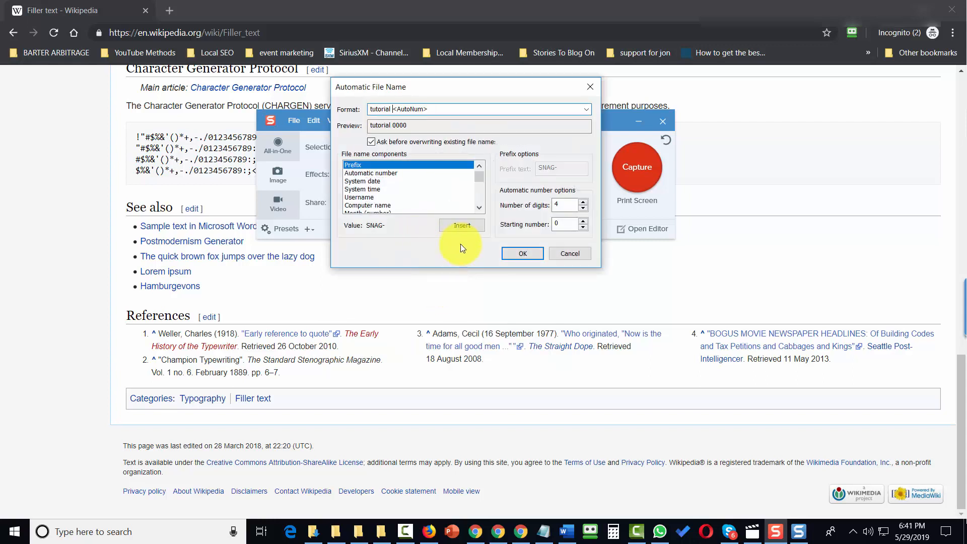
pyautogui.click(512, 253)
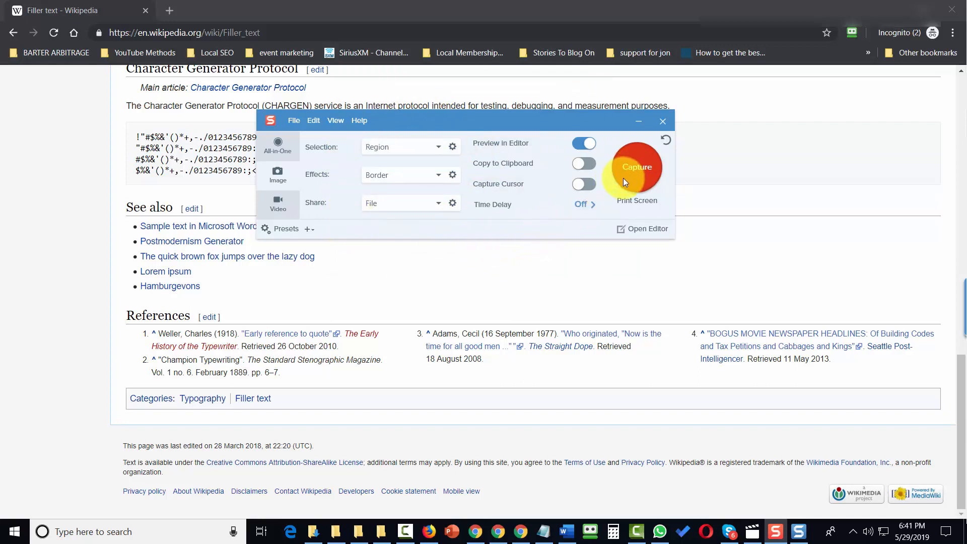
# Step: Capture a region around the Character Generator Protocol section and See also list of the Wikipedia page
pyautogui.click(636, 167)
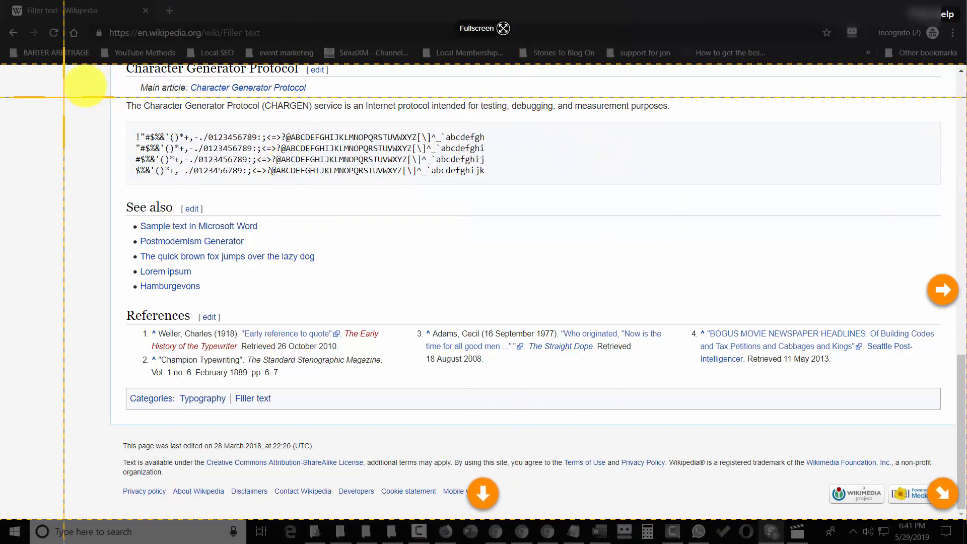
pyautogui.moveTo(127, 82); pyautogui.dragTo(490, 304)
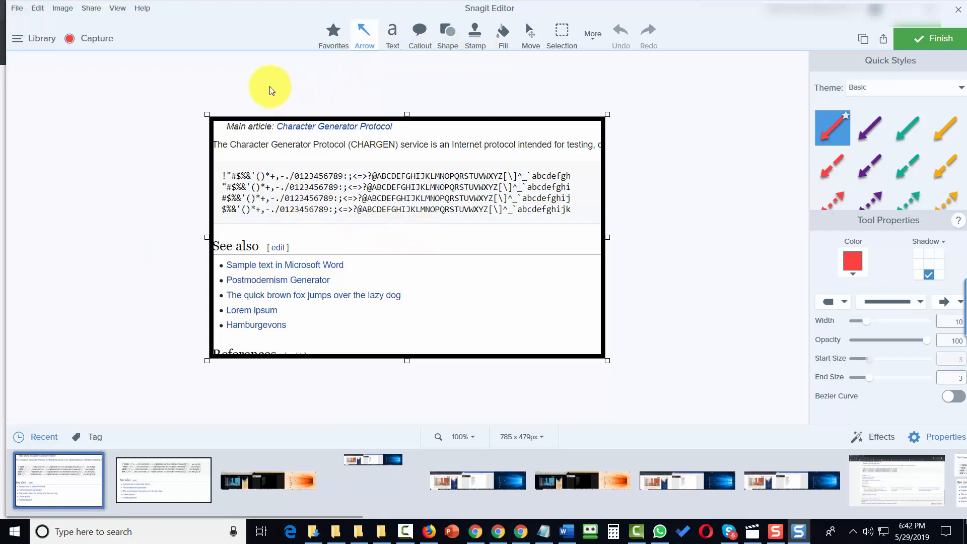
# Step: Open the editor's File menu and dismiss it without choosing a command
pyautogui.click(16, 9)
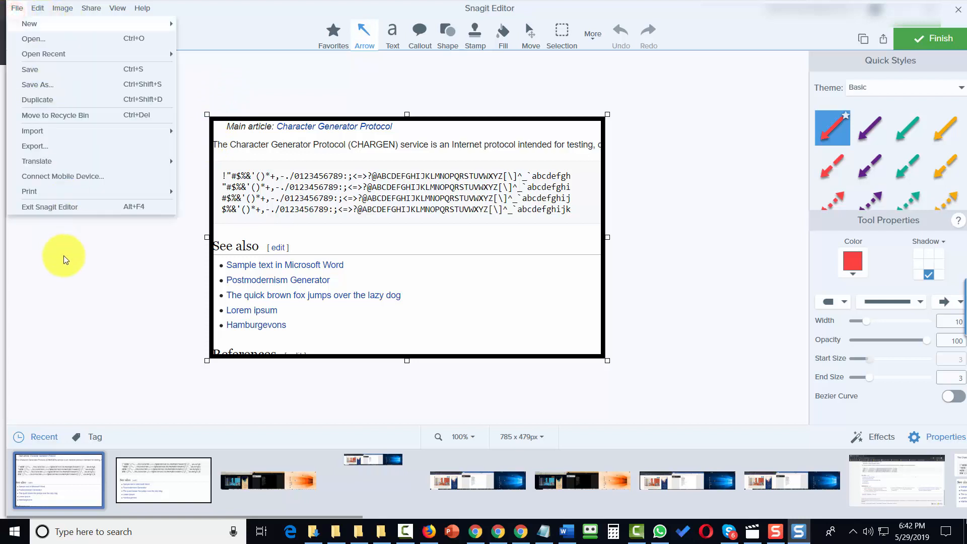
pyautogui.click(119, 292)
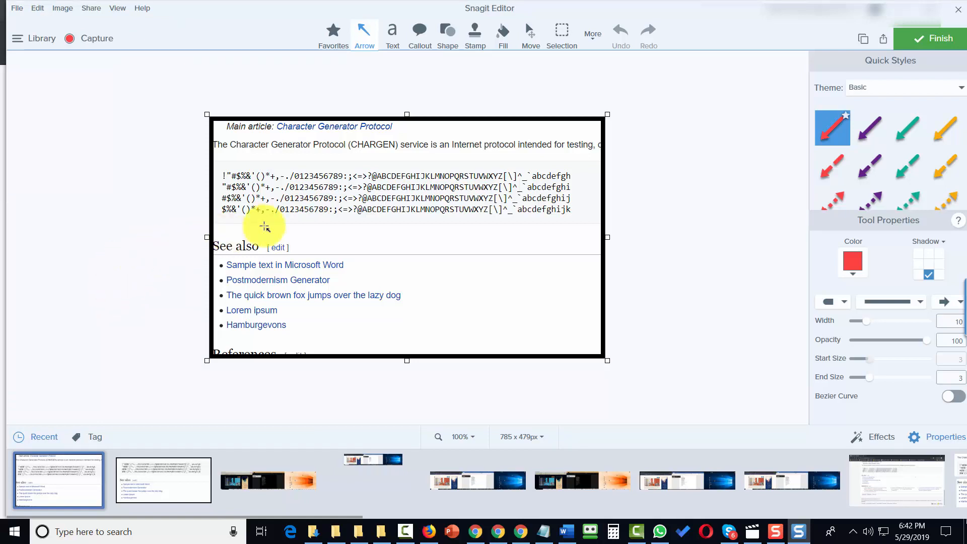
# Step: Minimize the editor, turn off Preview in Editor, recheck the PDF save options, and begin a new capture
pyautogui.click(906, 8)
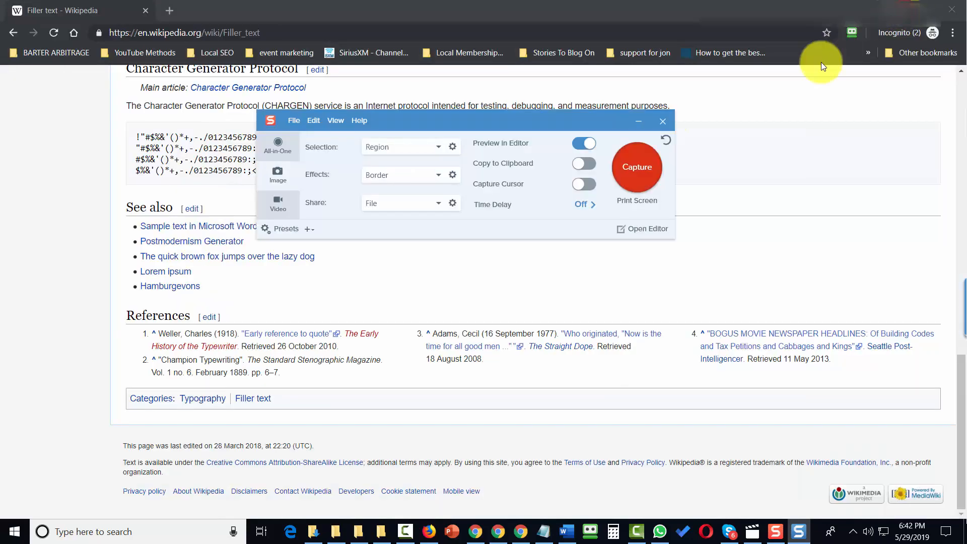
pyautogui.click(572, 144)
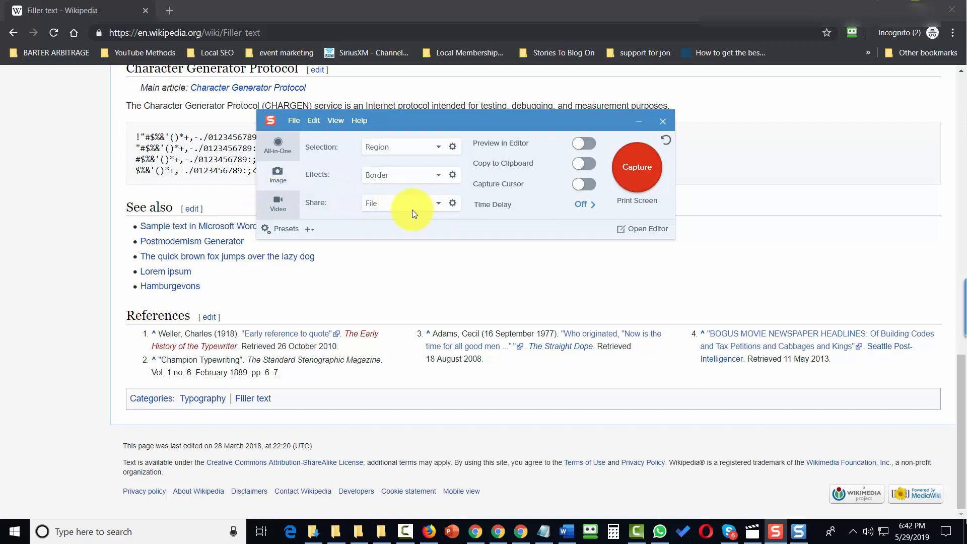
pyautogui.click(452, 204)
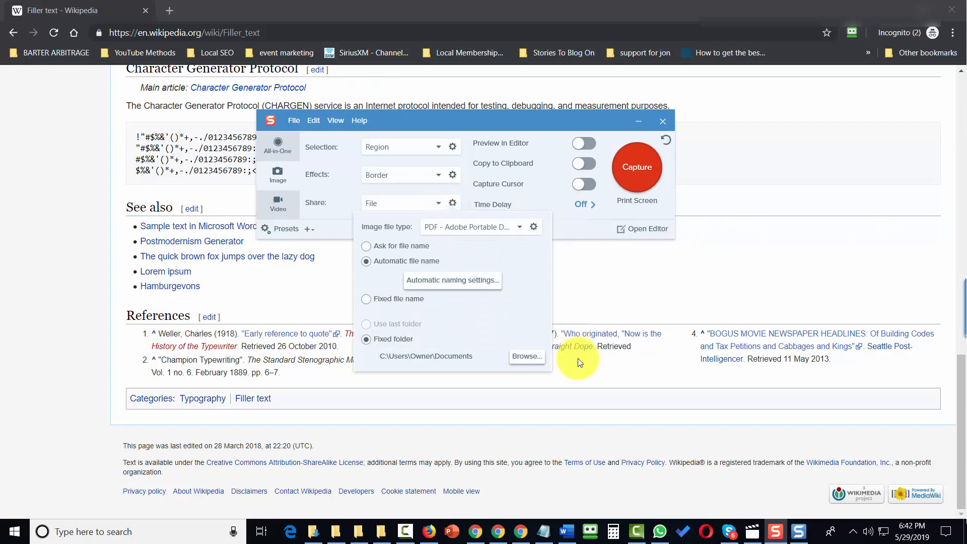
pyautogui.click(513, 362)
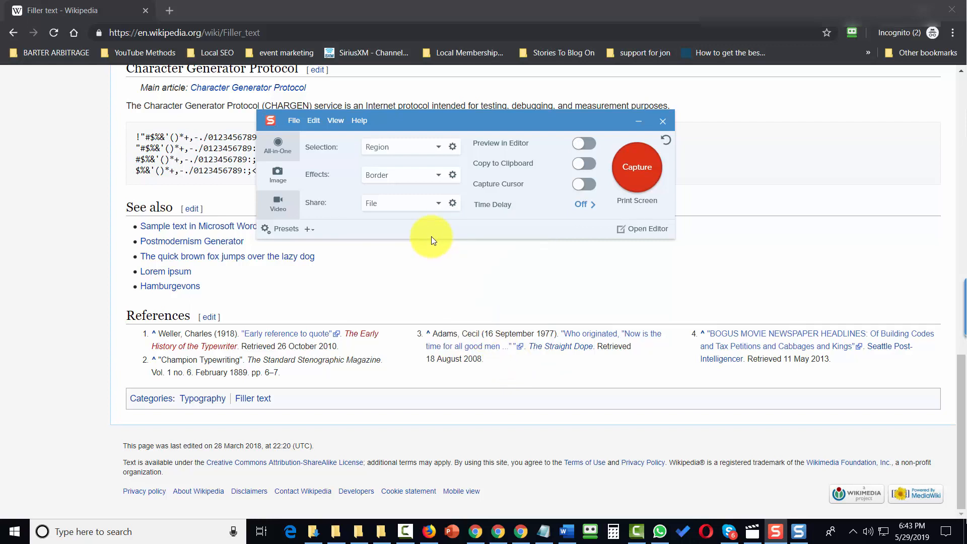
pyautogui.click(635, 170)
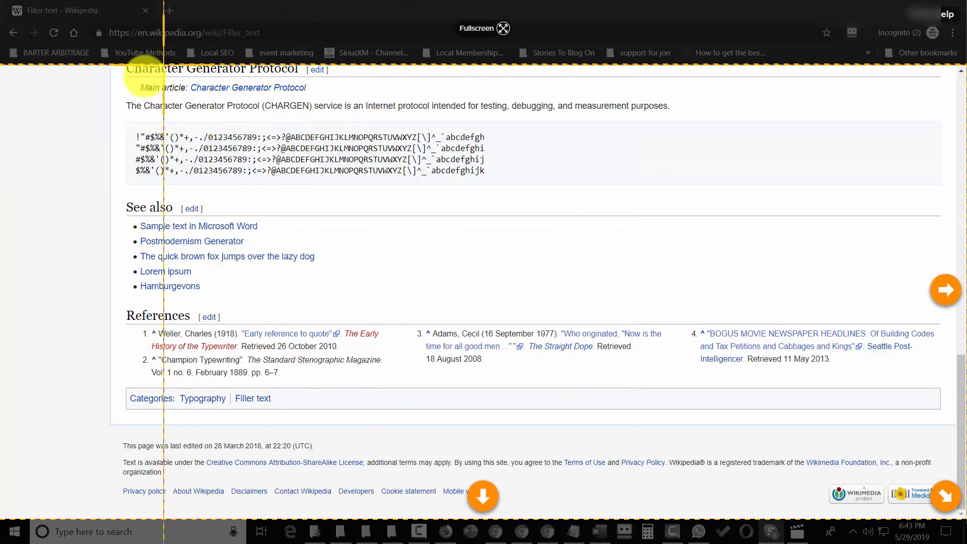
# Step: Drag a region over the Wikipedia article so it auto-saves as tutorial 0000.pdf in demo images
pyautogui.moveTo(113, 95); pyautogui.dragTo(565, 312)
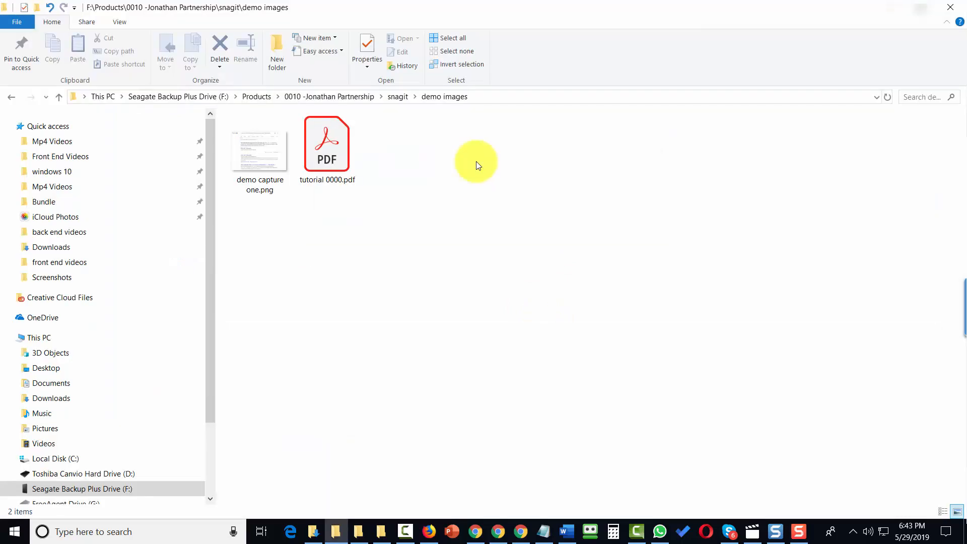
# Step: Open tutorial 0000.pdf from the demo images folder in File Explorer
pyautogui.doubleClick(326, 152)
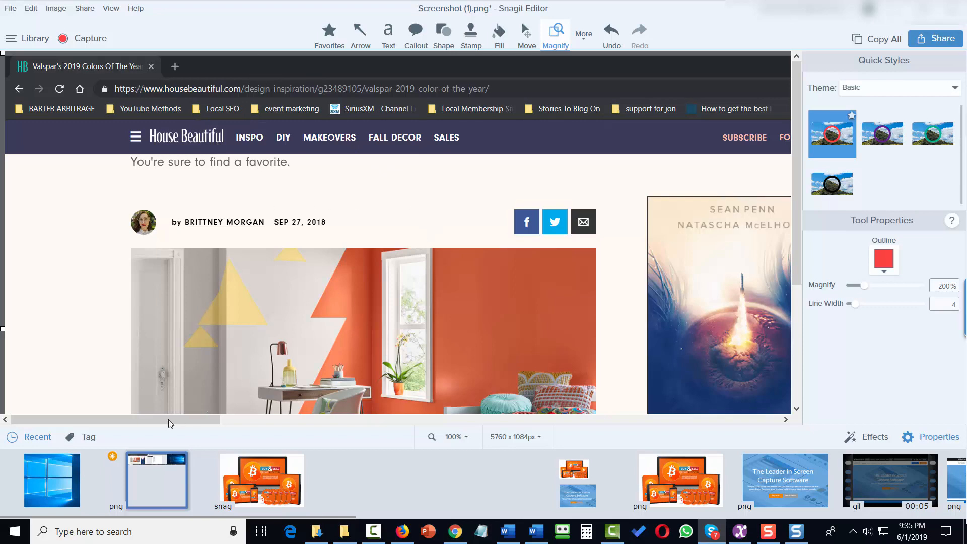
pyautogui.moveTo(121, 422); pyautogui.dragTo(58, 443)
pyautogui.moveTo(796, 83)
pyautogui.mouseDown()
pyautogui.moveTo(800, 225)
pyautogui.moveTo(794, 85)
pyautogui.mouseUp()
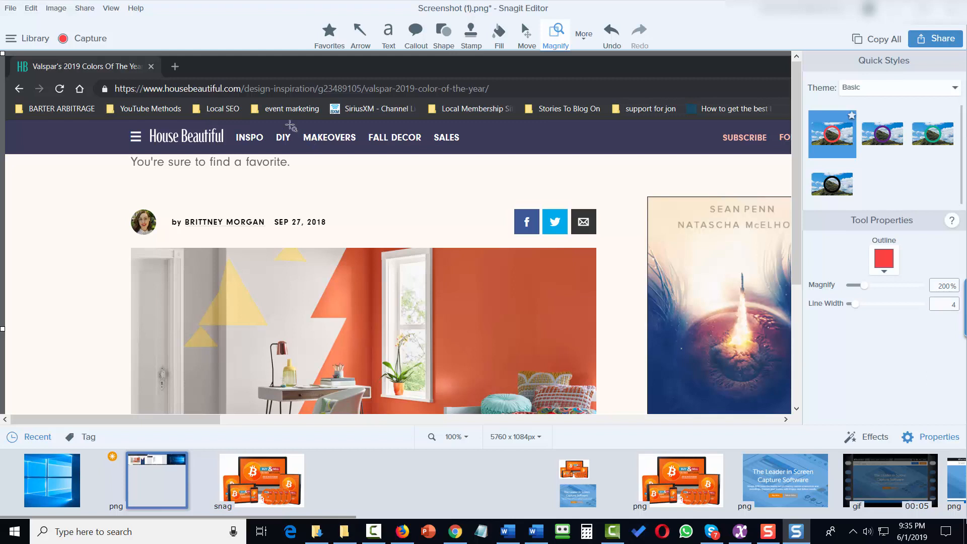
pyautogui.click(111, 9)
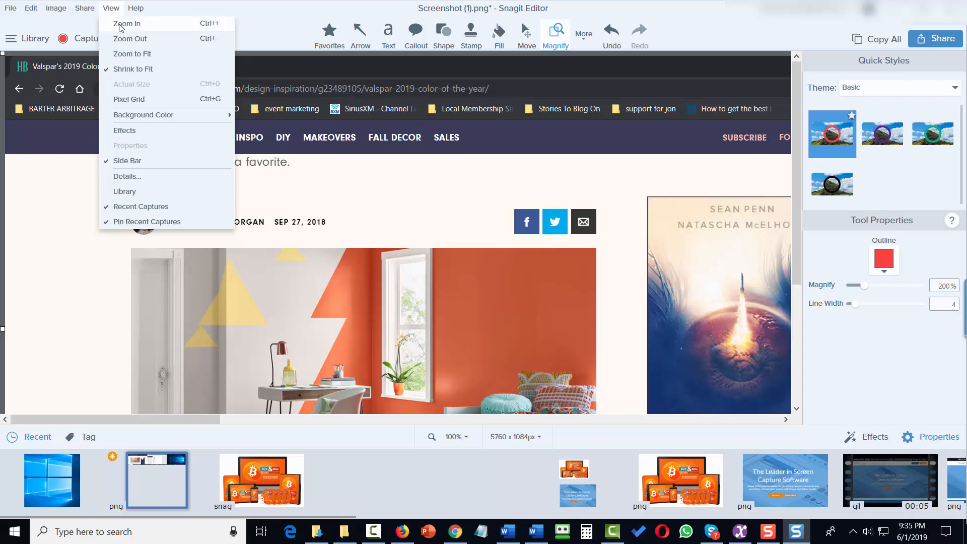
pyautogui.click(122, 25)
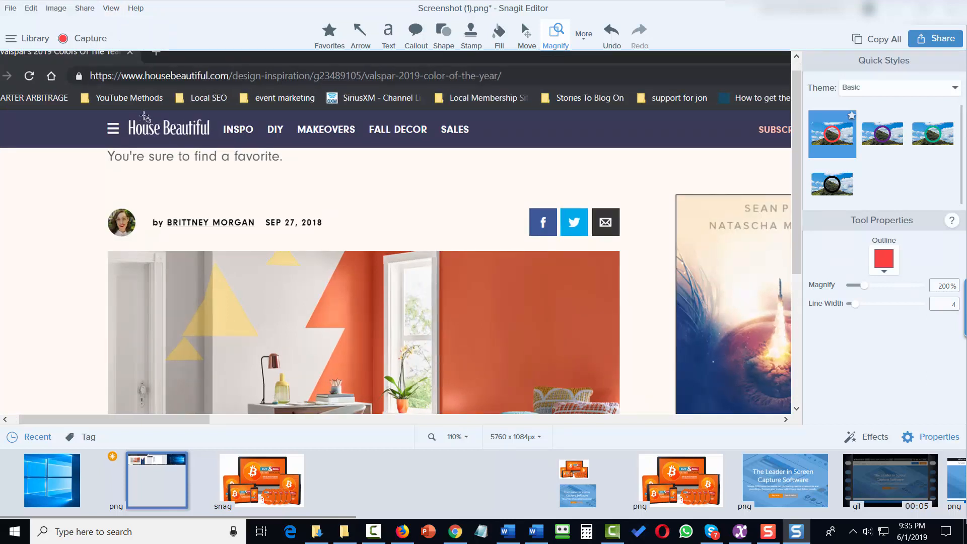
pyautogui.click(114, 9)
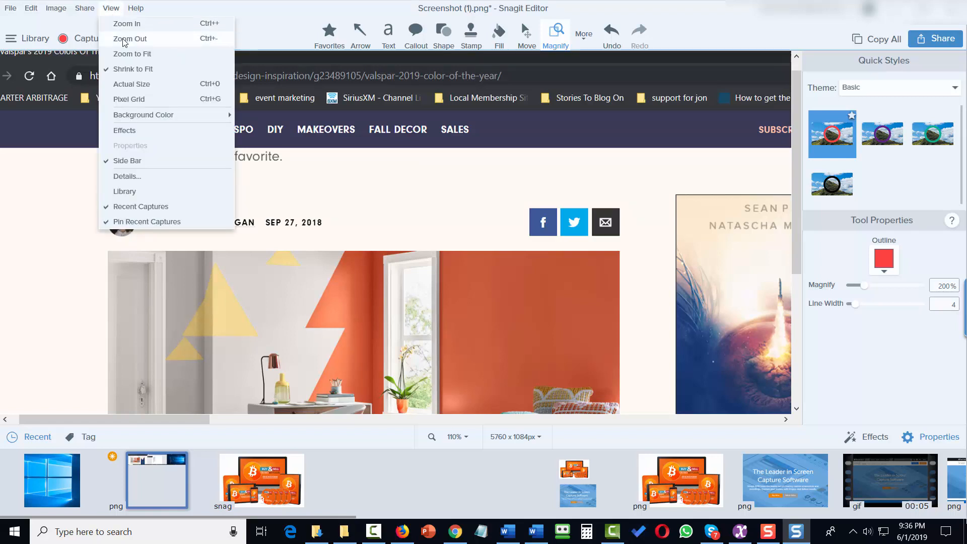
pyautogui.click(124, 40)
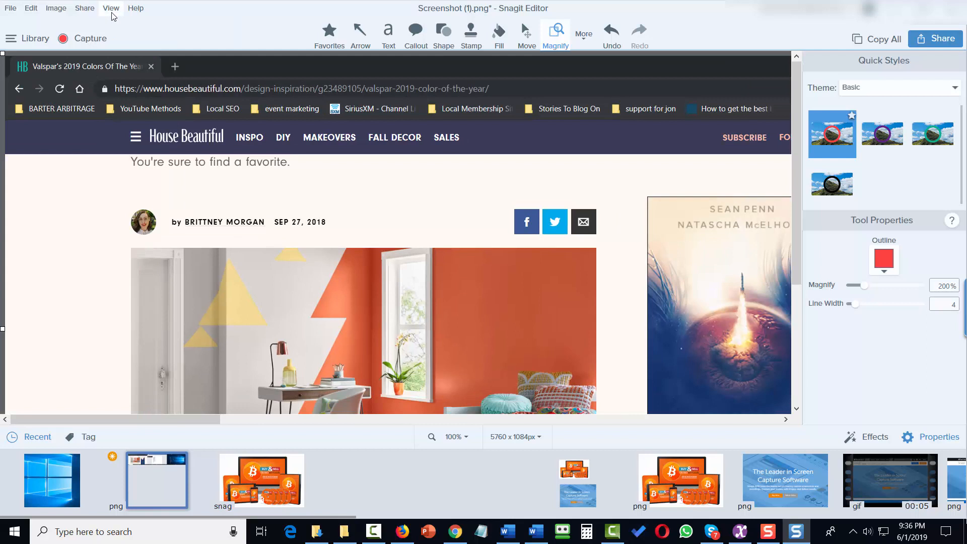
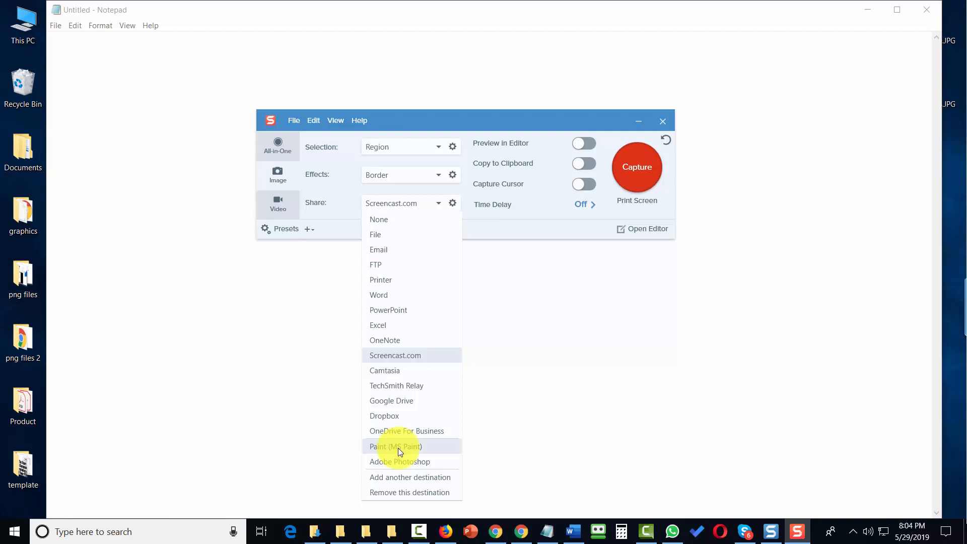
# Step: Switch the capture share destination from Screencast.com to Paint (MS Paint)
pyautogui.click(388, 447)
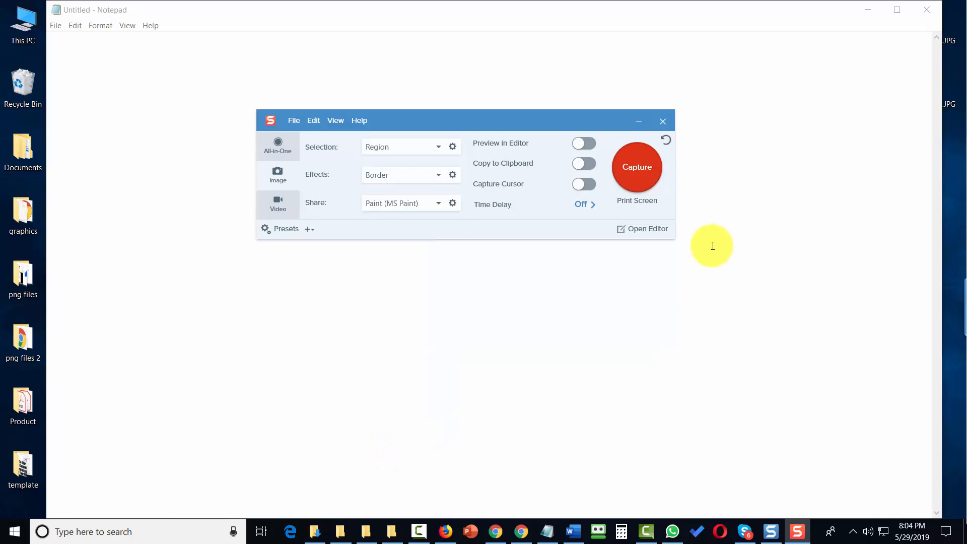
# Step: Capture a region of the Notepad window and save it as a JPG named 'video tutorials'
pyautogui.click(624, 182)
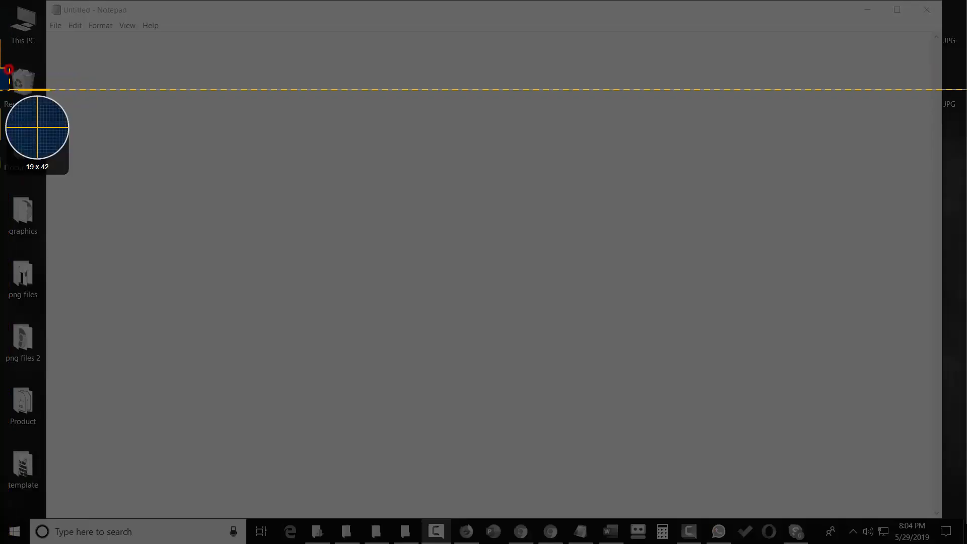
pyautogui.moveTo(8, 68); pyautogui.dragTo(45, 419)
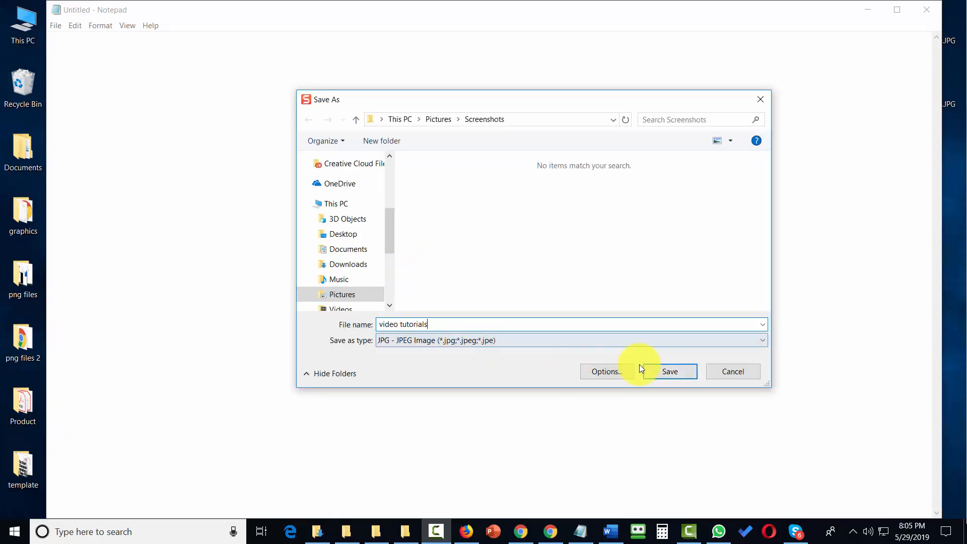
pyautogui.click(647, 370)
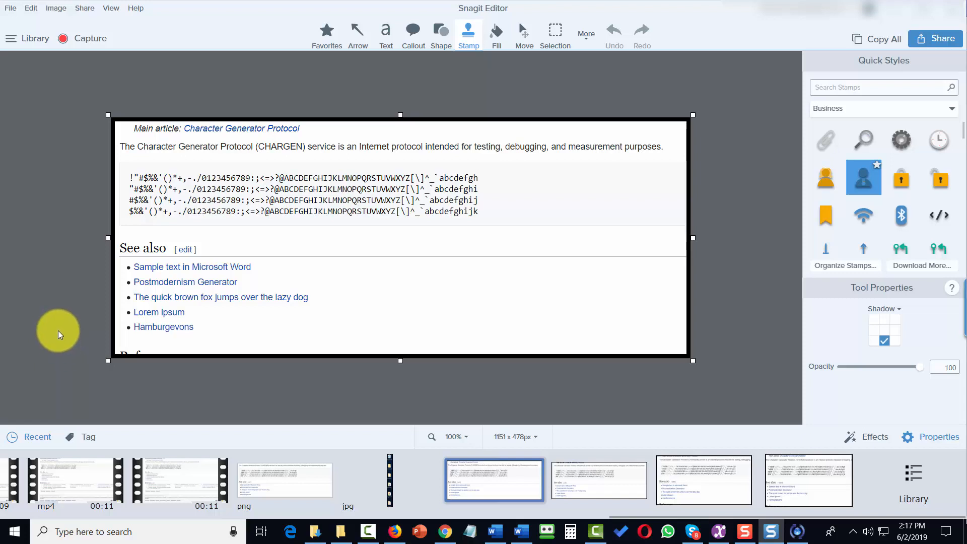
# Step: Use File > New > New Image to make a transparent 2000 × 2000 px blank canvas
pyautogui.click(9, 8)
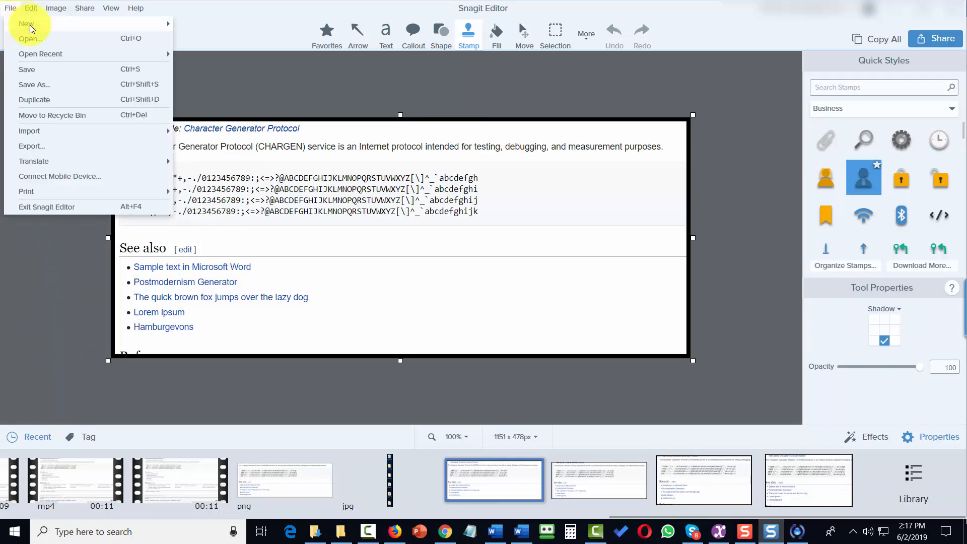
pyautogui.moveTo(30, 28)
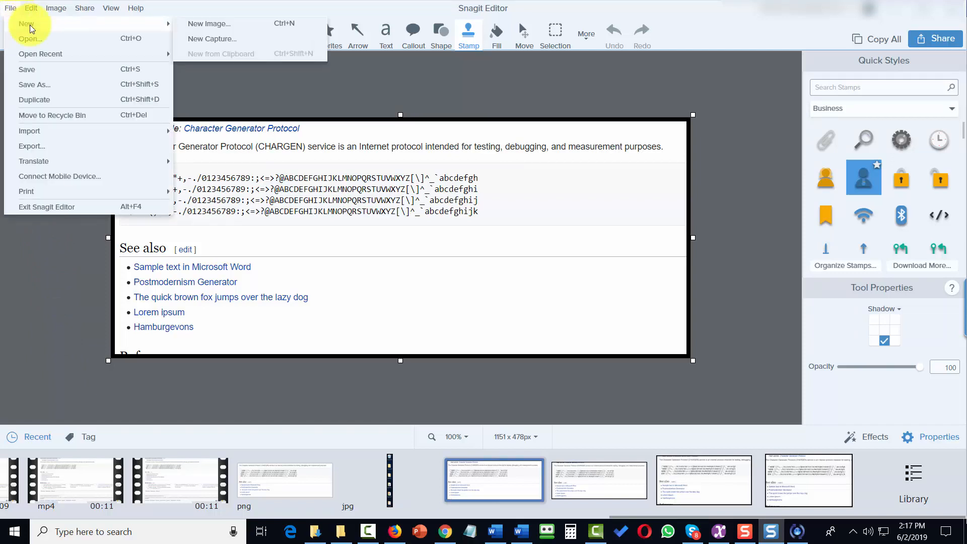
pyautogui.click(211, 25)
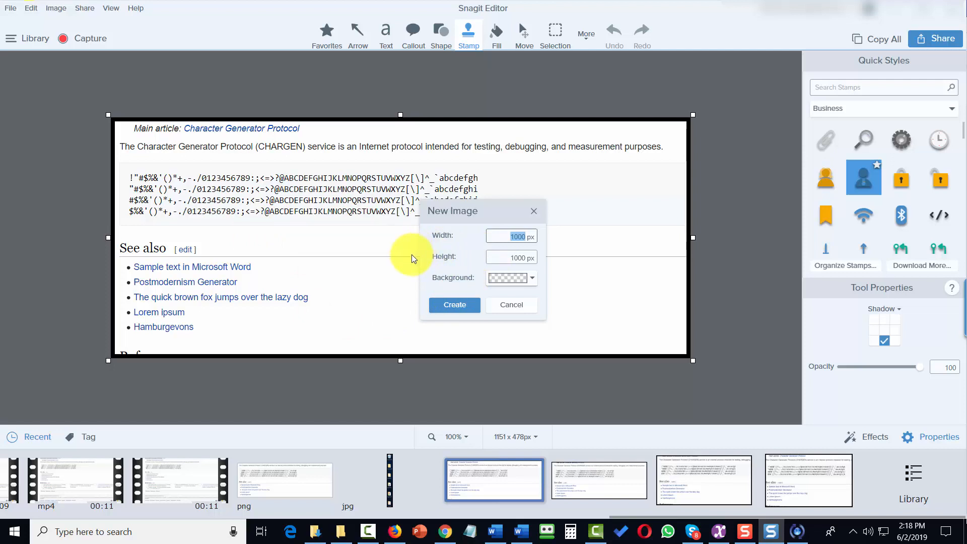
pyautogui.write('2000')
pyautogui.press('Tab')
pyautogui.write('200')
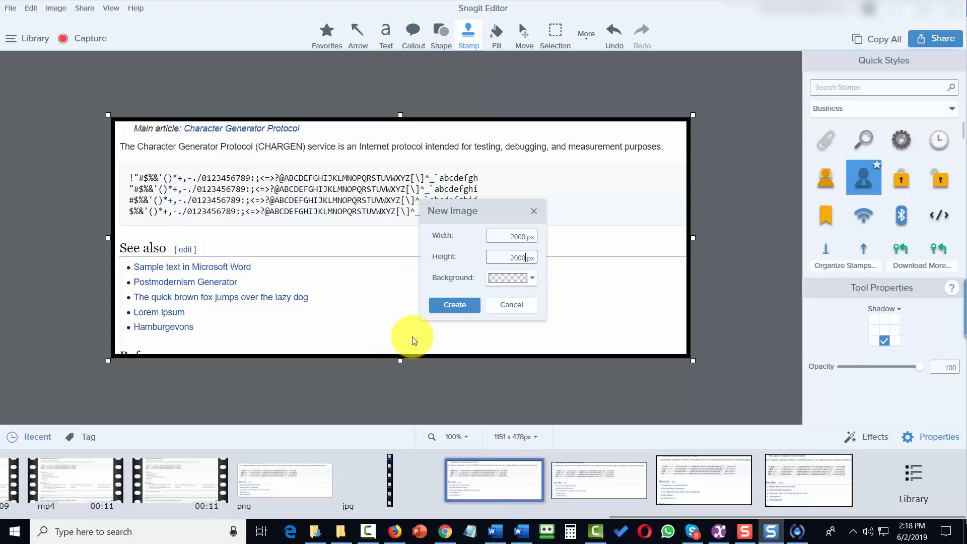
pyautogui.click(437, 308)
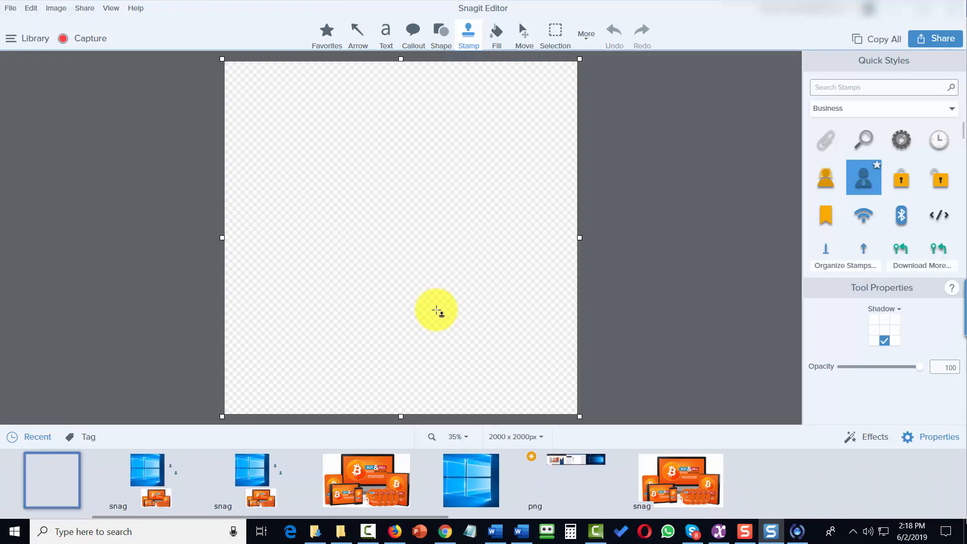
# Step: Zoom the blank canvas out to 25% and scroll the Recent tray to the earlier web captures
pyautogui.hotkey('ctrl', '-')
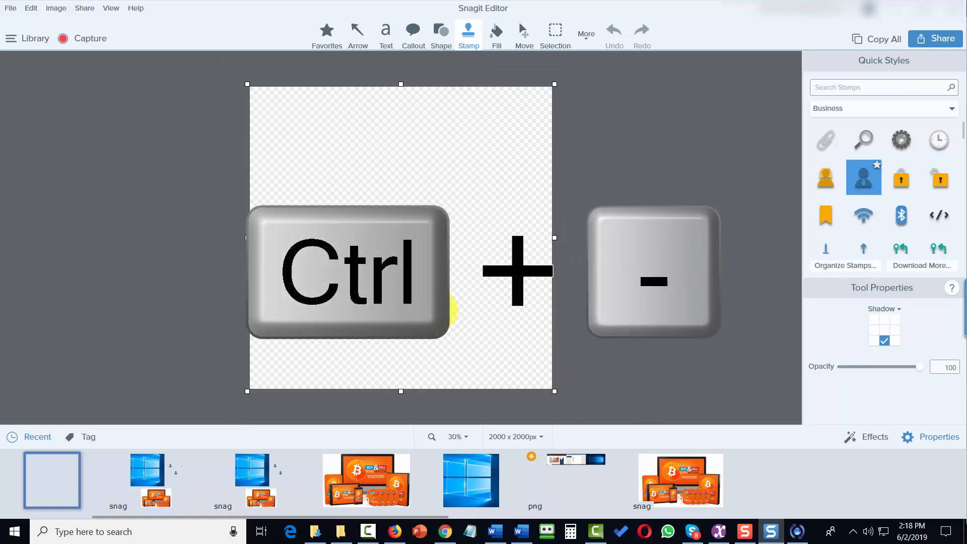
pyautogui.hotkey('ctrl', '-')
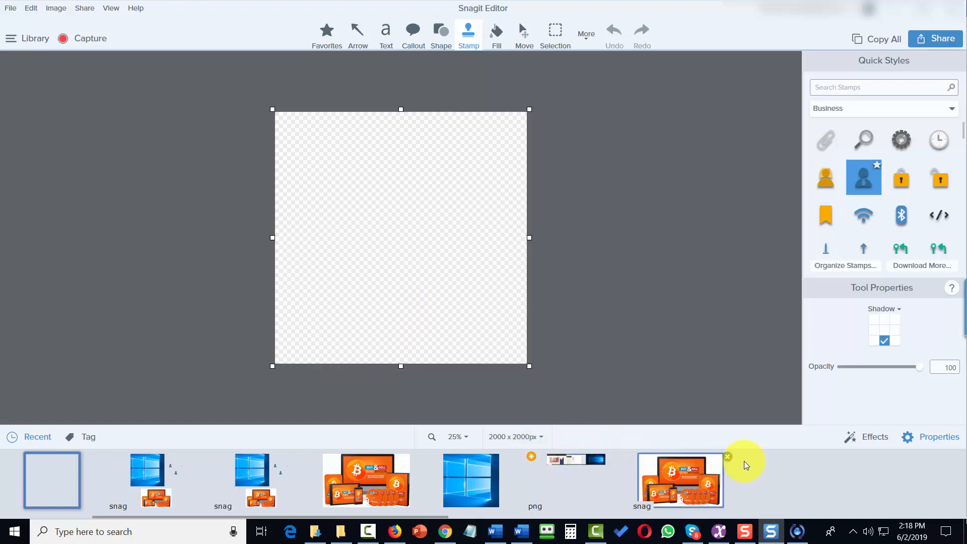
pyautogui.scroll(-10, 745, 465)
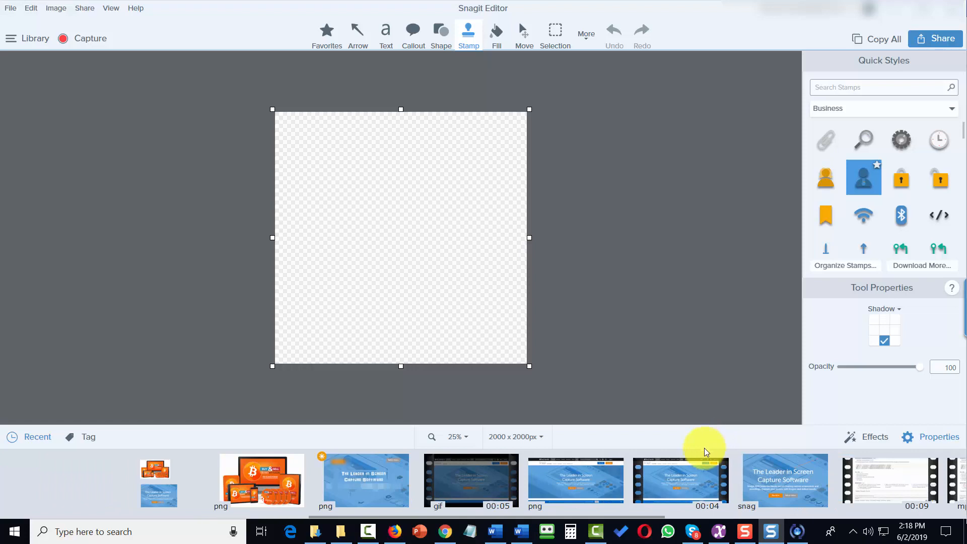
pyautogui.scroll(-10, 134, 466)
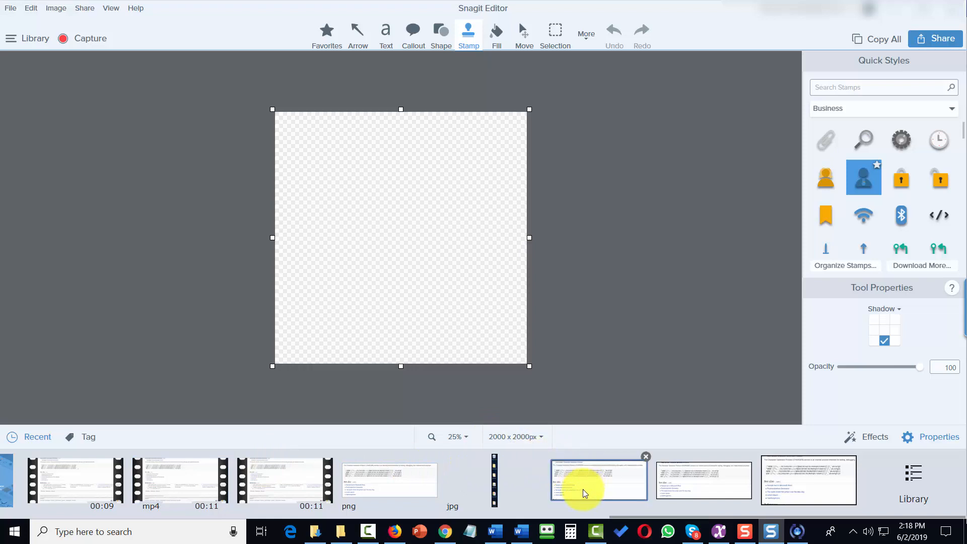
# Step: Drag two Character Generator Protocol captures onto the canvas, stacked with the lower one's edges aligned to the upper's
pyautogui.moveTo(586, 484); pyautogui.dragTo(352, 162)
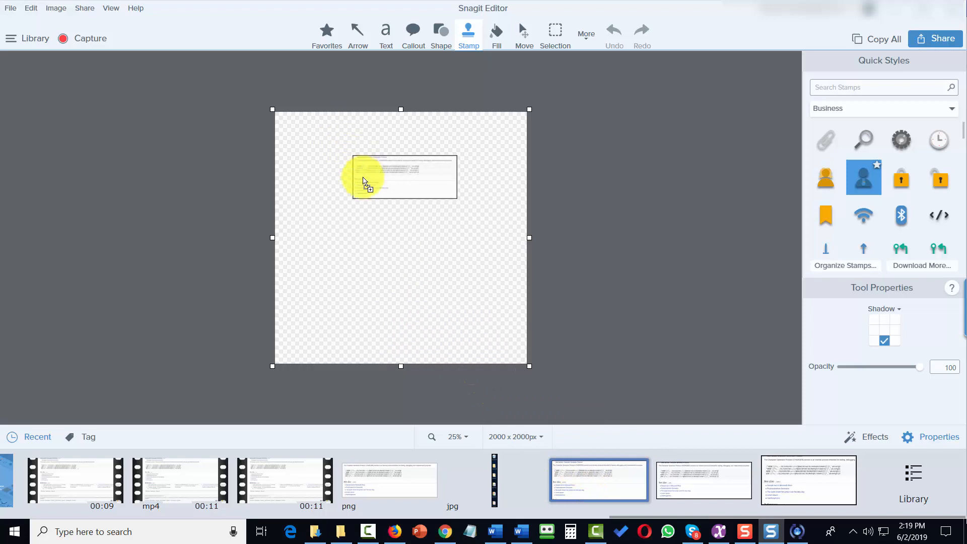
pyautogui.press('s')
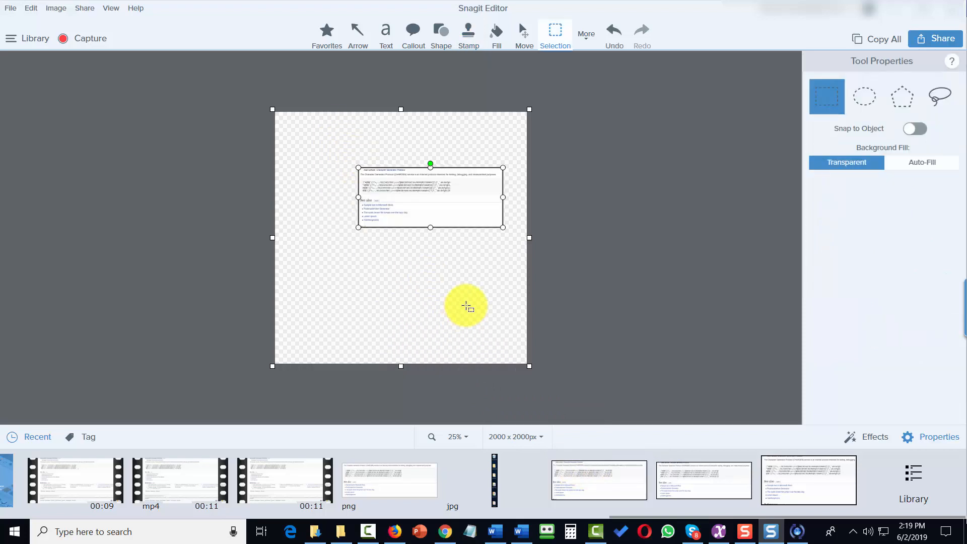
pyautogui.moveTo(449, 204); pyautogui.dragTo(396, 170)
pyautogui.moveTo(800, 486); pyautogui.dragTo(315, 198)
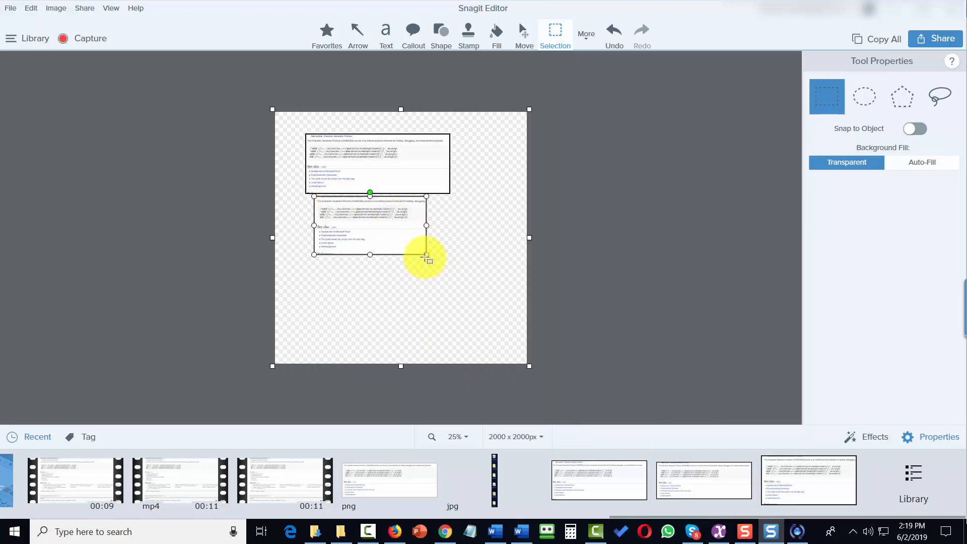
pyautogui.moveTo(428, 256); pyautogui.dragTo(456, 271)
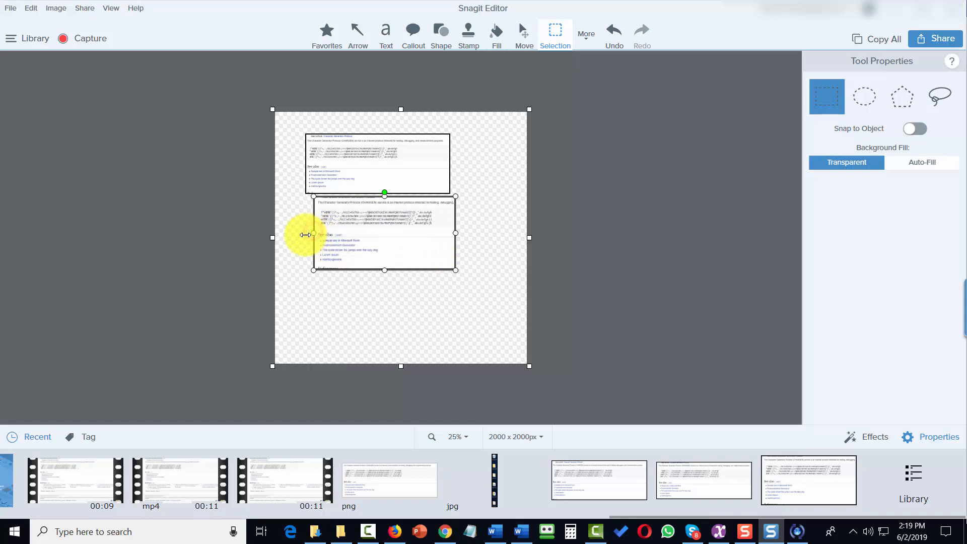
pyautogui.moveTo(305, 235); pyautogui.dragTo(297, 234)
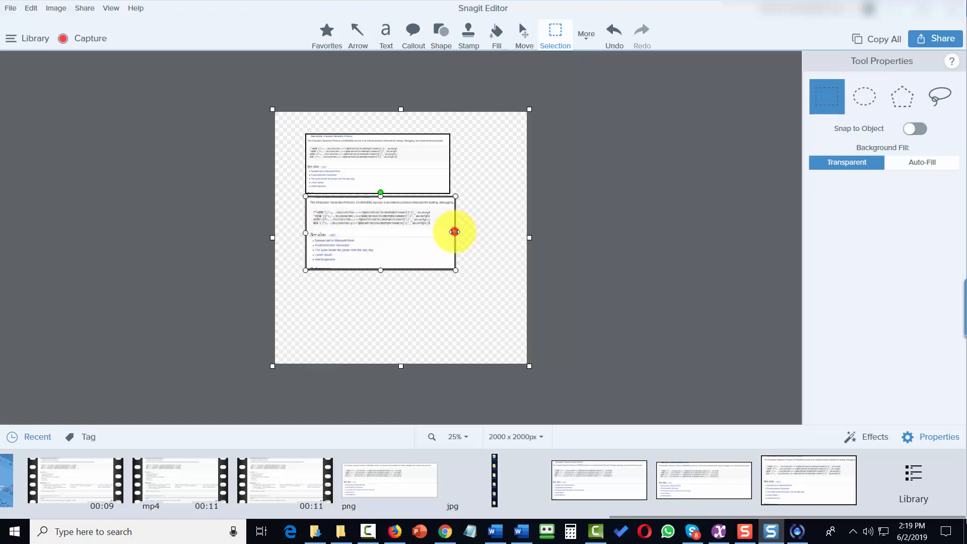
pyautogui.moveTo(455, 232); pyautogui.dragTo(451, 233)
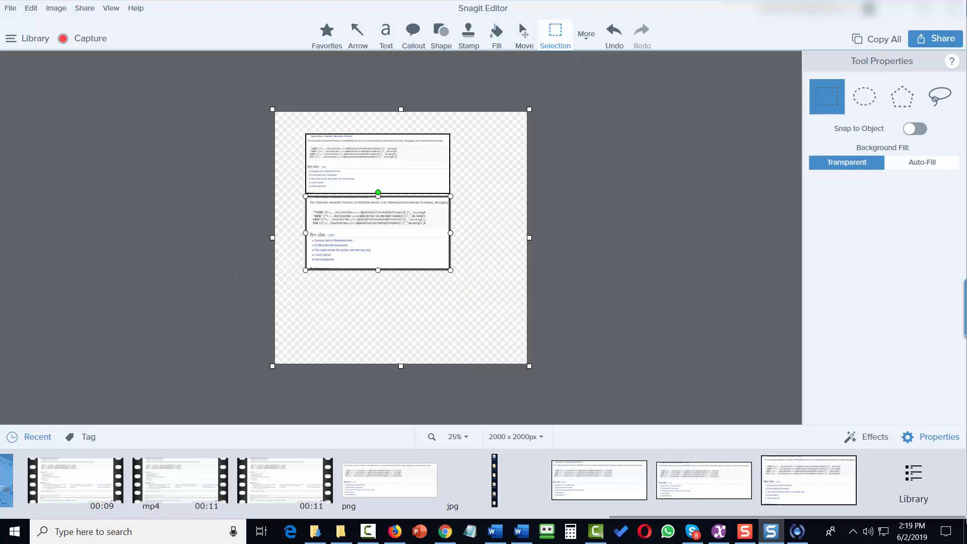
# Step: Trim the canvas with Image > Trim to 1152 × 1084 px, then bring up Save As
pyautogui.click(55, 8)
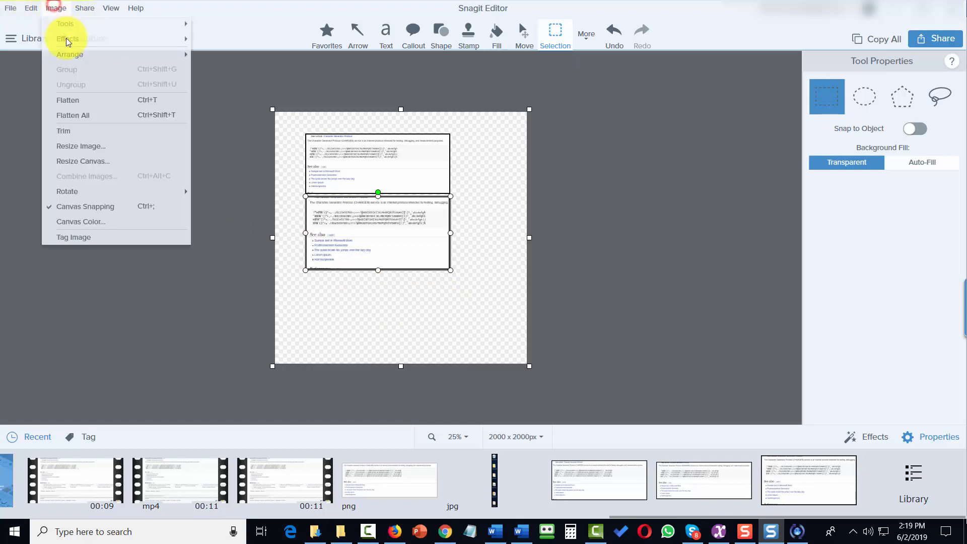
pyautogui.click(80, 132)
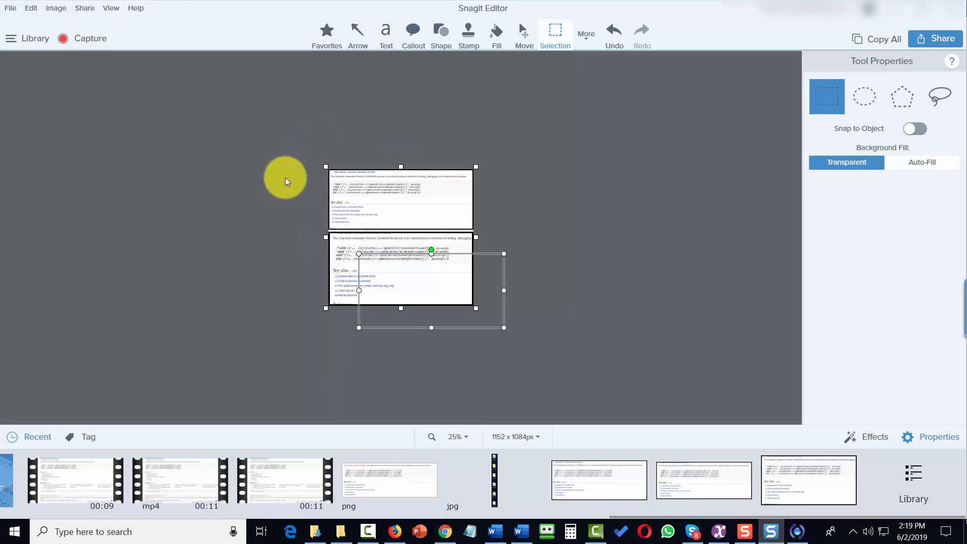
pyautogui.hotkey('ctrl', 's')
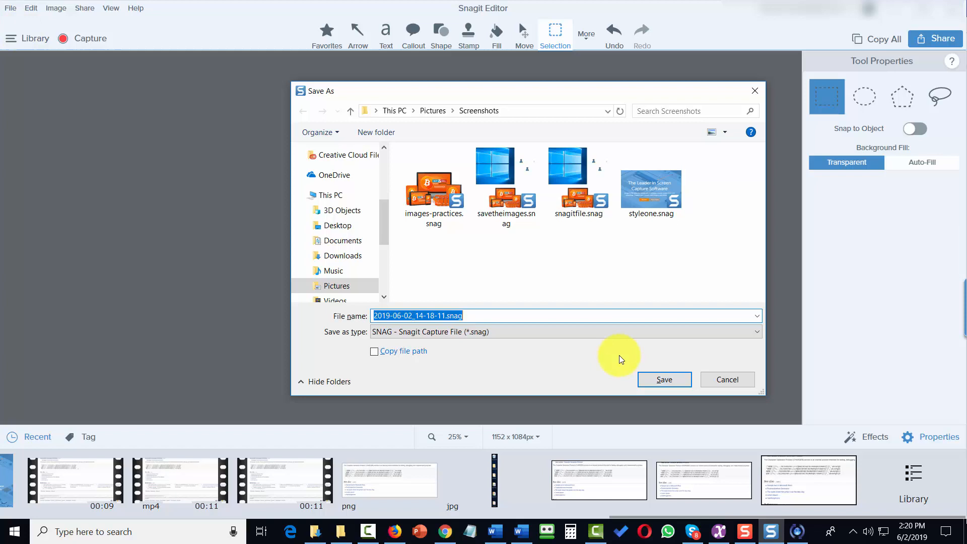
# Step: Save the image as savetheim.snag, then save a PNG copy named giveitaname in Screenshots
pyautogui.click(664, 379)
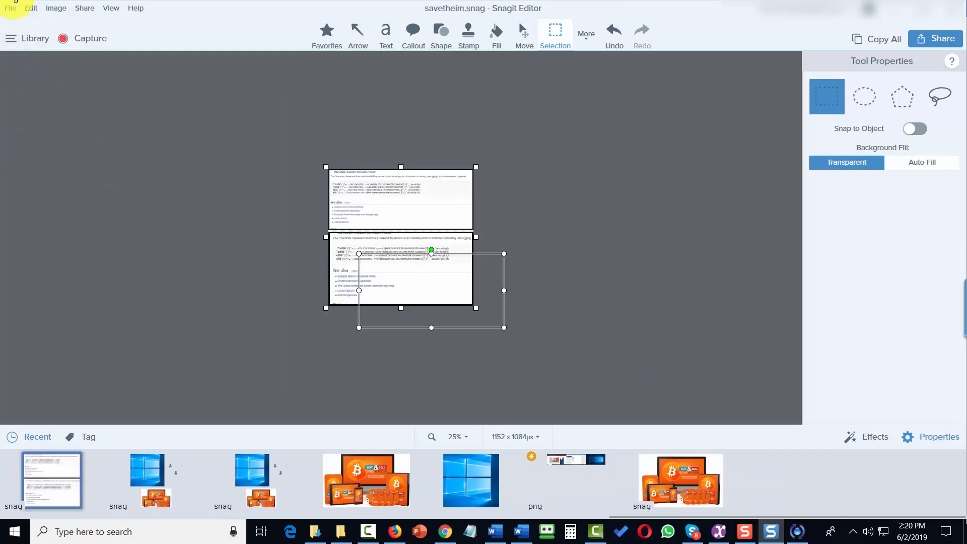
pyautogui.click(9, 10)
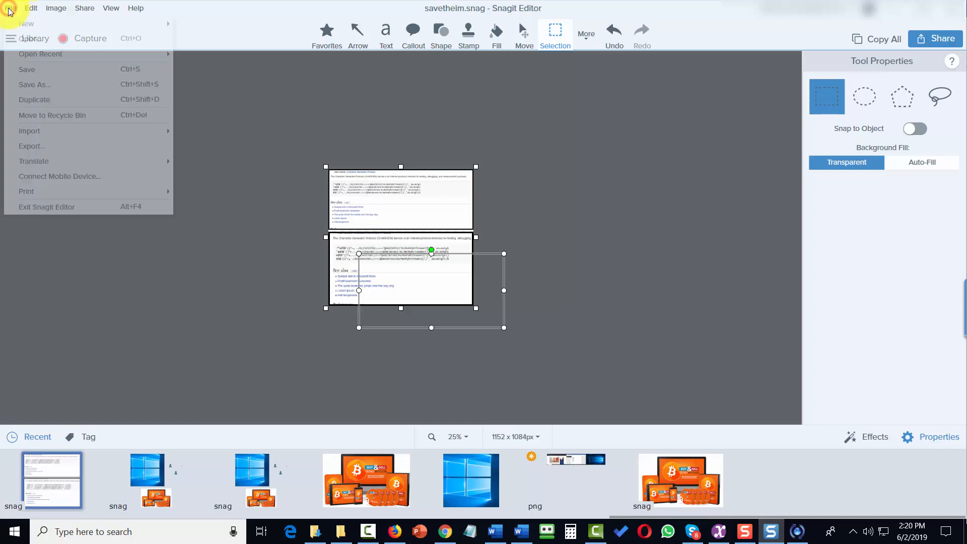
pyautogui.click(38, 82)
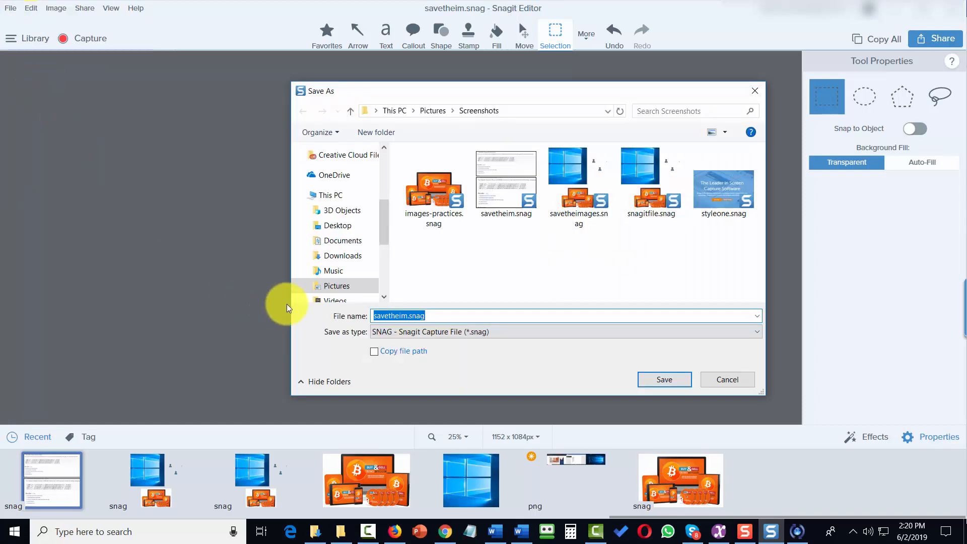
pyautogui.click(408, 331)
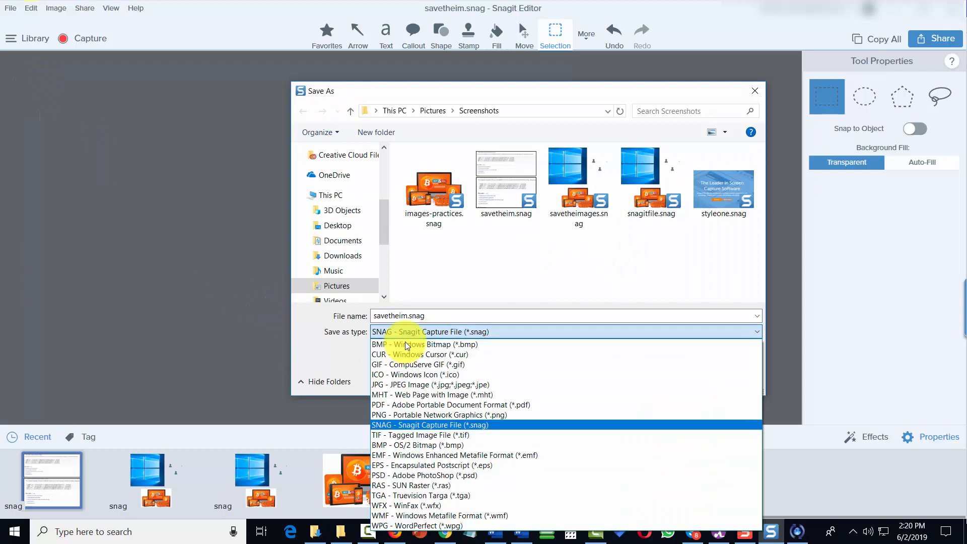
pyautogui.click(443, 415)
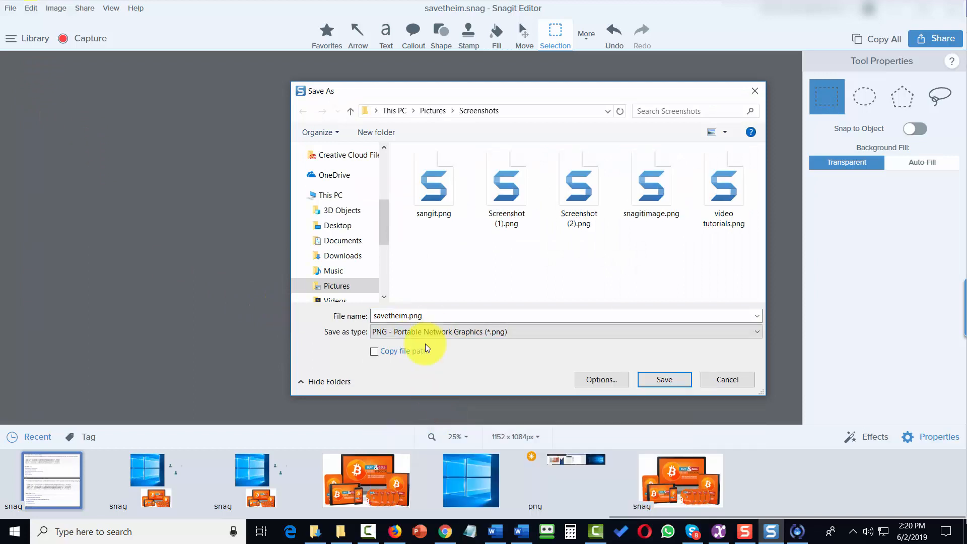
pyautogui.click(426, 317)
pyautogui.doubleClick(426, 316)
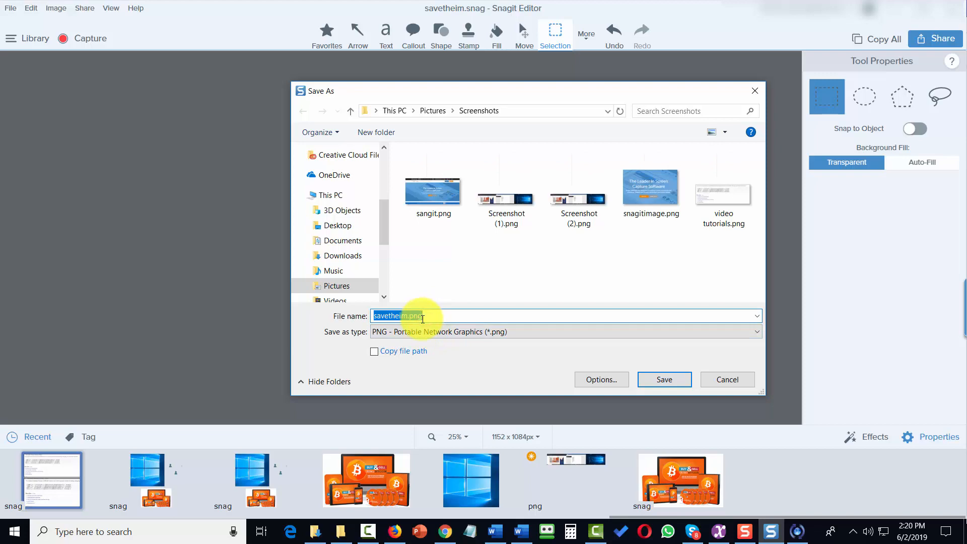
pyautogui.write('giveitaname')
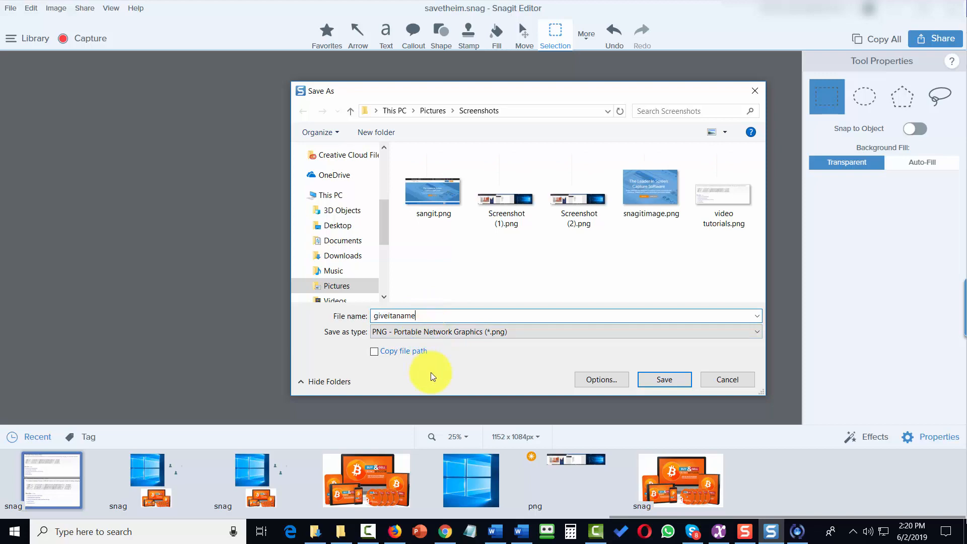
pyautogui.click(655, 379)
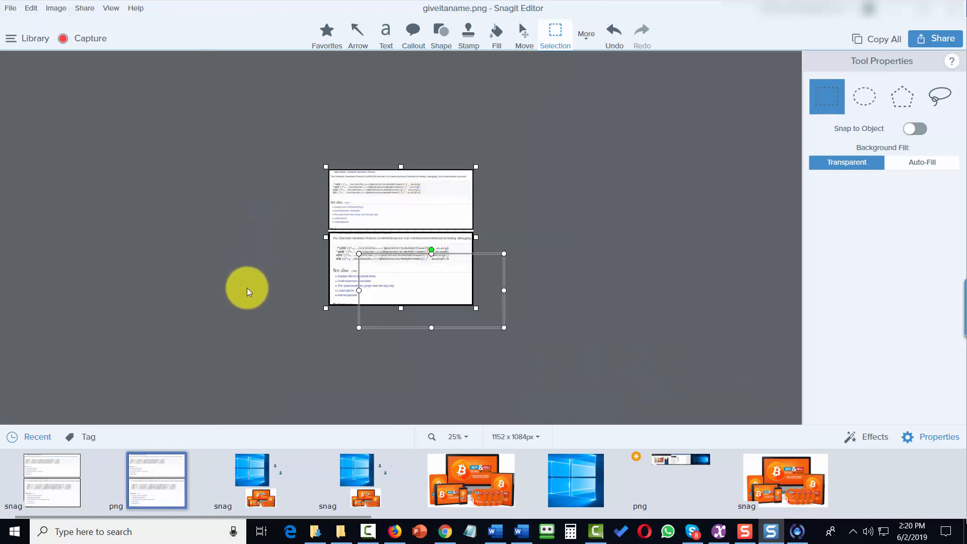
# Step: Set the share destination to Screencast.com and add Paint (MS Paint) as a second destination
pyautogui.click(443, 200)
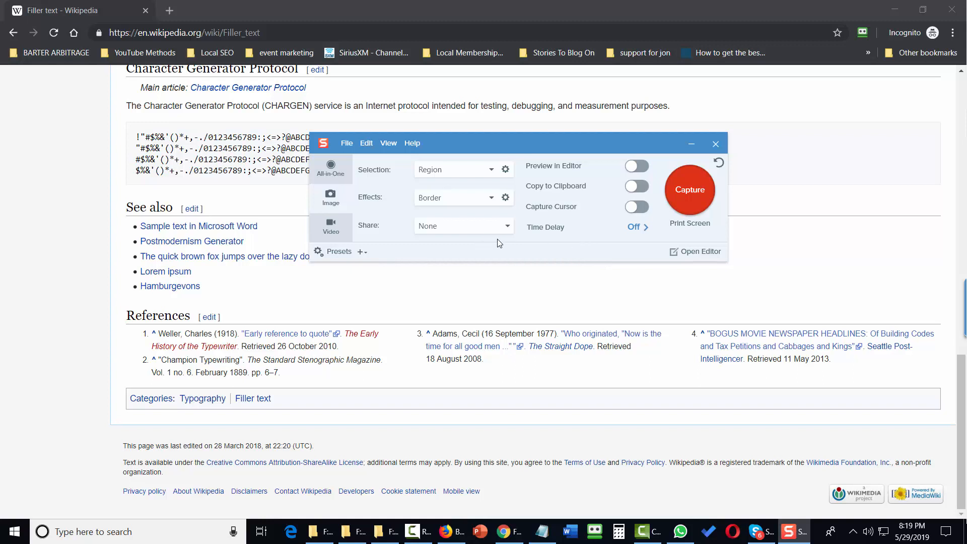
pyautogui.click(507, 228)
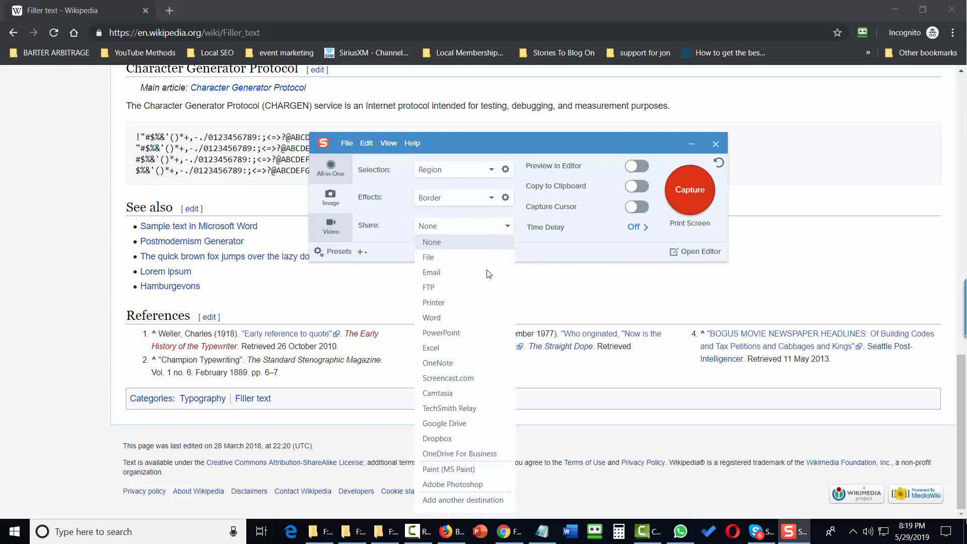
pyautogui.click(461, 386)
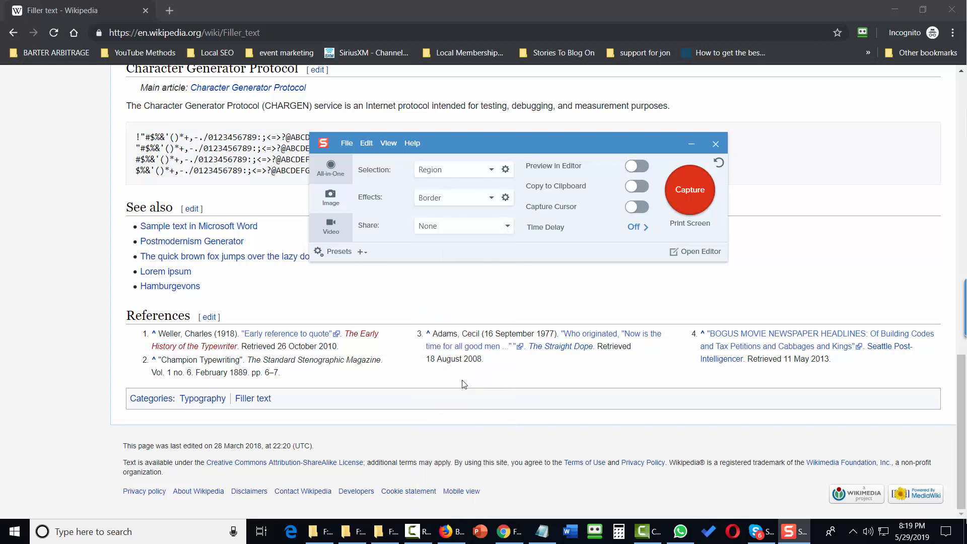
pyautogui.click(492, 228)
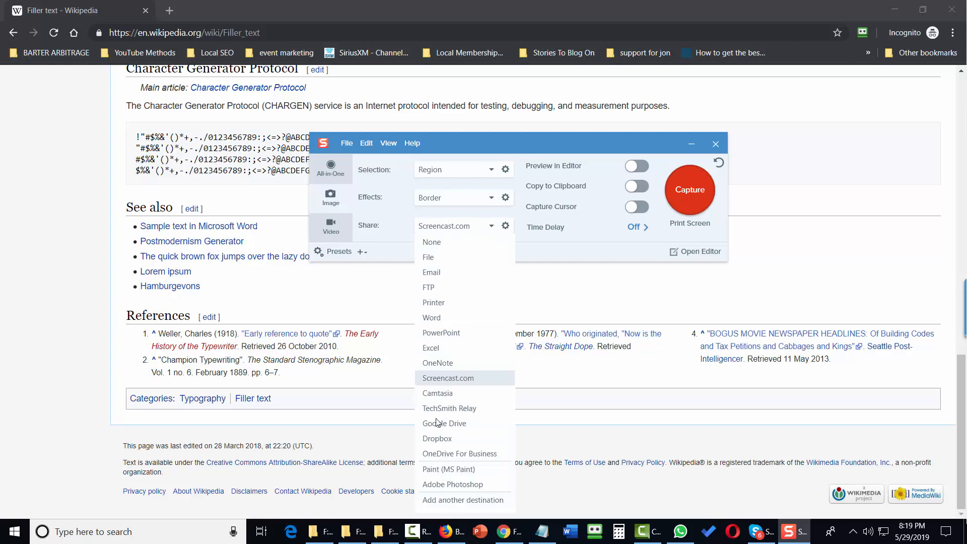
pyautogui.click(466, 500)
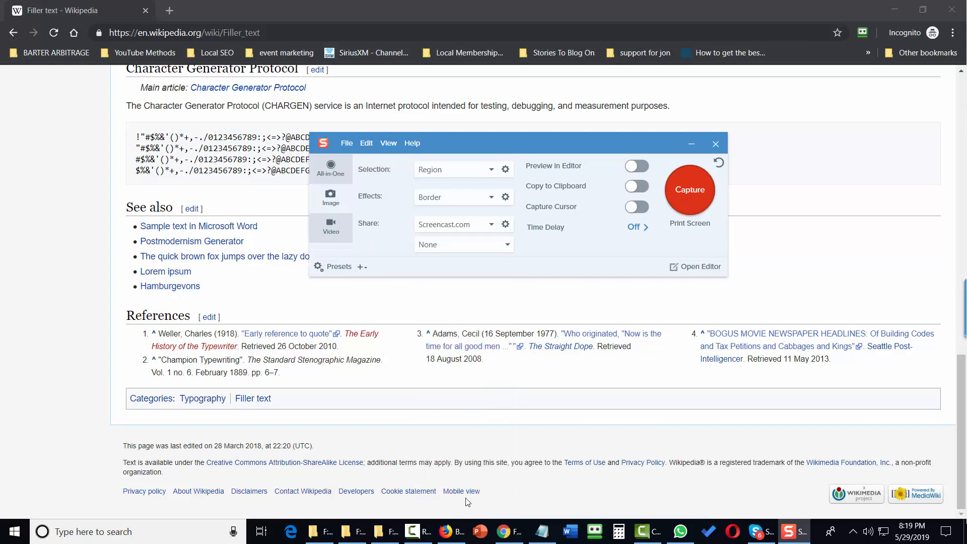
pyautogui.click(502, 250)
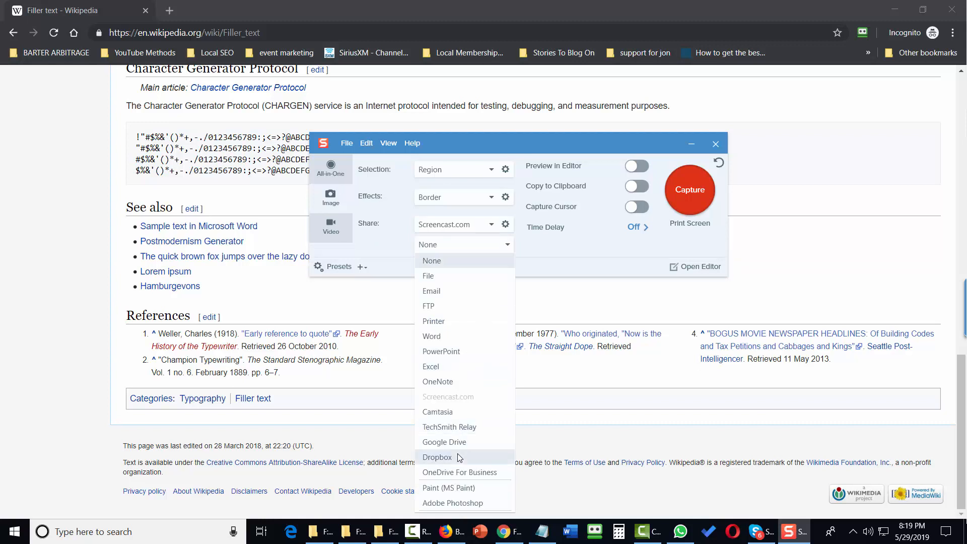
pyautogui.click(471, 484)
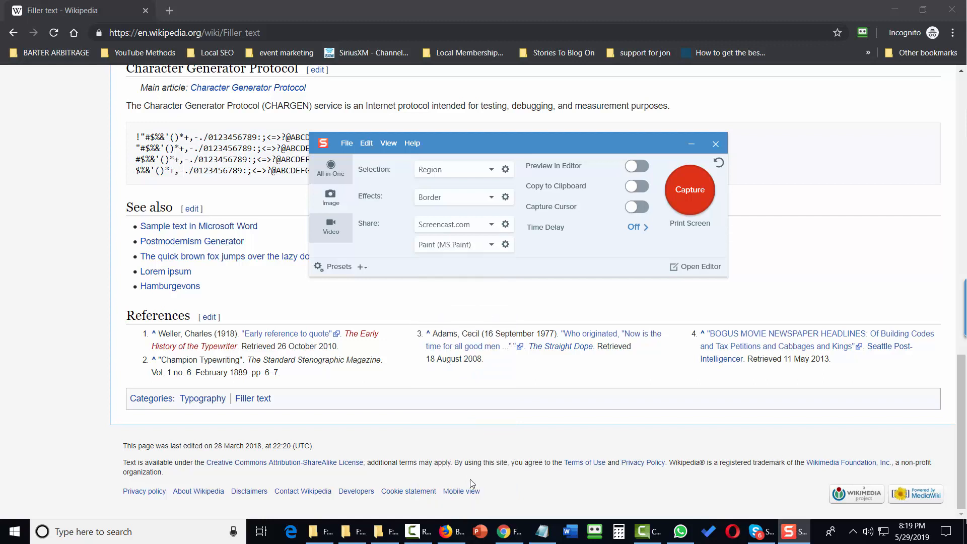
pyautogui.click(488, 247)
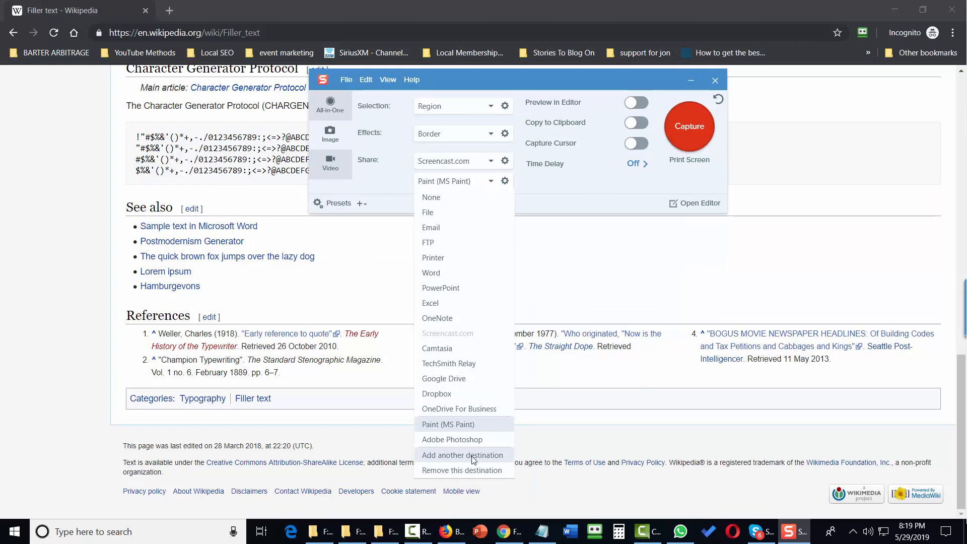
# Step: Add Google Drive as a third destination, sign in, and accept uploading to the TechSmith folder
pyautogui.click(474, 456)
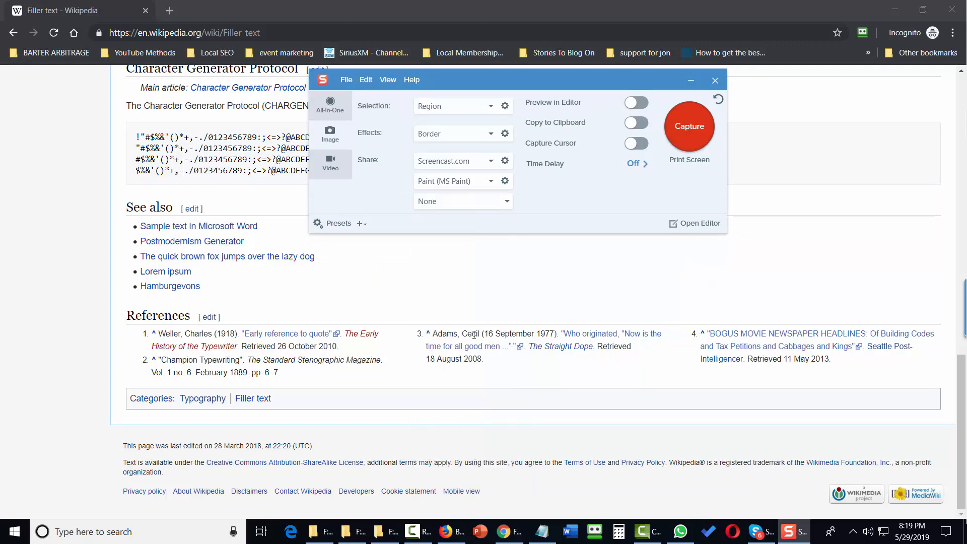
pyautogui.click(508, 204)
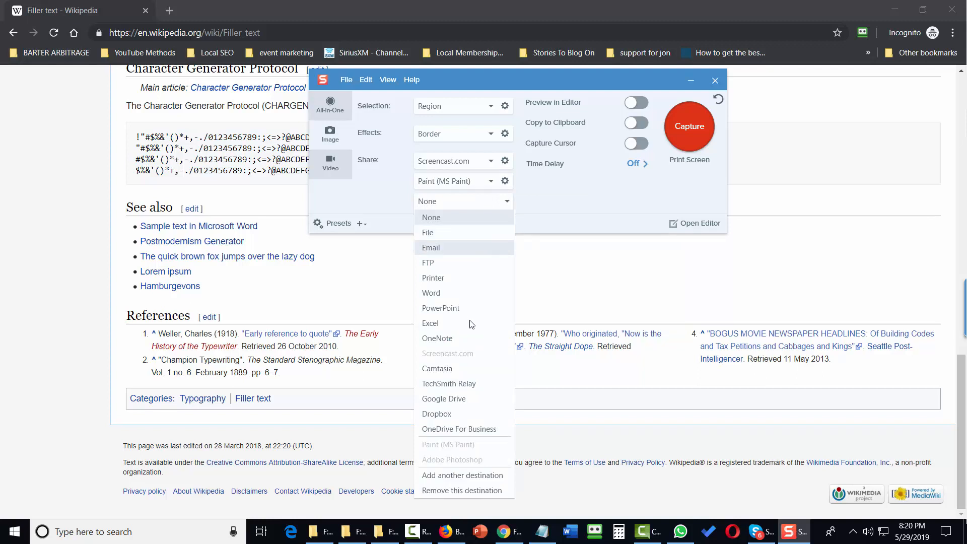
pyautogui.click(463, 402)
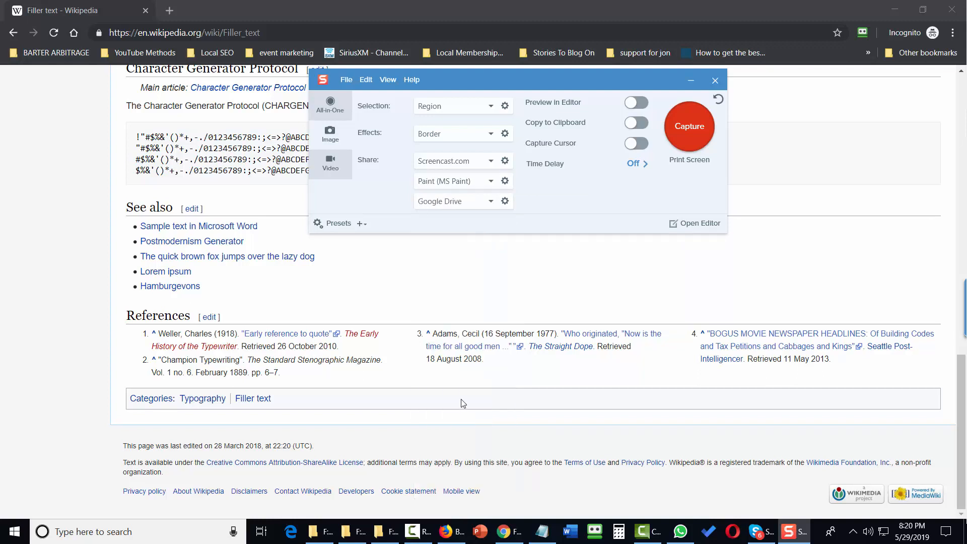
pyautogui.click(505, 202)
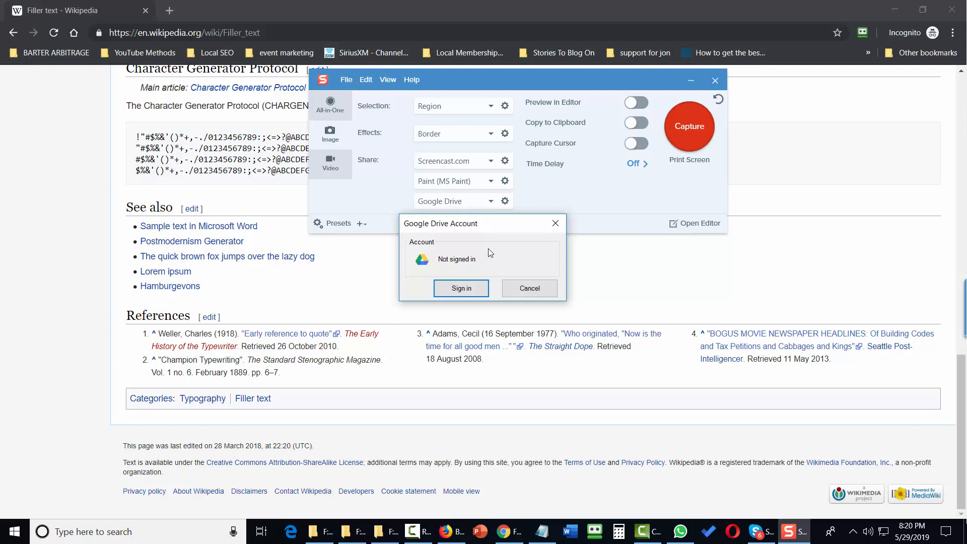
pyautogui.click(456, 290)
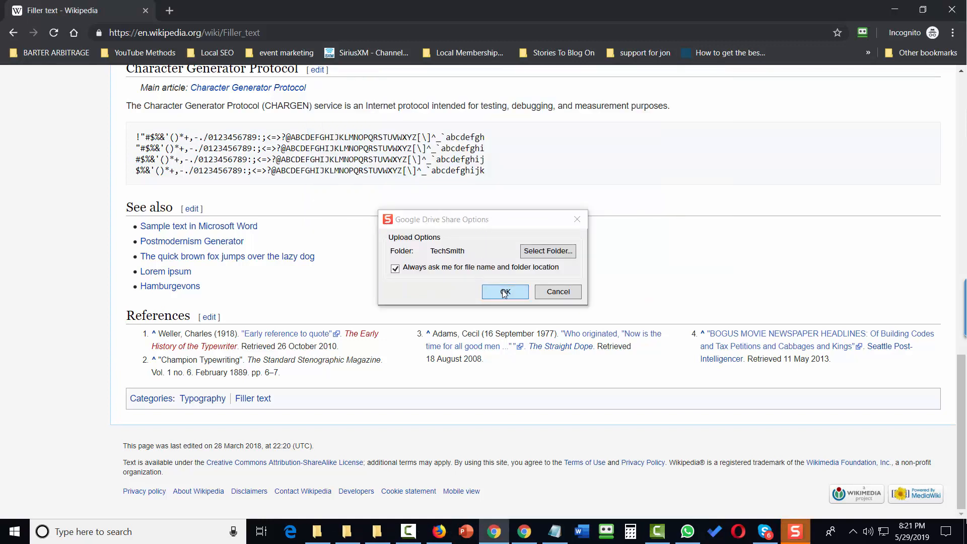
pyautogui.click(503, 295)
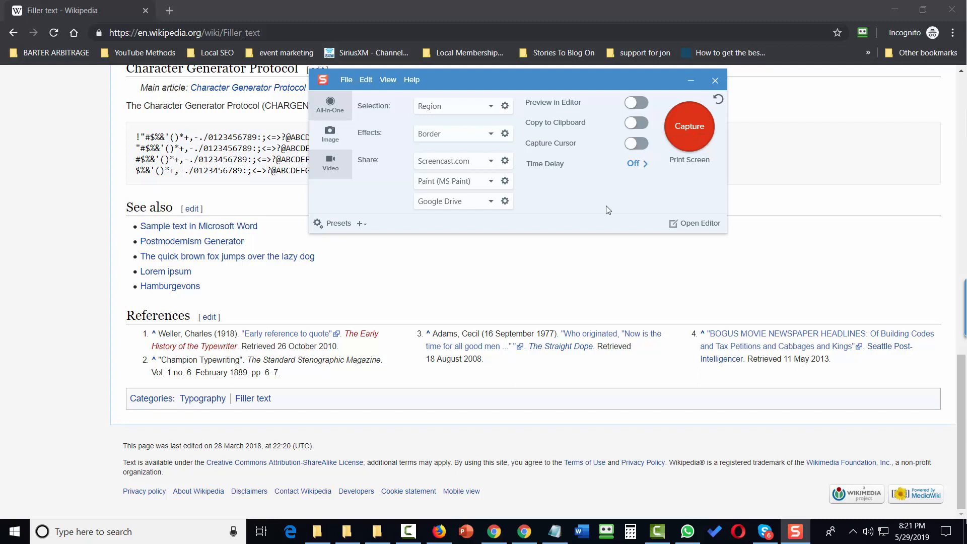
# Step: Capture a region around the CHARGEN sample text and See also list, which opens in Paint
pyautogui.click(690, 129)
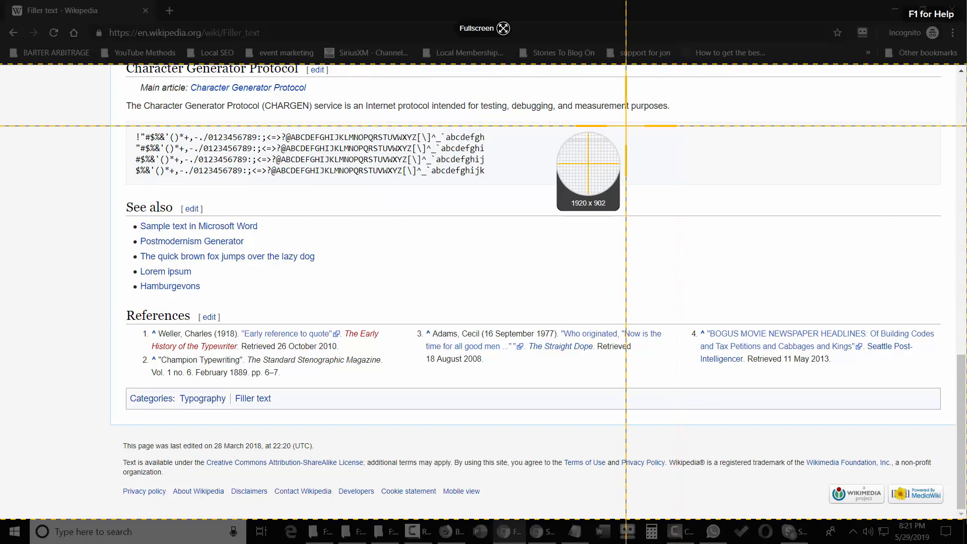
pyautogui.moveTo(626, 125)
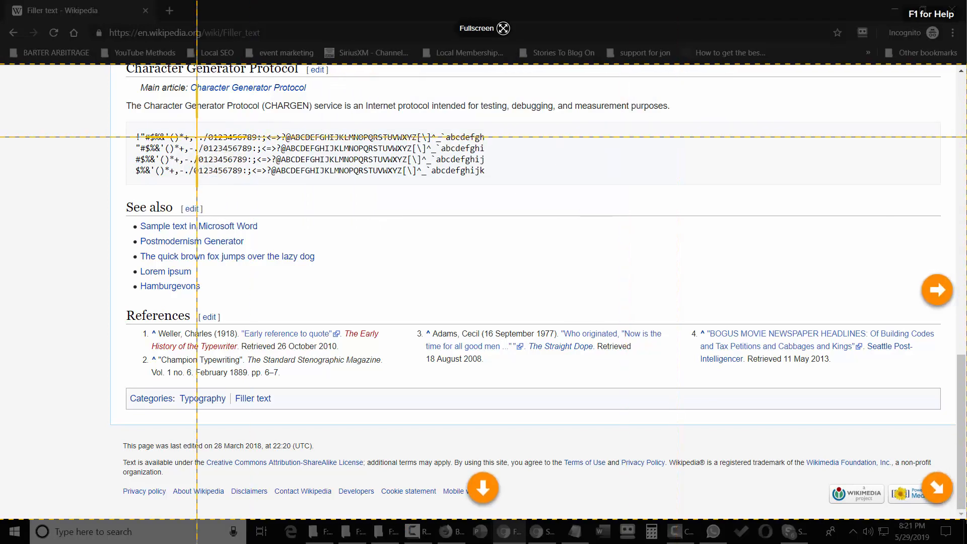
pyautogui.moveTo(119, 93); pyautogui.dragTo(707, 306)
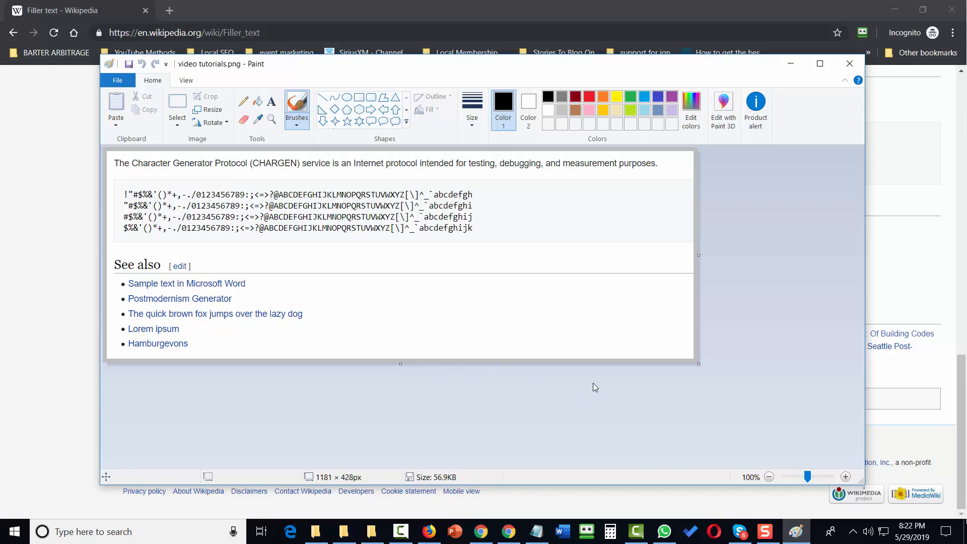
# Step: Finish the capture, name it 'tutorials' and send it to Screencast.com
pyautogui.press('Print')
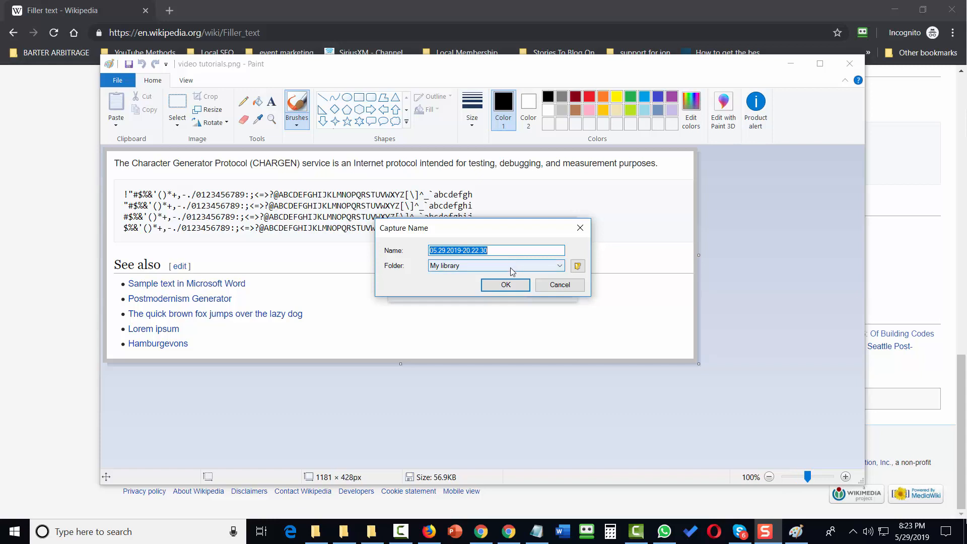
pyautogui.write('tutorials')
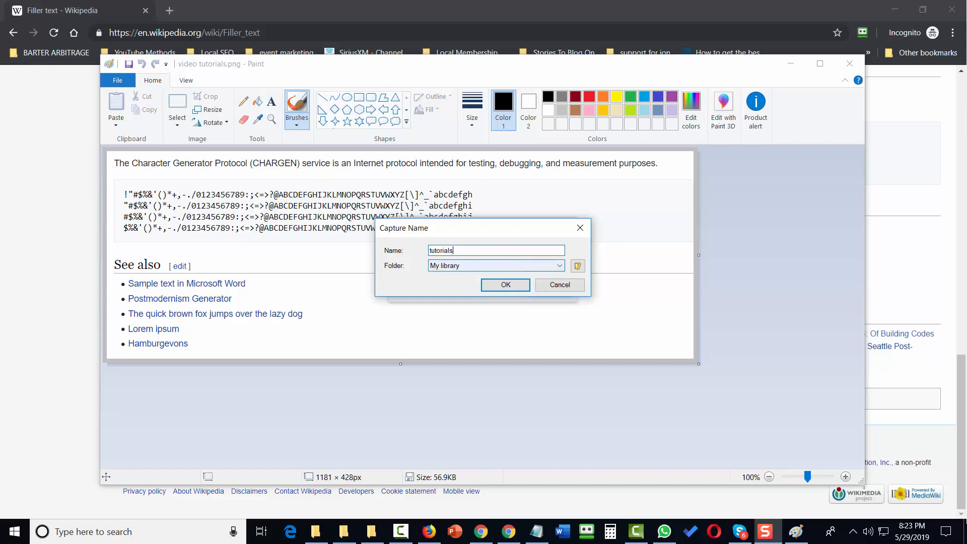
pyautogui.click(506, 285)
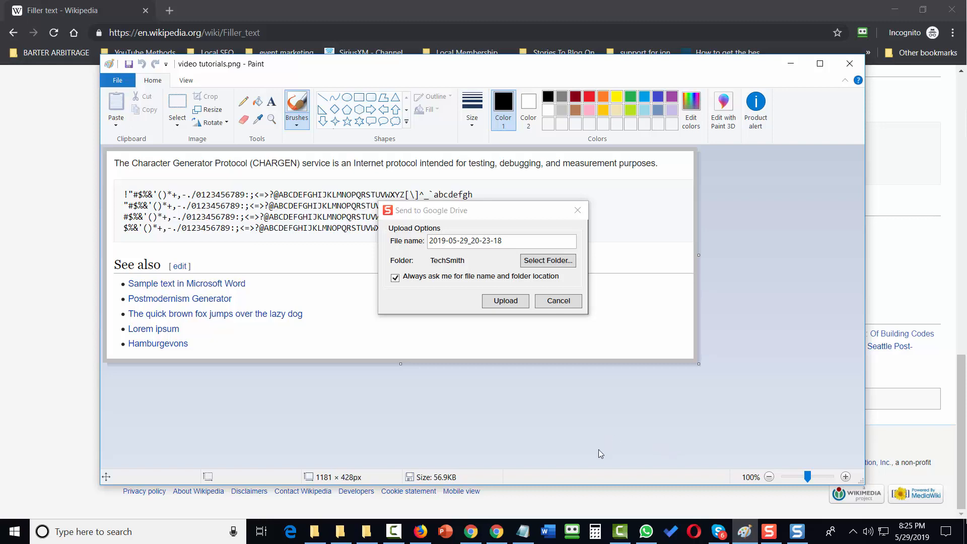
# Step: Paste the Screencast.com share link into a new Notepad document, then minimize Notepad
pyautogui.rightClick(524, 532)
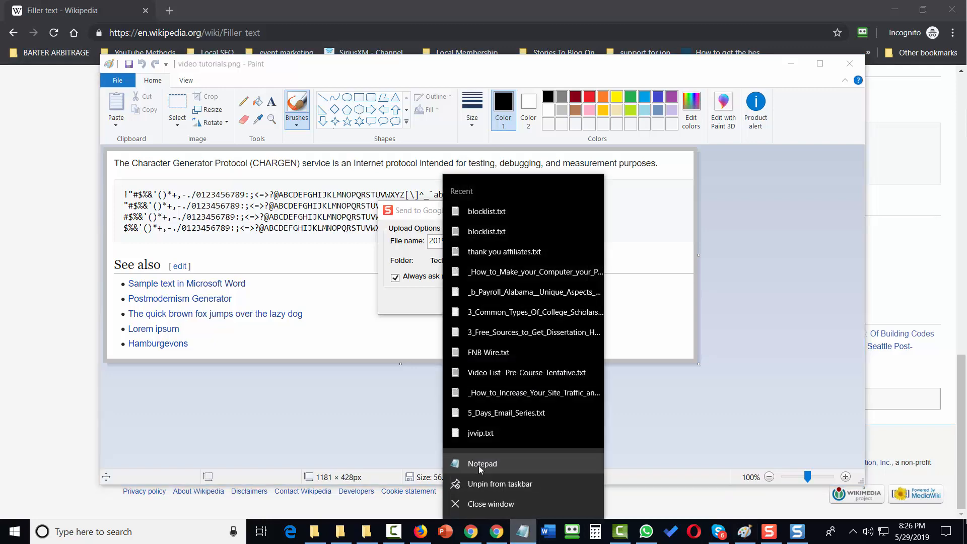
pyautogui.click(479, 464)
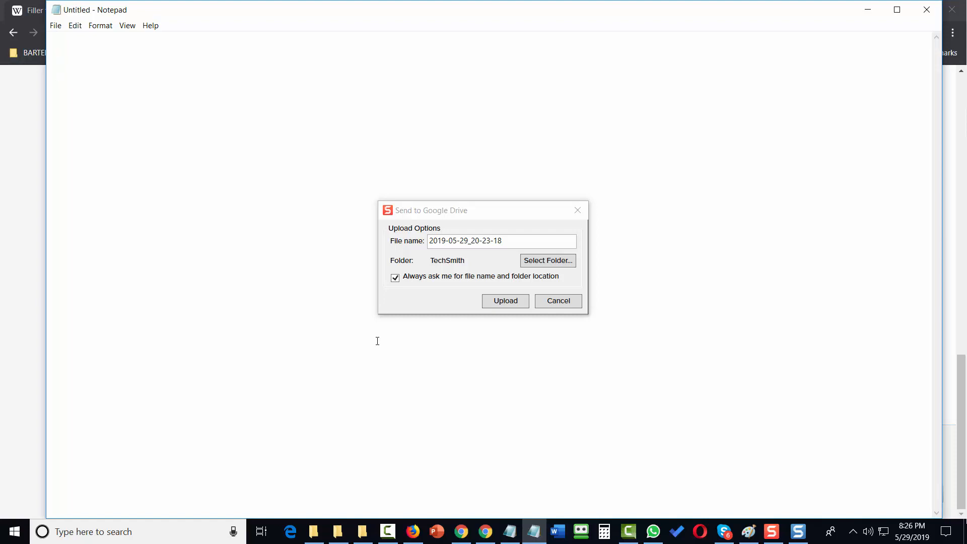
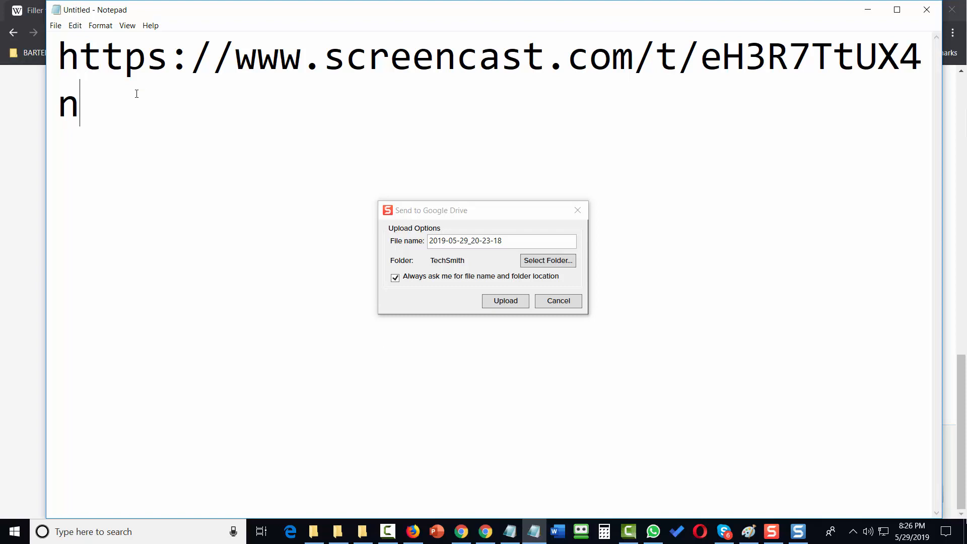
pyautogui.press('super+Down')
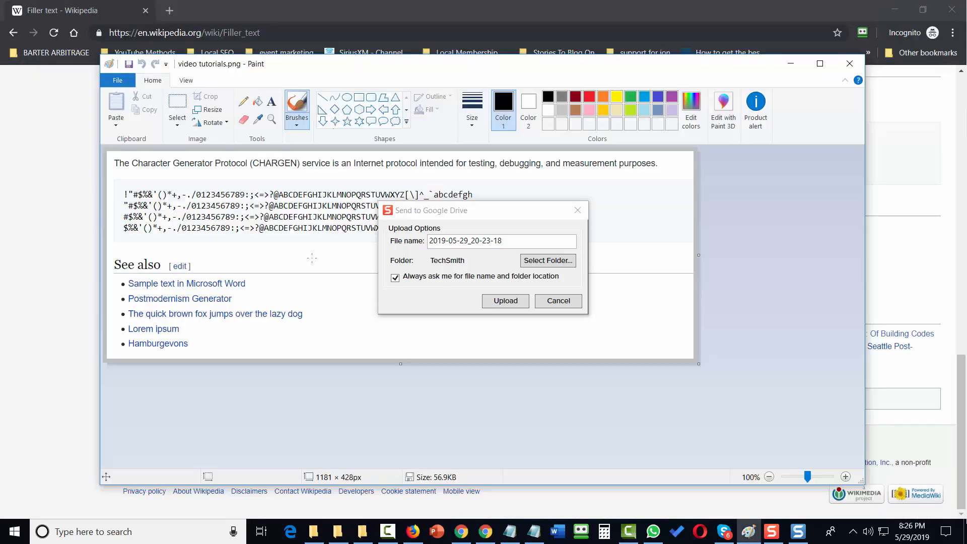
# Step: Upload the image to Google Drive as 'video tutorials', then minimize Notepad
pyautogui.click(502, 240)
pyautogui.write('video tutorials')
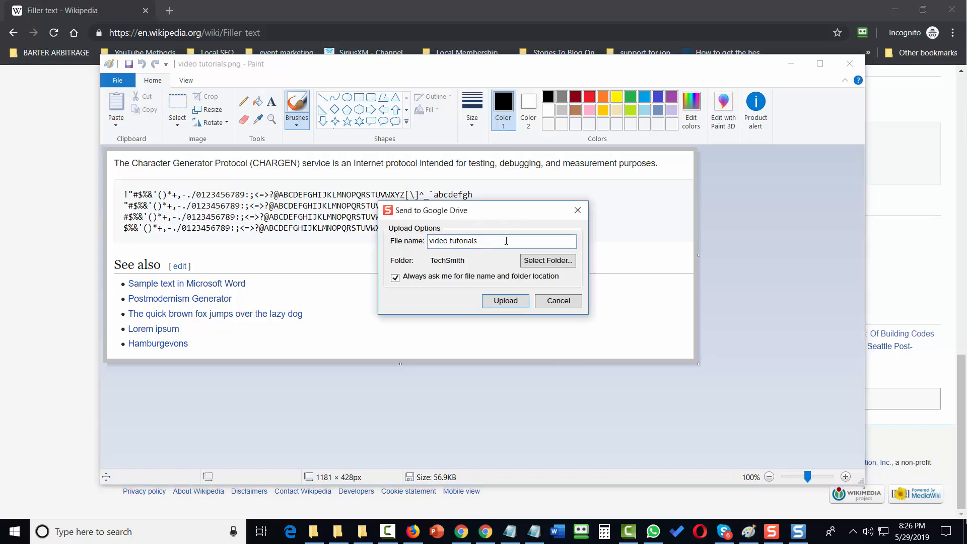
pyautogui.click(506, 303)
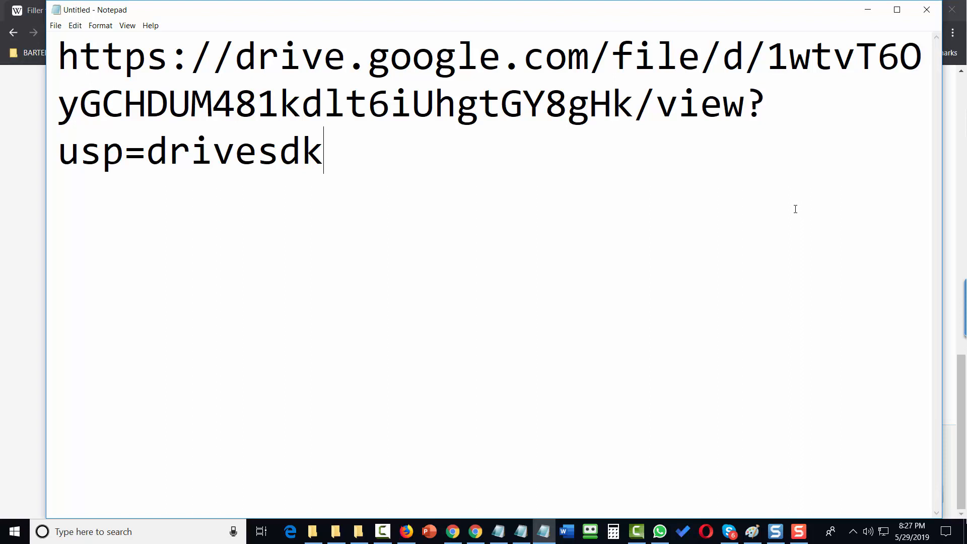
pyautogui.click(868, 10)
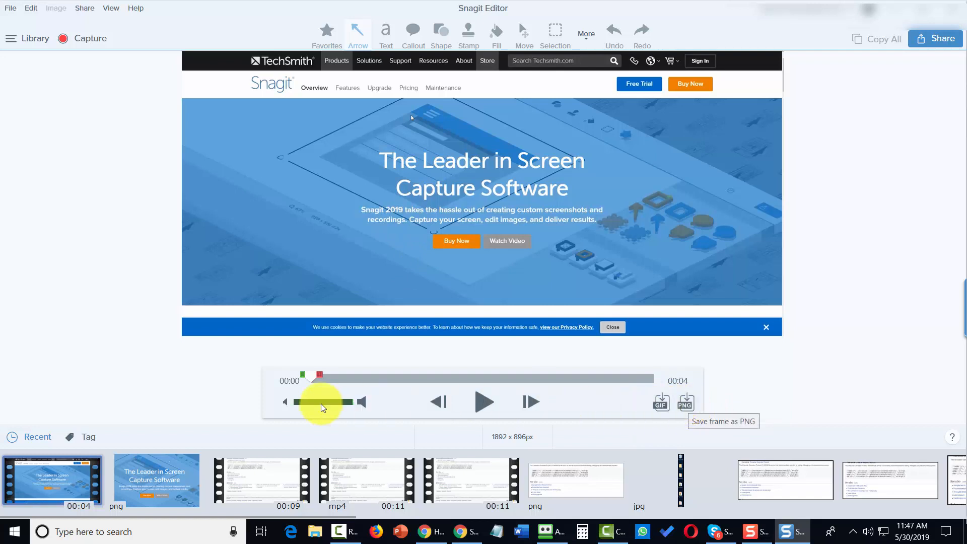
# Step: Grab the video frame at 00:02 as an image, reverting the trial crop
pyautogui.moveTo(309, 379); pyautogui.dragTo(481, 378)
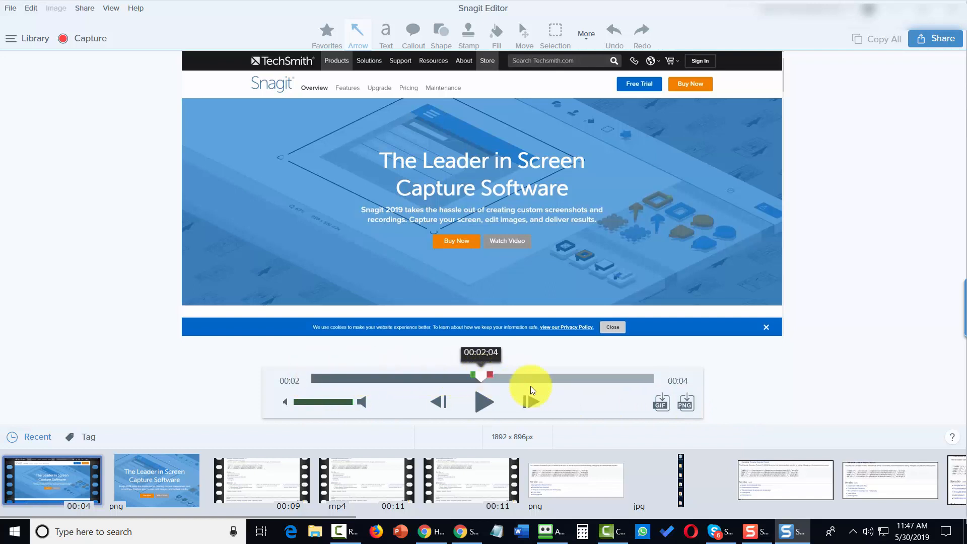
pyautogui.click(685, 405)
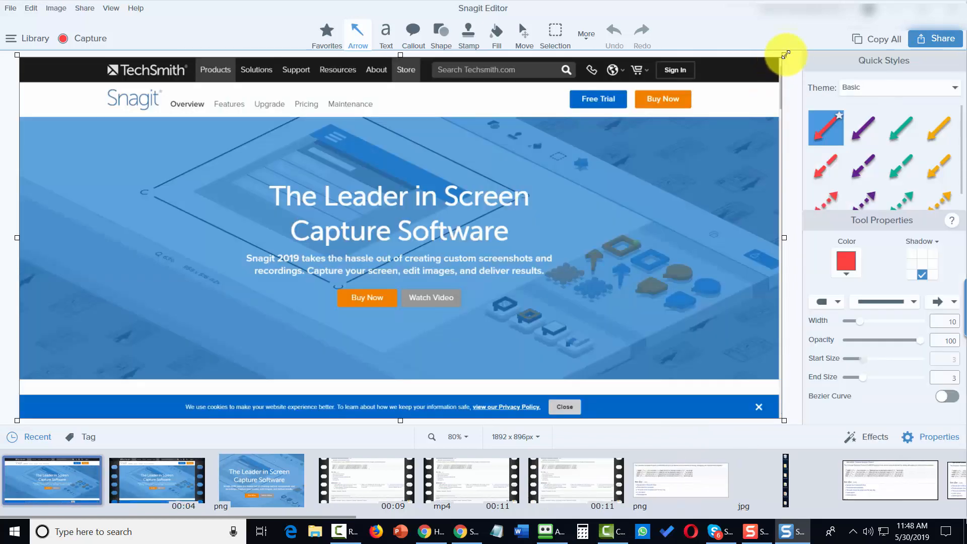
pyautogui.moveTo(784, 55); pyautogui.dragTo(472, 223)
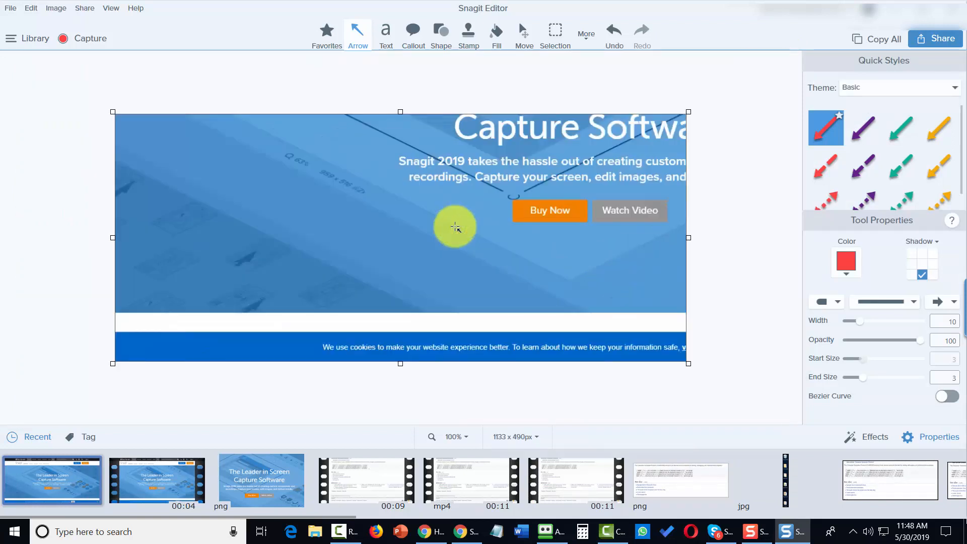
pyautogui.click(619, 34)
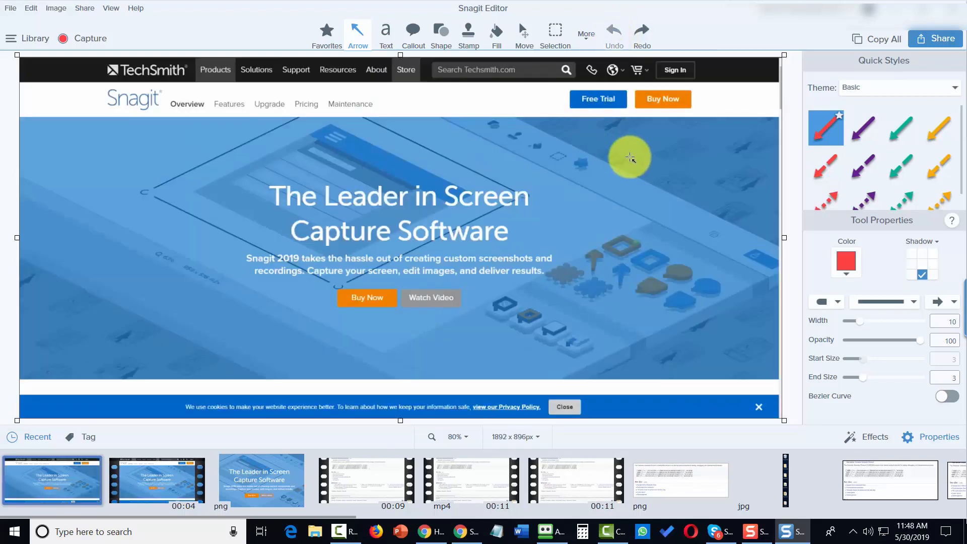
# Step: Save the frame image as sangit.png and reselect the 4-second video
pyautogui.click(17, 11)
pyautogui.click(59, 83)
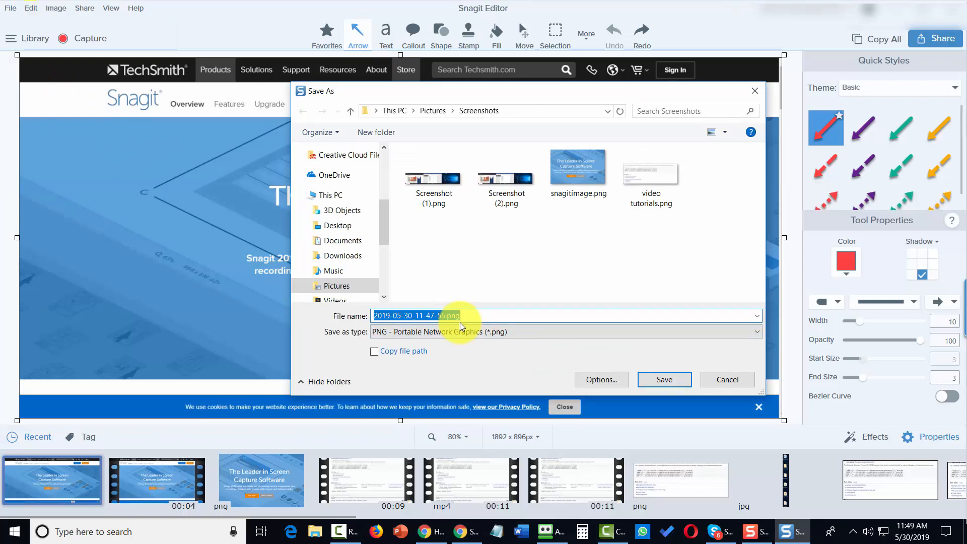
pyautogui.write('sangit')
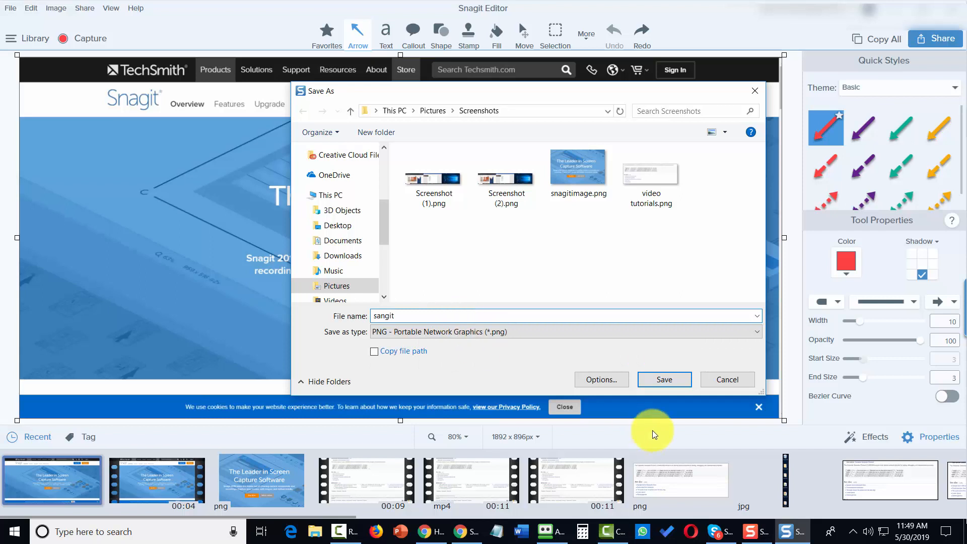
pyautogui.click(659, 383)
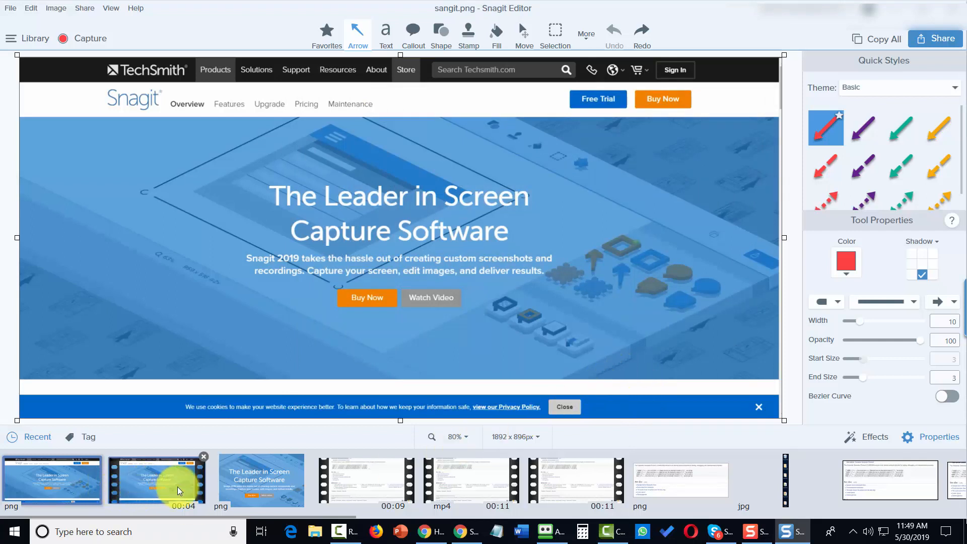
pyautogui.click(150, 485)
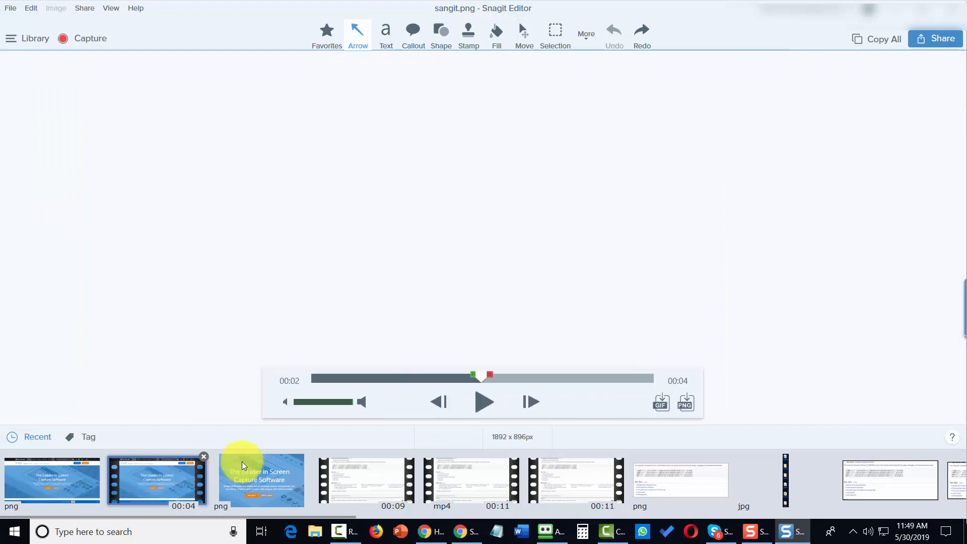
# Step: Create a Screen Video-optimised animated GIF with Fade to Black, then play it back
pyautogui.click(238, 464)
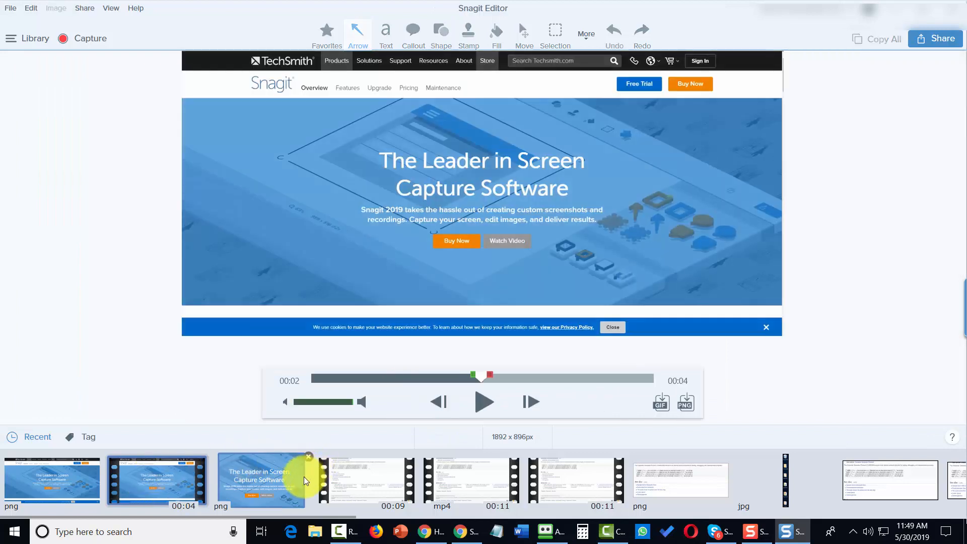
pyautogui.click(659, 405)
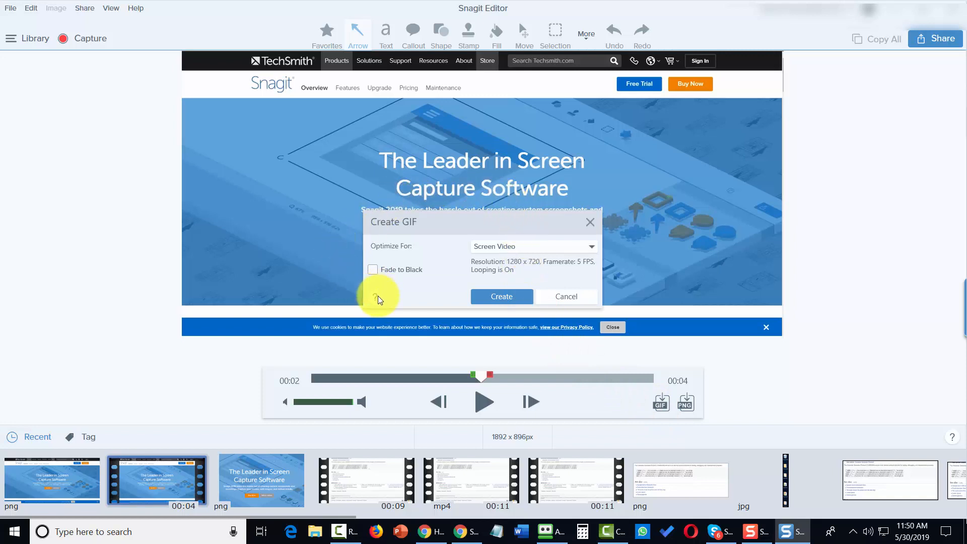
pyautogui.click(528, 250)
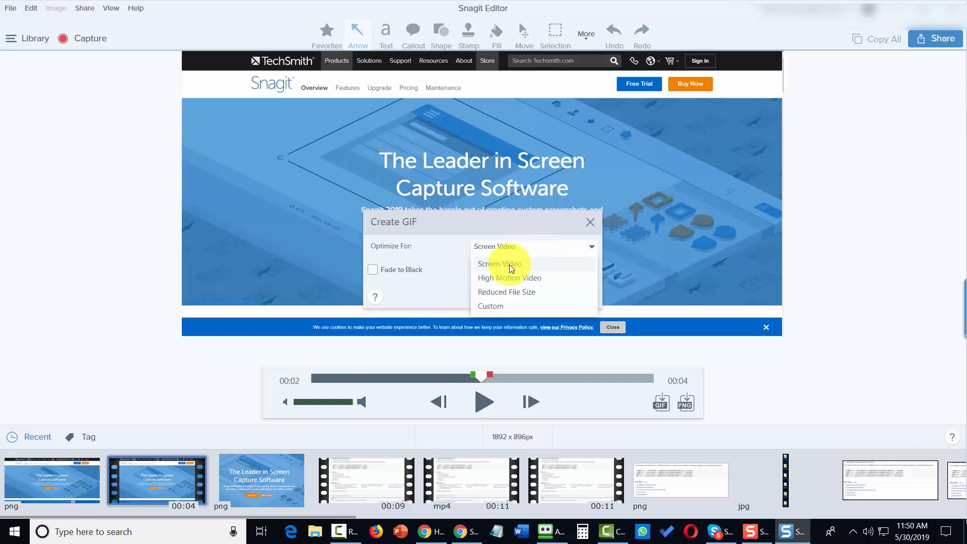
pyautogui.click(509, 264)
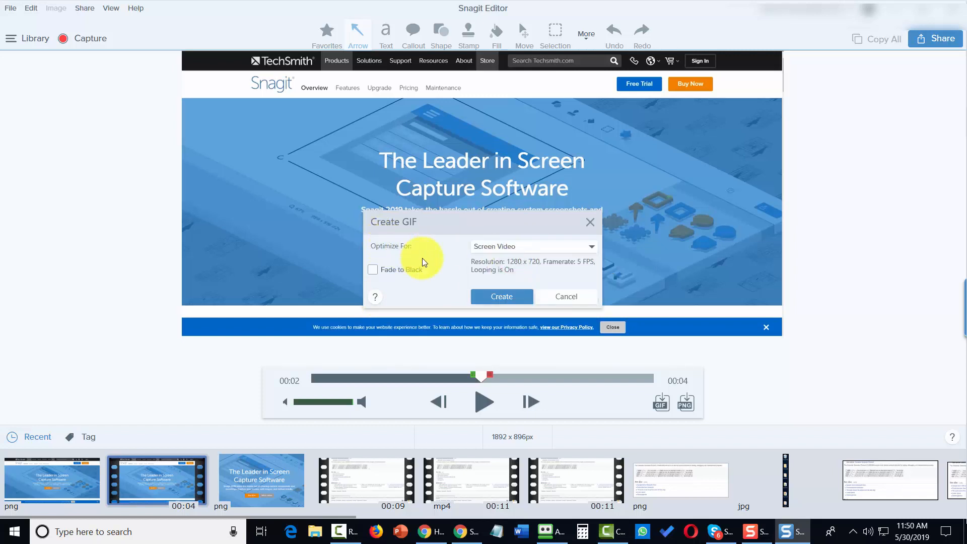
pyautogui.click(374, 270)
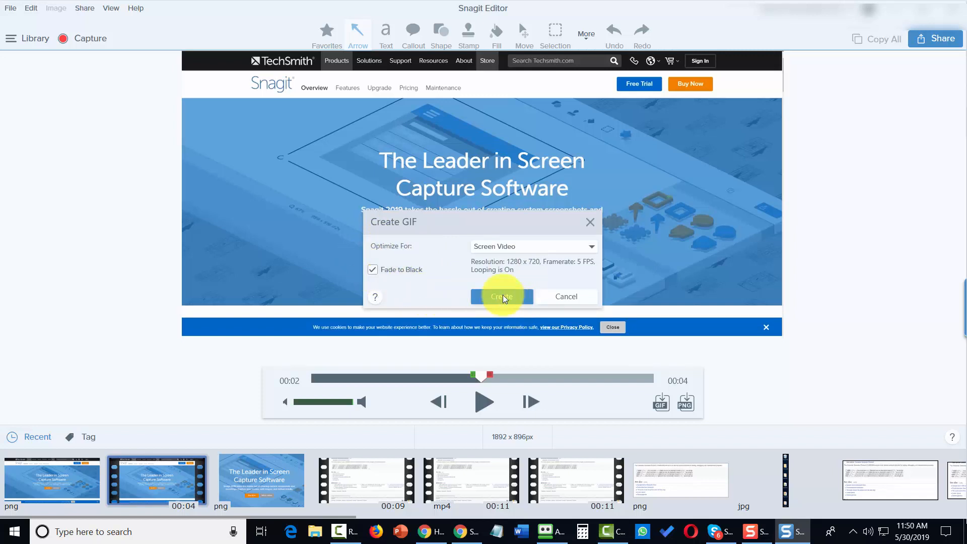
pyautogui.click(496, 297)
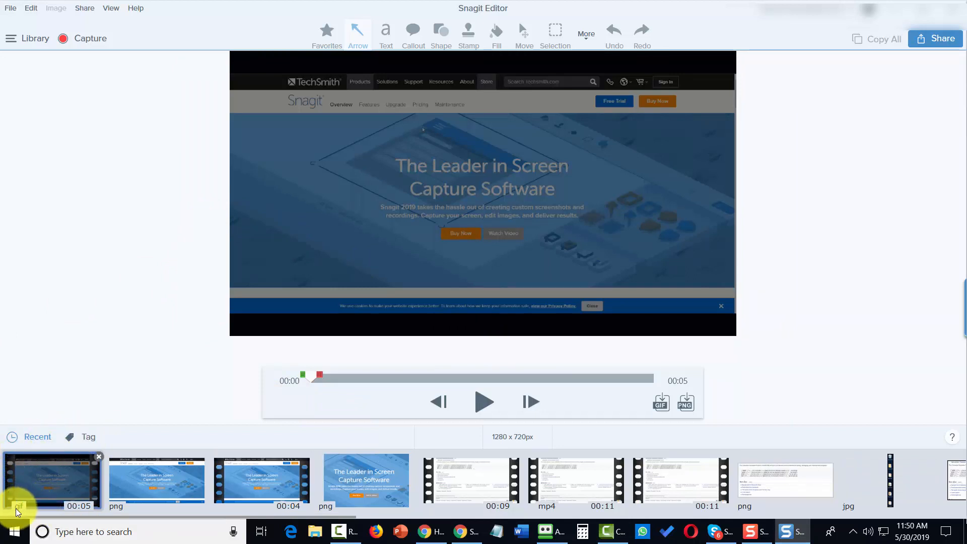
pyautogui.click(482, 406)
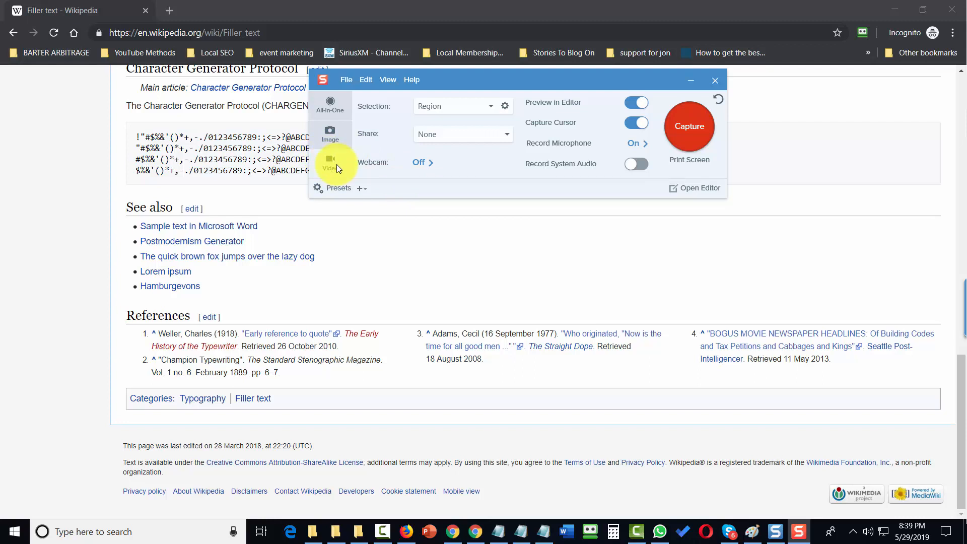
# Step: Switch the capture selection to Window, keeping Use selected window size
pyautogui.click(492, 107)
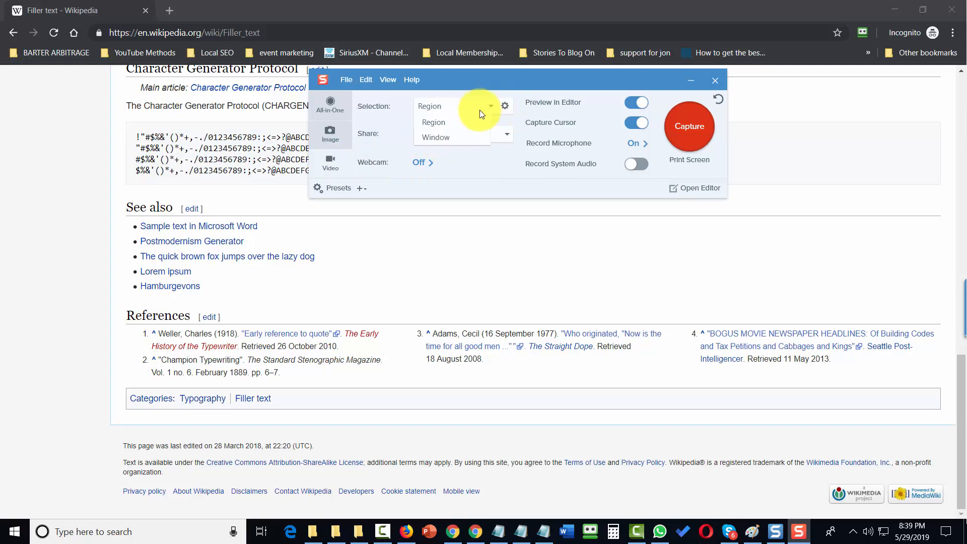
pyautogui.click(440, 140)
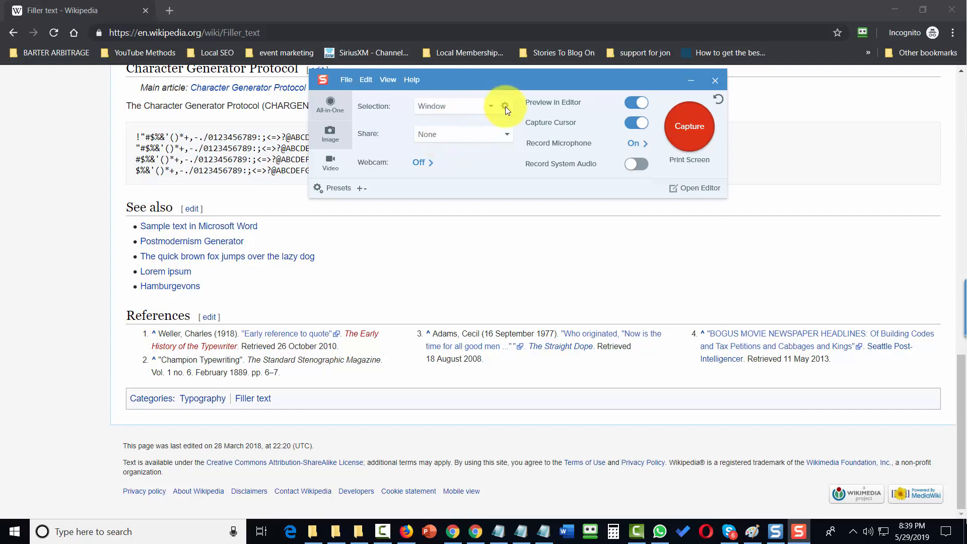
pyautogui.click(505, 106)
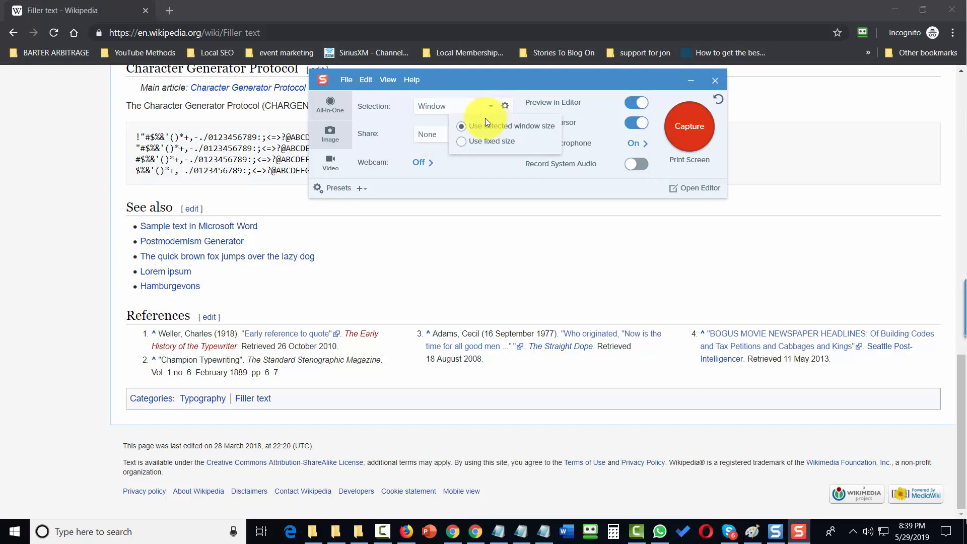
pyautogui.click(489, 161)
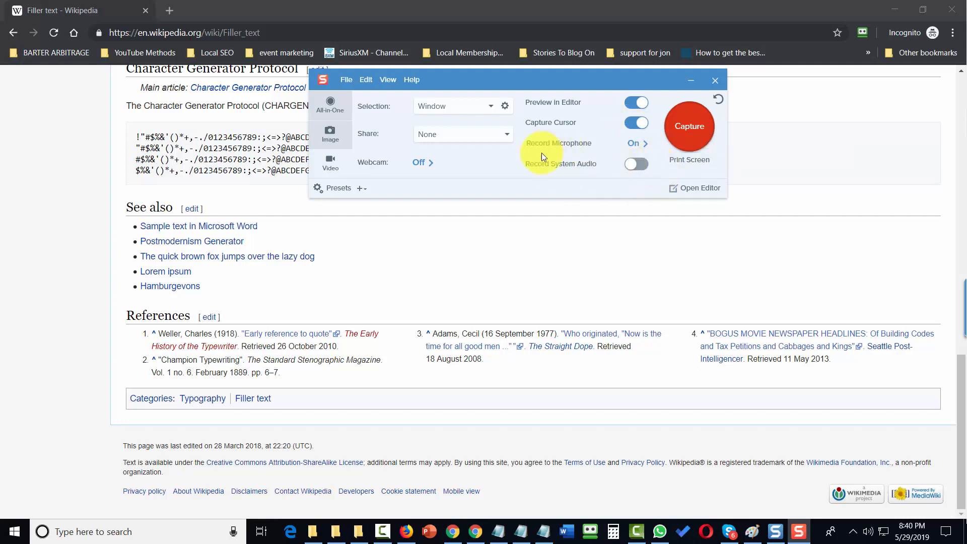
# Step: Record an 11-second video of the Wikipedia browser window and stop it
pyautogui.click(683, 126)
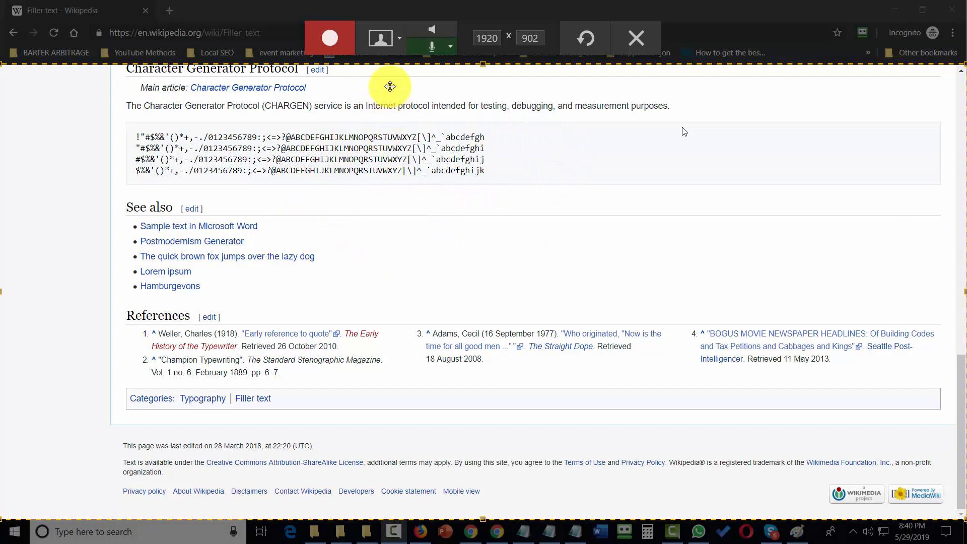
pyautogui.click(328, 47)
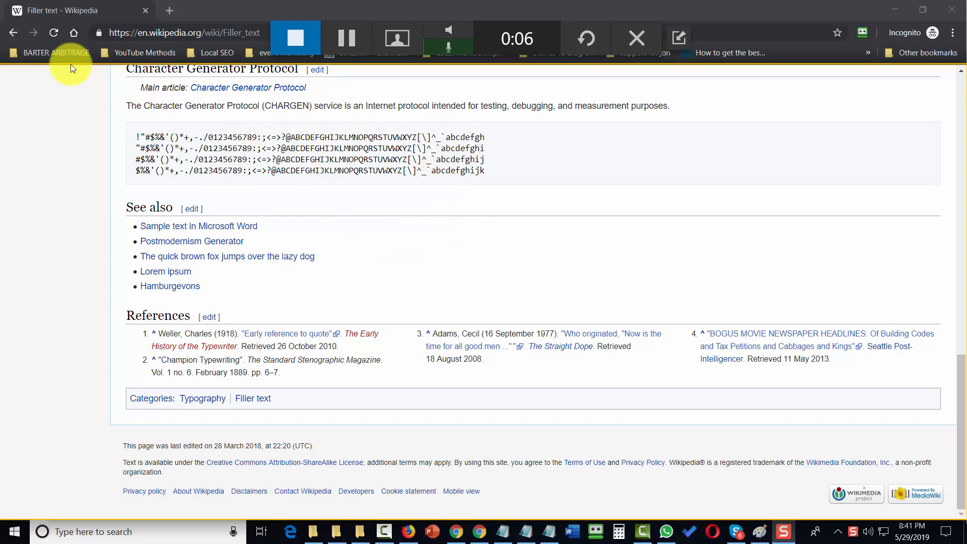
pyautogui.click(296, 44)
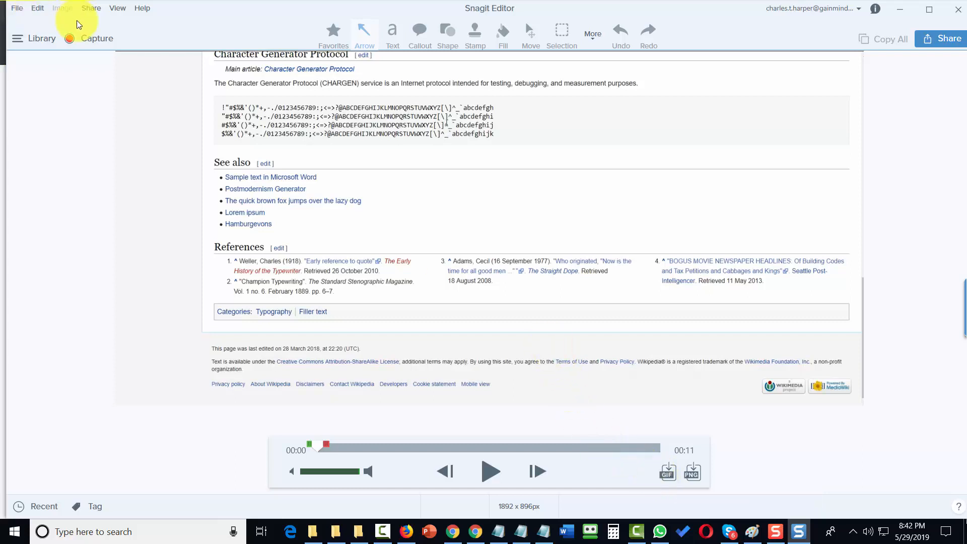
# Step: Save the video with Save As under its default name 2019-05-29_20-41-42.mp4
pyautogui.click(14, 11)
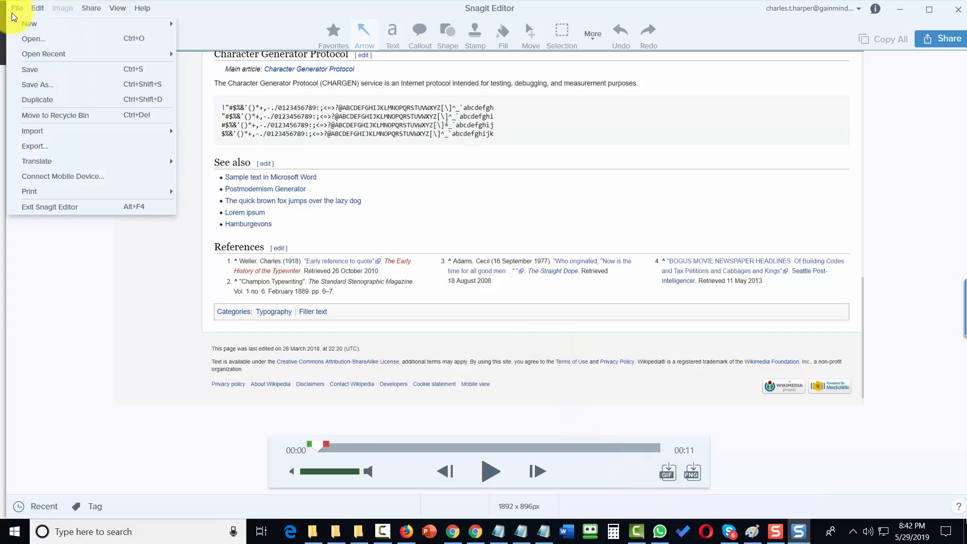
pyautogui.click(41, 85)
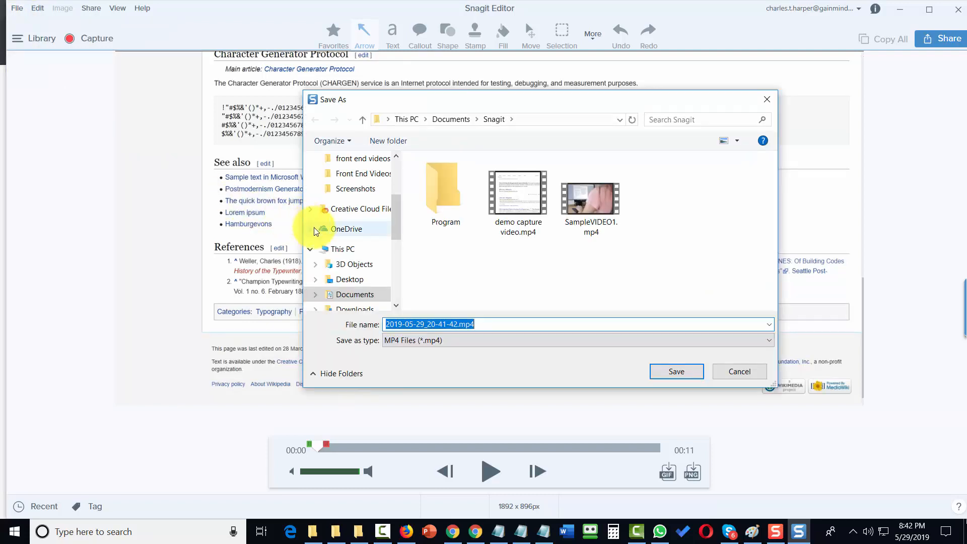
pyautogui.press('Return')
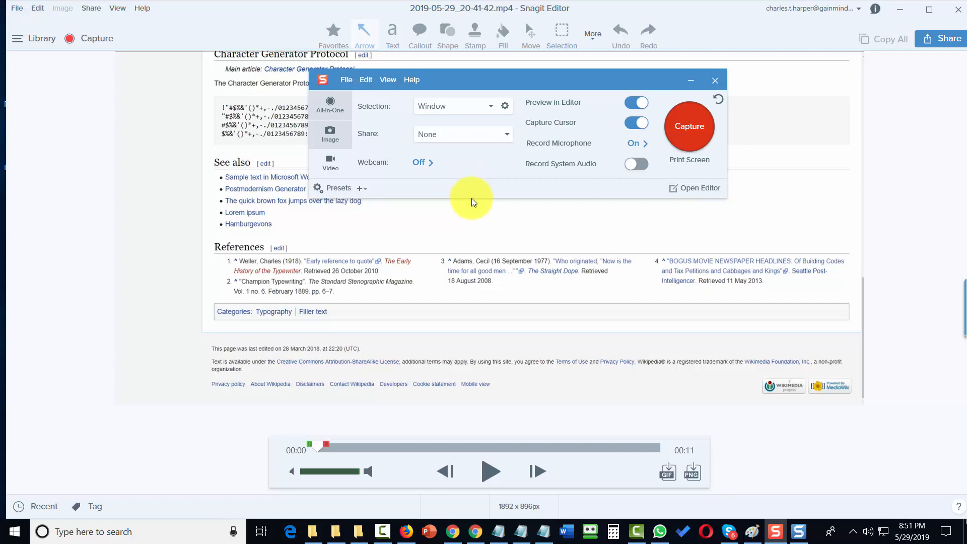
# Step: Record the Chrome Filler text window with Screencast.com sharing and finish to upload it
pyautogui.click(483, 141)
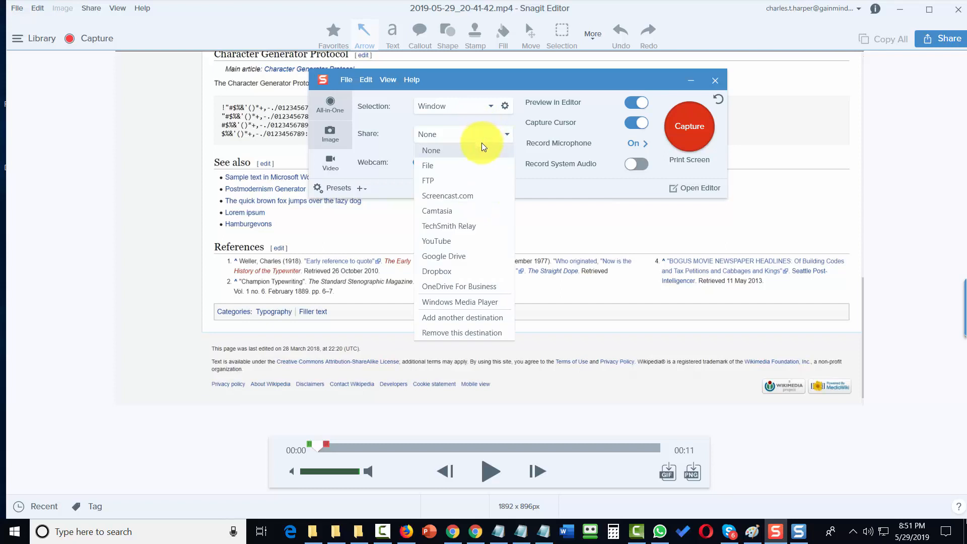
pyautogui.click(466, 200)
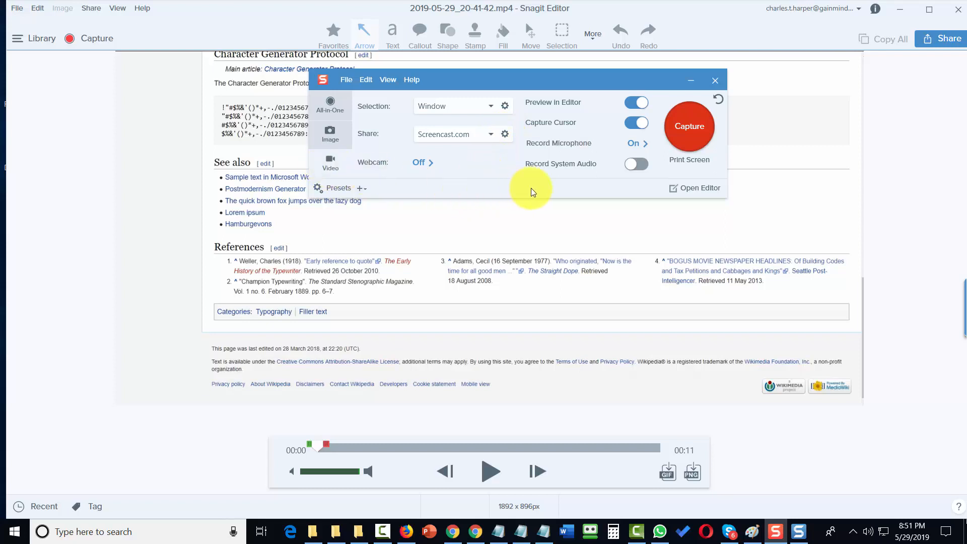
pyautogui.click(690, 128)
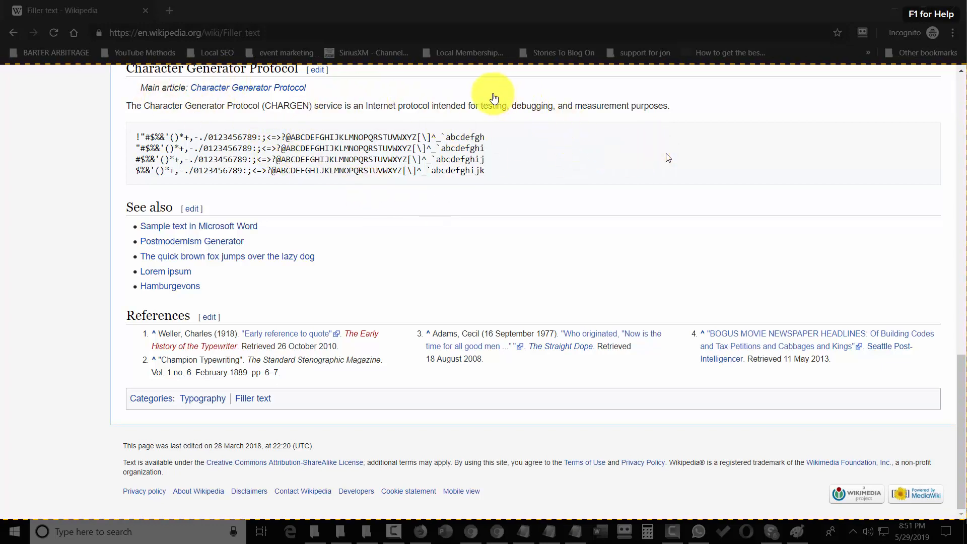
pyautogui.click(491, 94)
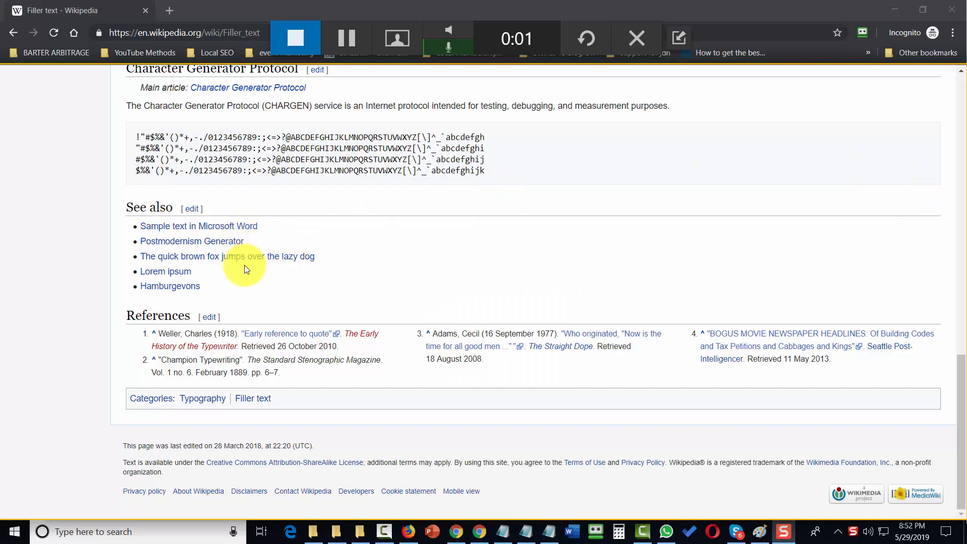
pyautogui.click(291, 39)
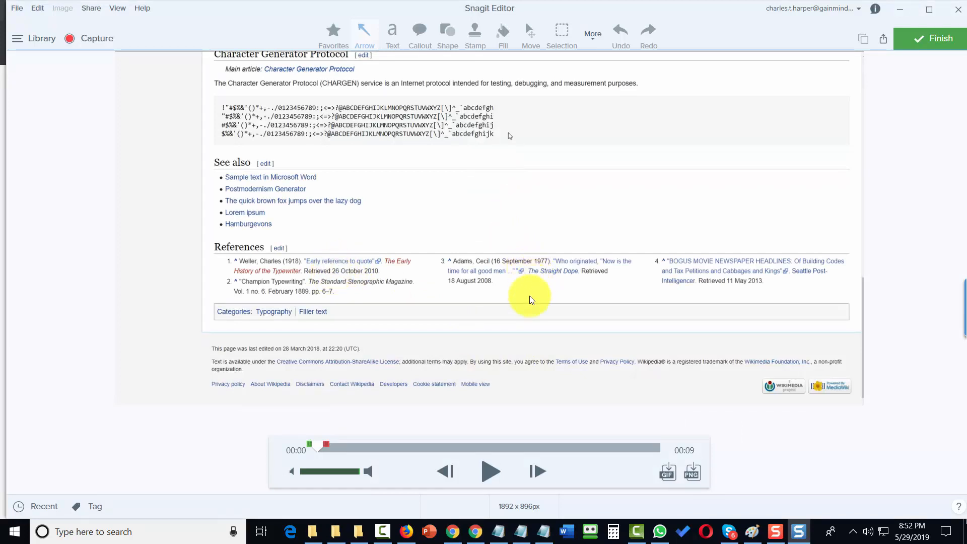
pyautogui.click(921, 43)
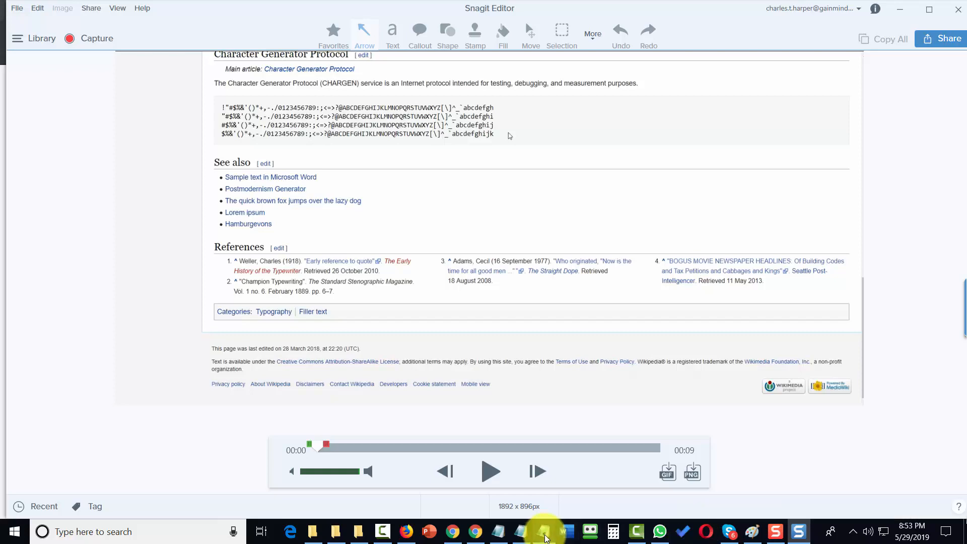
pyautogui.rightClick(544, 534)
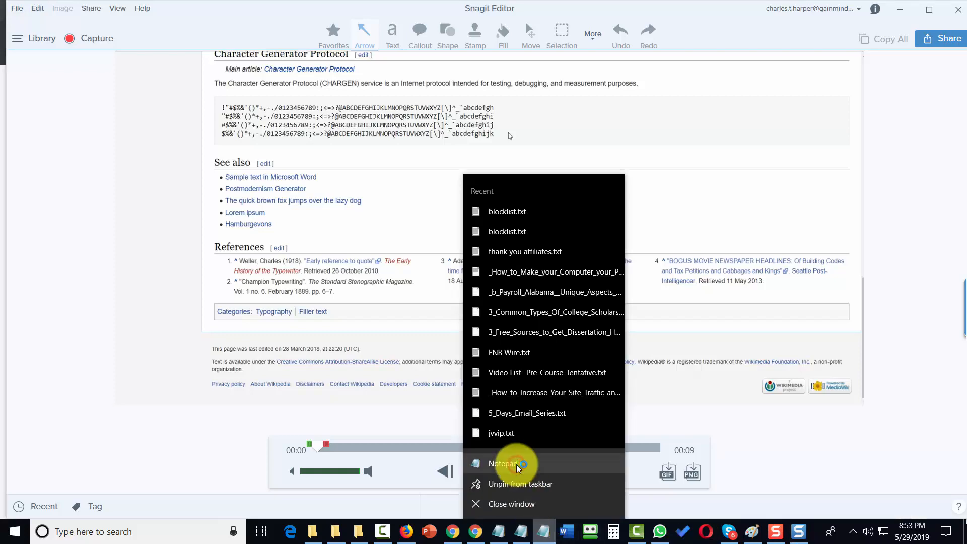
# Step: Paste the video's Screencast.com link into a new Notepad document
pyautogui.click(518, 468)
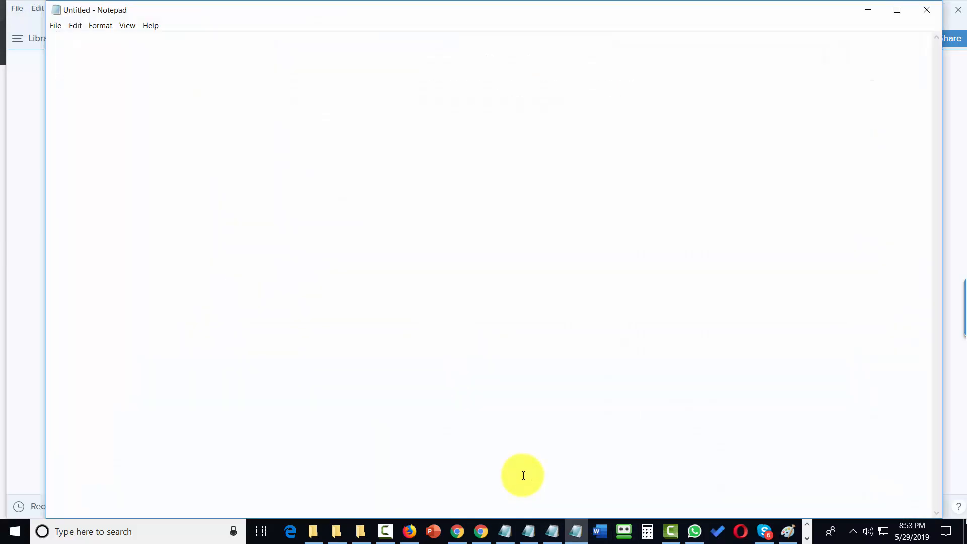
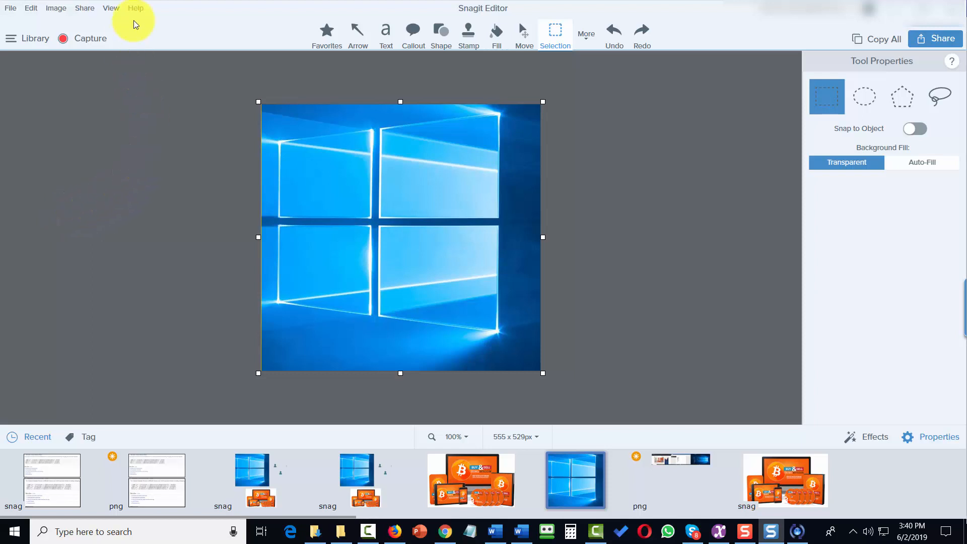
# Step: Open the Camtasia Output Options for the Windows logo image, set to prompt for a file name
pyautogui.click(83, 9)
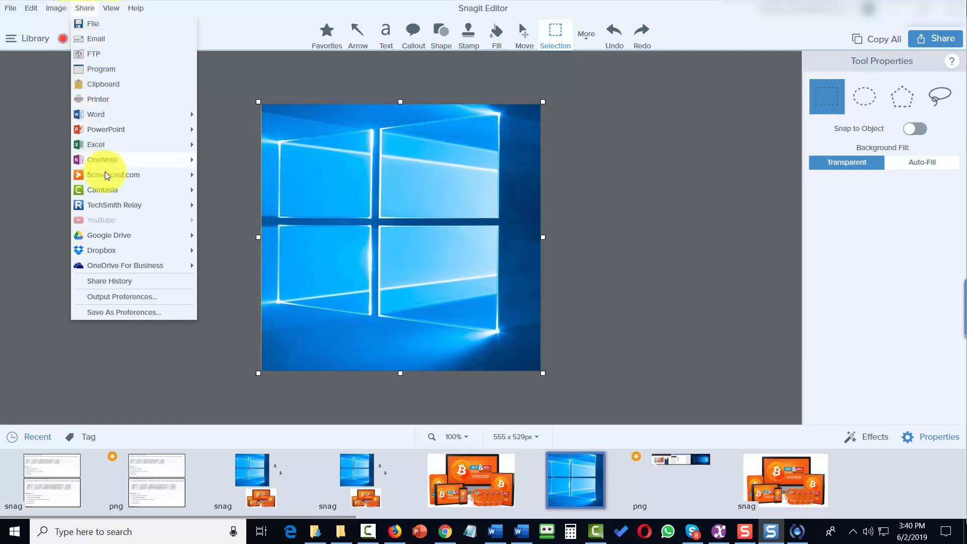
pyautogui.moveTo(106, 175)
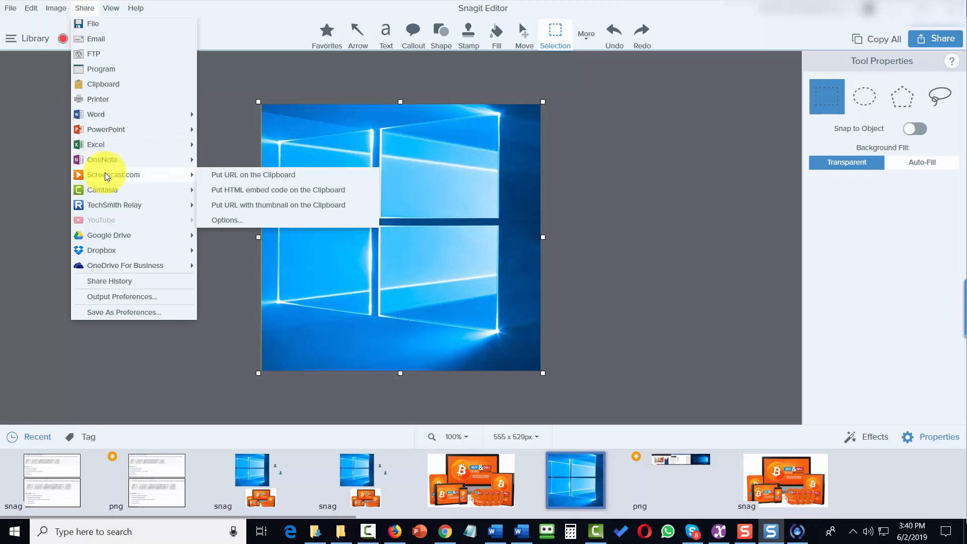
pyautogui.moveTo(116, 210)
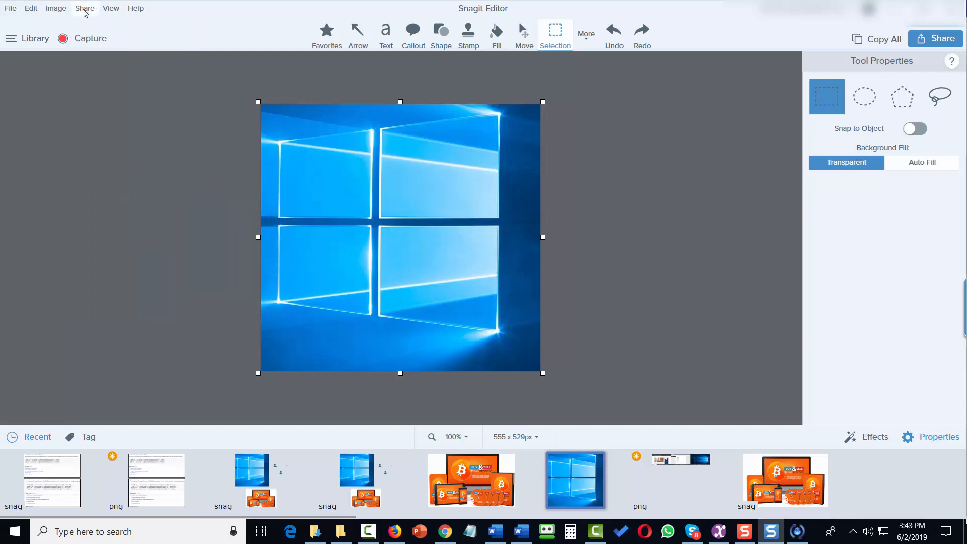
pyautogui.click(85, 8)
pyautogui.moveTo(143, 190)
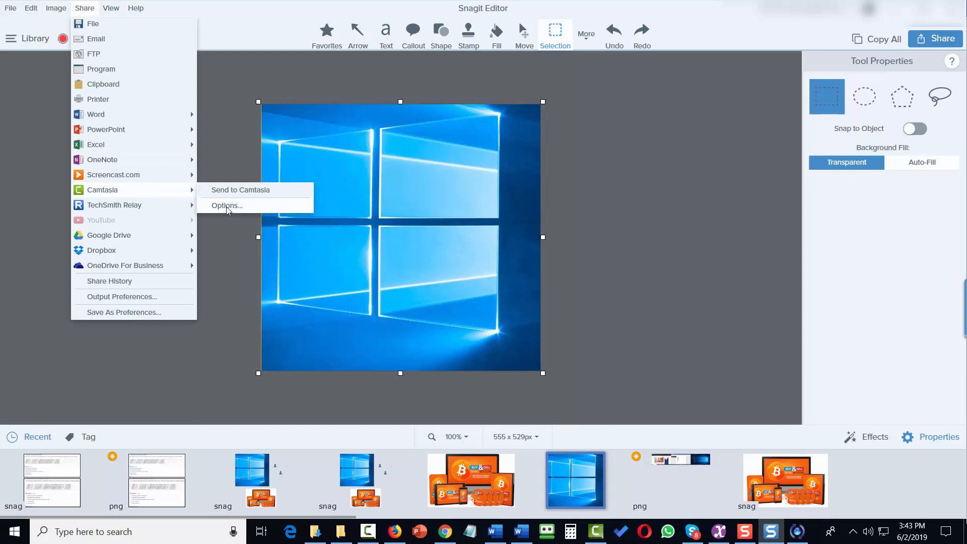
pyautogui.click(227, 206)
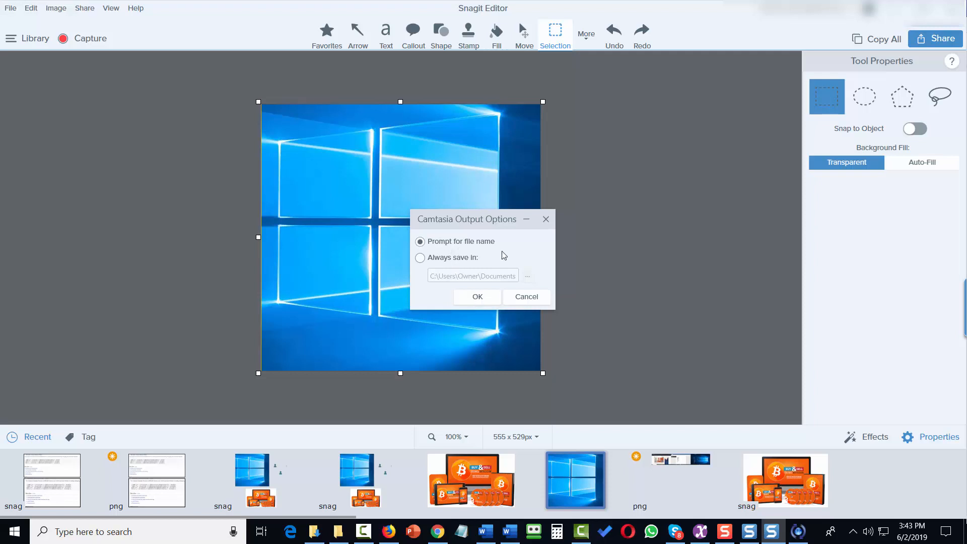
# Step: Send the Windows logo image to Camtasia Studio, saving it as camtasia.png
pyautogui.click(479, 297)
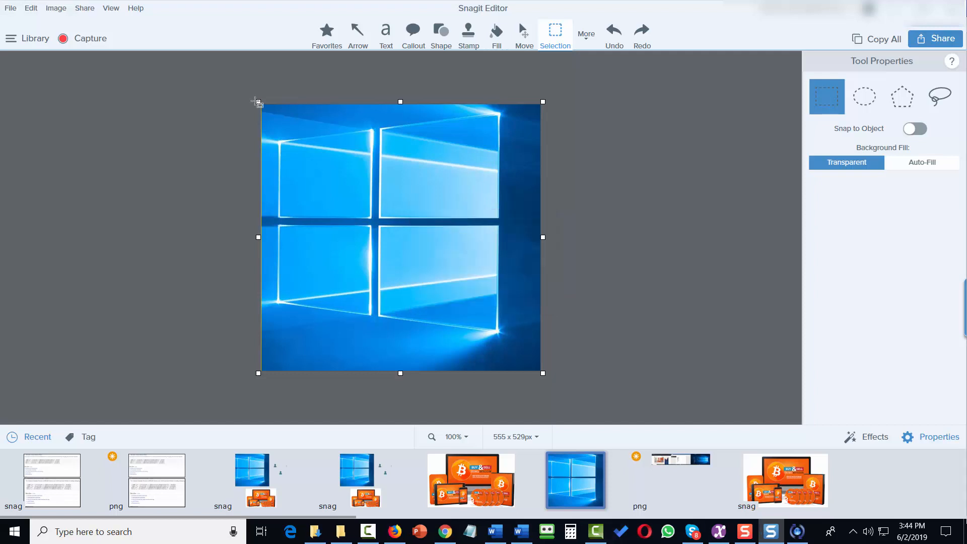
pyautogui.click(85, 8)
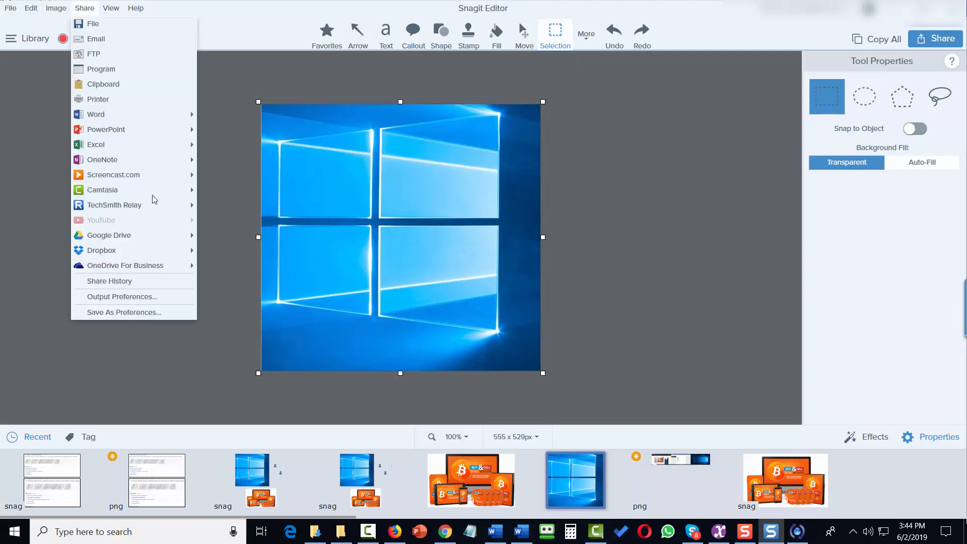
pyautogui.moveTo(151, 192)
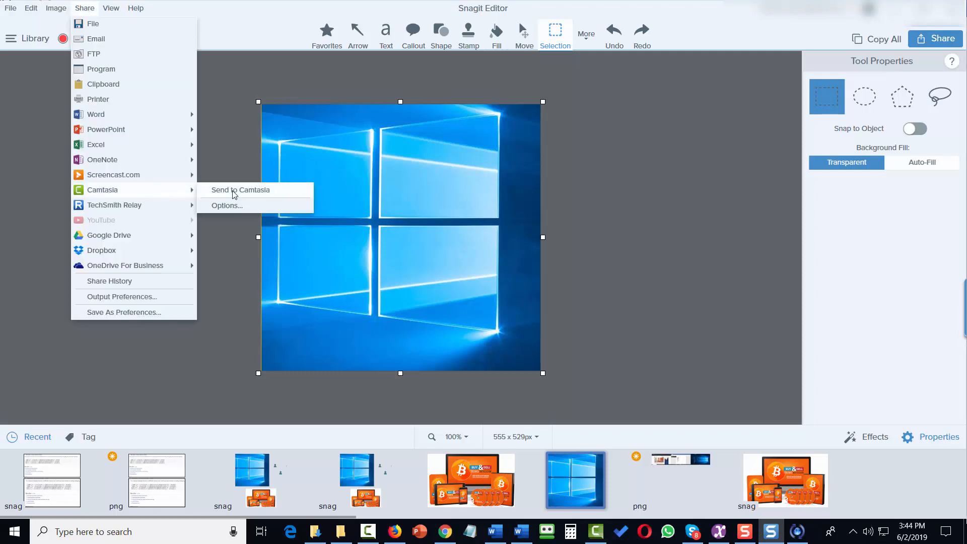
pyautogui.click(234, 194)
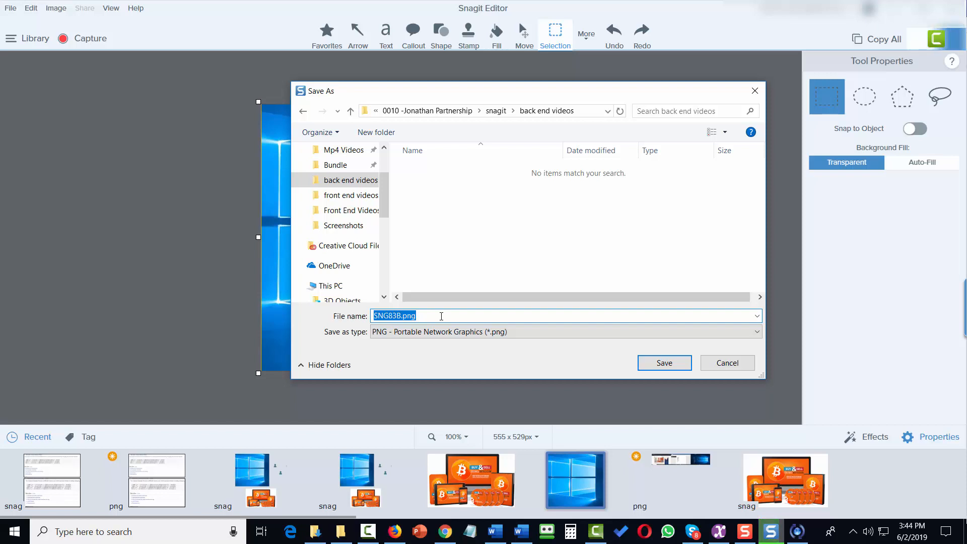
pyautogui.write('camtasia')
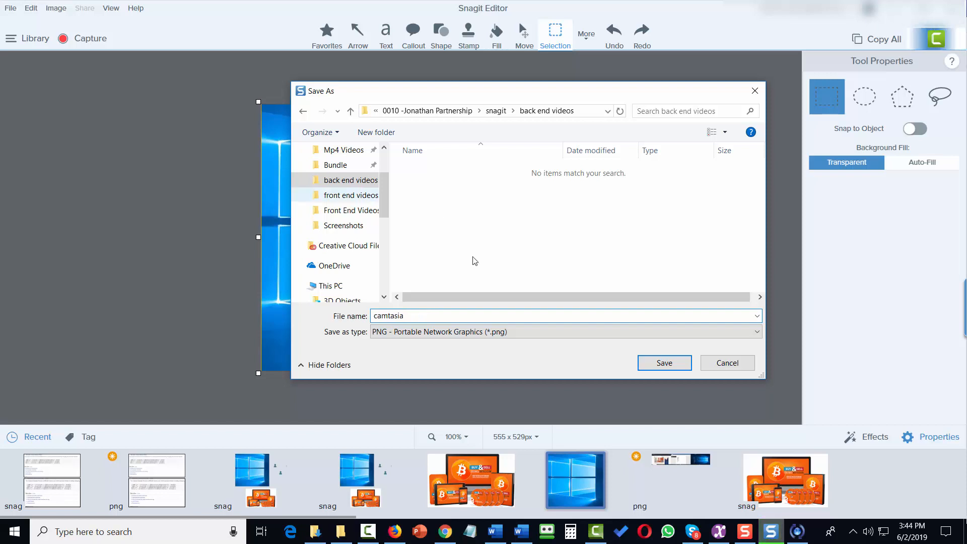
pyautogui.click(663, 359)
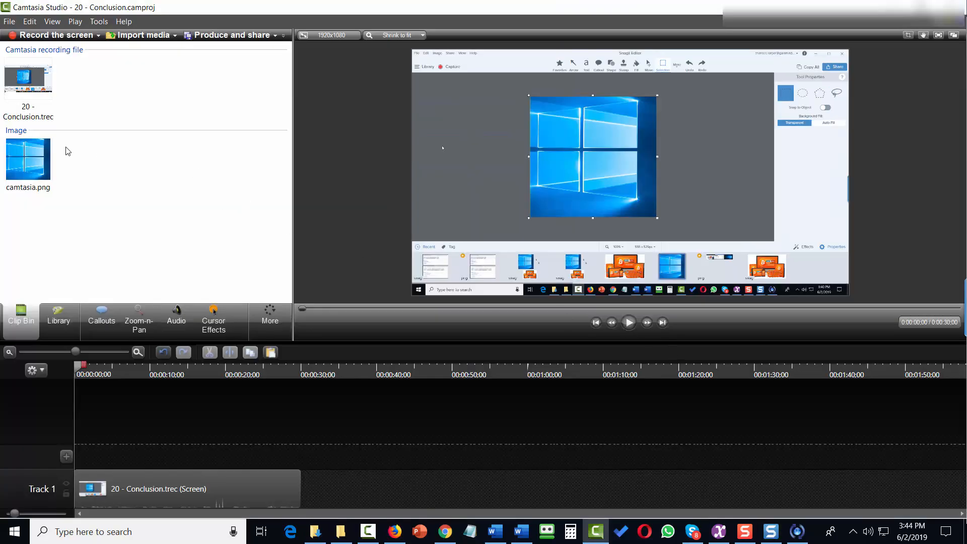
# Step: Add the camtasia.png clip from the Clip Bin to the timeline at the playhead, creating Track 2
pyautogui.moveTo(31, 174)
pyautogui.rightClick(37, 173)
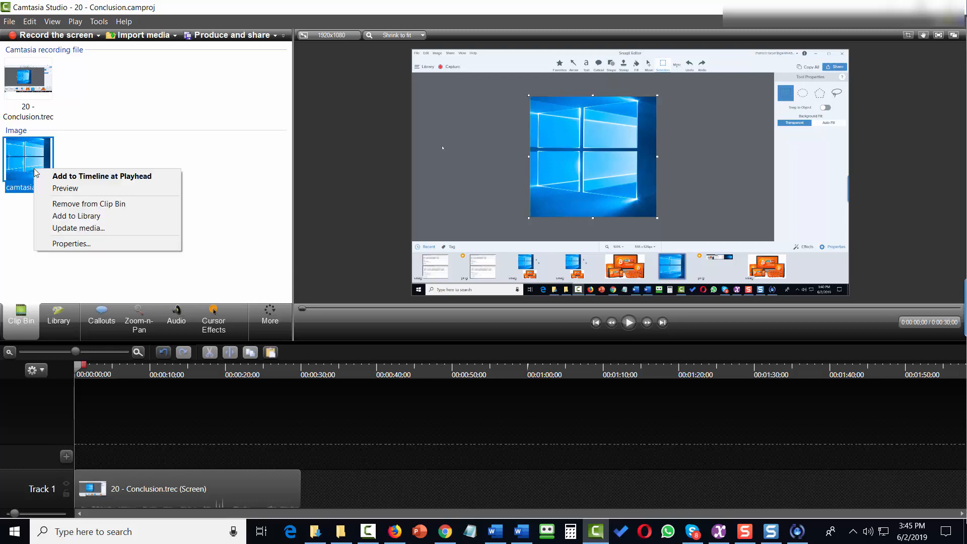
pyautogui.click(109, 180)
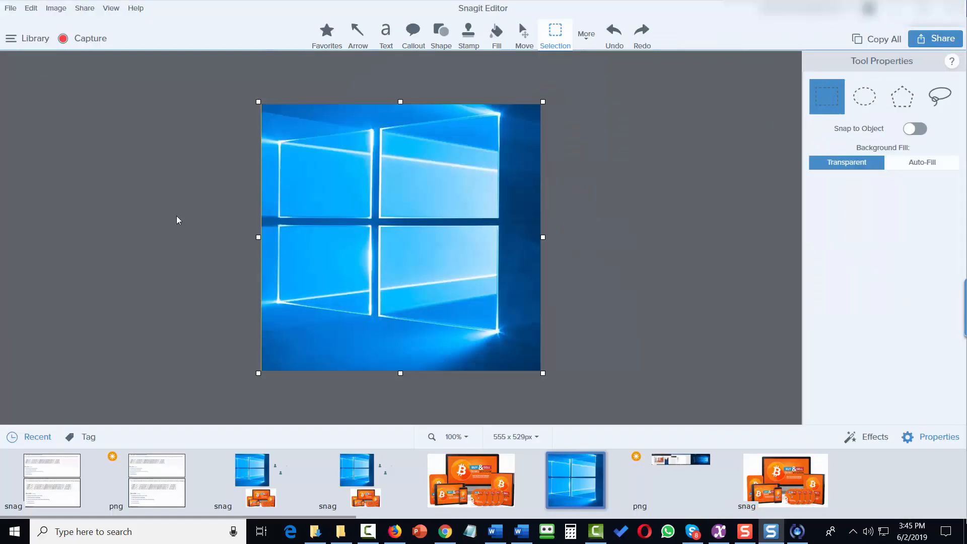
# Step: Open Share History and review the dated list of past Screencast.com and Google Drive shares
pyautogui.click(86, 12)
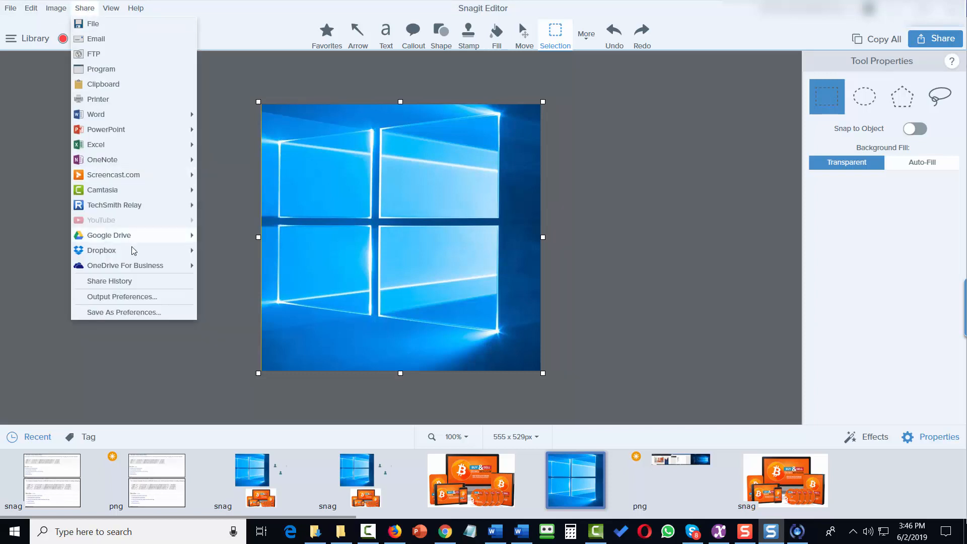
pyautogui.click(121, 283)
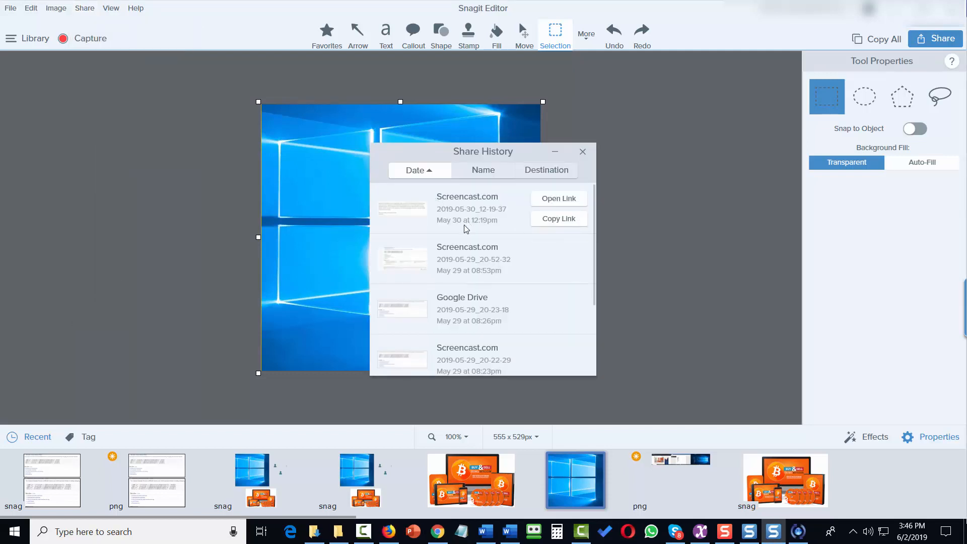
pyautogui.scroll(-2, 466, 224)
pyautogui.scroll(2, 466, 229)
pyautogui.moveTo(466, 232)
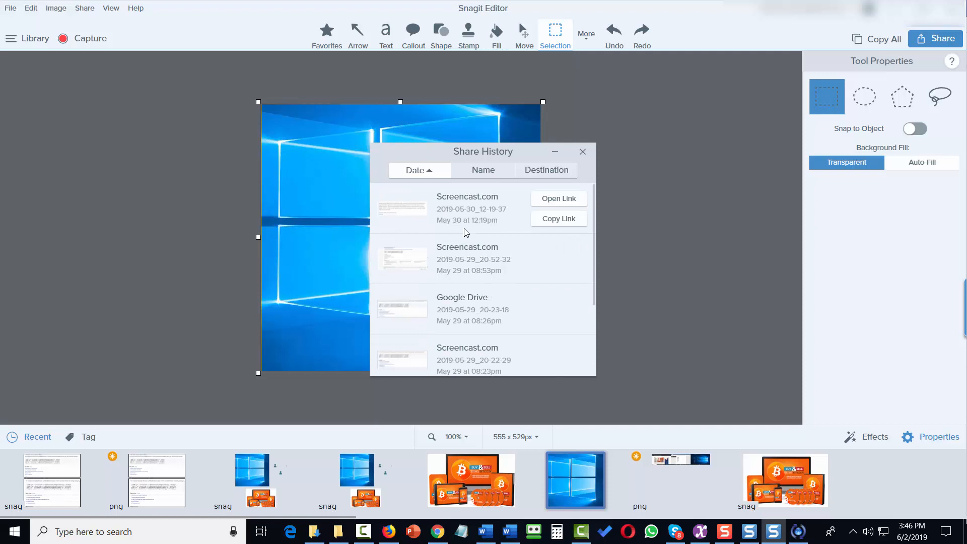